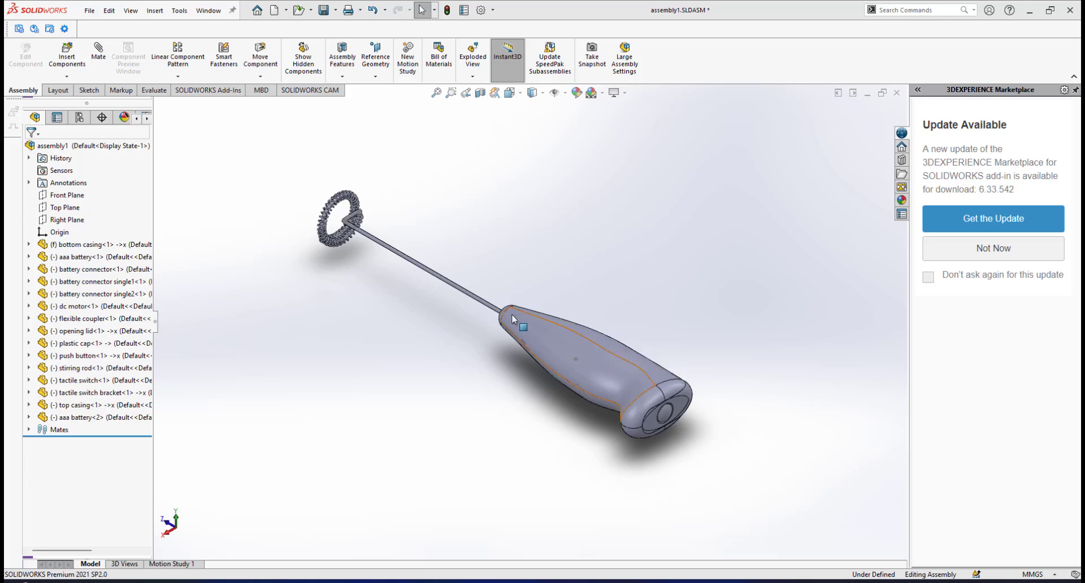
Start a new exploded view of the milk frother assembly.
scroll(511, 315, "up", 1)
scroll(447, 291, "down", 1)
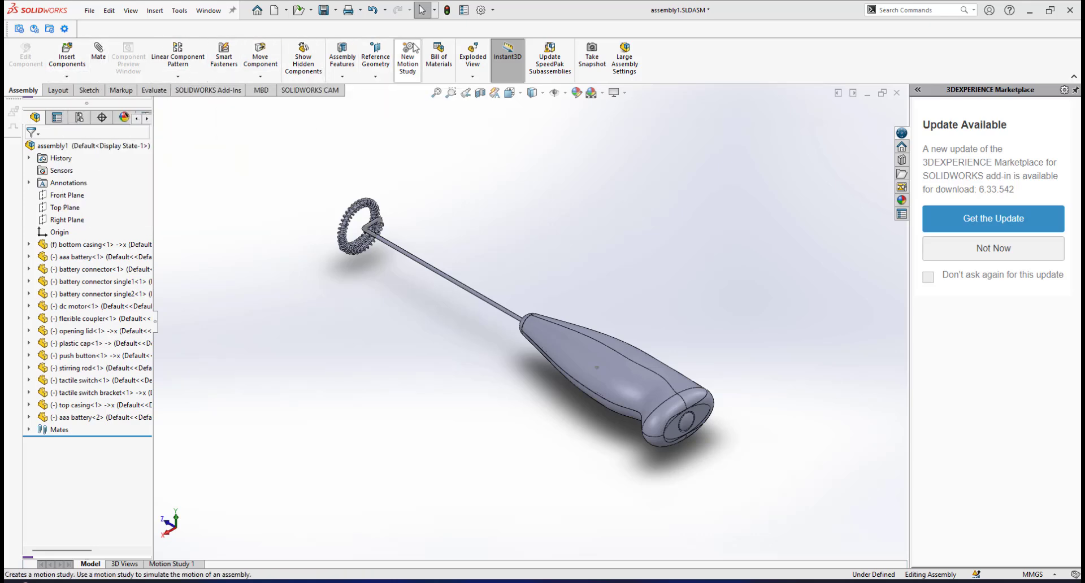
left_click(472, 56)
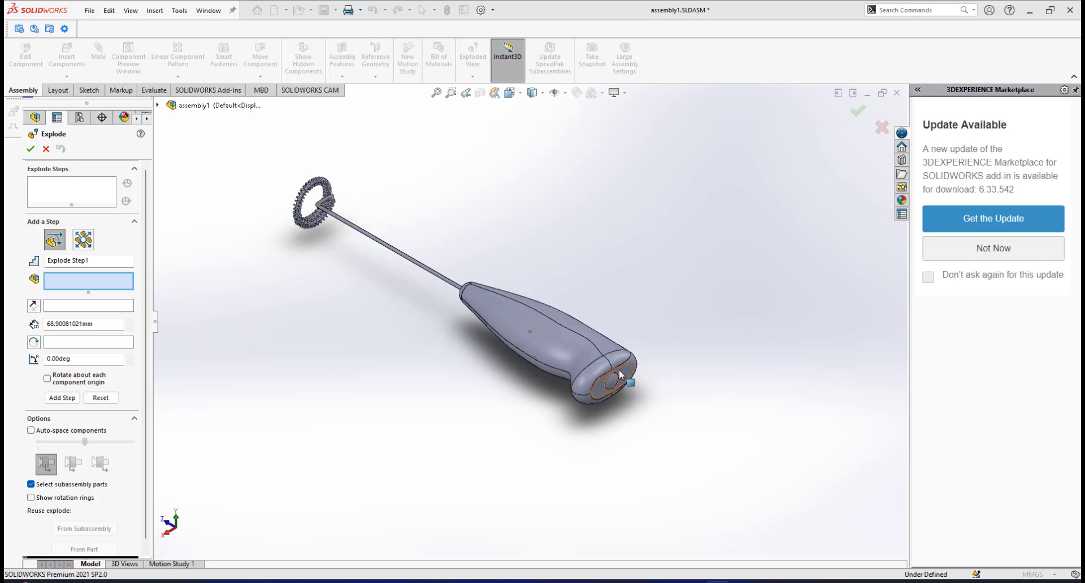
scroll(618, 372, "down", 2)
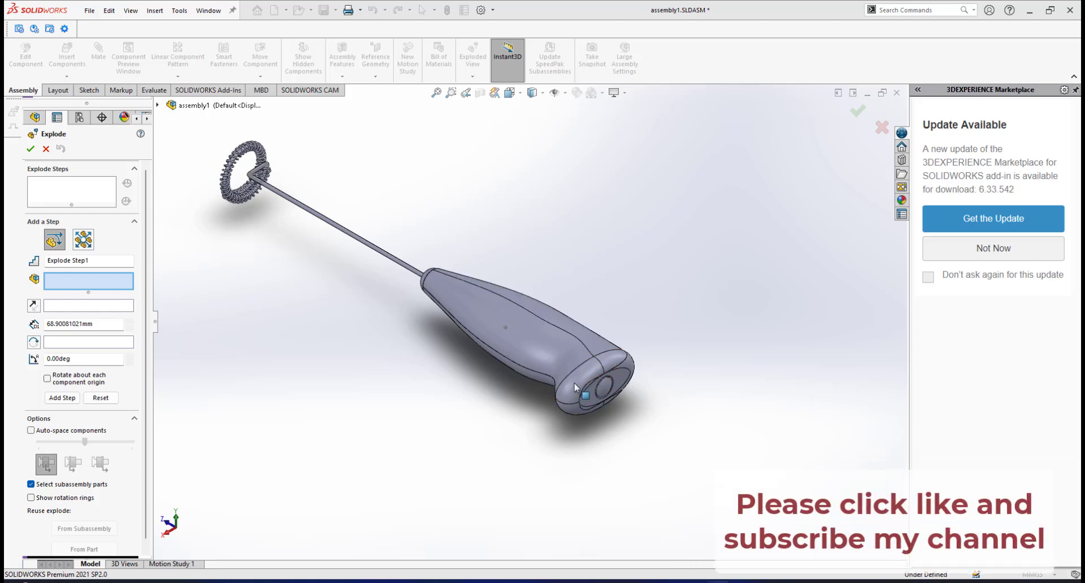
scroll(575, 387, "down", 3)
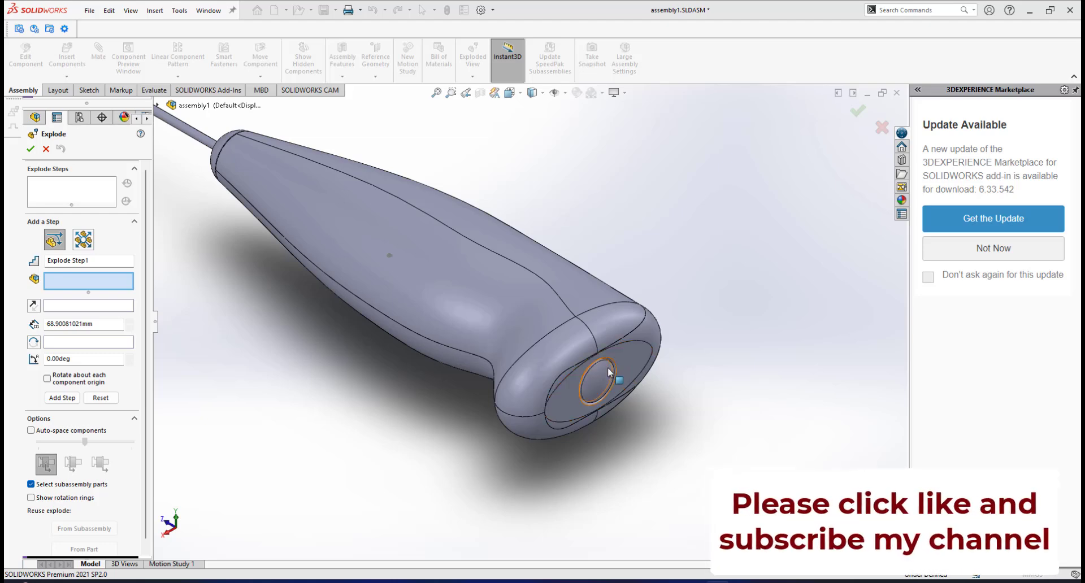
scroll(609, 370, "up", 5)
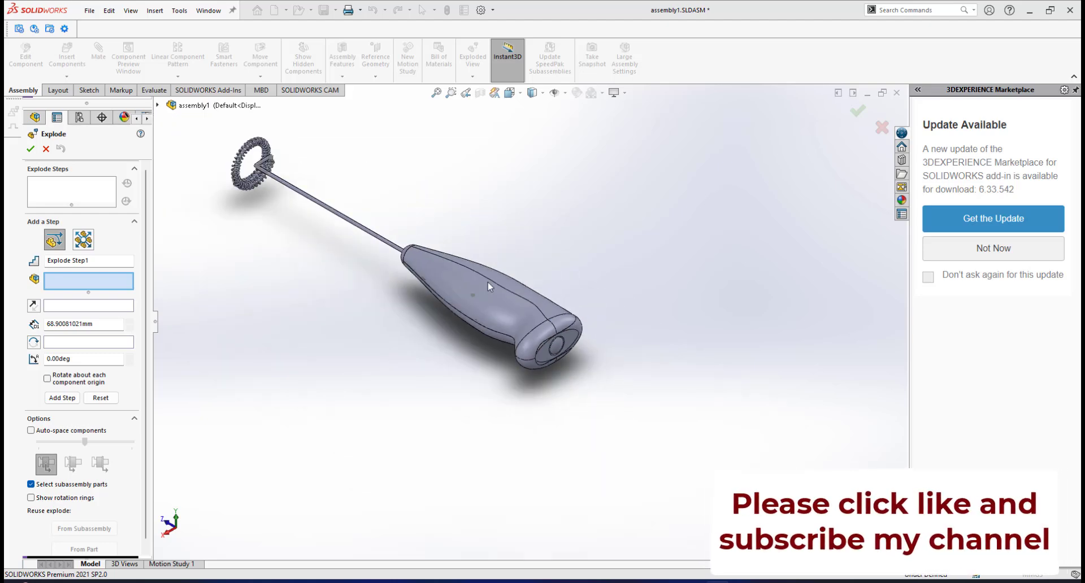
scroll(590, 337, "down", 1)
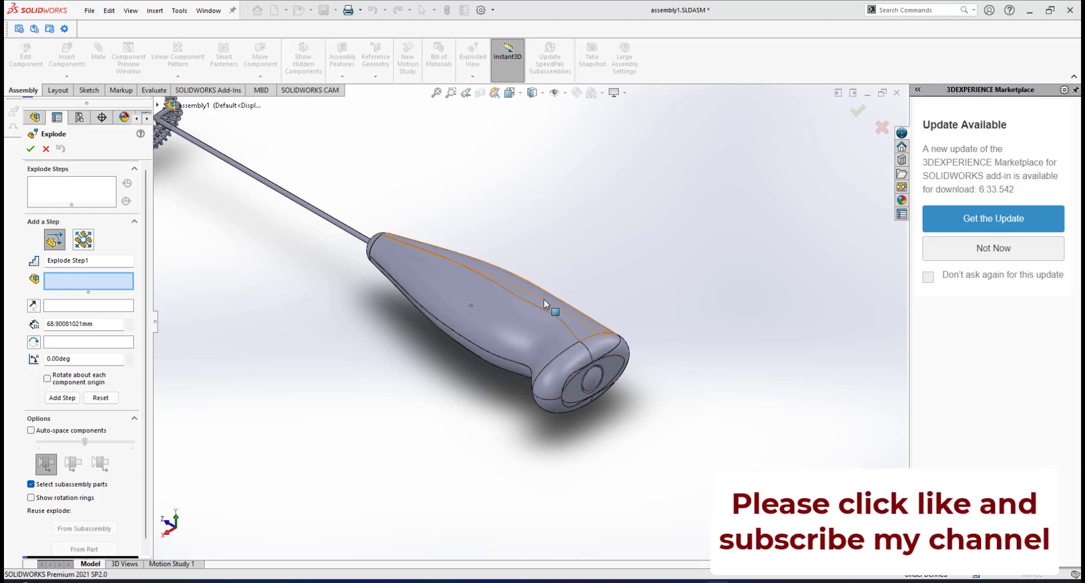
scroll(549, 310, "up", 3)
scroll(501, 291, "down", 3)
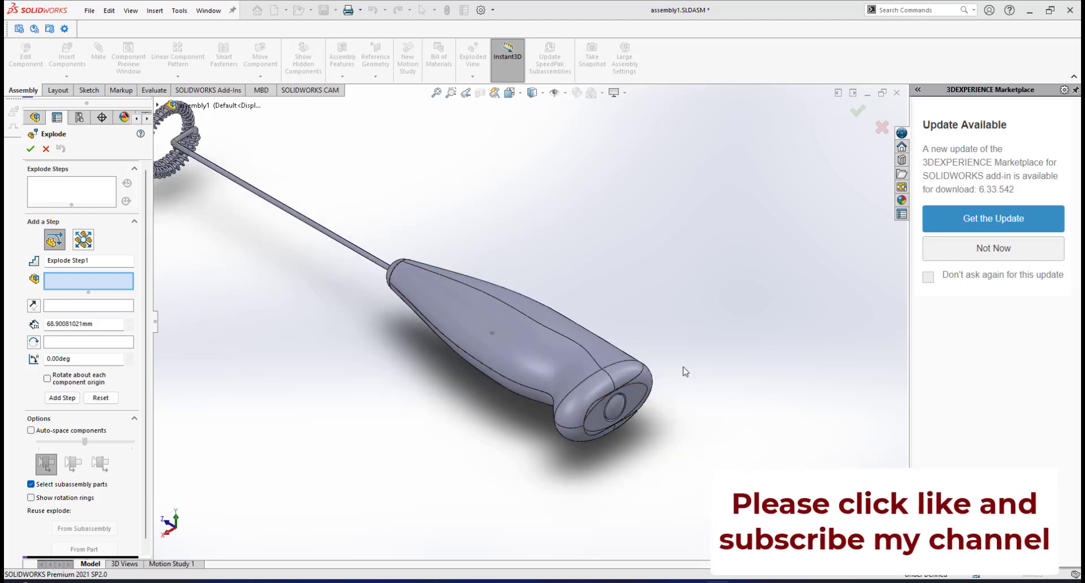
scroll(538, 347, "up", 2)
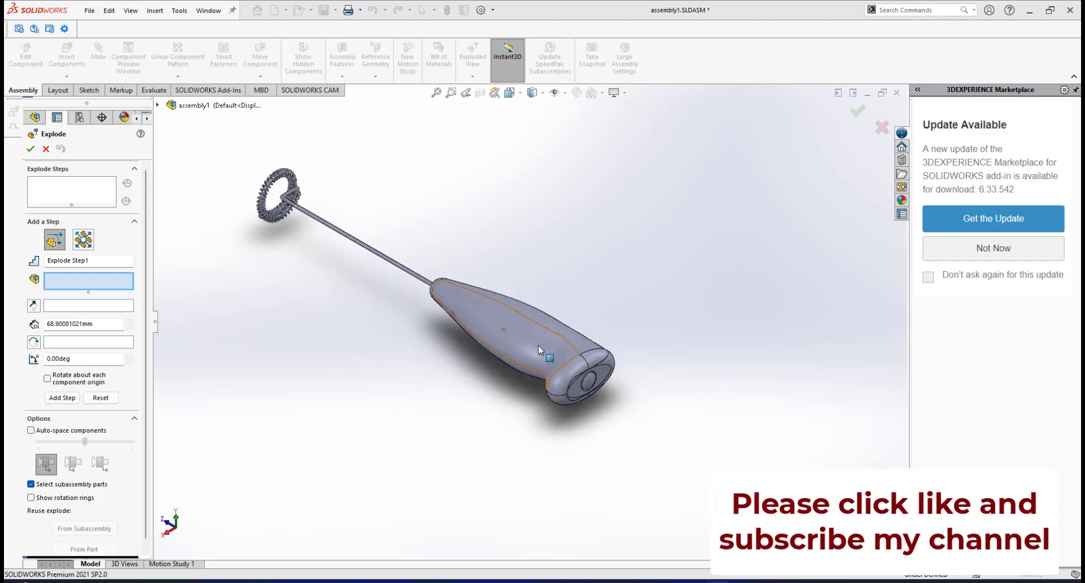
scroll(538, 346, "up", 1)
scroll(537, 345, "down", 1)
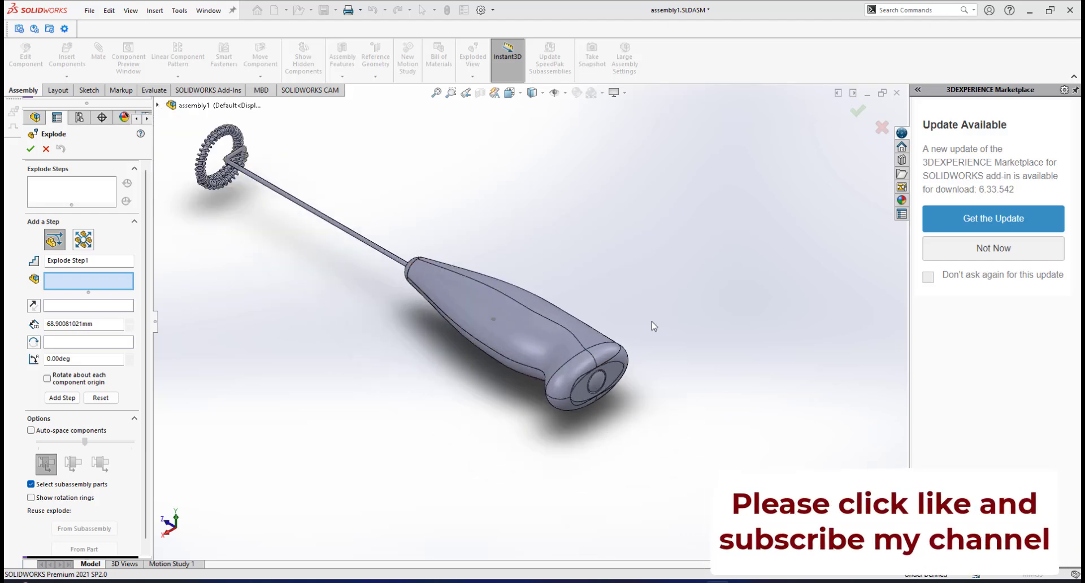
scroll(612, 378, "down", 2)
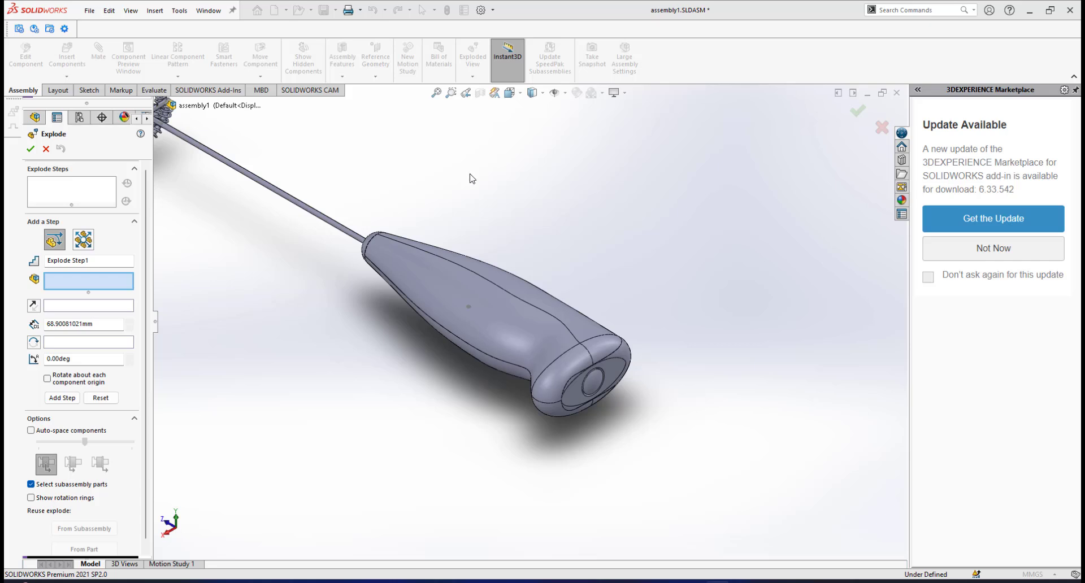
scroll(512, 272, "up", 3)
scroll(379, 294, "down", 1)
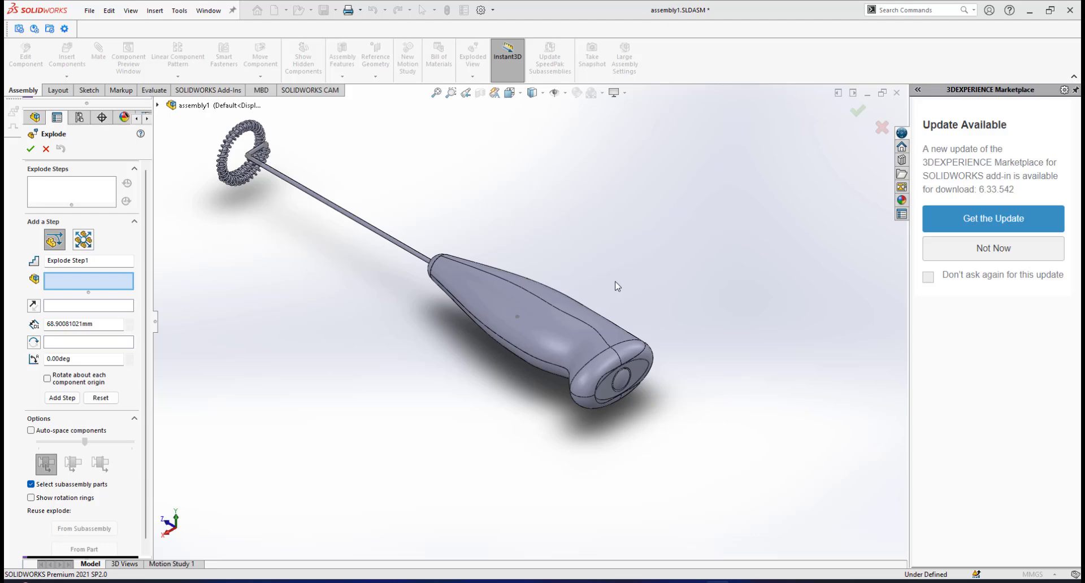
scroll(712, 341, "down", 2)
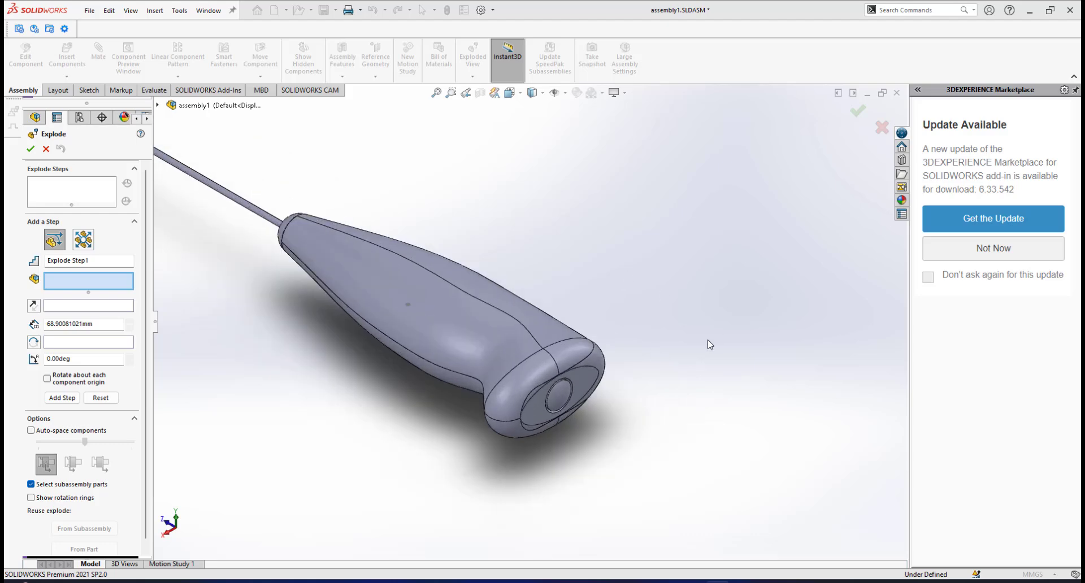
scroll(513, 361, "up", 3)
scroll(513, 317, "down", 3)
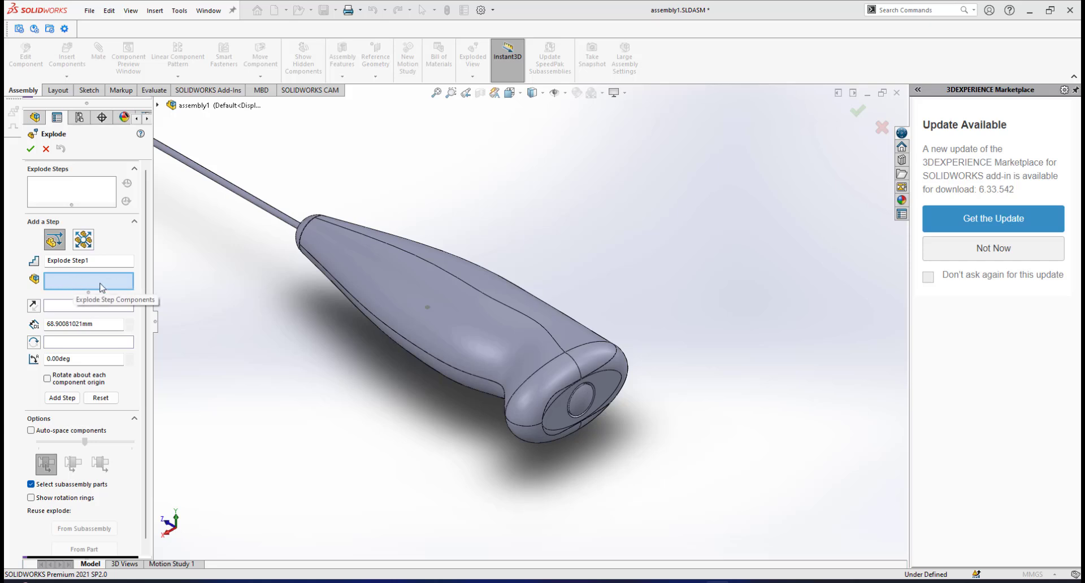
scroll(314, 284, "up", 5)
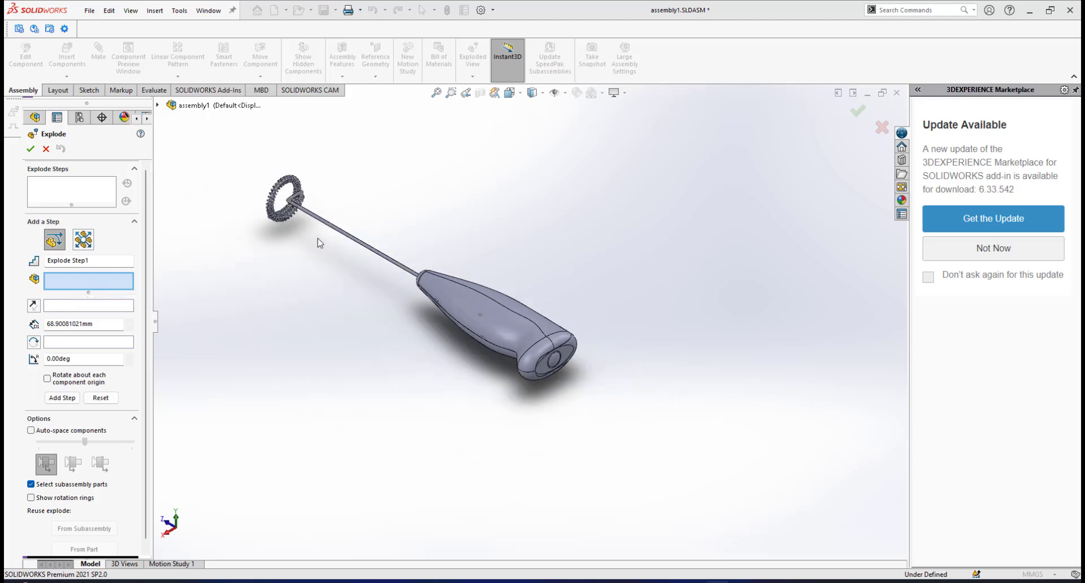
scroll(356, 225, "down", 3)
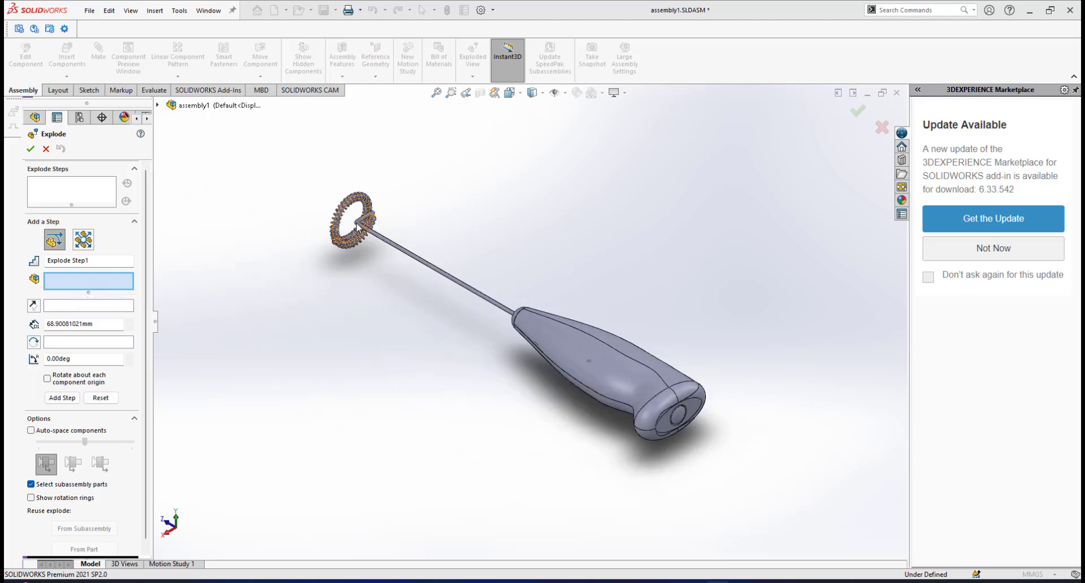
Explode the opening lid, push button, tactile switch, tactile switch bracket and both single battery connectors about 51 mm along the X axis, away from the handle.
left_click(157, 105)
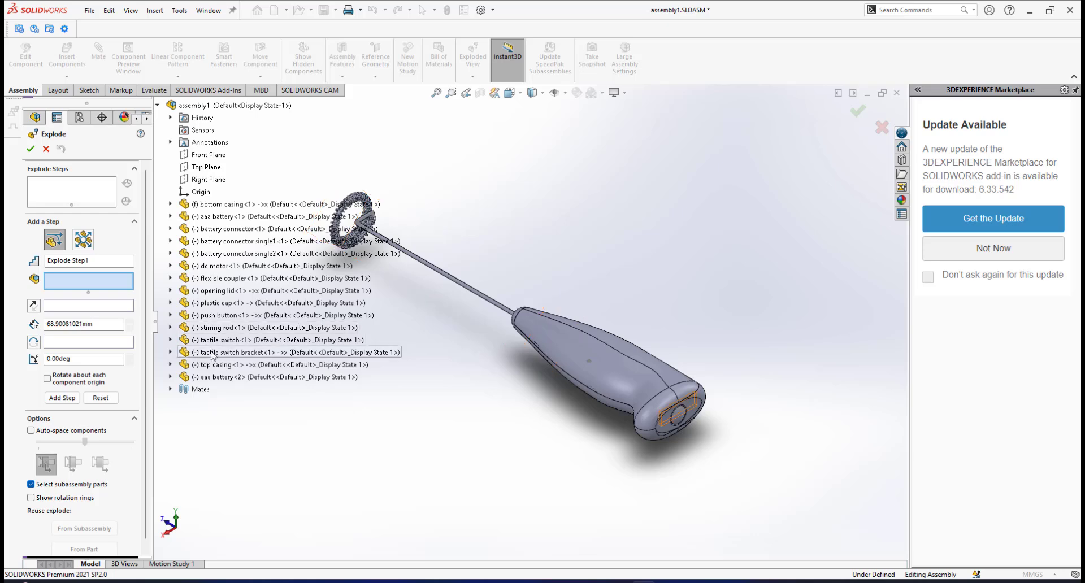
left_click(198, 291)
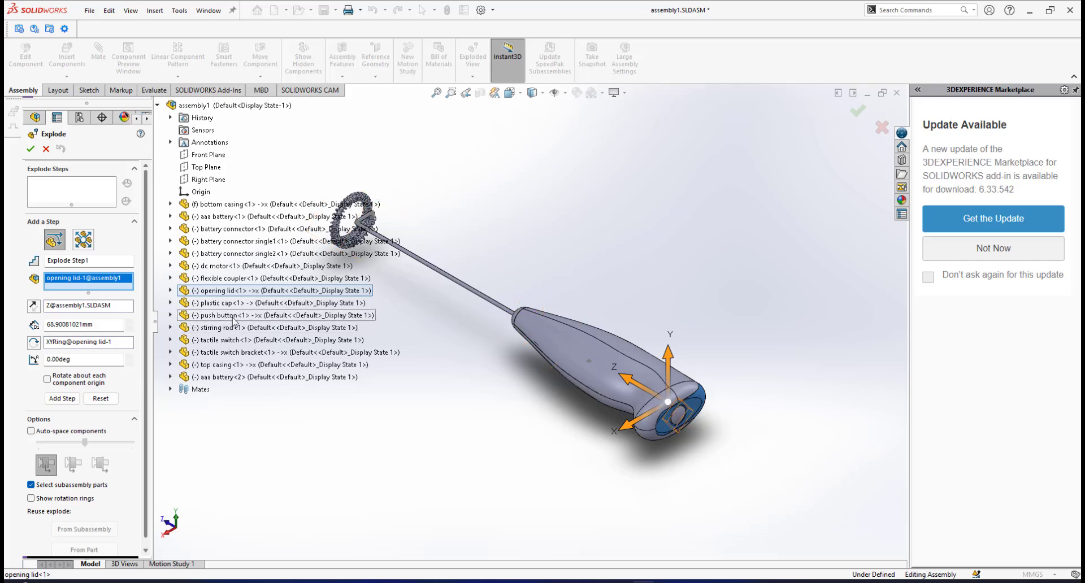
left_click(207, 317)
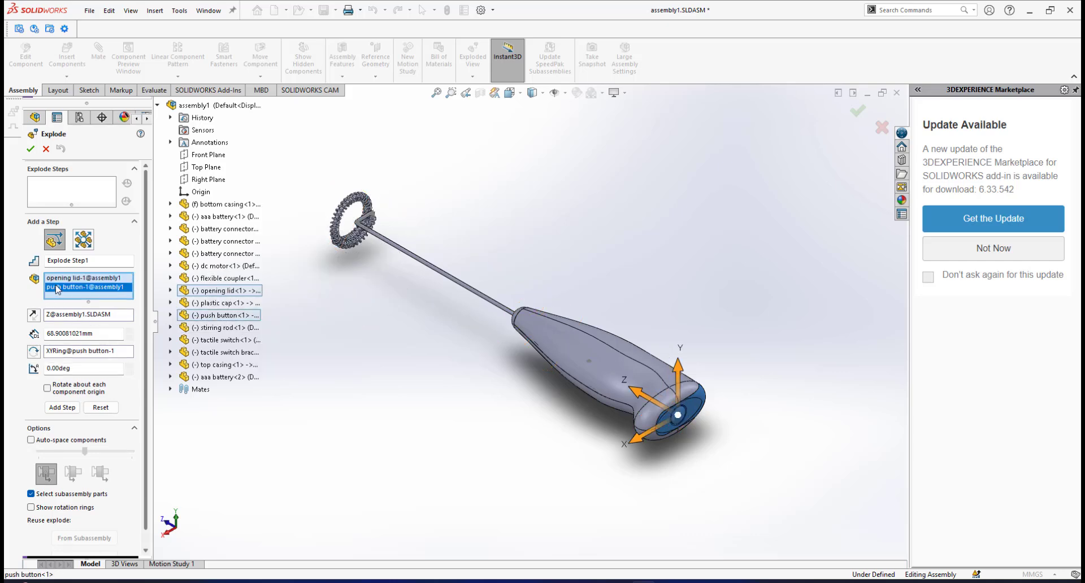
left_click(207, 340)
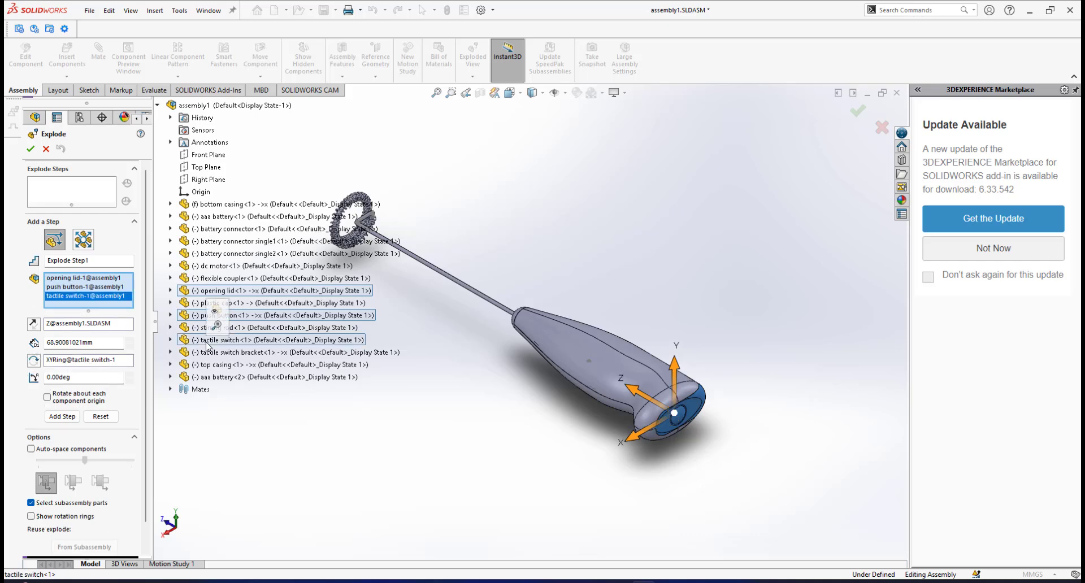
left_click(216, 356)
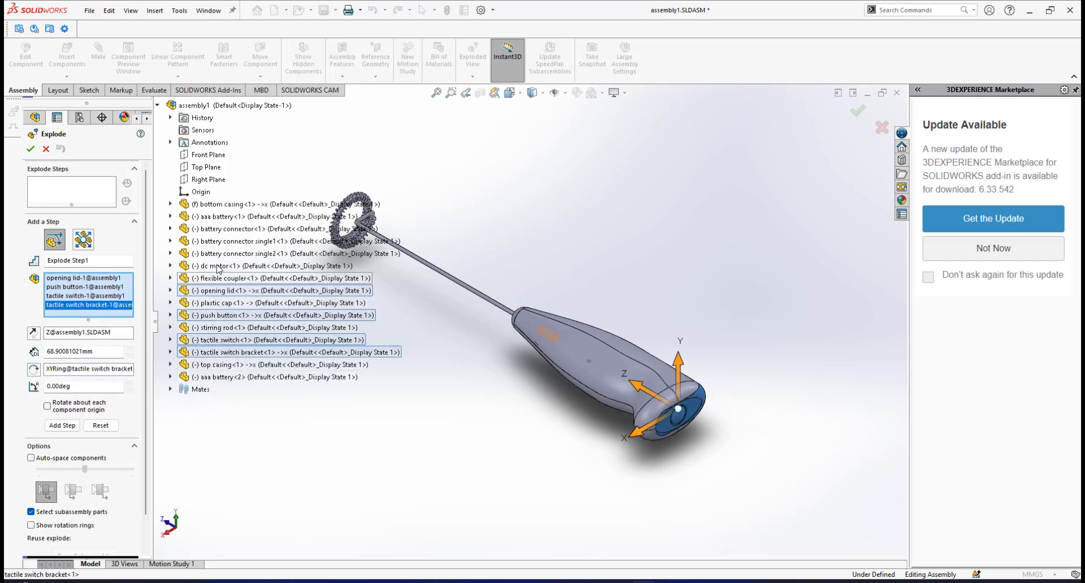
left_click(229, 246)
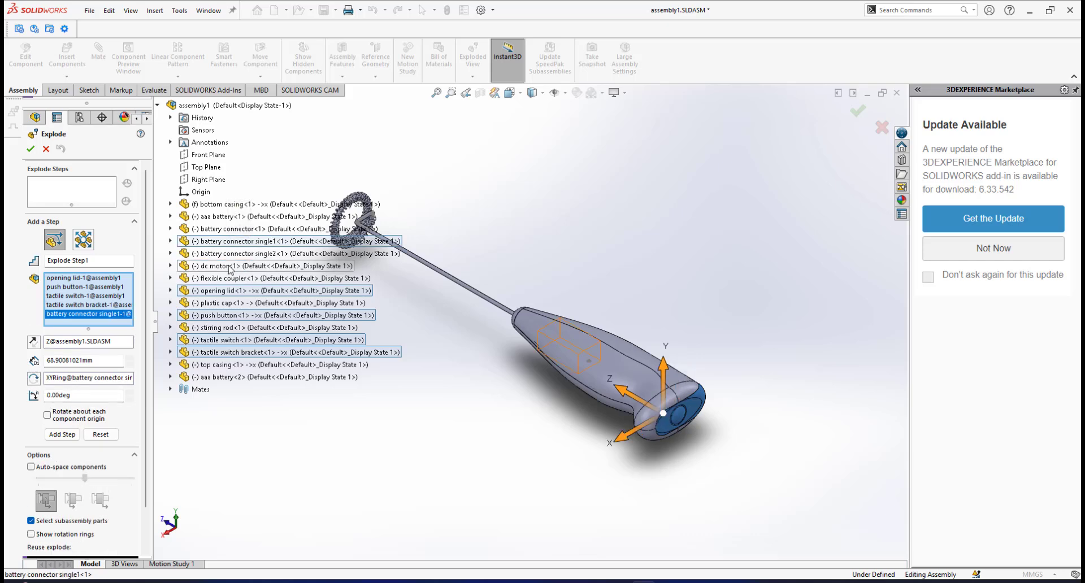
left_click(227, 254)
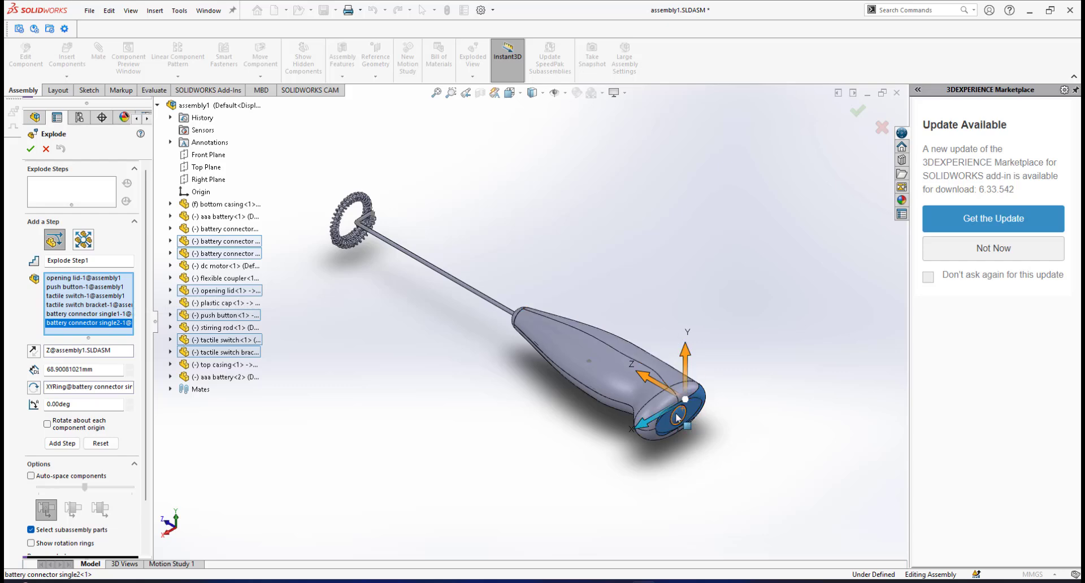
scroll(679, 396, "down", 2)
scroll(678, 395, "down", 2)
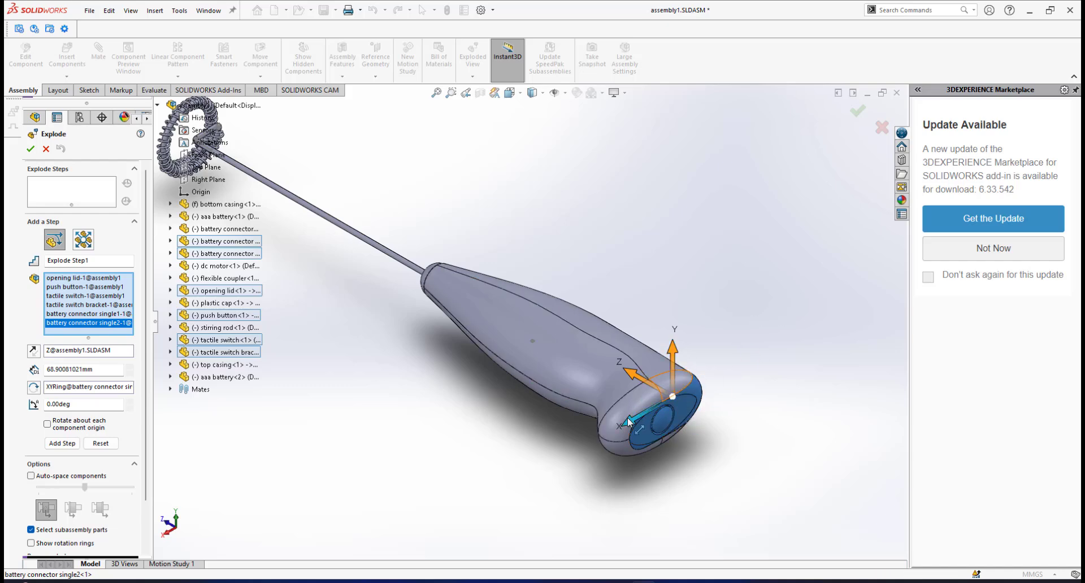
left_click_drag(627, 418, 755, 322)
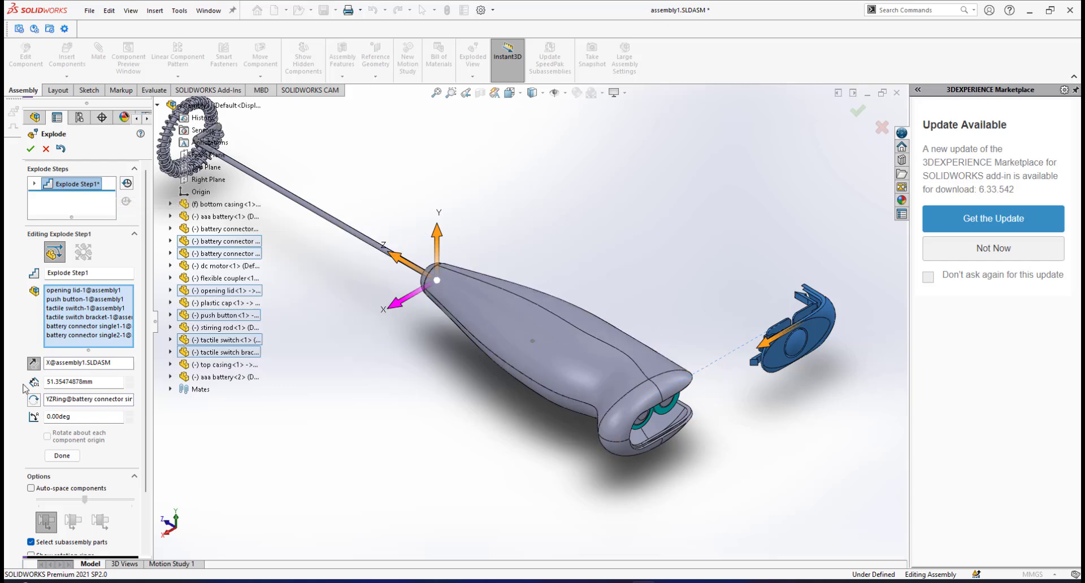
scroll(145, 361, "down", 3)
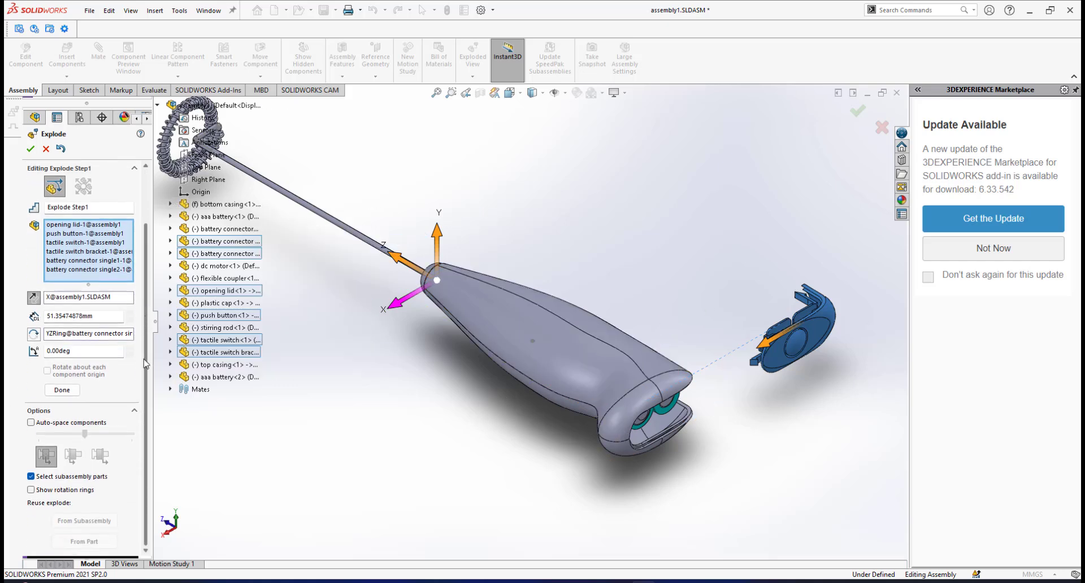
left_click(63, 391)
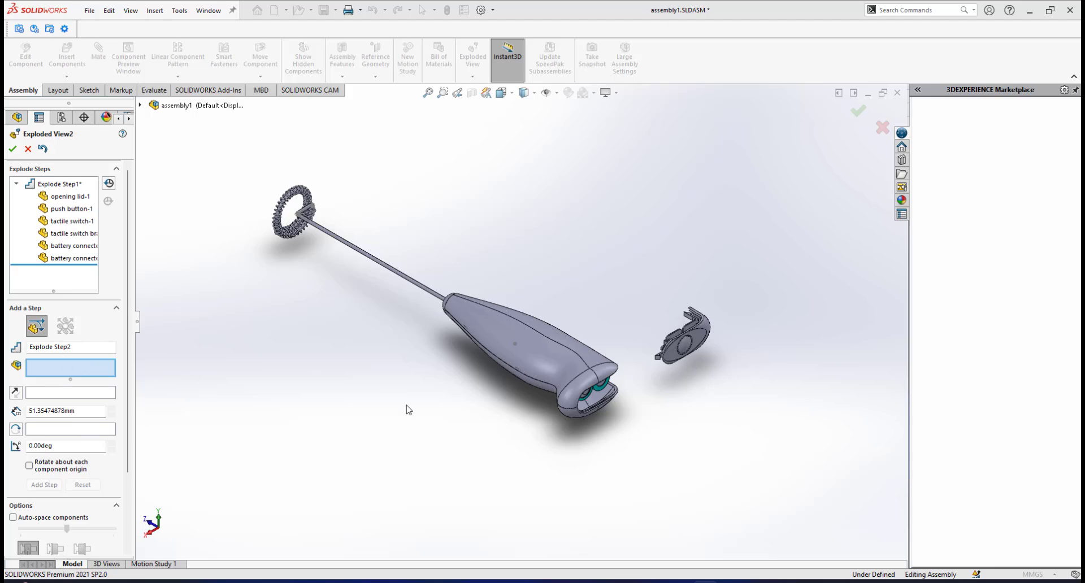
Explode both AAA batteries about 102 mm along the Z axis out of the handle, and expand that explode step to list its components.
middle_click_drag(447, 406, 656, 396)
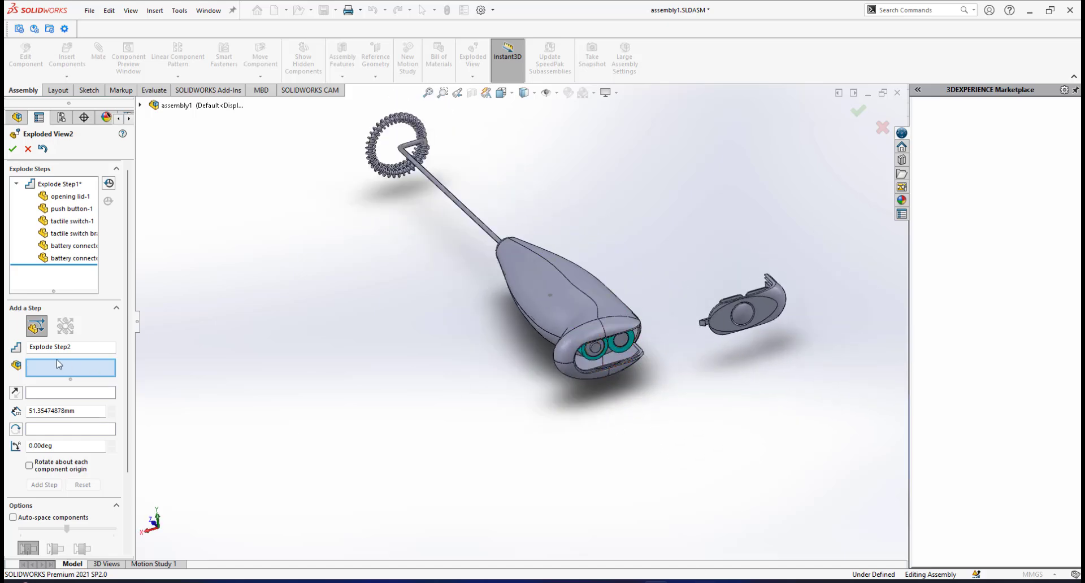
left_click(622, 346)
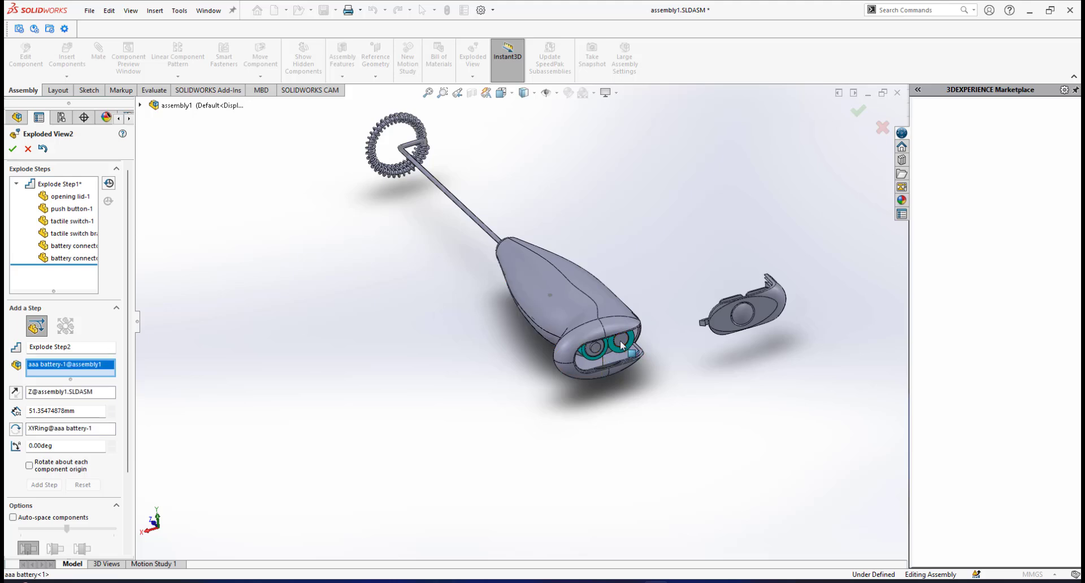
left_click(590, 353)
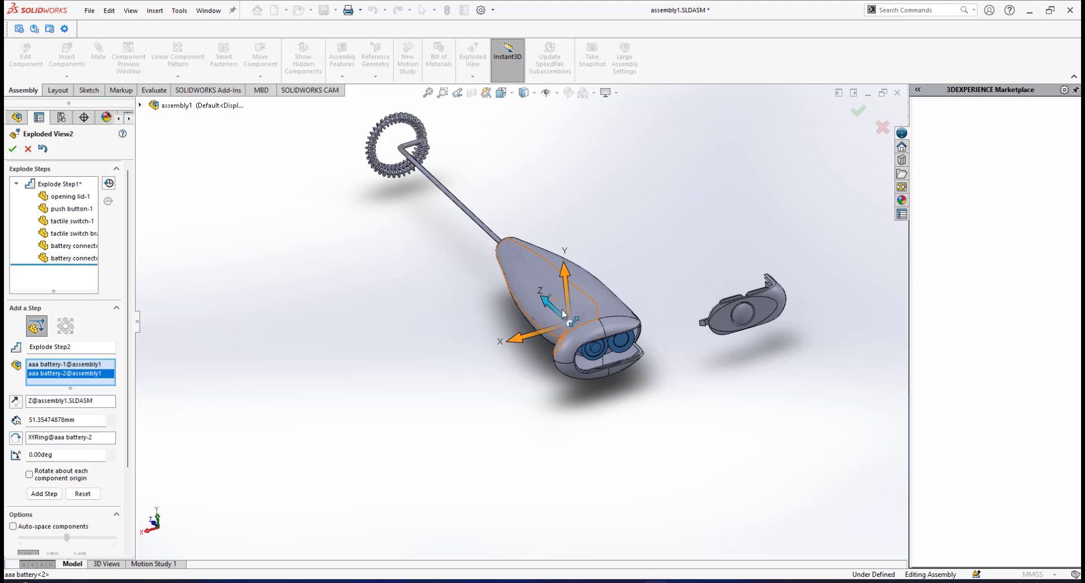
left_click_drag(545, 301, 666, 446)
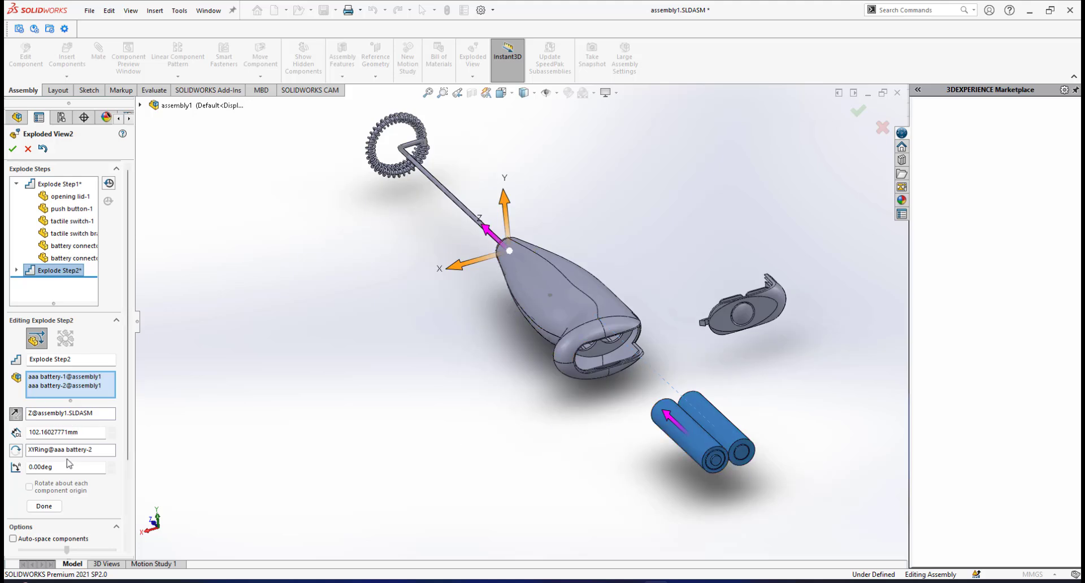
middle_click_drag(626, 413, 622, 435)
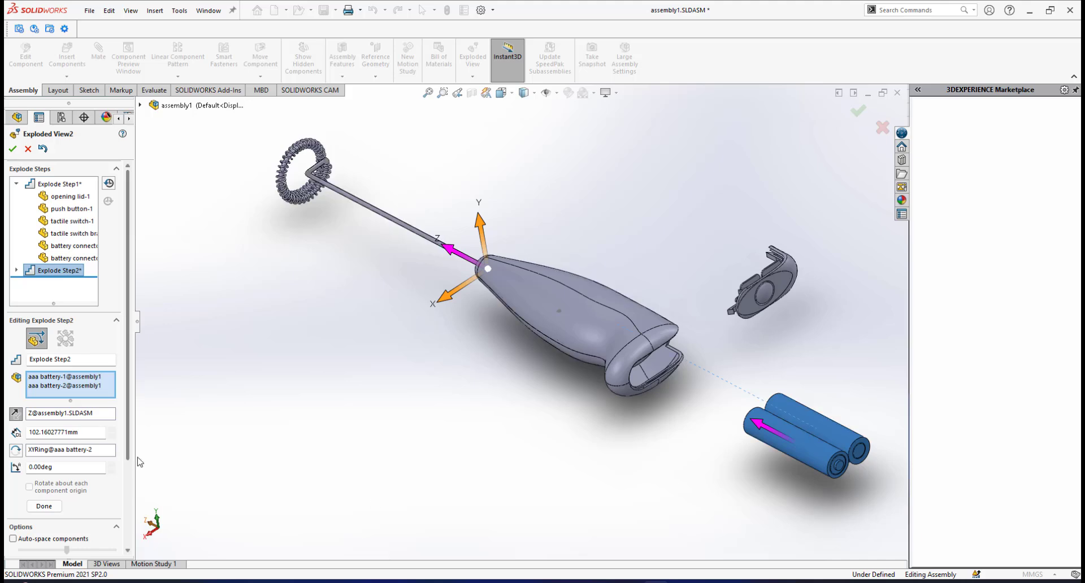
scroll(130, 412, "down", 3)
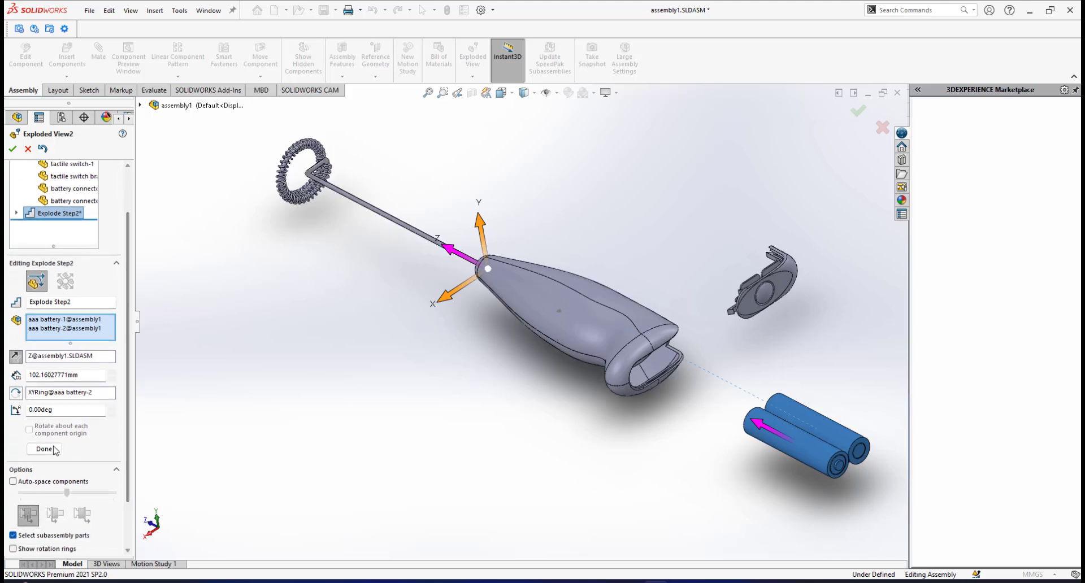
left_click(44, 450)
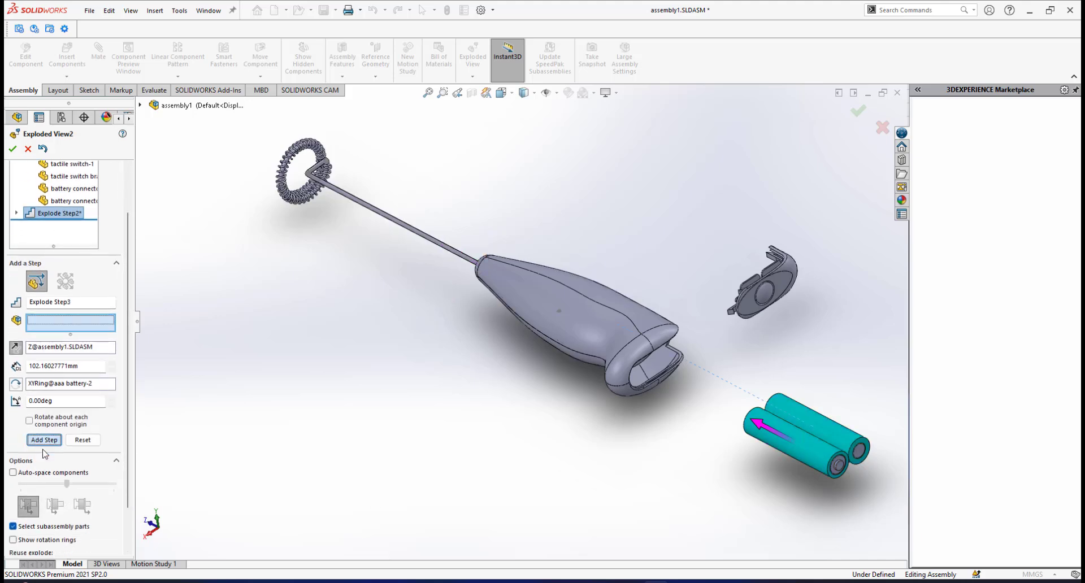
scroll(557, 386, "up", 2)
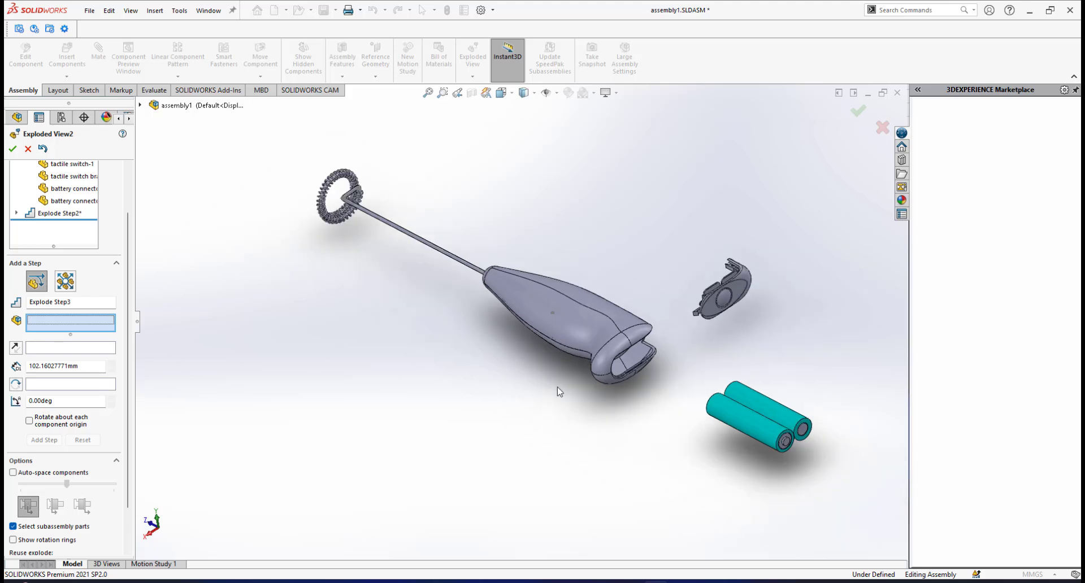
left_click(17, 214)
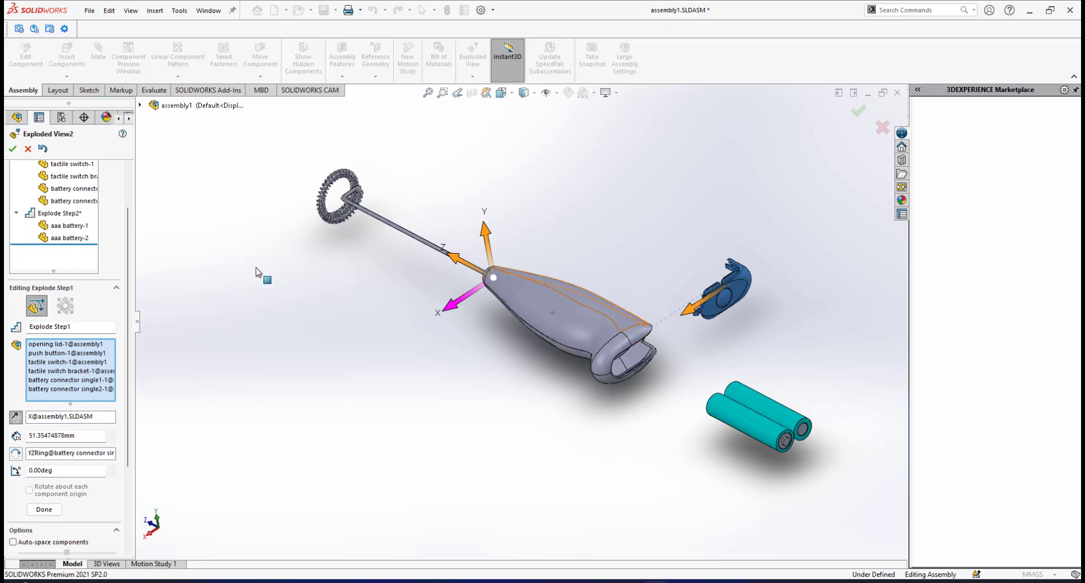
Finish editing the battery explode step and explode the top casing about 59 mm upward along the Y axis.
left_click(60, 213)
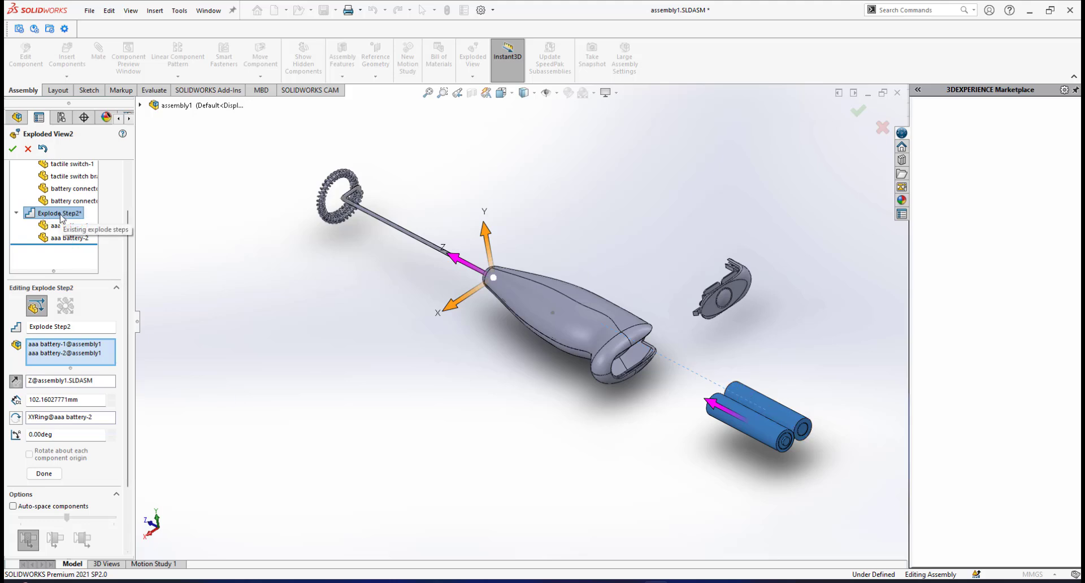
left_click(42, 474)
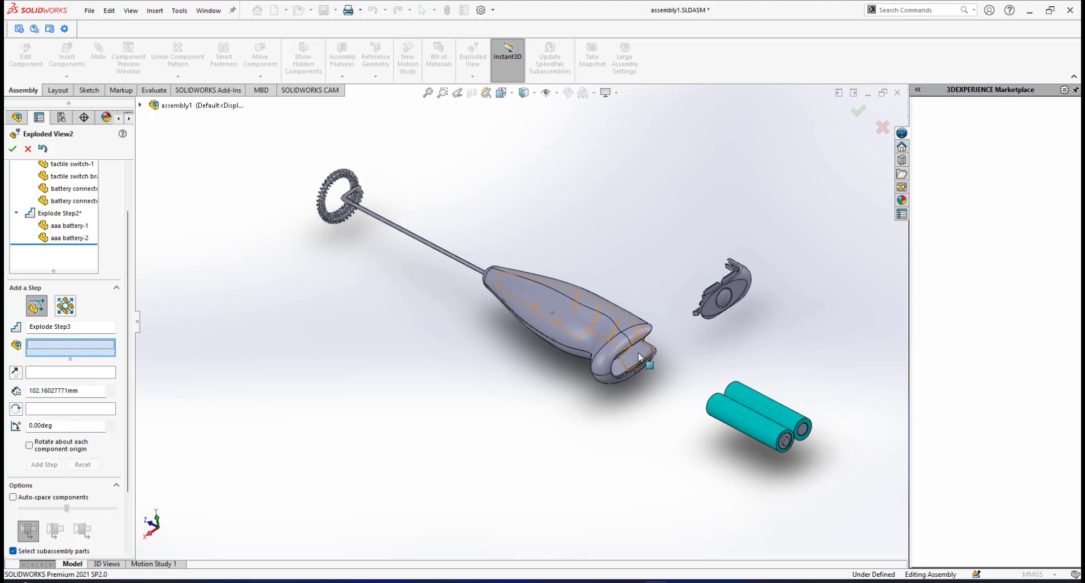
scroll(638, 357, "up", 1)
scroll(638, 357, "down", 1)
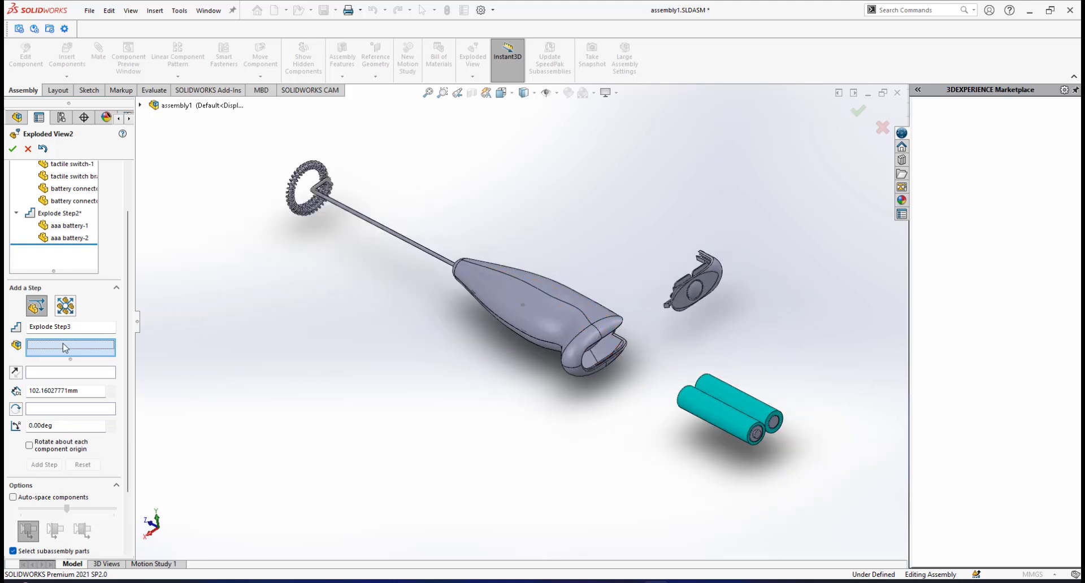
scroll(503, 348, "up", 1)
scroll(507, 342, "down", 1)
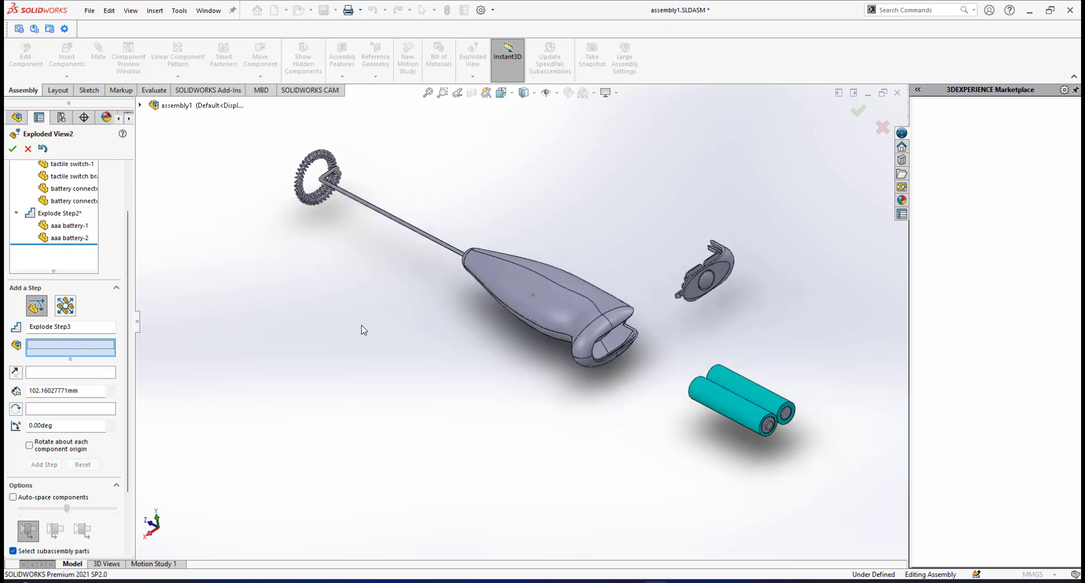
scroll(130, 187, "up", 2)
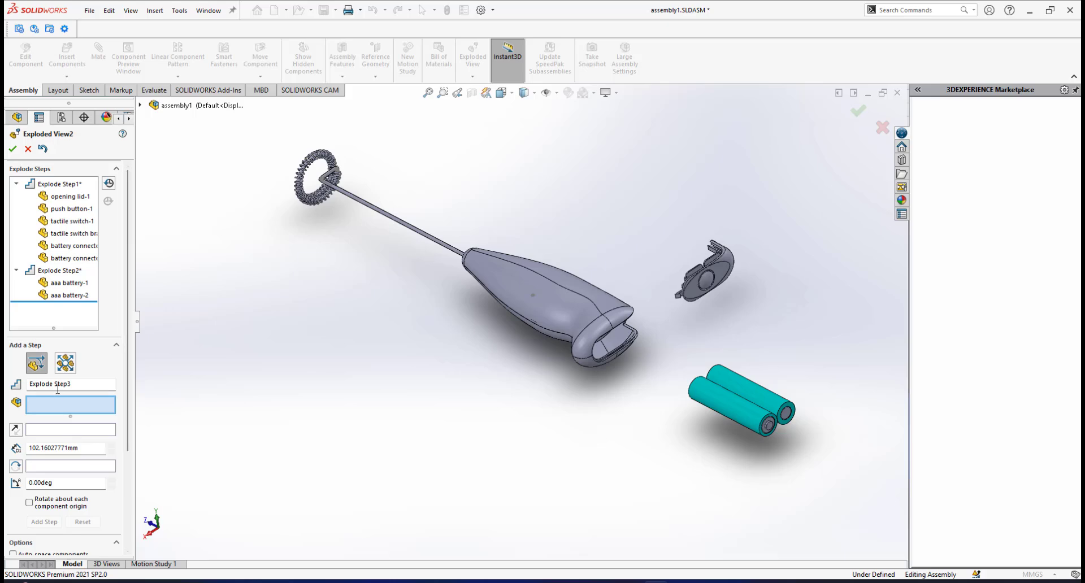
scroll(629, 374, "up", 2)
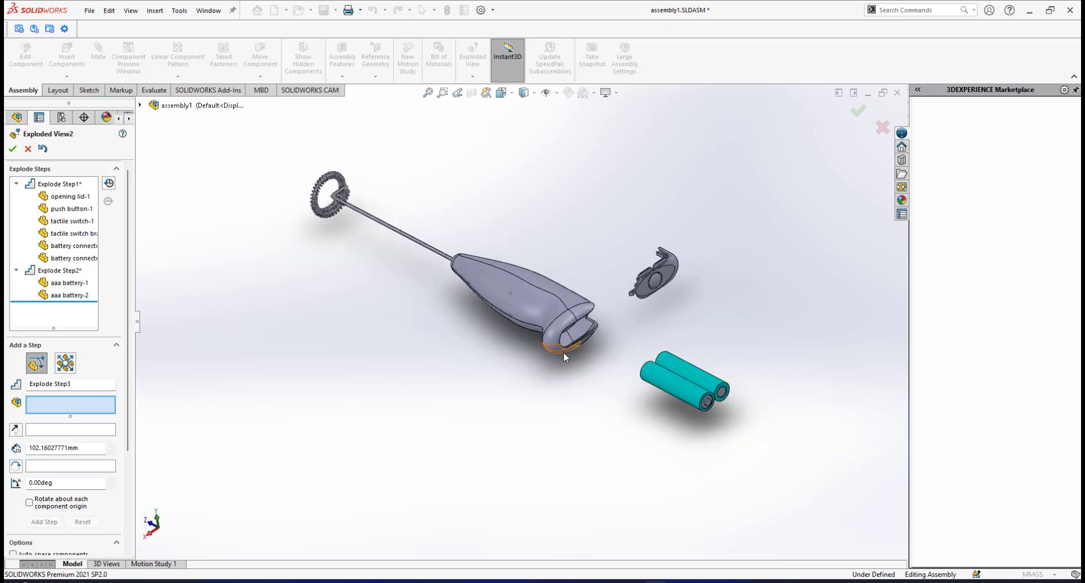
middle_click_drag(564, 352, 529, 320)
scroll(549, 303, "down", 2)
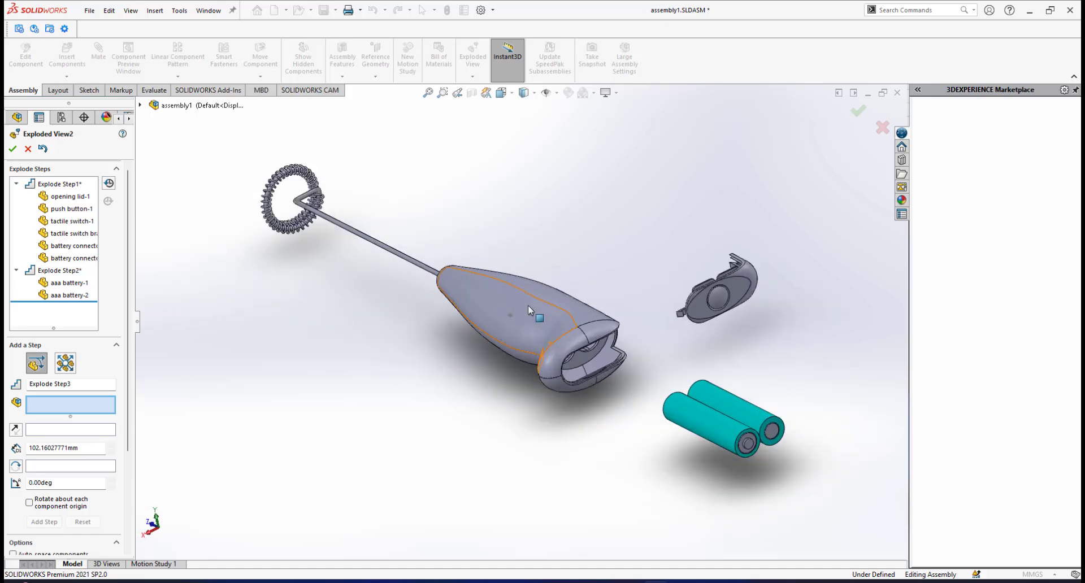
left_click(528, 305)
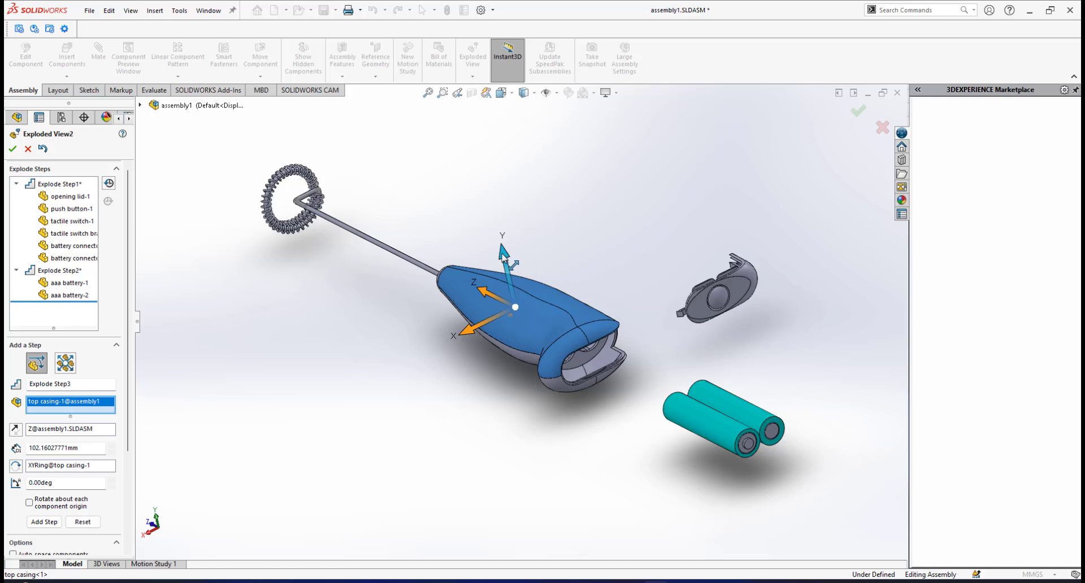
left_click_drag(503, 254, 487, 93)
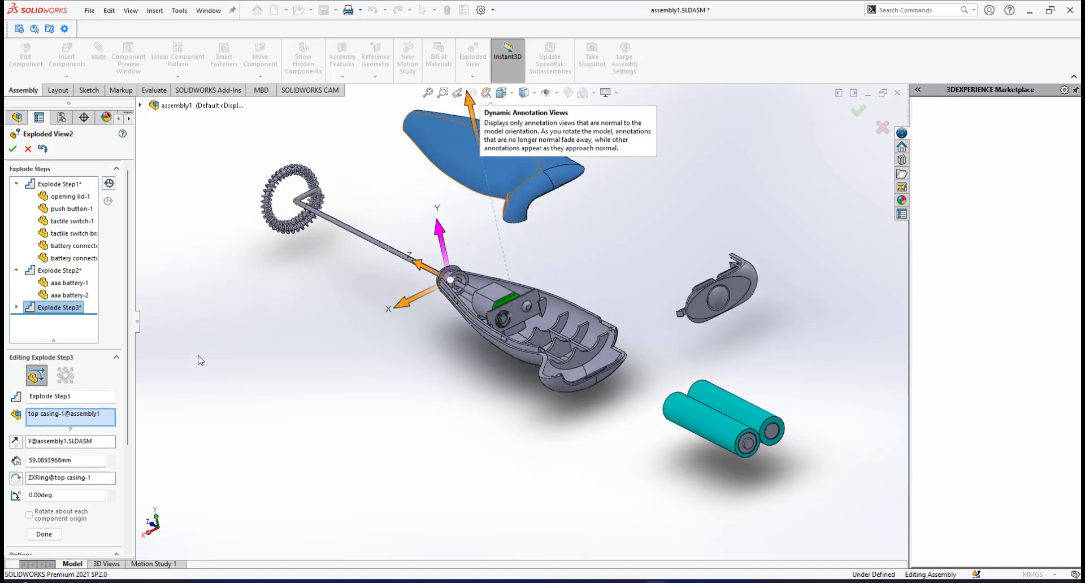
scroll(113, 311, "down", 3)
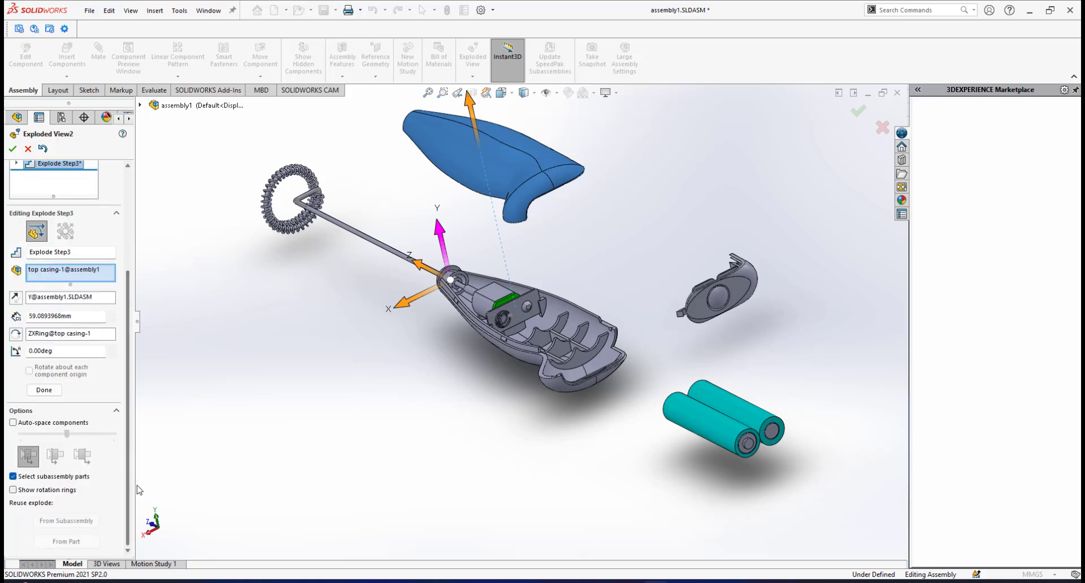
left_click(43, 389)
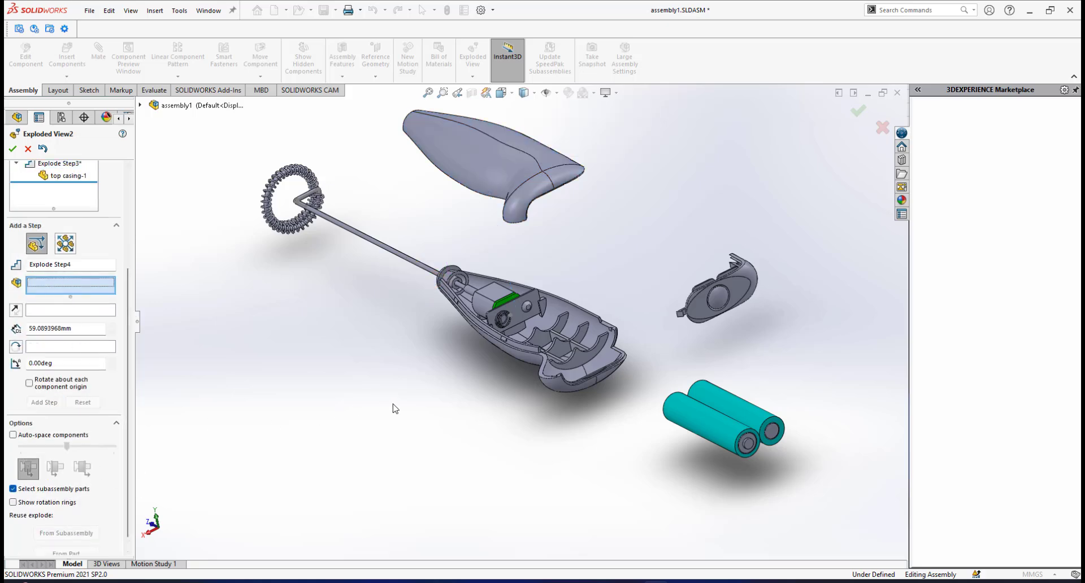
Explode the battery connector plate behind the motor about 27 mm upward along the Y axis, out of the bottom casing.
scroll(458, 378, "up", 4)
middle_click_drag(474, 287, 141, 373)
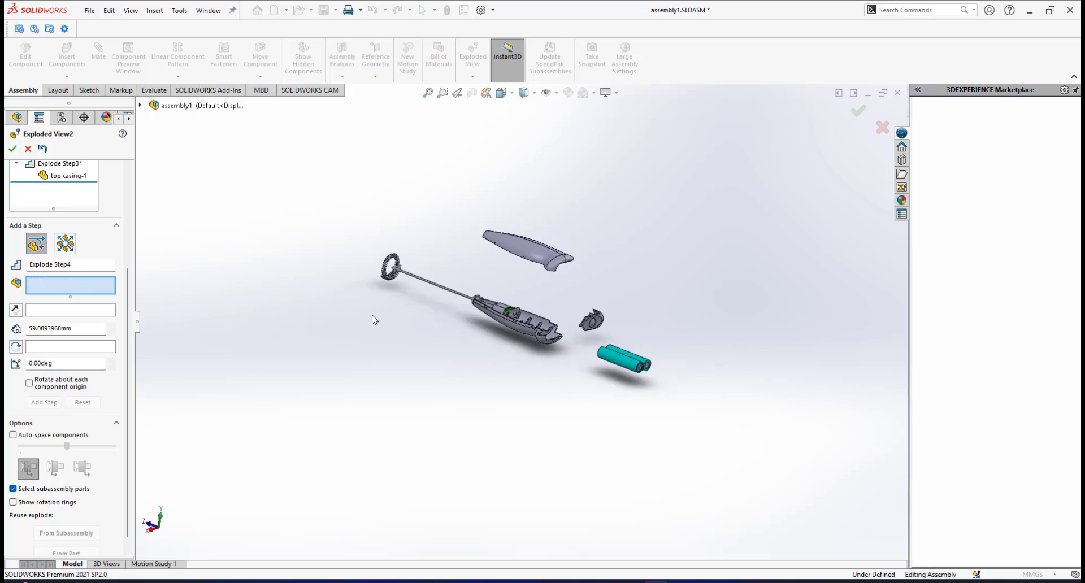
middle_click_drag(372, 320, 530, 362)
scroll(510, 356, "up", 5)
scroll(491, 369, "down", 2)
scroll(531, 362, "down", 6)
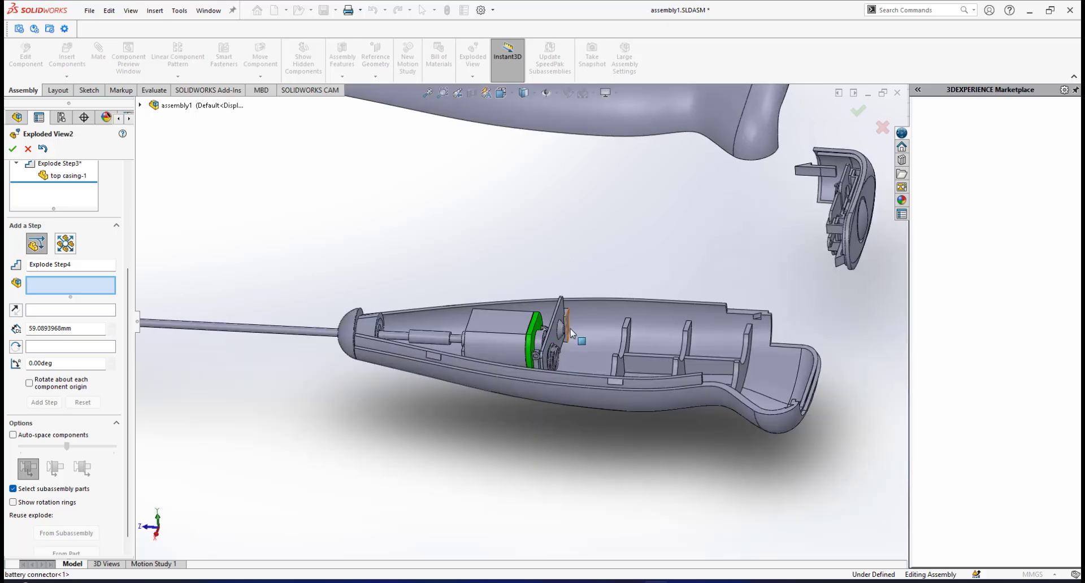
scroll(570, 333, "down", 4)
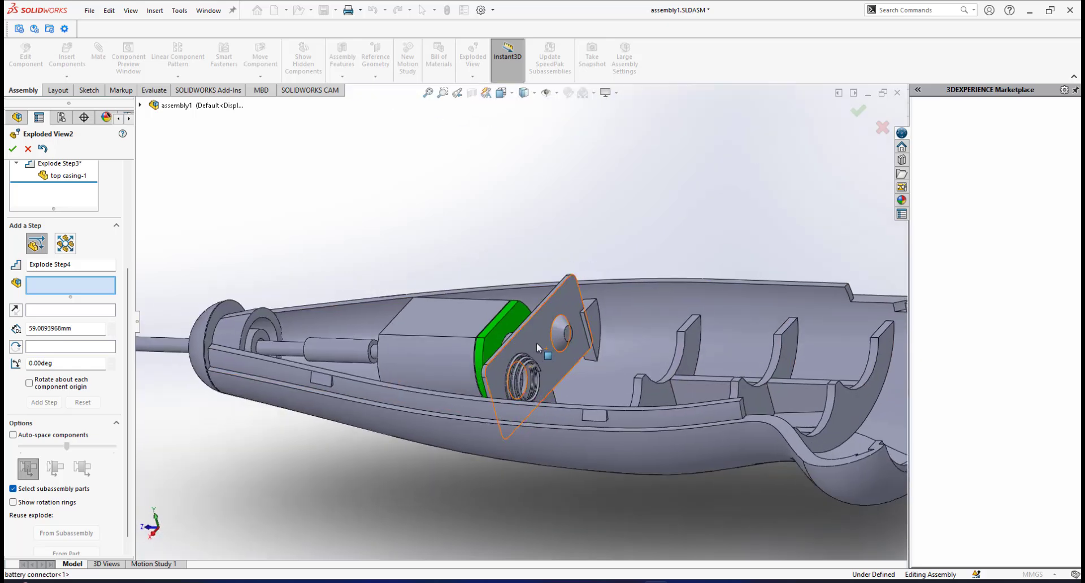
scroll(536, 342, "up", 4)
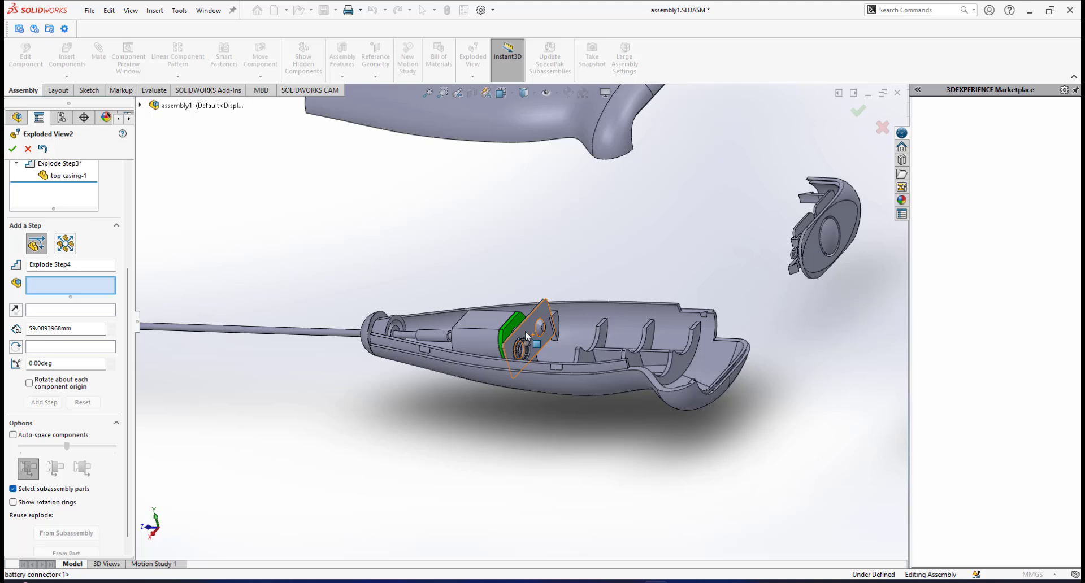
left_click(526, 335)
left_click_drag(516, 289, 498, 172)
left_click(43, 416)
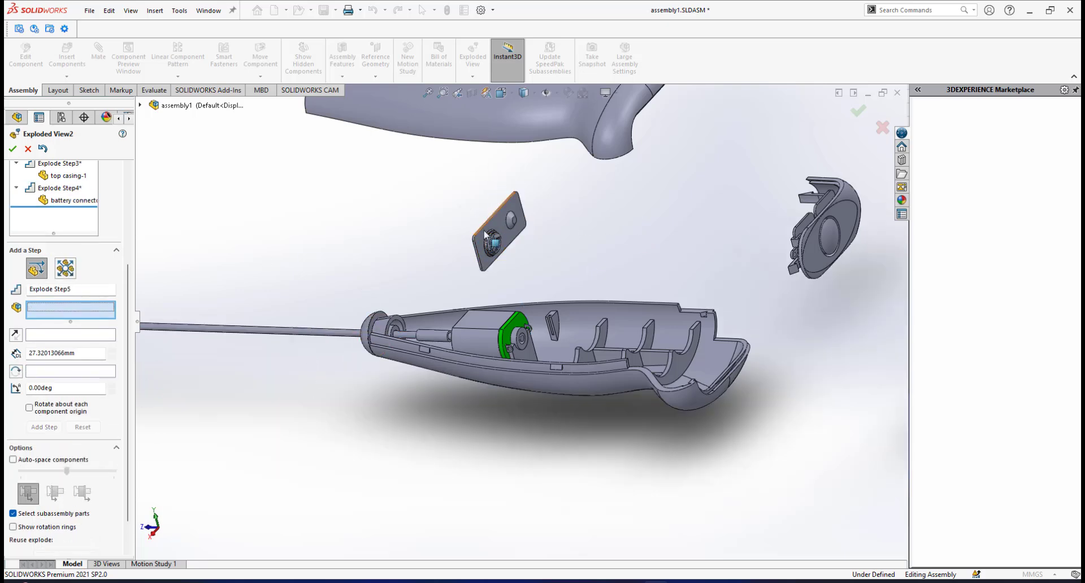
Examine the motor, coupler, plastic cap and stirring rod in the bottom casing from several angles.
middle_click_drag(512, 242, 542, 291)
scroll(584, 291, "down", 3)
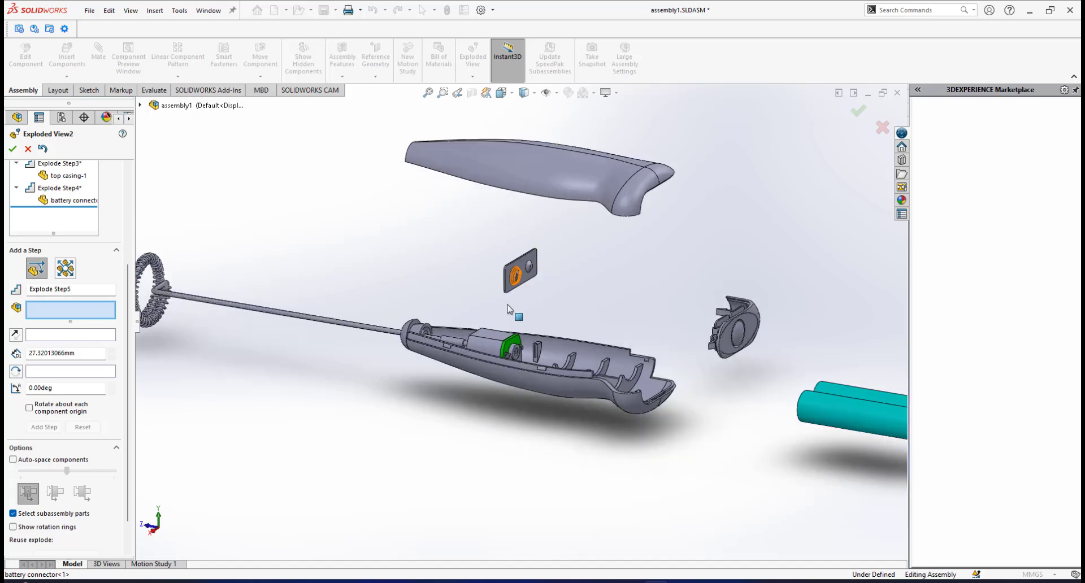
scroll(507, 305, "up", 5)
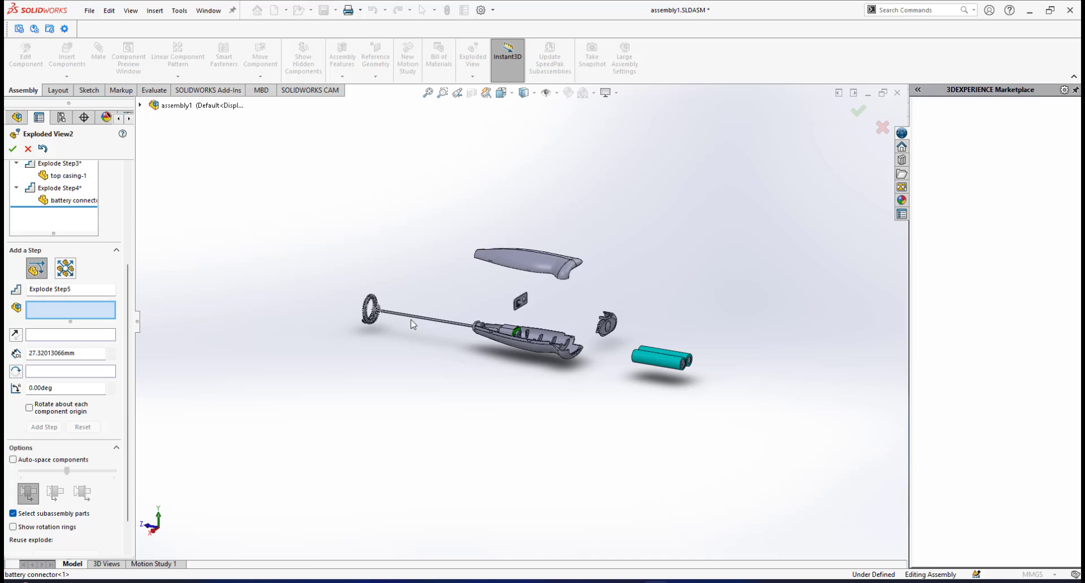
scroll(430, 328, "down", 6)
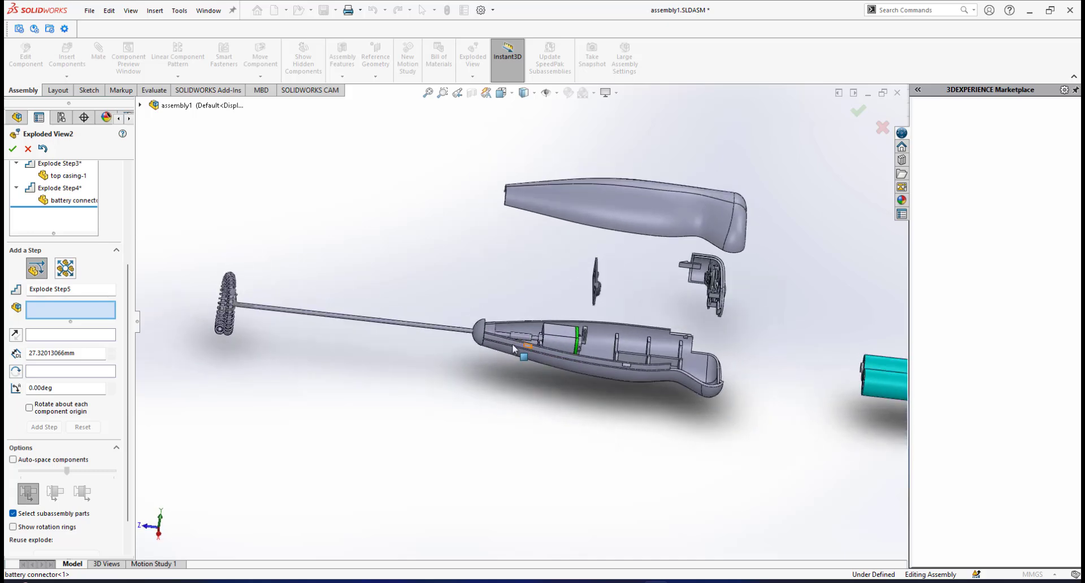
scroll(513, 349, "down", 5)
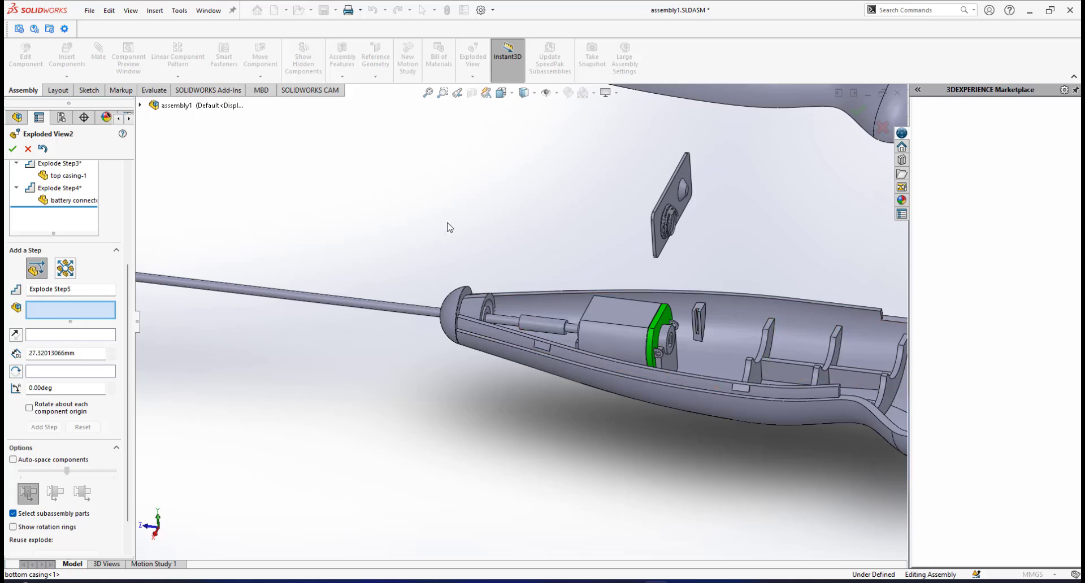
scroll(477, 306, "up", 5)
mouse_move(479, 331)
middle_mouse_down()
mouse_move(469, 318)
mouse_move(499, 339)
middle_mouse_up()
scroll(512, 339, "up", 1)
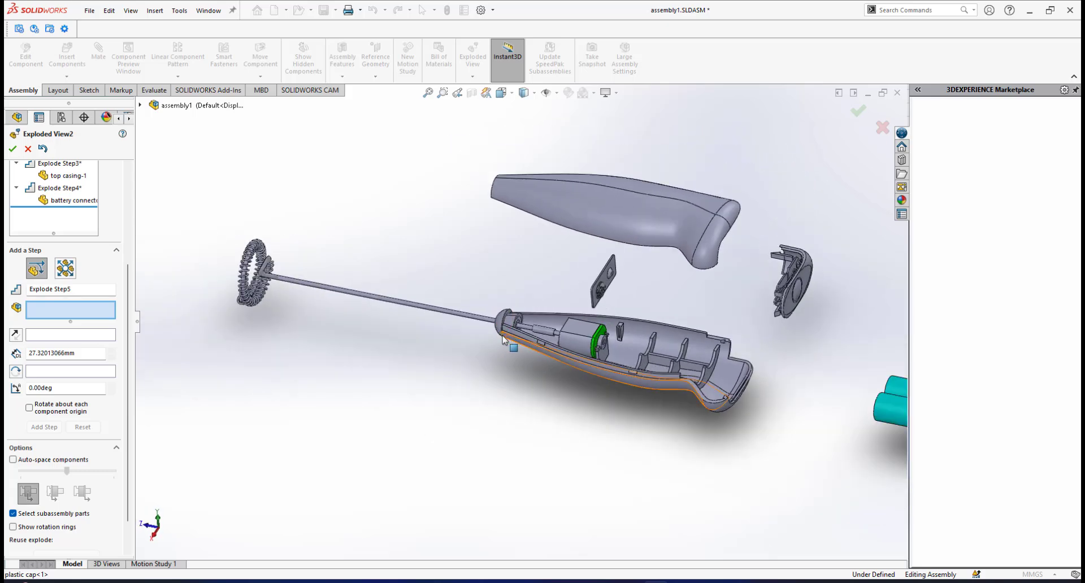
scroll(524, 334, "down", 1)
middle_click_drag(565, 334, 648, 342)
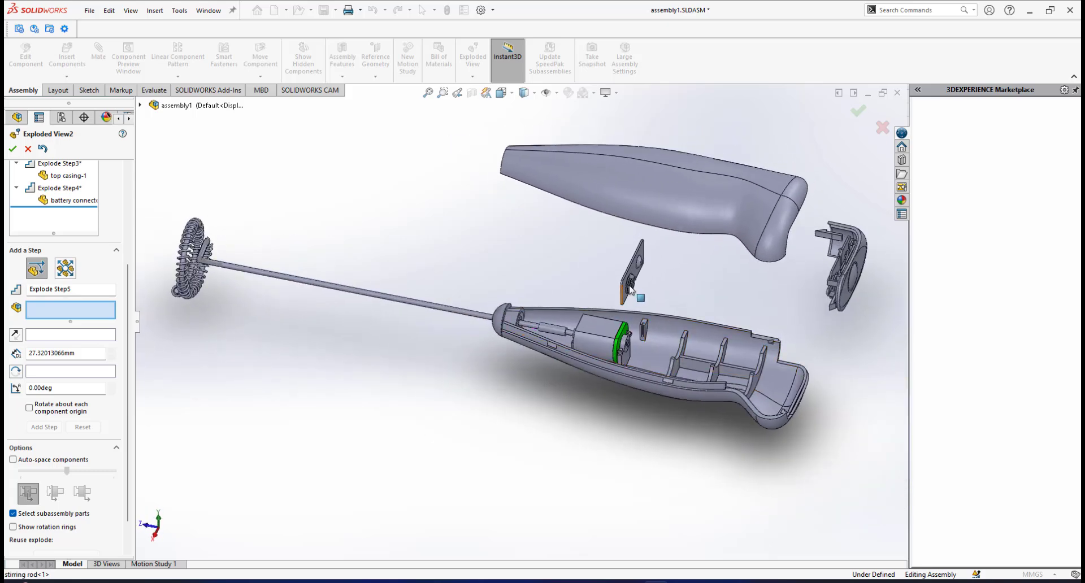
middle_click_drag(634, 287, 645, 265)
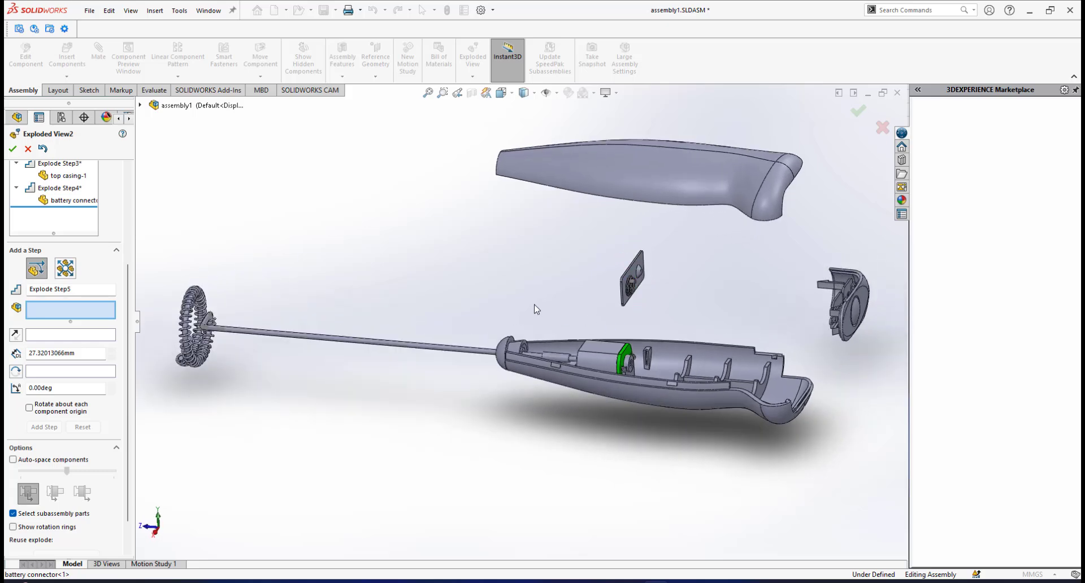
scroll(636, 380, "down", 3)
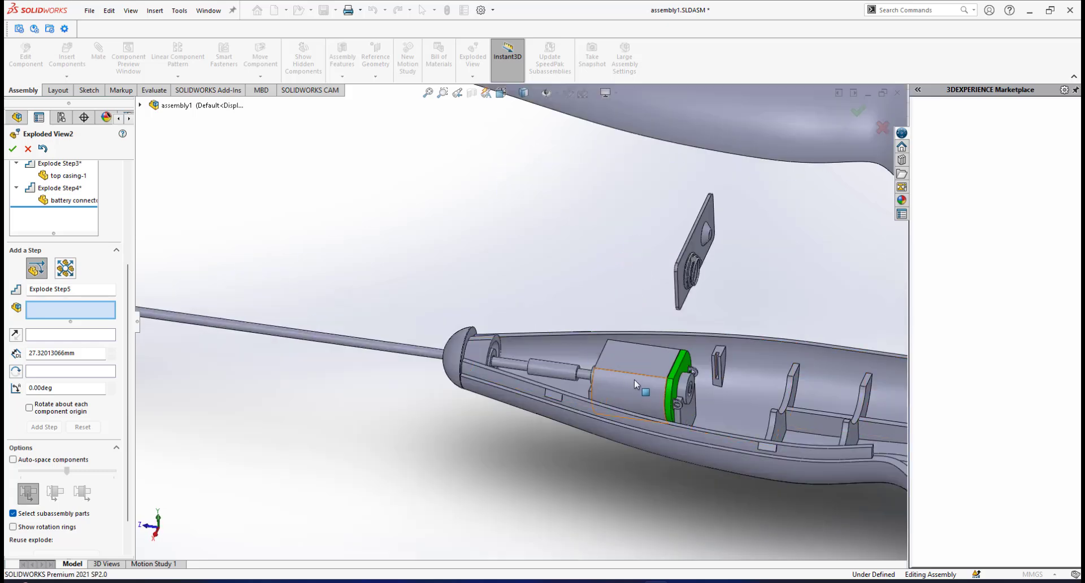
scroll(633, 379, "up", 1)
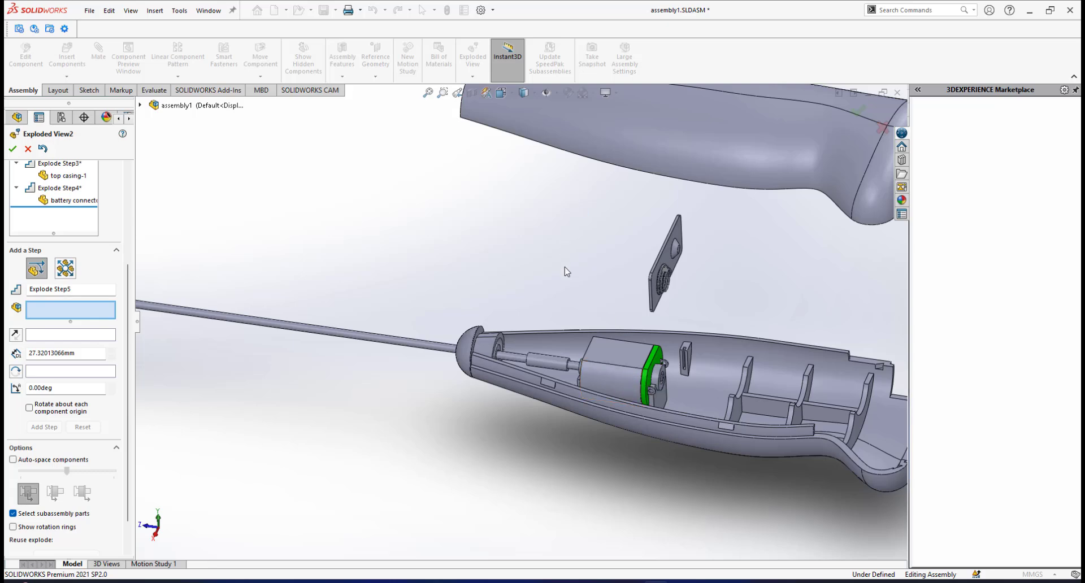
scroll(564, 266, "up", 2)
scroll(508, 318, "down", 2)
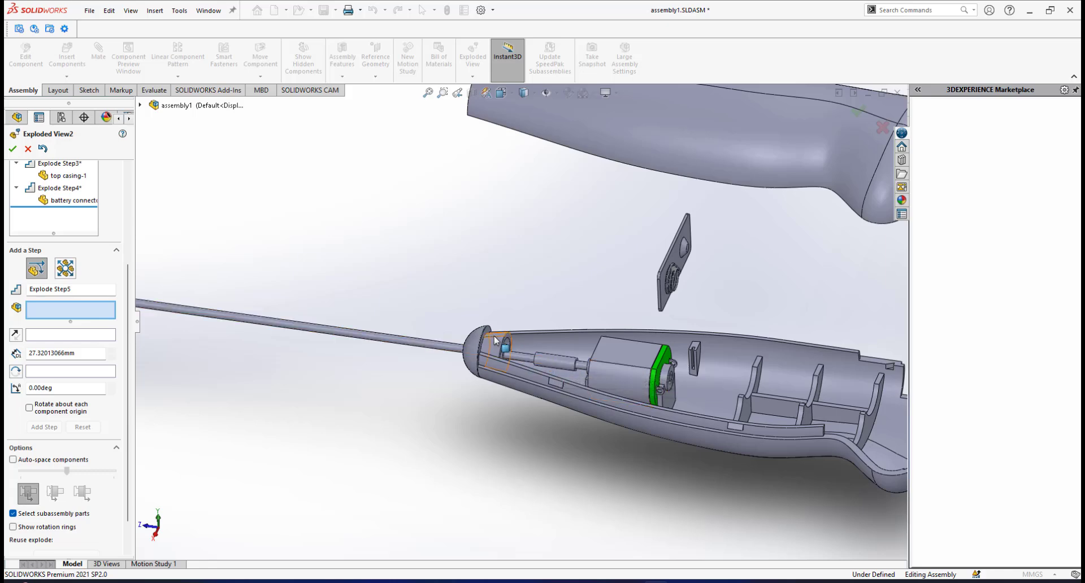
scroll(495, 337, "up", 3)
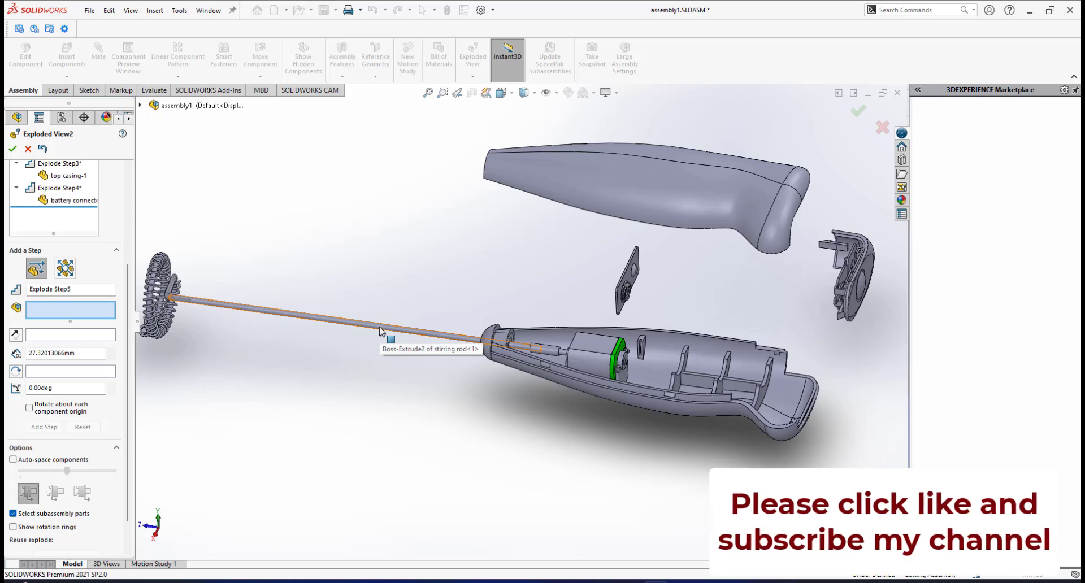
scroll(378, 326, "up", 2)
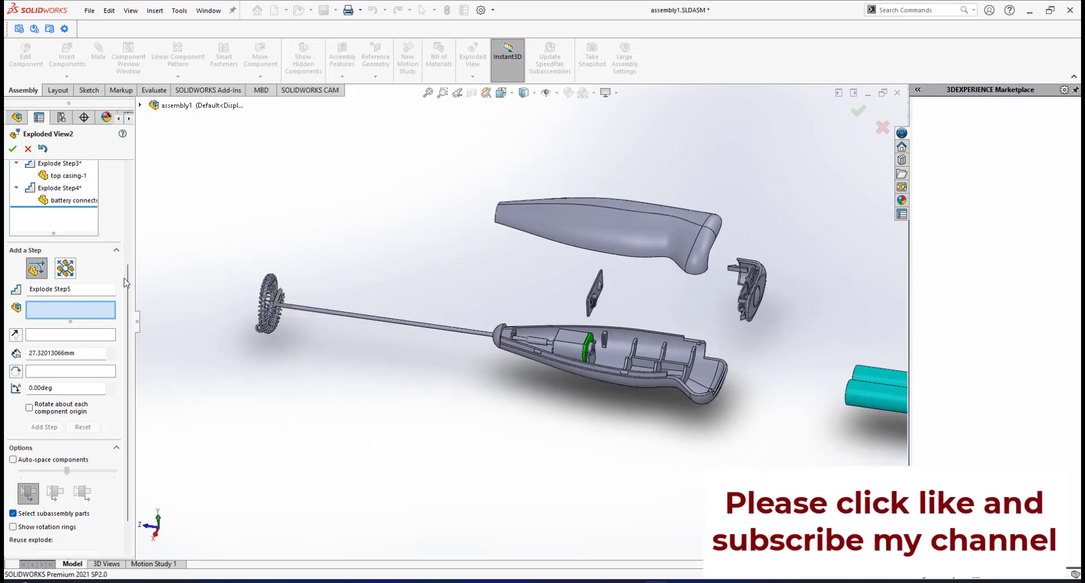
Explode the DC motor, flexible coupler, plastic cap and stirring rod together about 20 mm upward along the Y axis.
scroll(580, 344, "down", 2)
left_click(581, 345)
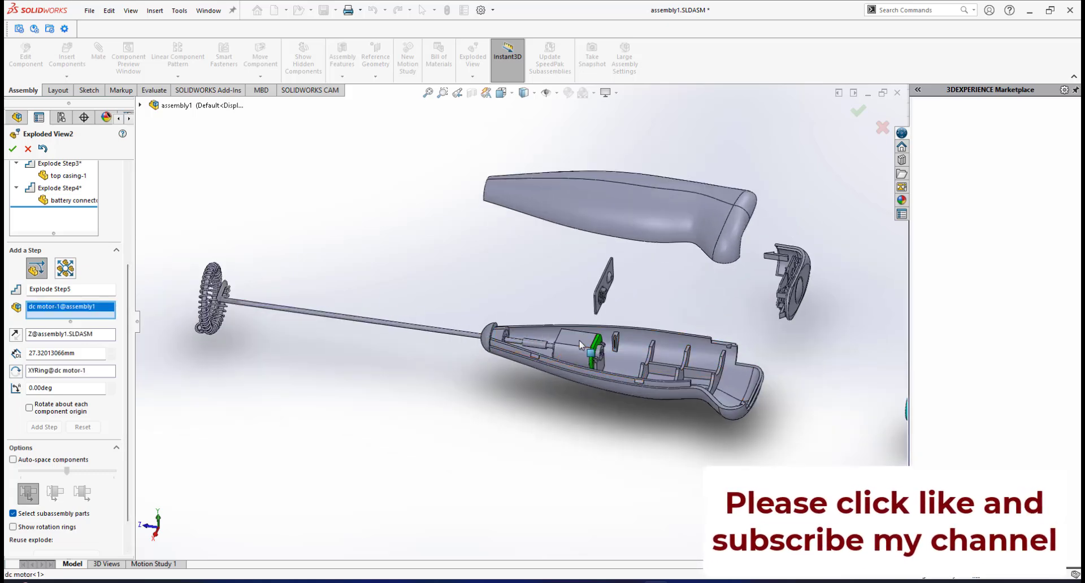
scroll(552, 356, "down", 3)
left_click(524, 324)
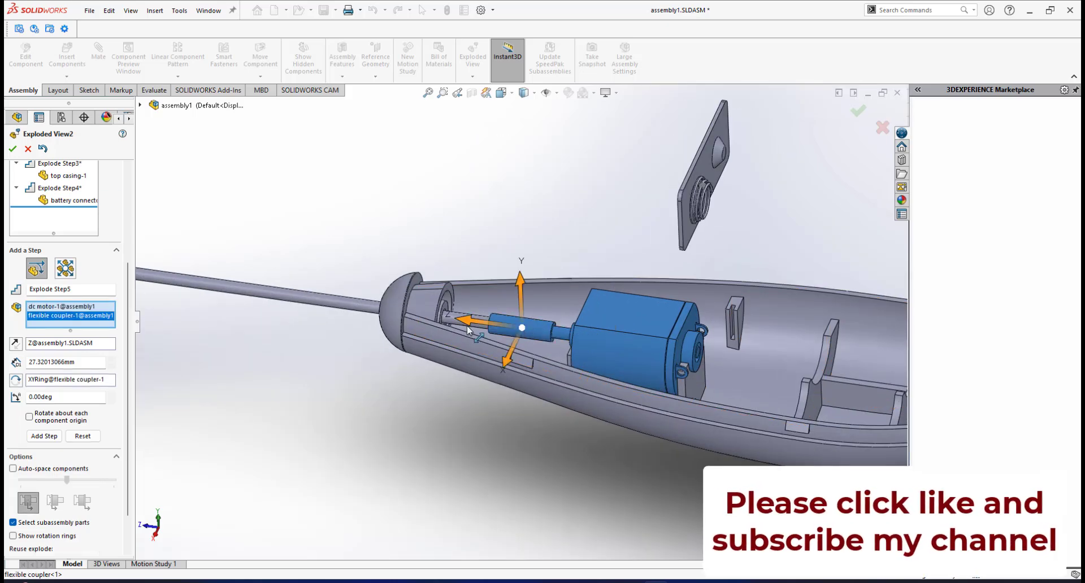
scroll(432, 323, "up", 2)
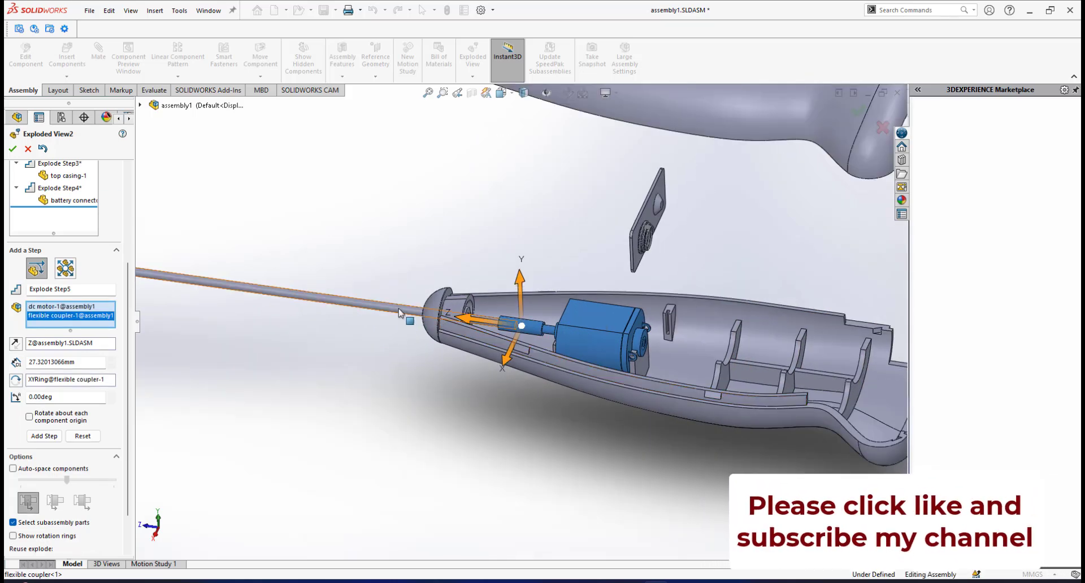
left_click(435, 314)
left_click(343, 308)
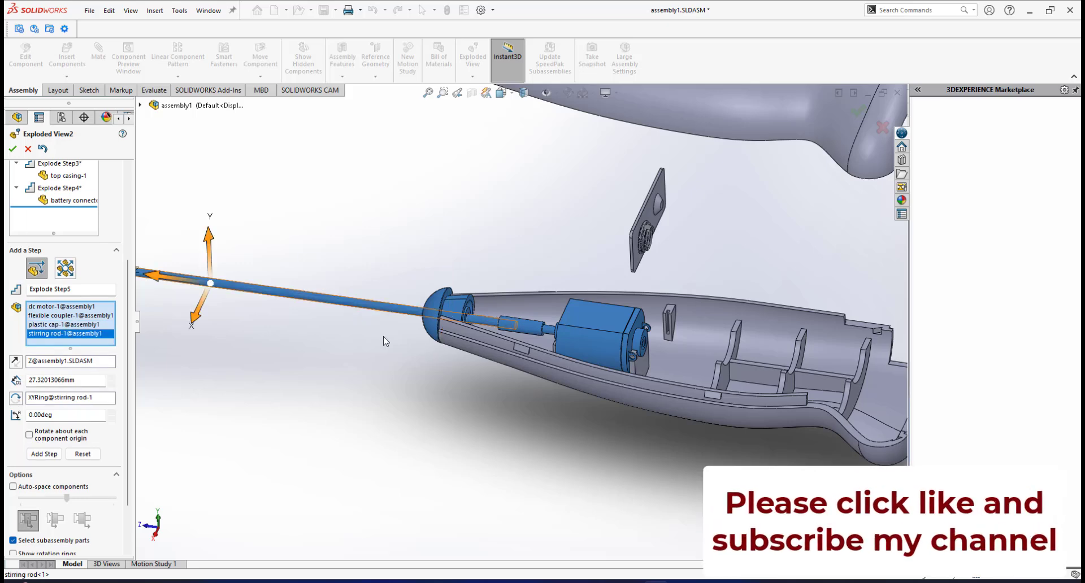
scroll(384, 337, "up", 4)
left_click_drag(419, 266, 412, 237)
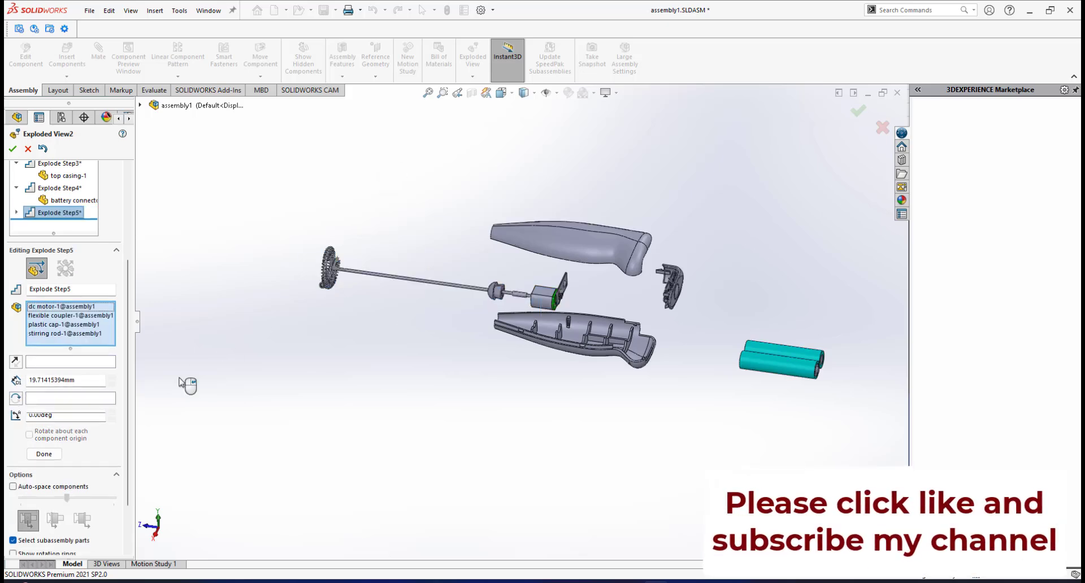
left_click(43, 466)
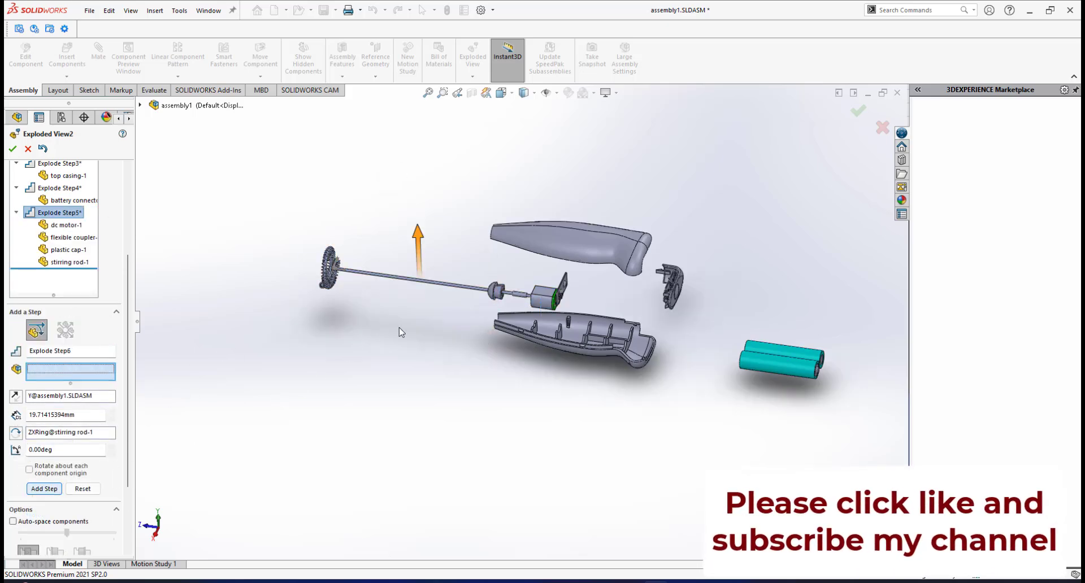
middle_click_drag(457, 315, 561, 292)
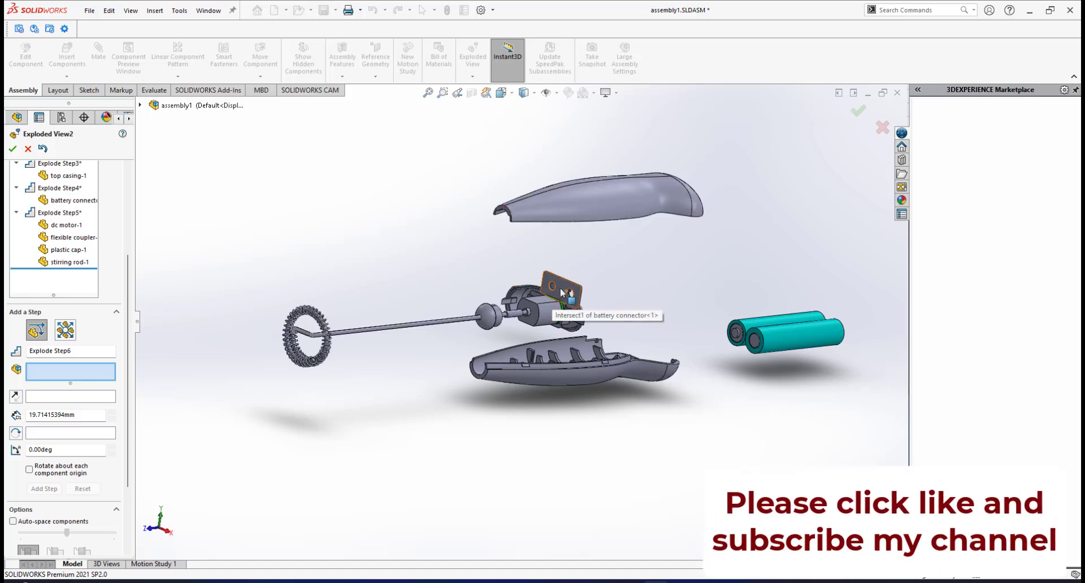
Edit the battery connector plate's explode step so the plate sits about 36 mm upward along the Y axis.
middle_click_drag(560, 287, 521, 299)
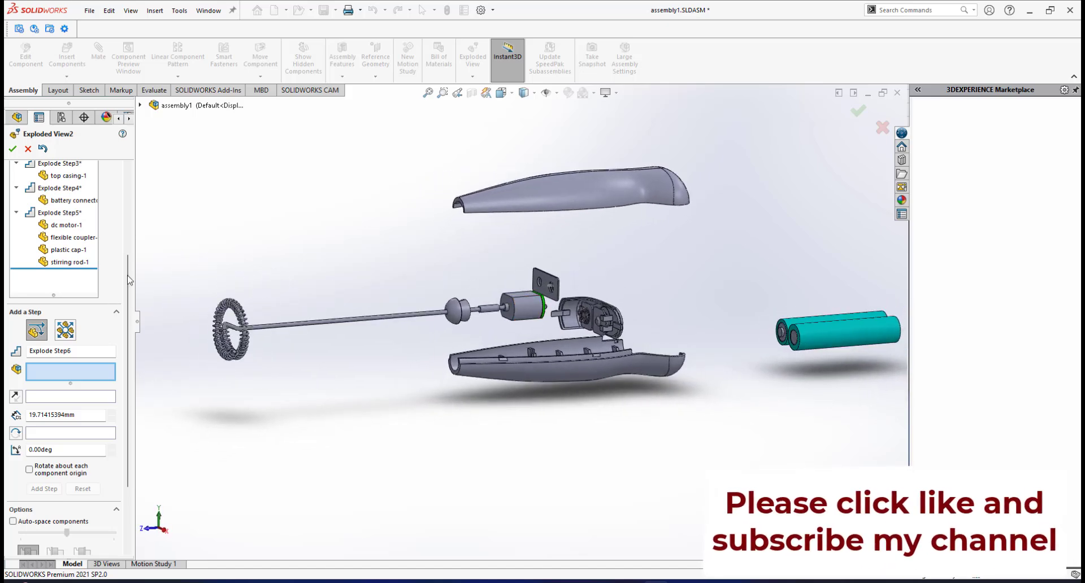
left_click_drag(132, 270, 145, 210)
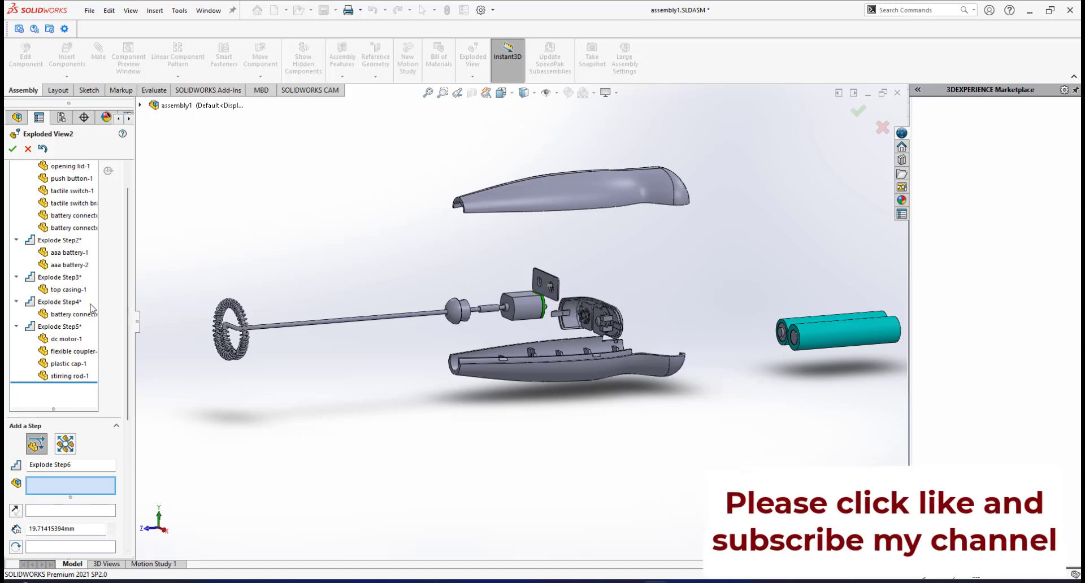
left_click(59, 302)
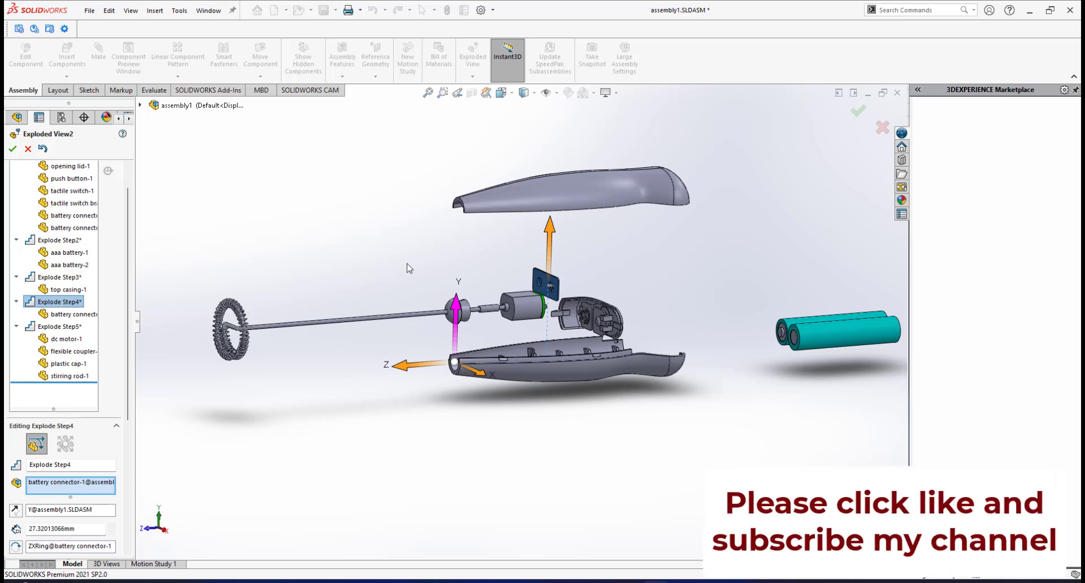
mouse_move(547, 225)
left_mouse_down()
mouse_move(550, 203)
mouse_move(543, 210)
left_mouse_up()
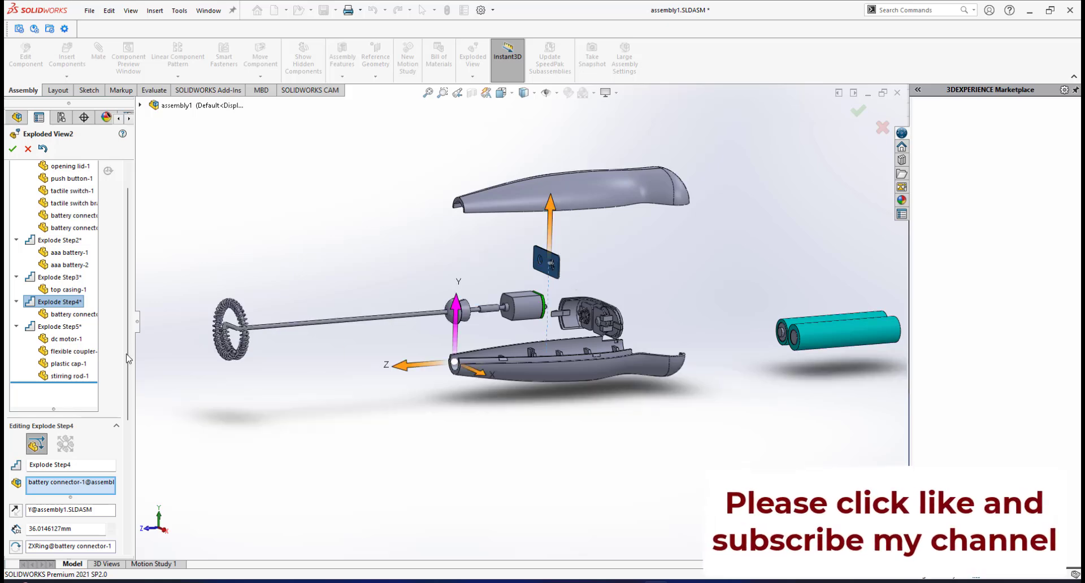
scroll(44, 441, "down", 3)
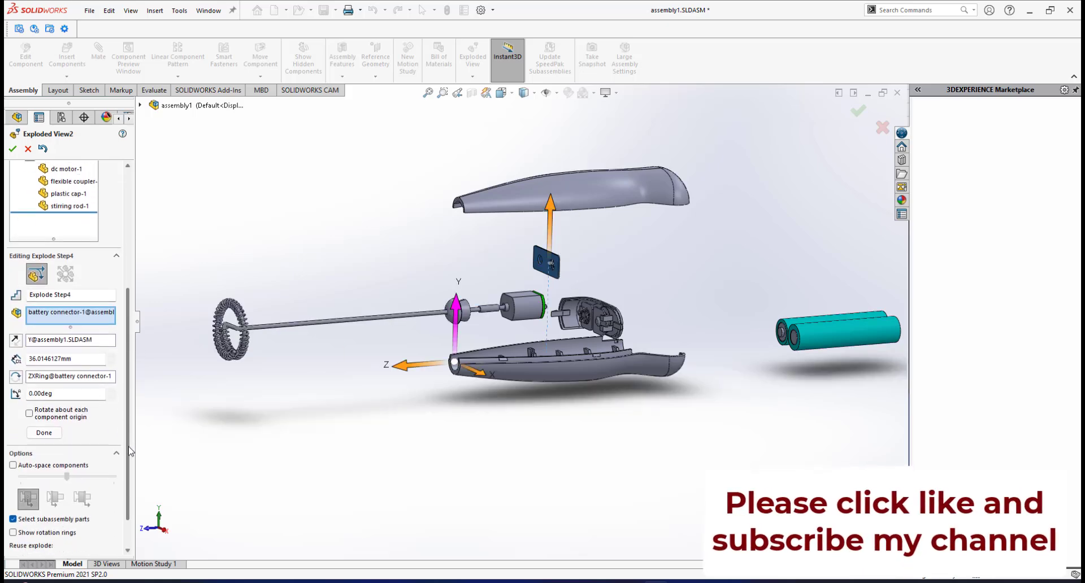
left_click(44, 429)
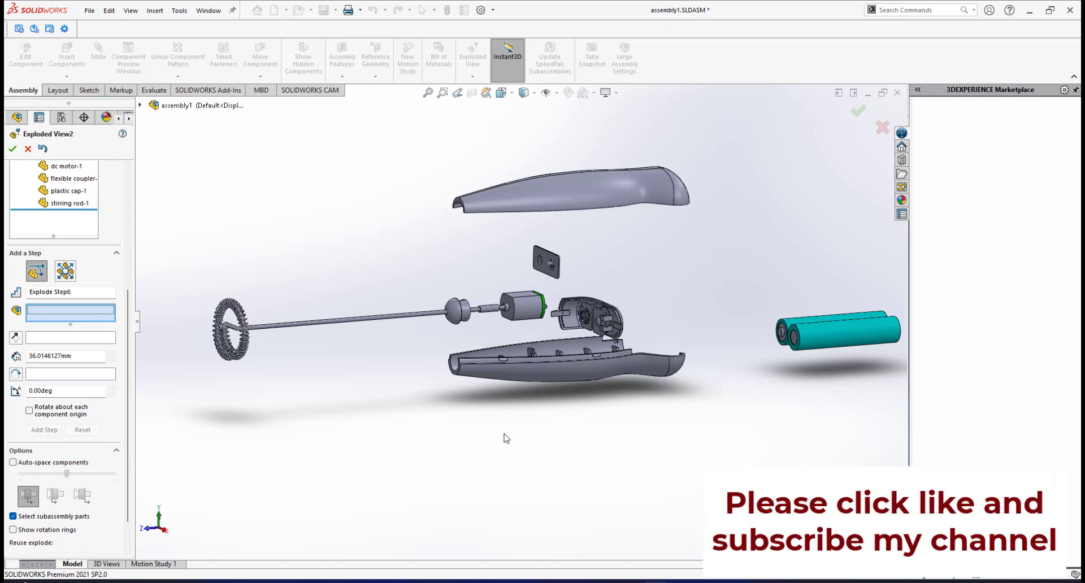
Explode the stirring rod about 41 mm along the Z axis, out of the plastic cap.
scroll(493, 387, "up", 3)
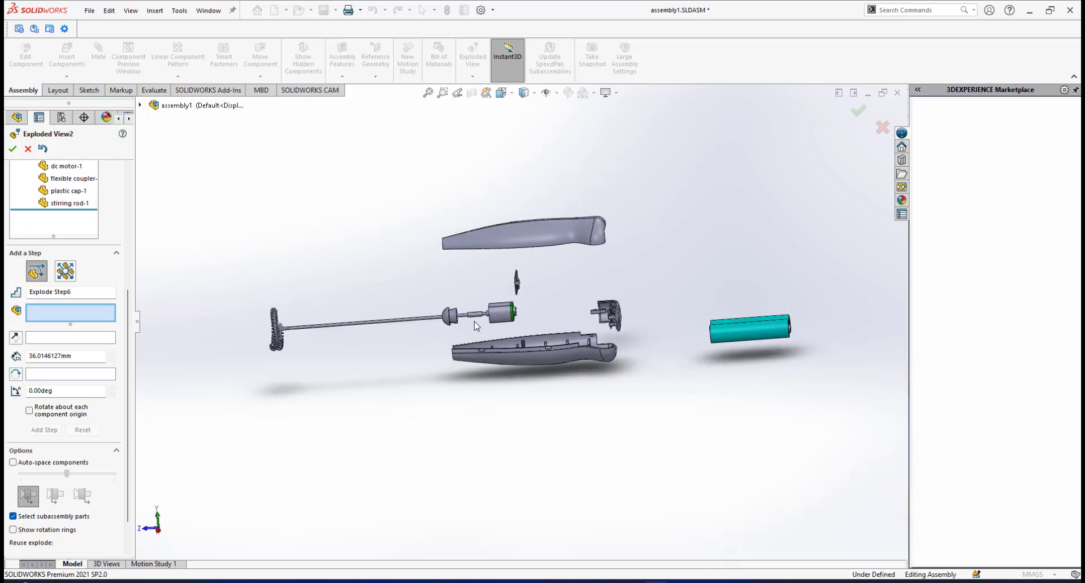
scroll(516, 320, "down", 3)
scroll(515, 321, "up", 5)
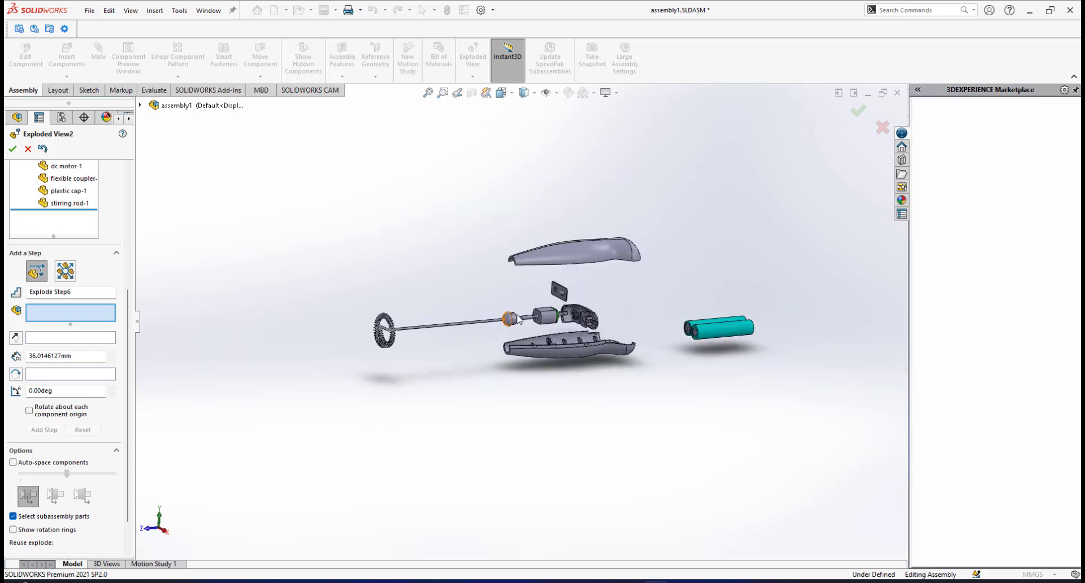
scroll(515, 318, "down", 5)
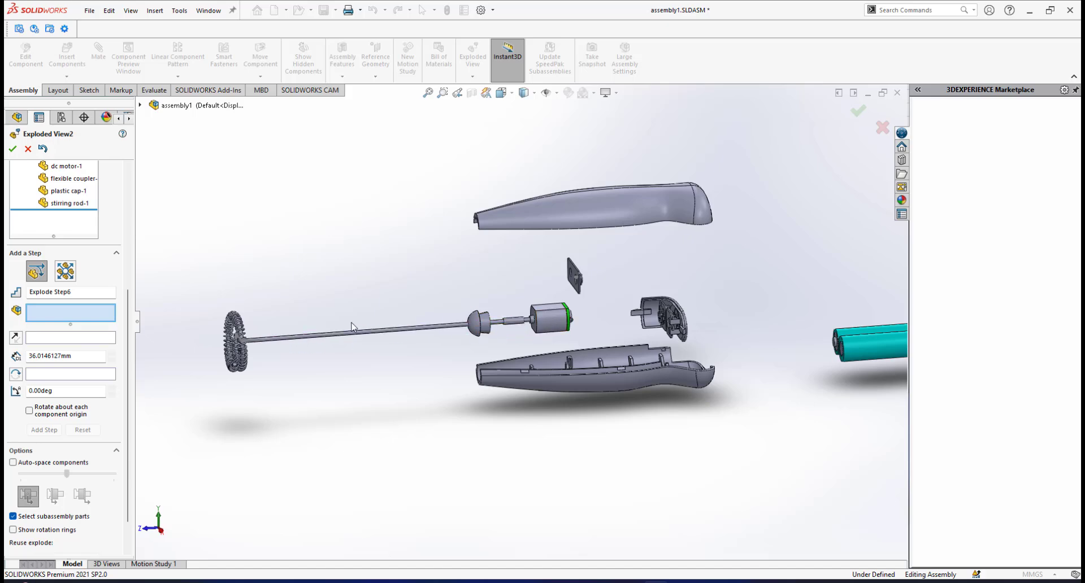
middle_click_drag(482, 312, 452, 334)
scroll(413, 339, "up", 4)
scroll(466, 322, "down", 2)
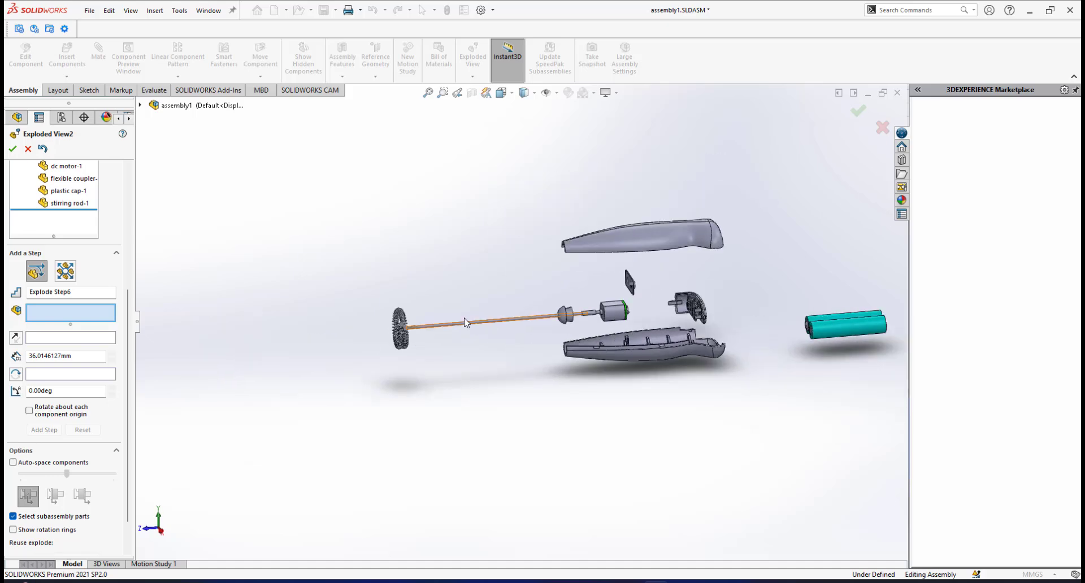
scroll(471, 326, "down", 3)
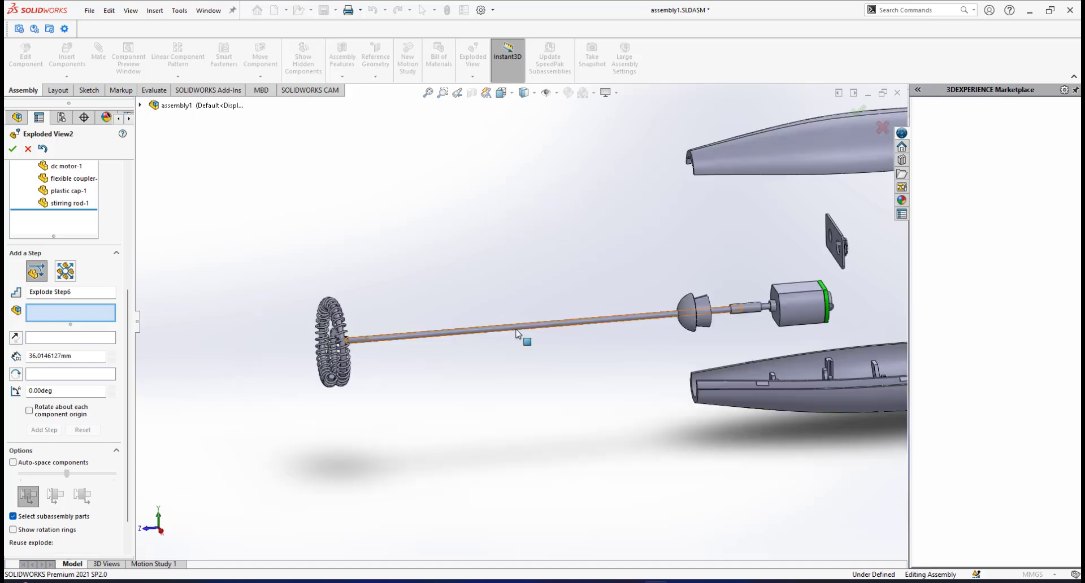
left_click(516, 332)
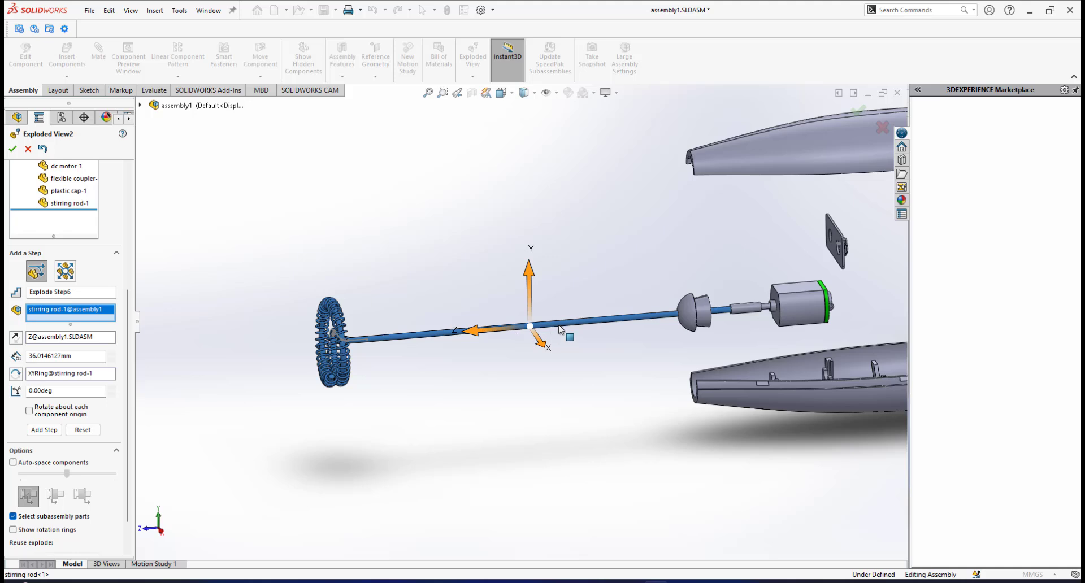
left_click_drag(480, 331, 326, 349)
left_click(51, 444)
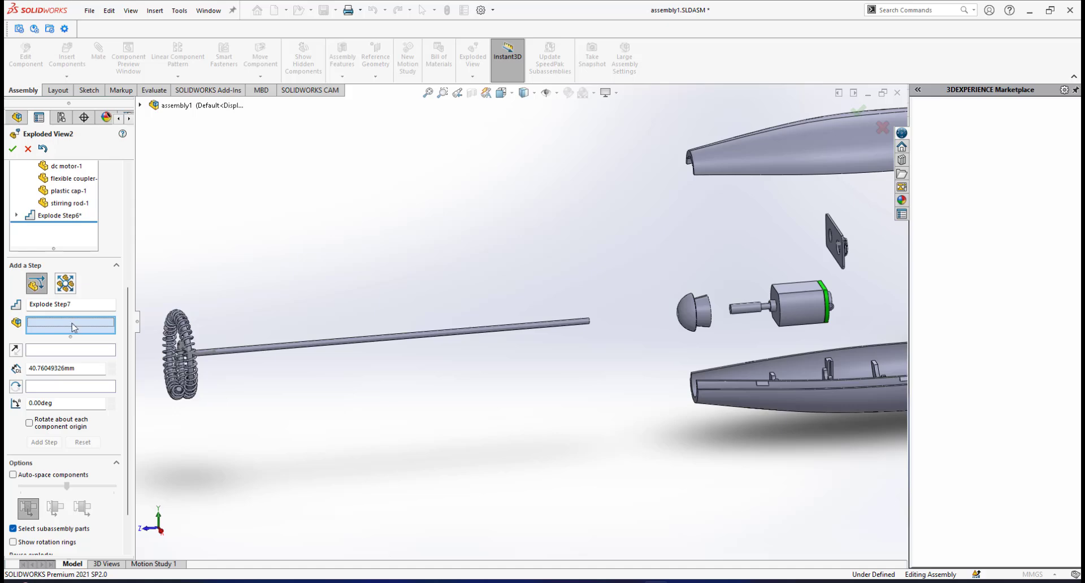
Explode the flexible coupler and plastic cap together about 10 mm along the Z axis, away from the DC motor.
scroll(649, 317, "down", 4)
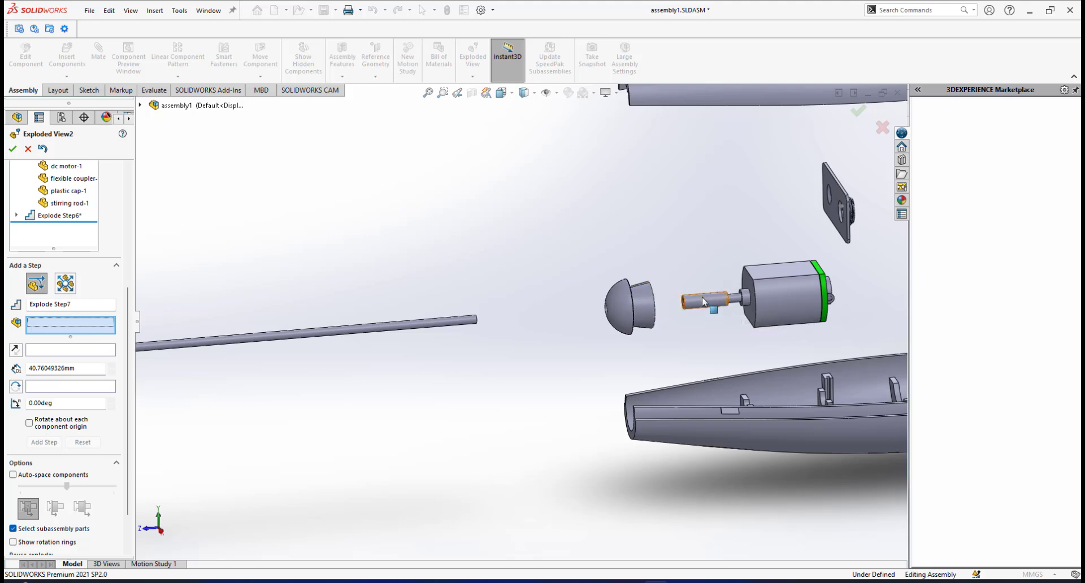
left_click(702, 301)
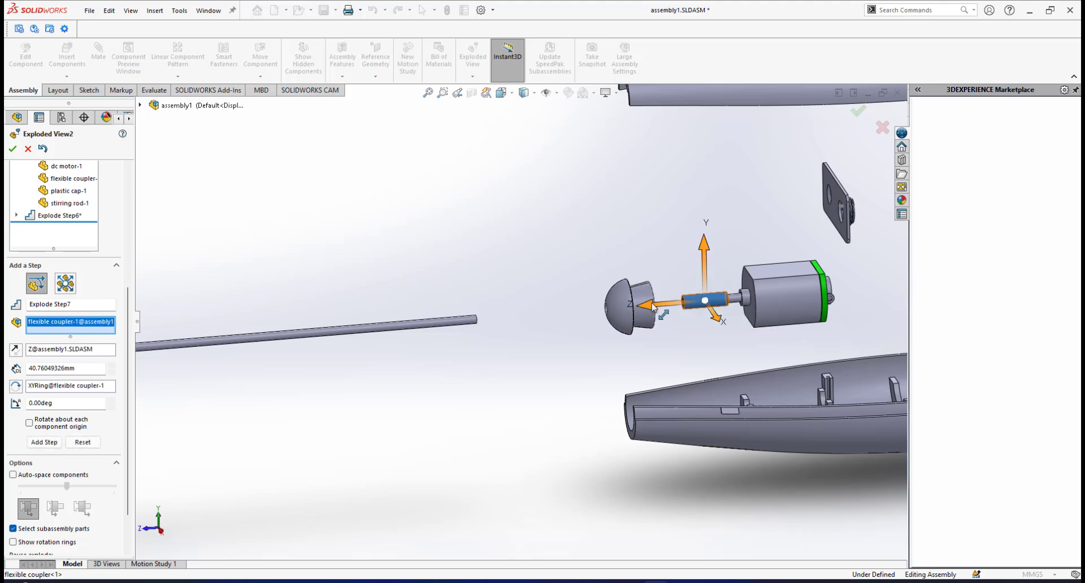
left_click(637, 294)
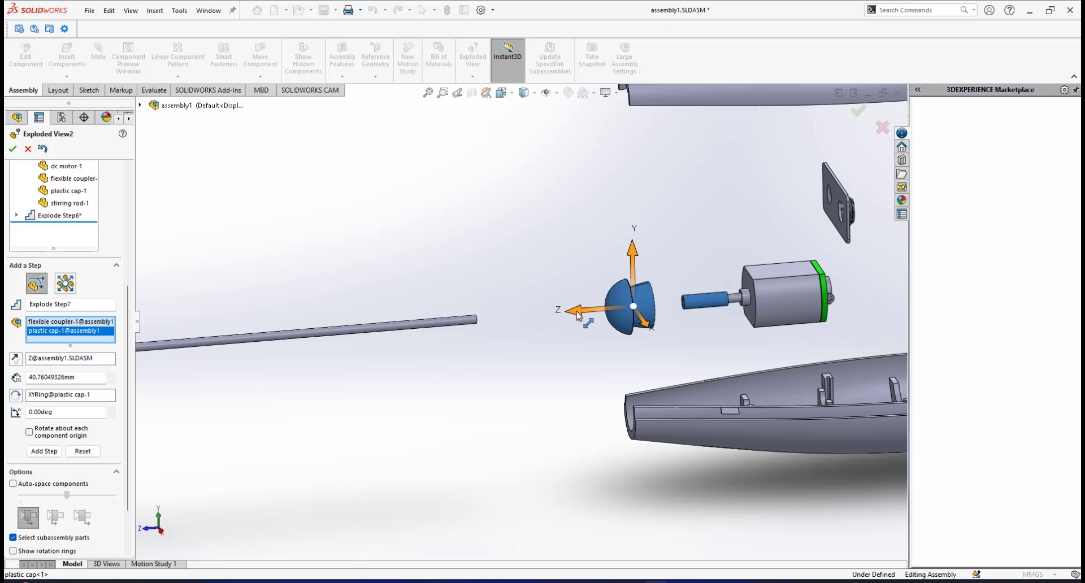
left_click_drag(578, 315, 518, 333)
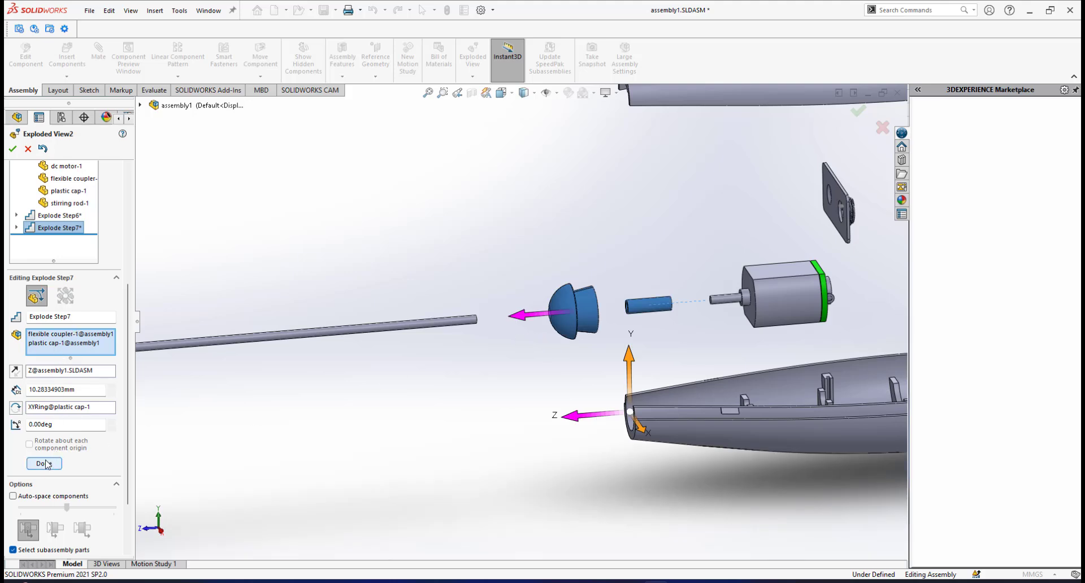
left_click(43, 465)
Show the whole exploded assembly in the isometric view.
scroll(533, 377, "up", 5)
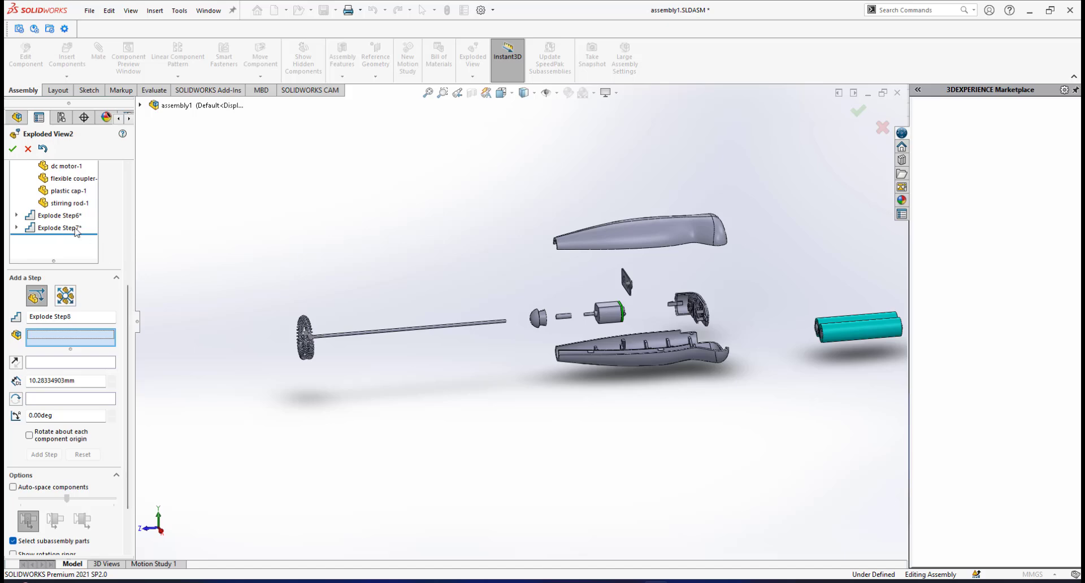
middle_click_drag(766, 425, 640, 325)
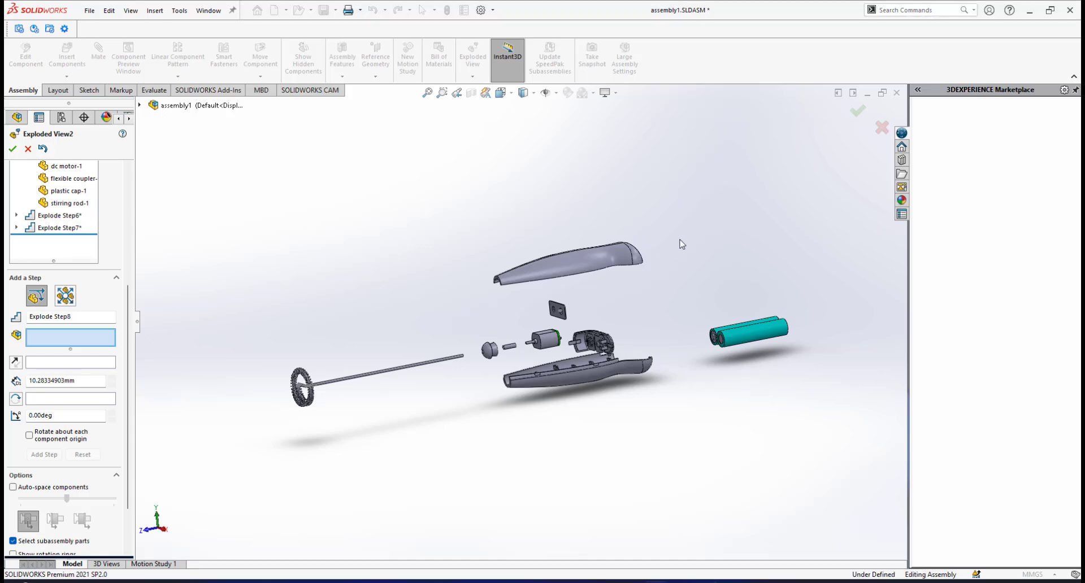
key("space")
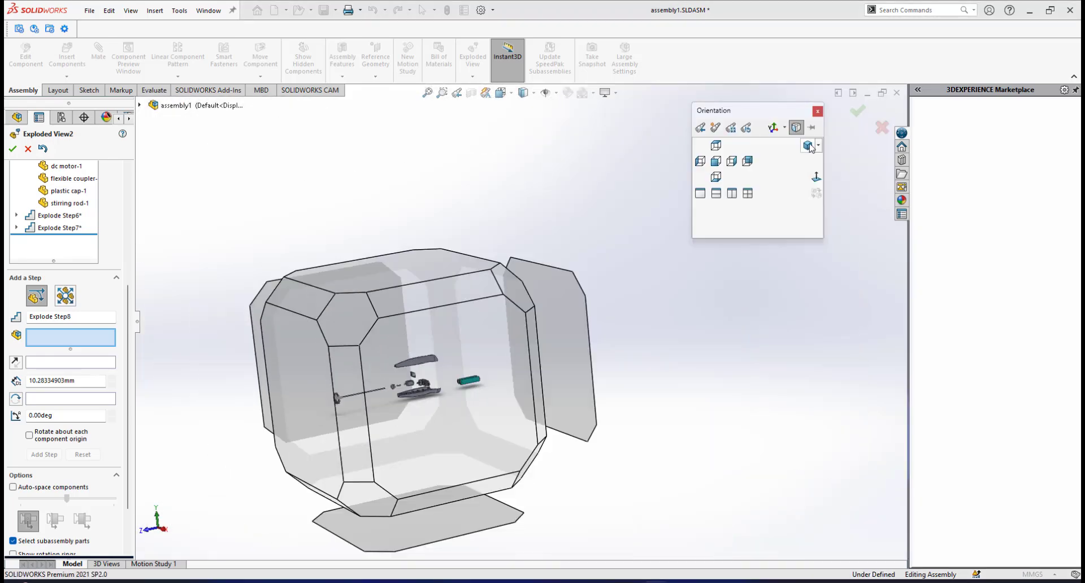
left_click(809, 145)
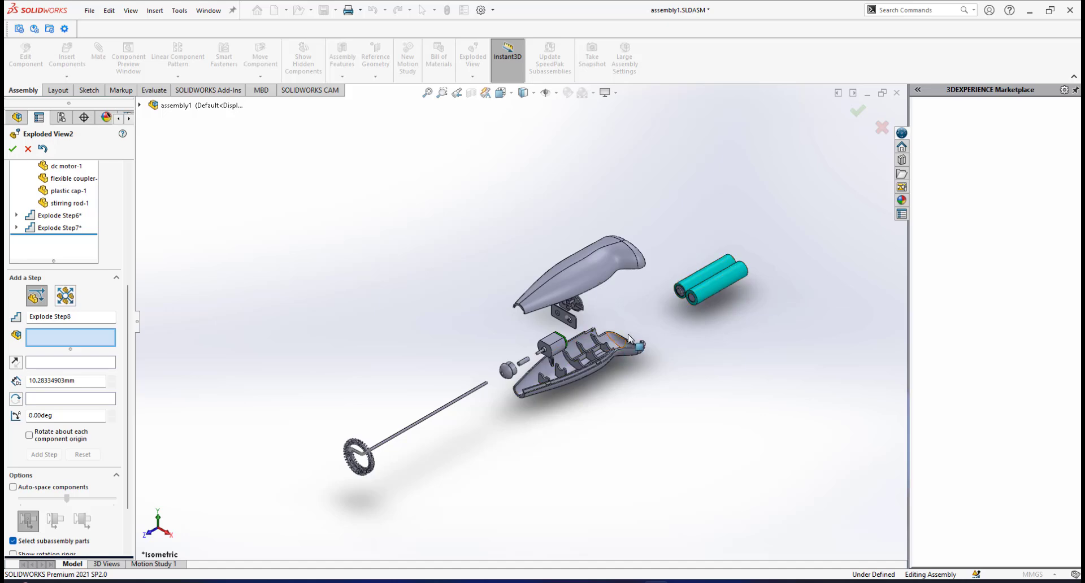
scroll(583, 335, "down", 2)
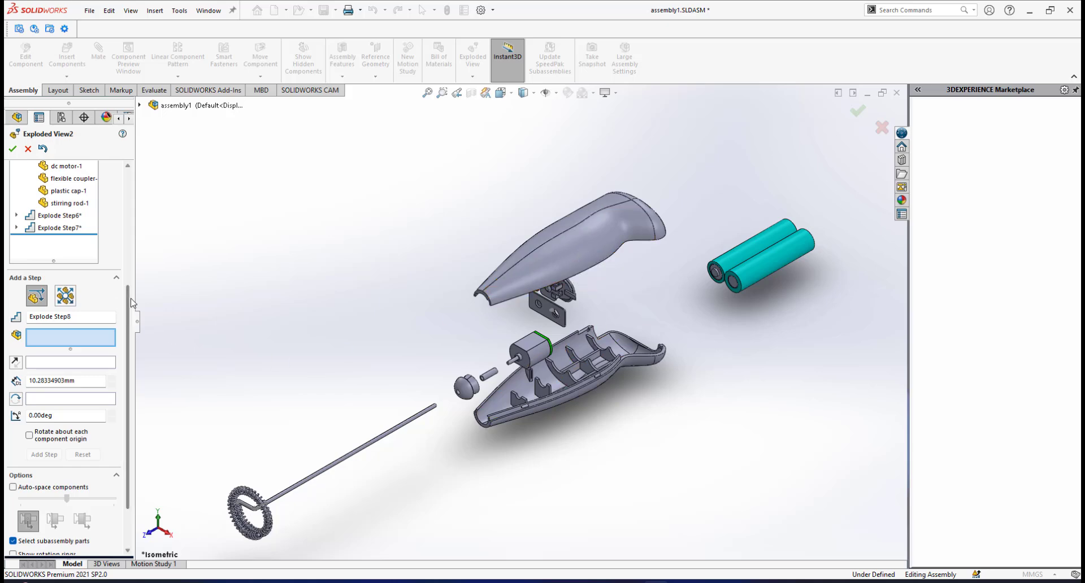
Edit the top casing's explode step so the casing sits about 83 mm upward along the Y axis.
left_click_drag(130, 291, 144, 172)
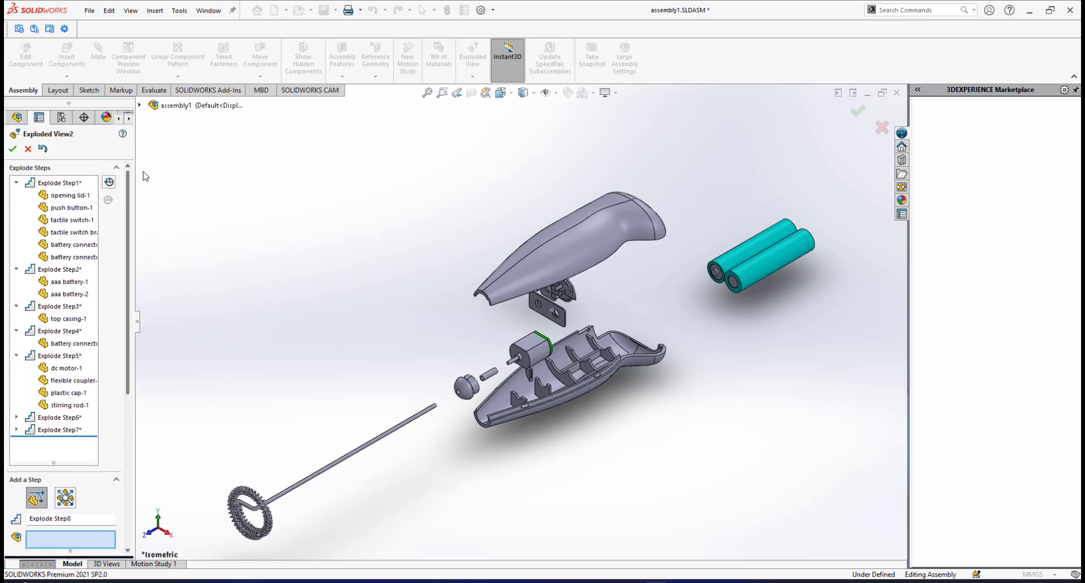
left_click(57, 308)
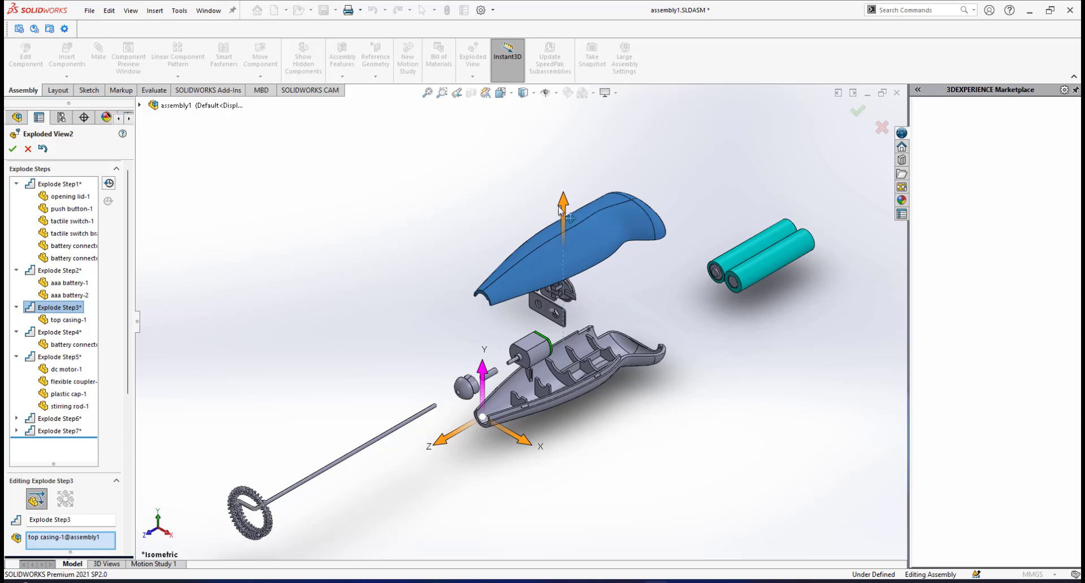
left_click_drag(567, 209, 548, 152)
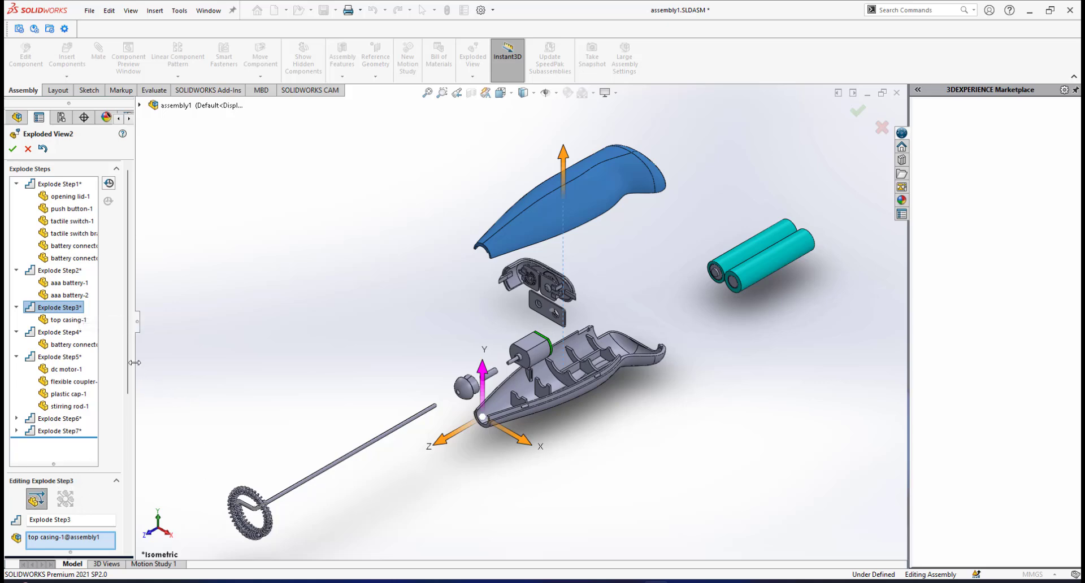
scroll(68, 384, "down", 3)
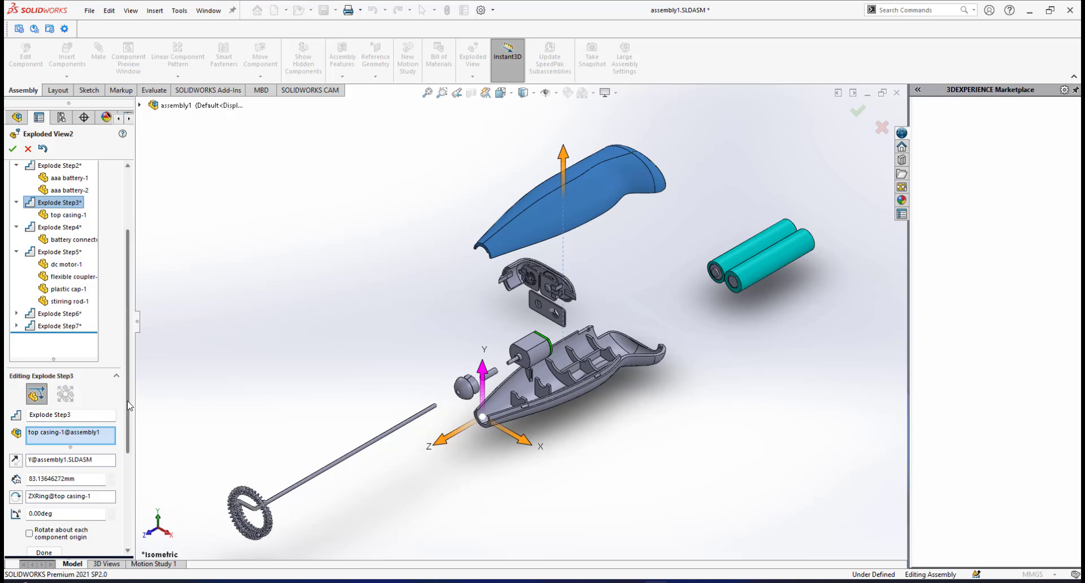
scroll(134, 445, "down", 2)
scroll(134, 444, "down", 3)
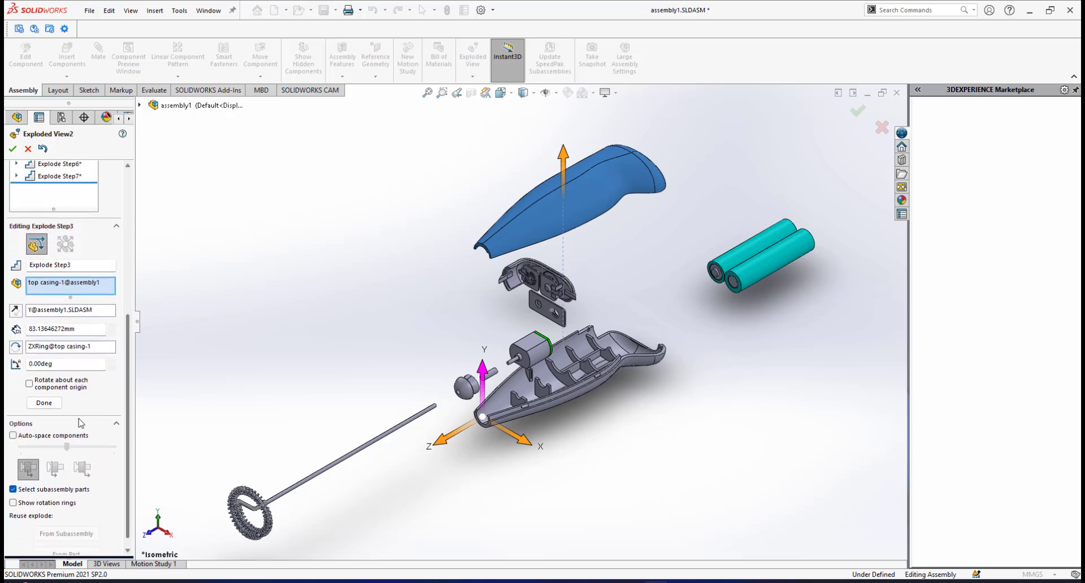
left_click(44, 403)
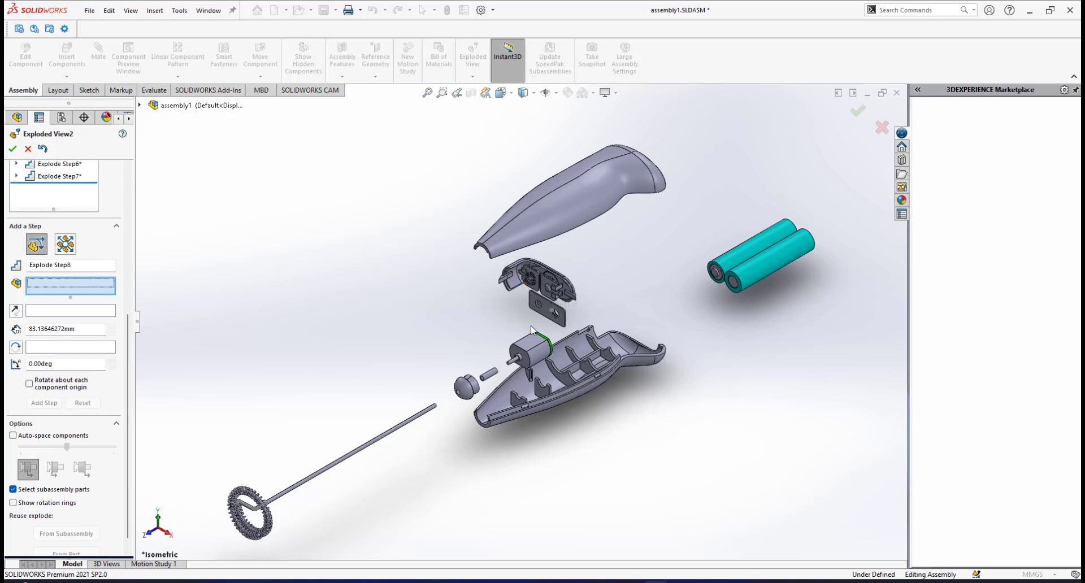
Examine the opening lid and the battery connectors mounted inside it, up close and from the other side.
scroll(533, 344, "down", 1)
scroll(521, 399, "up", 3)
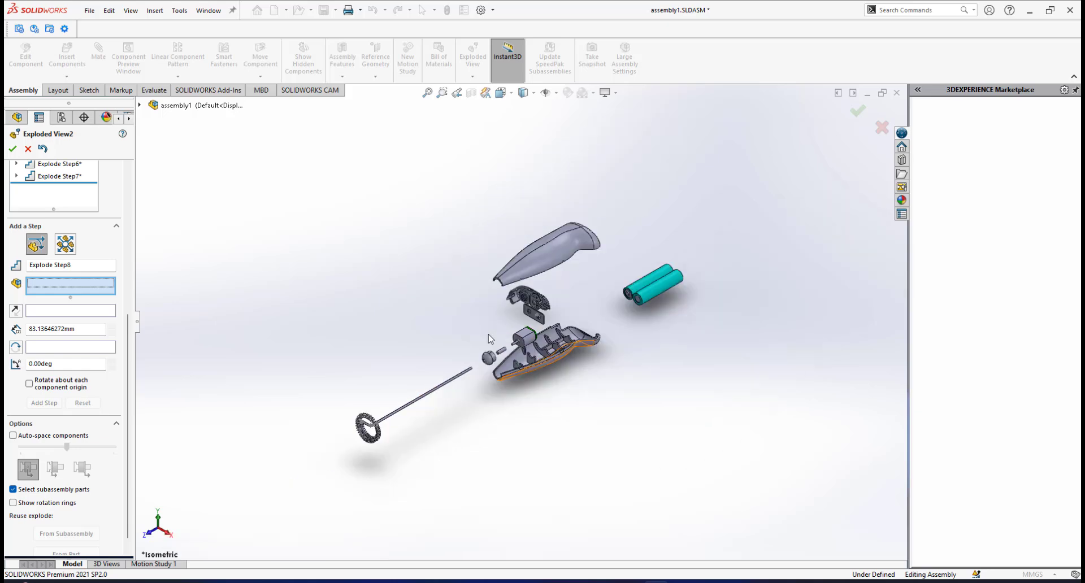
scroll(527, 382, "down", 2)
scroll(537, 273, "down", 4)
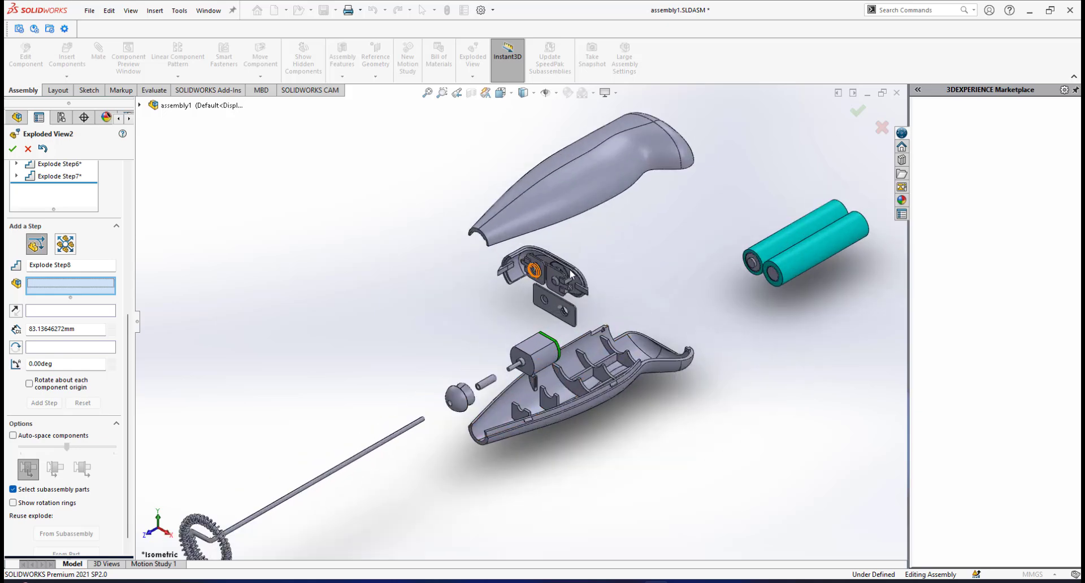
scroll(556, 275, "down", 1)
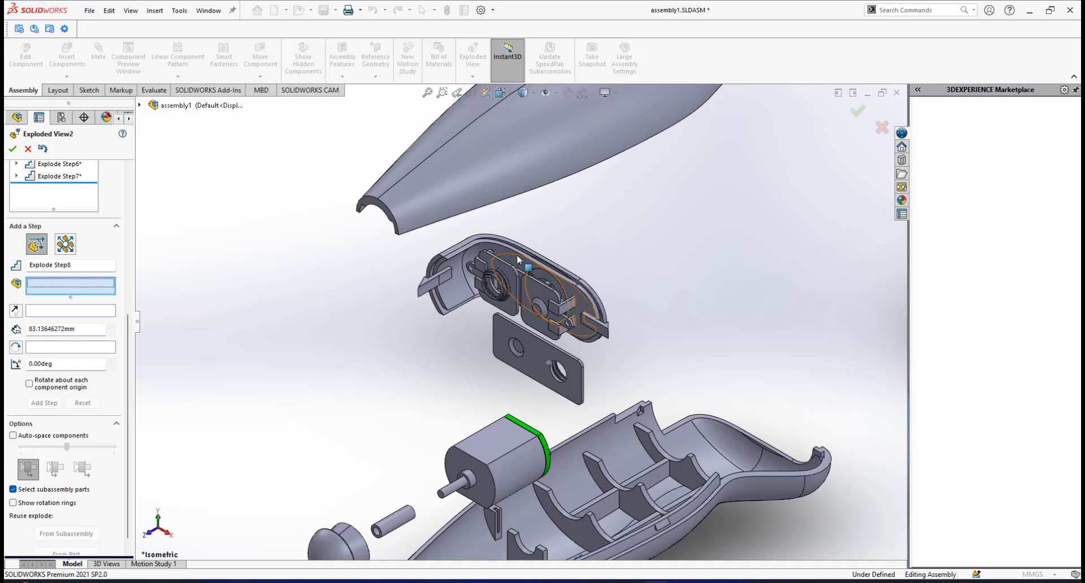
scroll(548, 298, "up", 5)
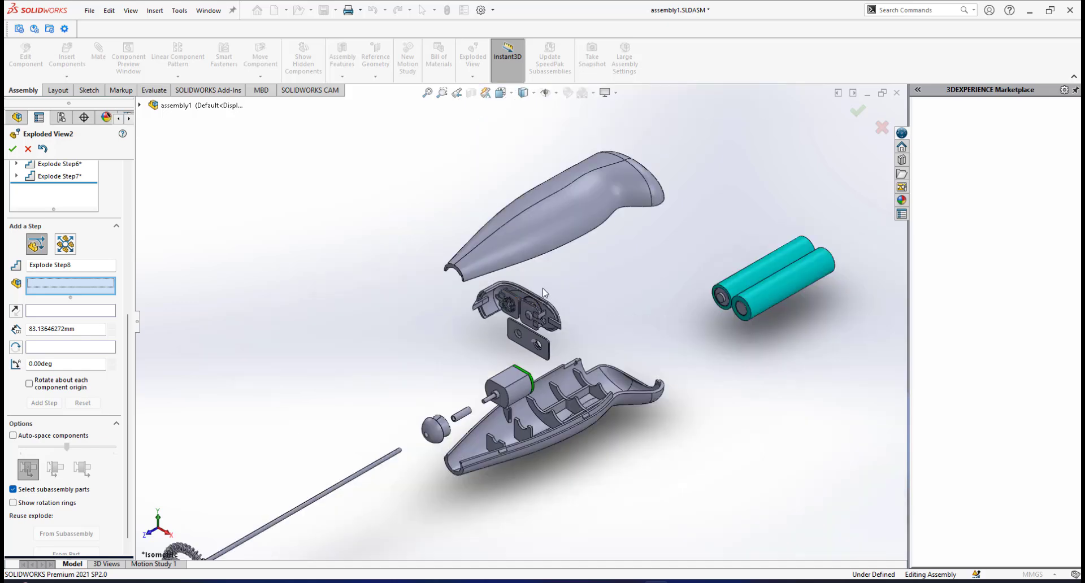
scroll(537, 295, "down", 5)
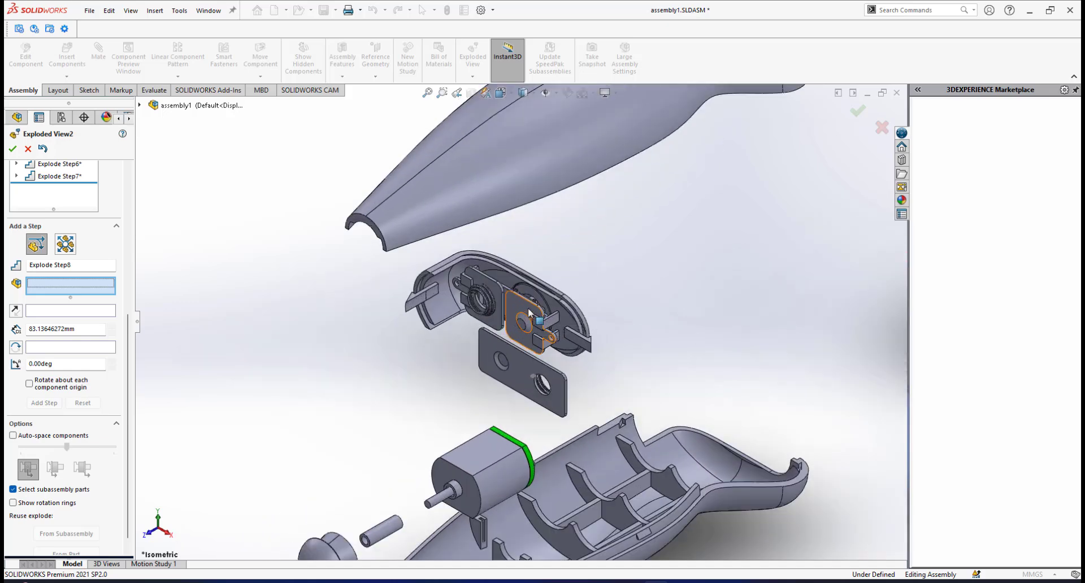
scroll(529, 311, "down", 2)
scroll(528, 308, "up", 5)
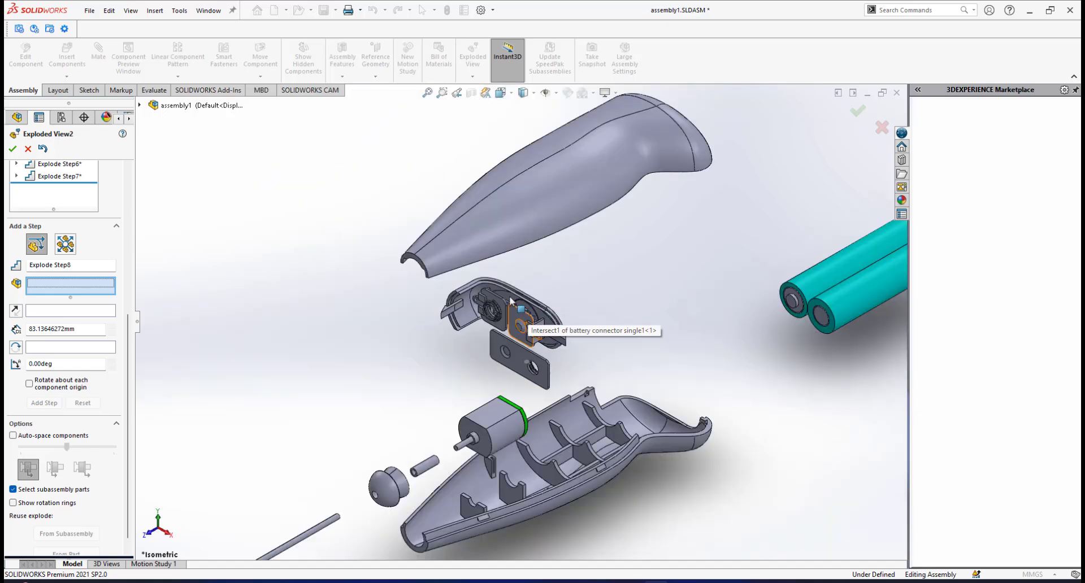
middle_click_drag(504, 301, 571, 273)
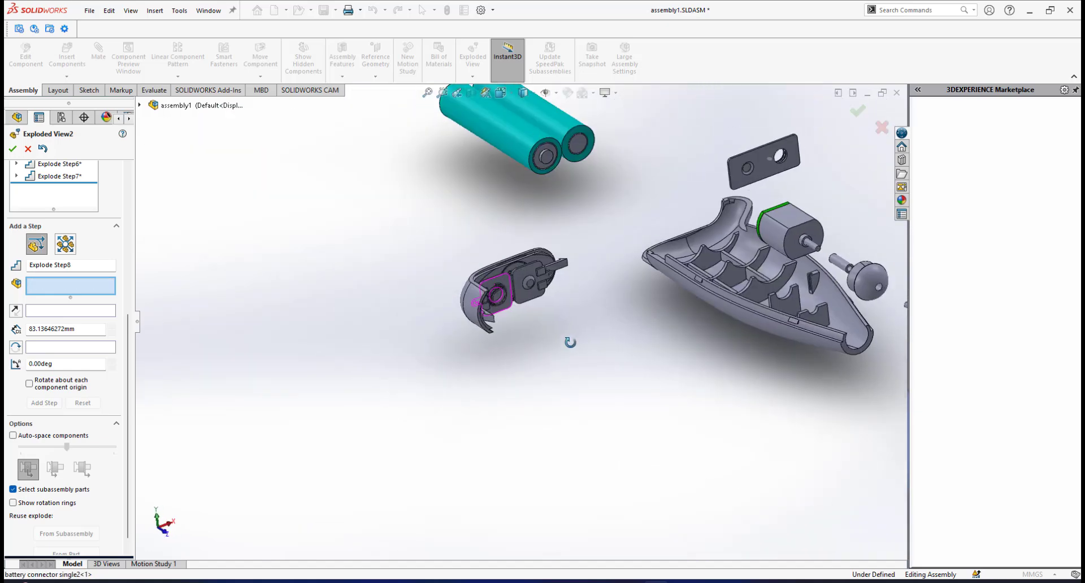
Inspect how the battery connectors, tactile switch and tactile switch bracket are stacked inside the opening lid, from several angles.
scroll(514, 290, "down", 2)
middle_click_drag(494, 283, 526, 225)
scroll(527, 276, "down", 2)
scroll(533, 300, "down", 2)
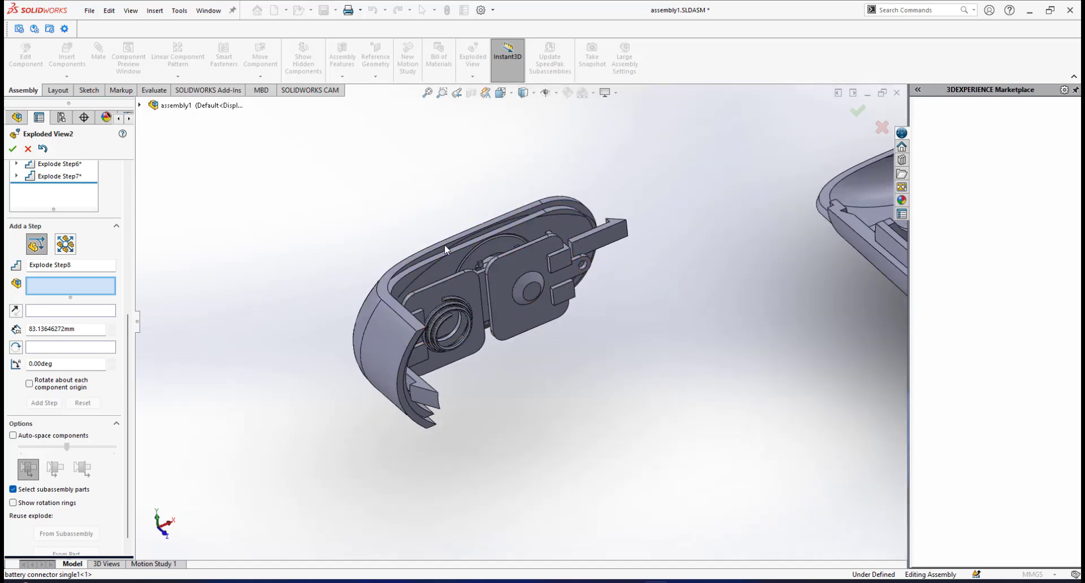
scroll(498, 336, "up", 2)
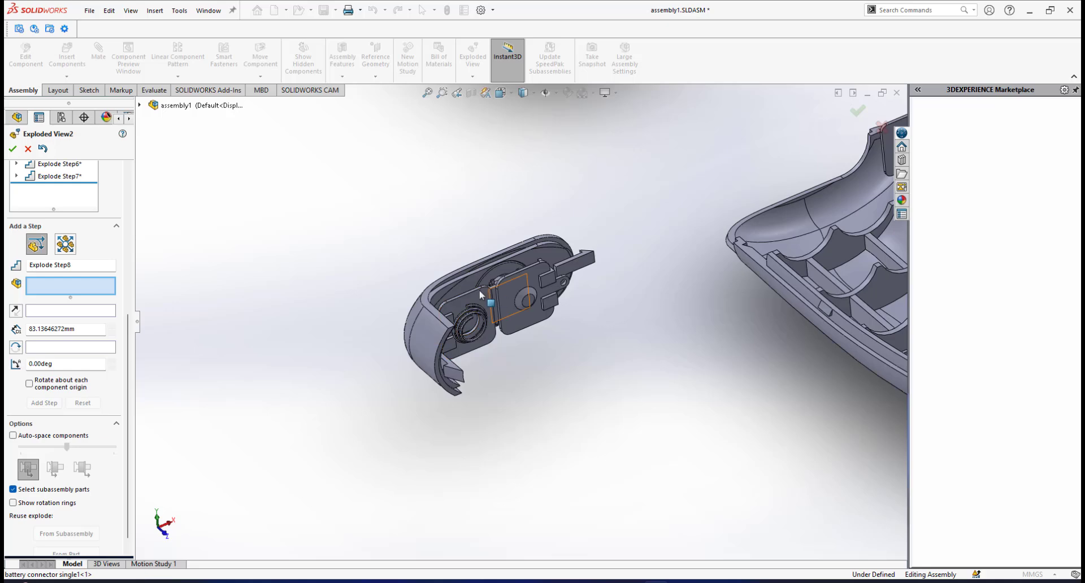
scroll(479, 291, "down", 1)
scroll(501, 335, "down", 2)
scroll(498, 334, "up", 2)
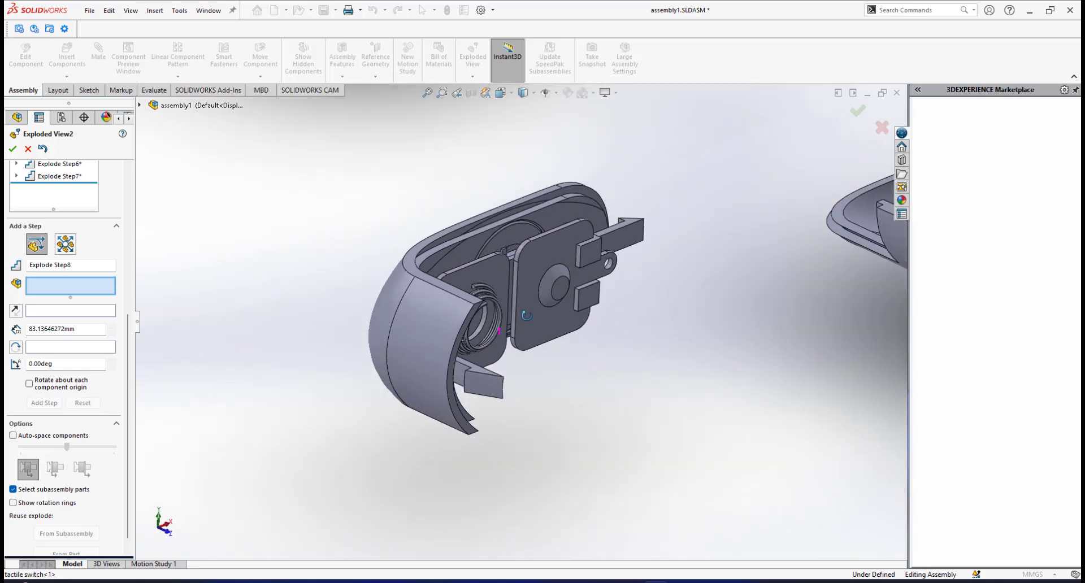
scroll(491, 331, "down", 2)
scroll(489, 330, "down", 1)
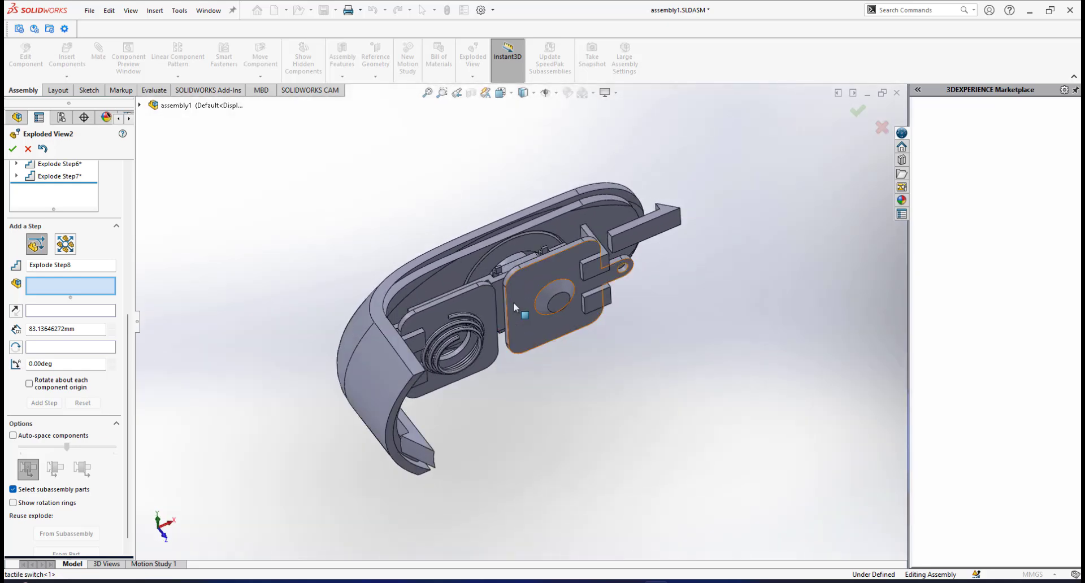
scroll(513, 302, "down", 1)
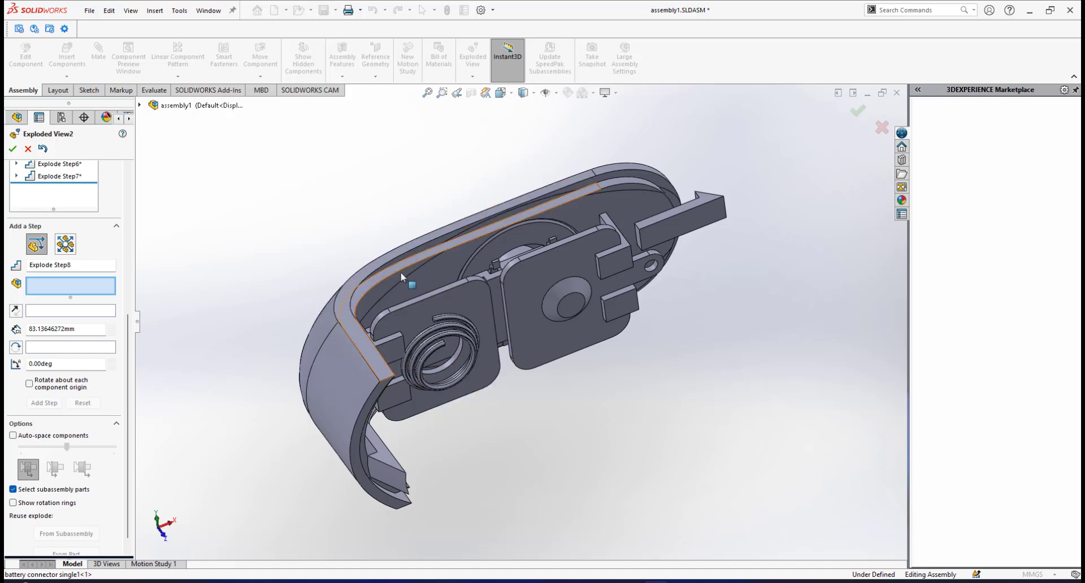
scroll(469, 308, "up", 2)
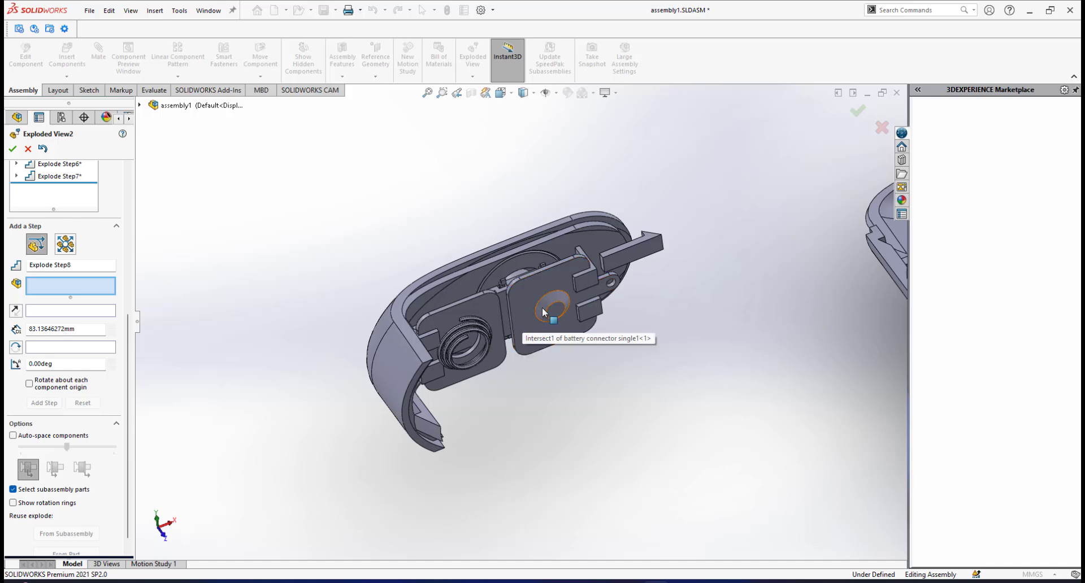
scroll(532, 319, "up", 5)
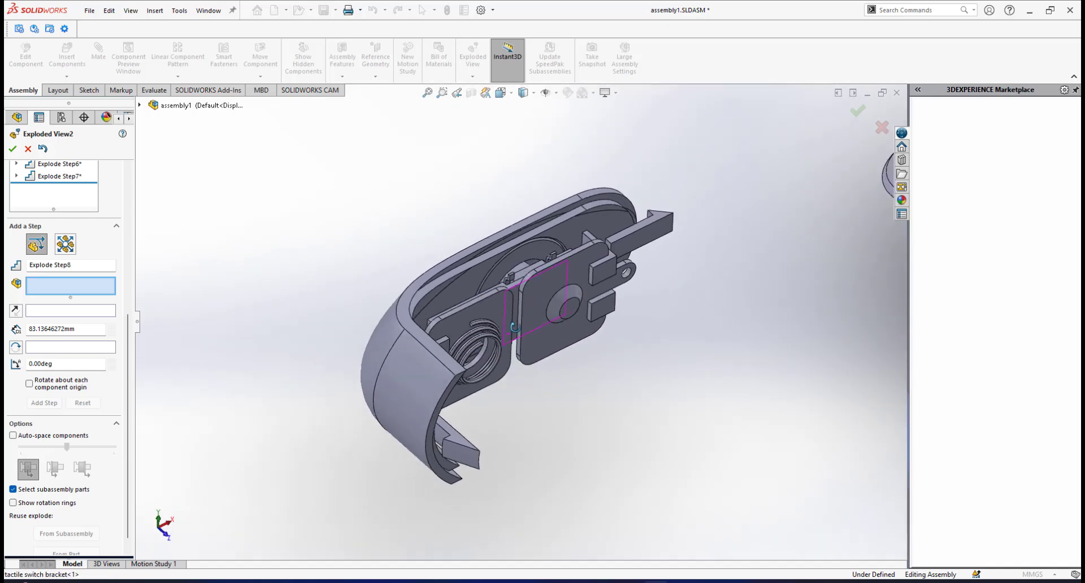
scroll(564, 298, "down", 2)
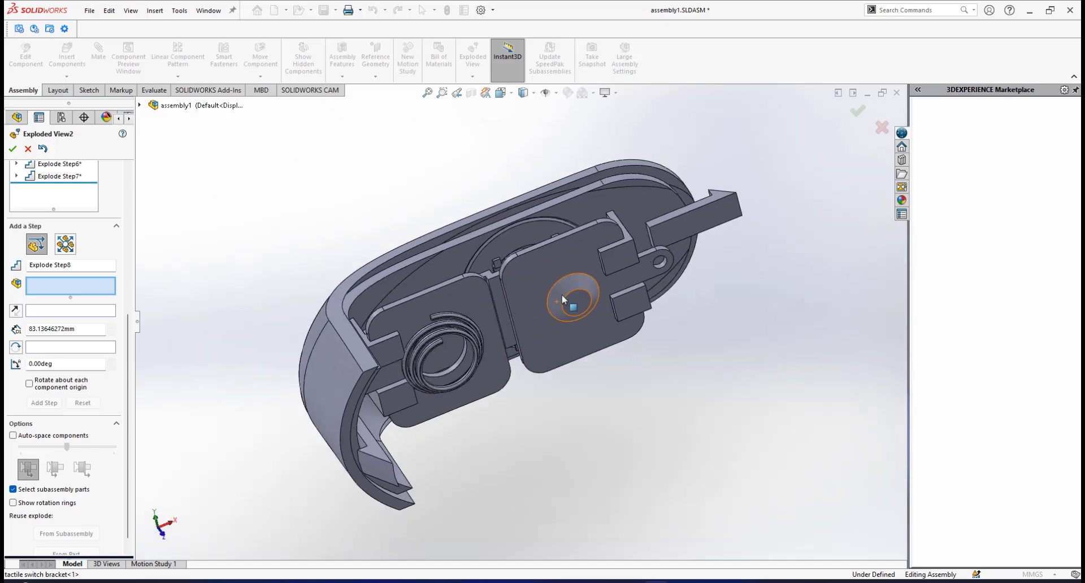
middle_click_drag(575, 305, 568, 286)
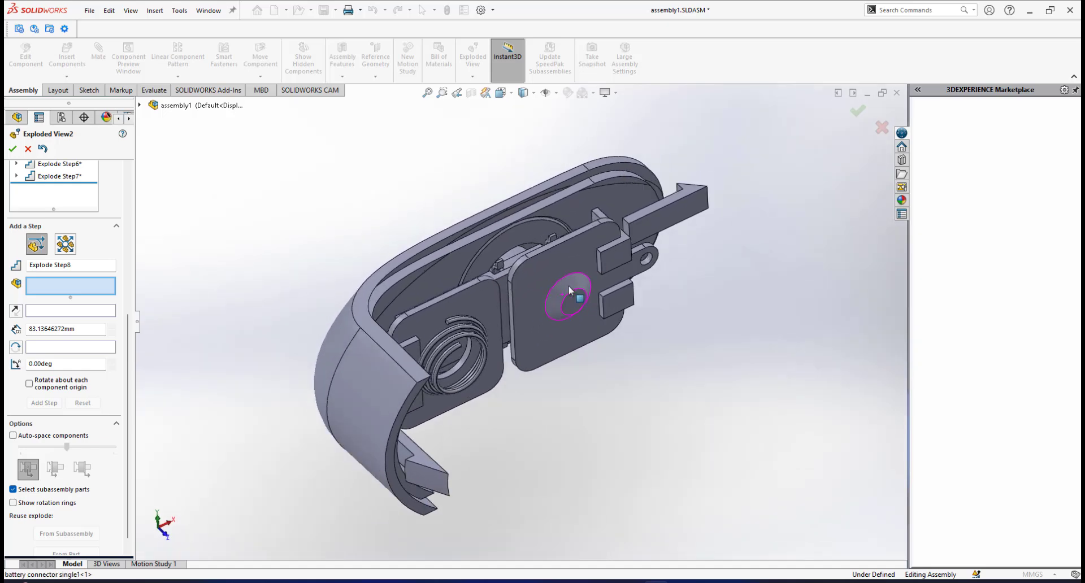
scroll(518, 297, "down", 3)
scroll(540, 309, "up", 5)
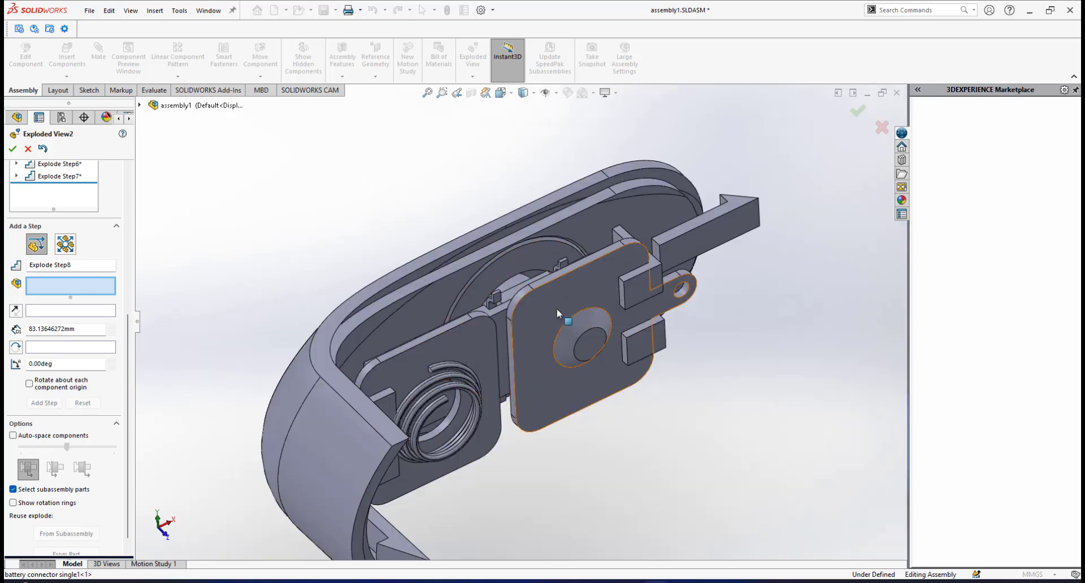
scroll(558, 309, "down", 3)
scroll(550, 307, "up", 2)
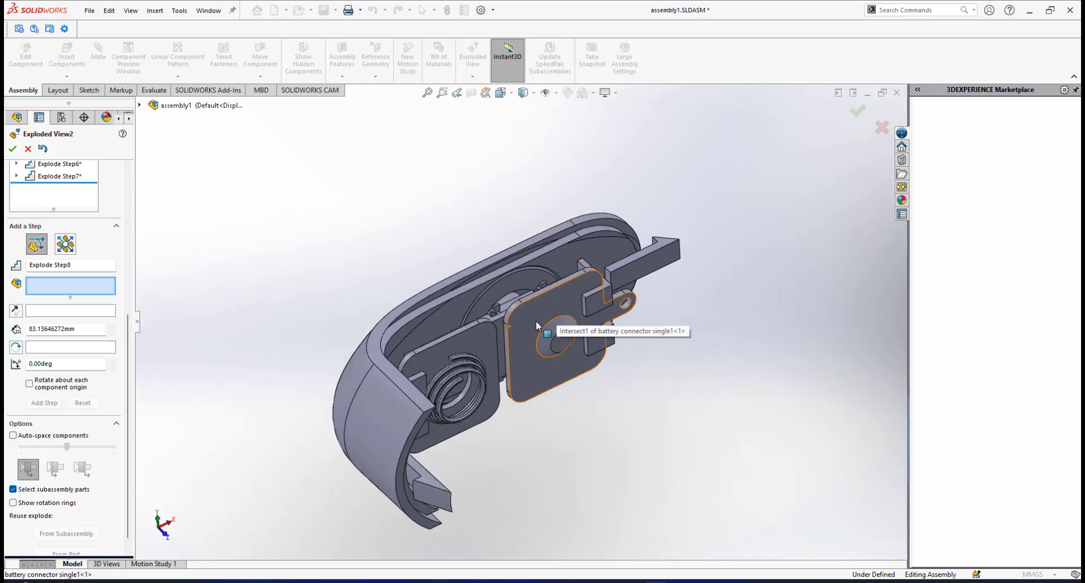
Explode the two single battery connectors together about 20 mm upward along the Y axis, out of the opening lid.
left_click(540, 310)
left_click(463, 335)
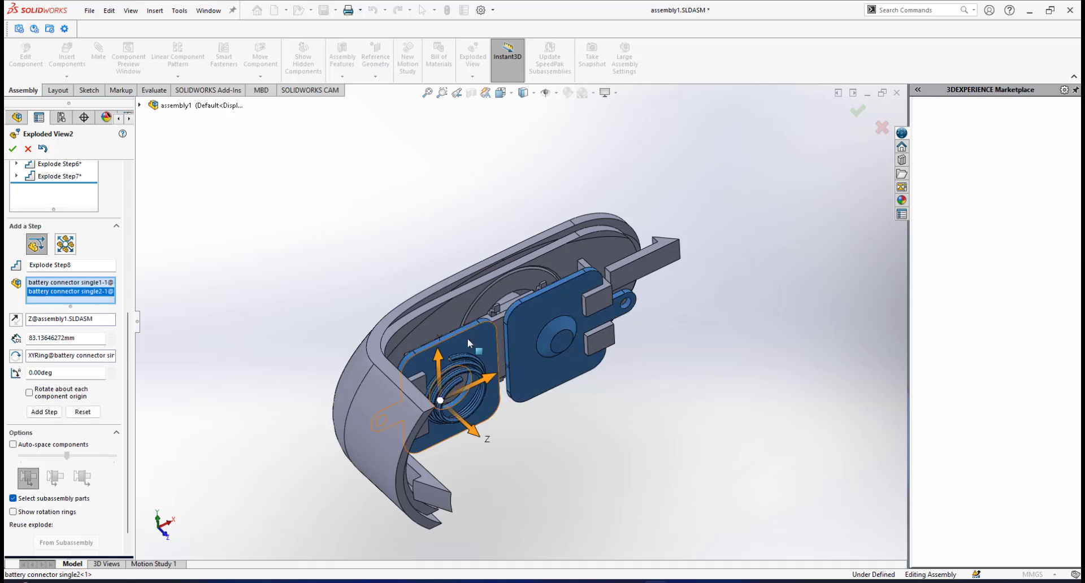
left_click_drag(440, 355, 417, 140)
scroll(526, 276, "up", 4)
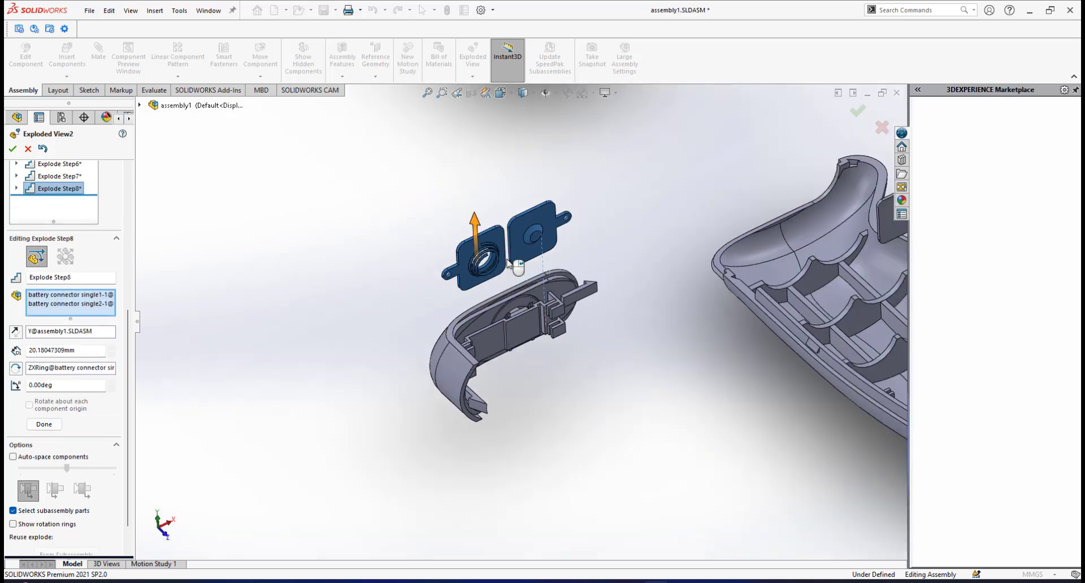
scroll(509, 264, "up", 3)
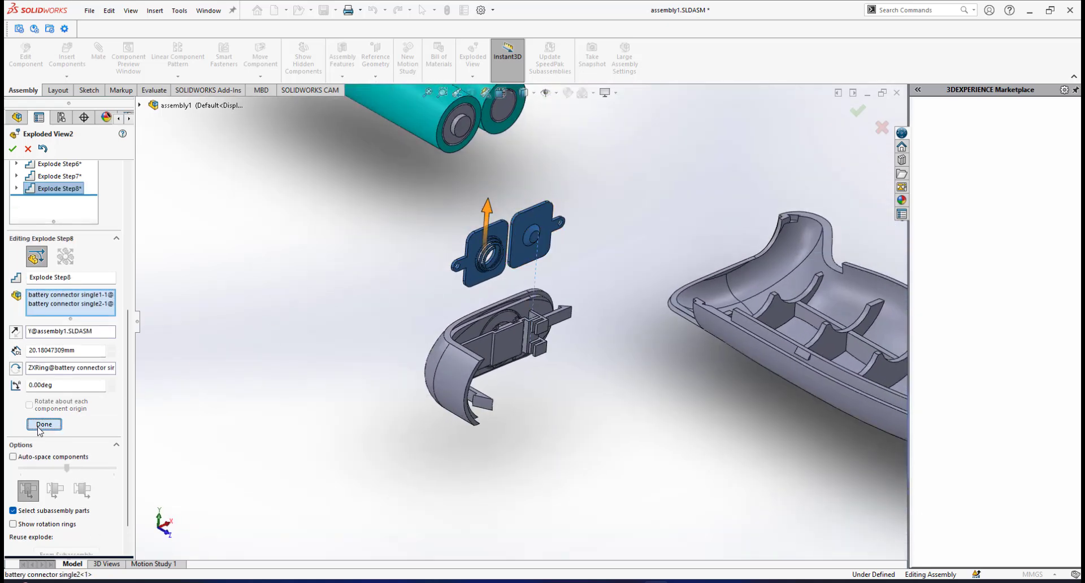
left_click(39, 426)
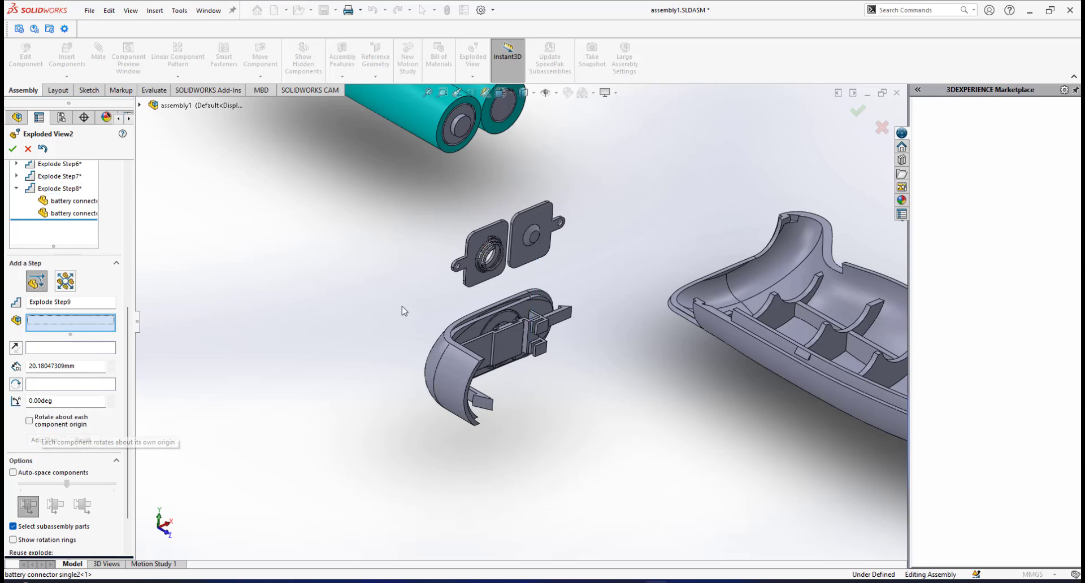
Explode the tactile switch bracket and the tactile switch together about 16 mm upward along the Y axis, out of the opening lid.
scroll(519, 317, "up", 2)
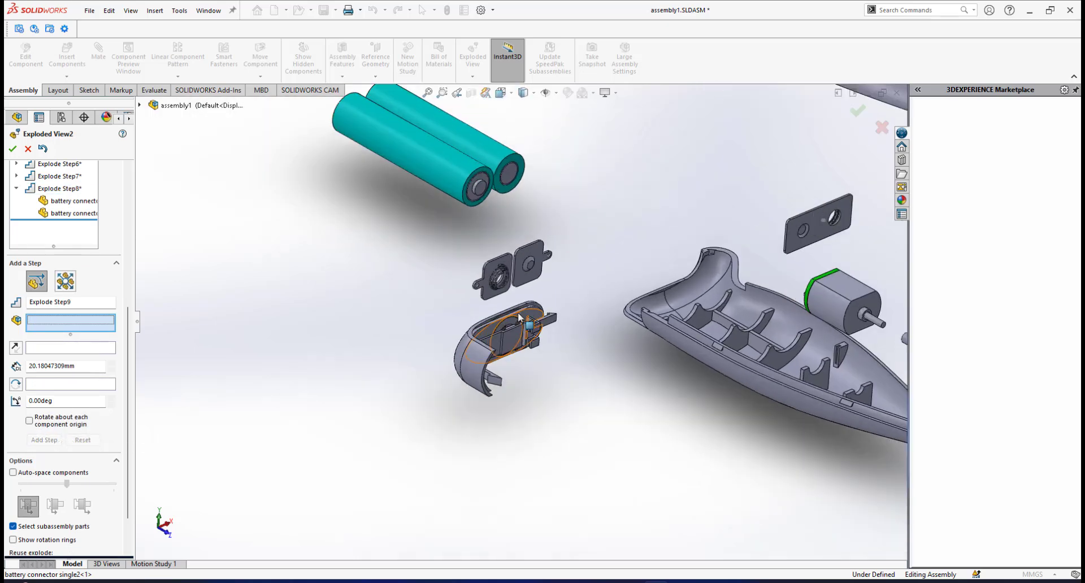
scroll(499, 325, "down", 5)
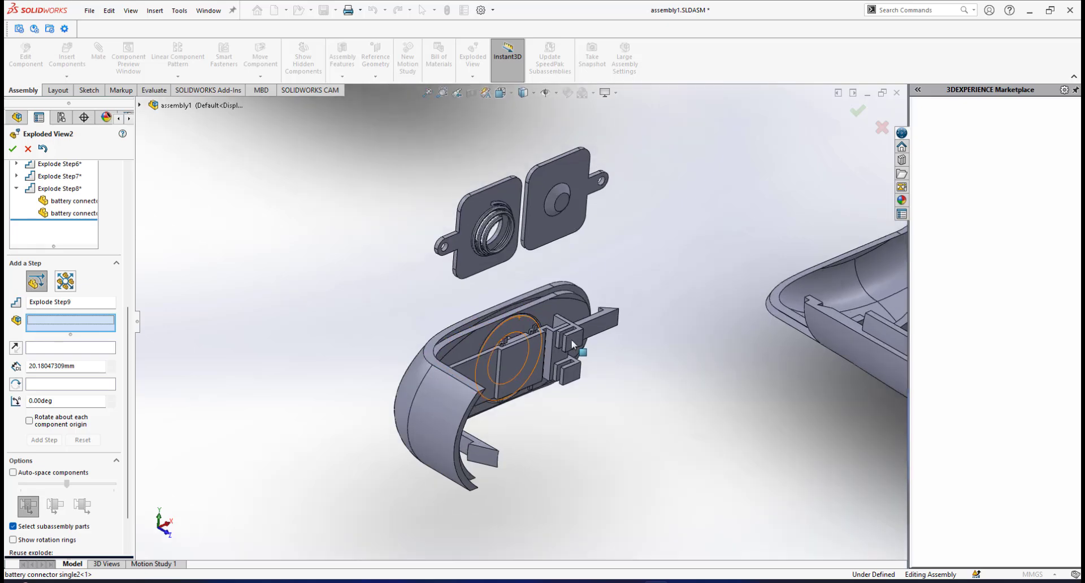
middle_click_drag(518, 342, 548, 356)
scroll(523, 308, "down", 2)
scroll(446, 233, "up", 2)
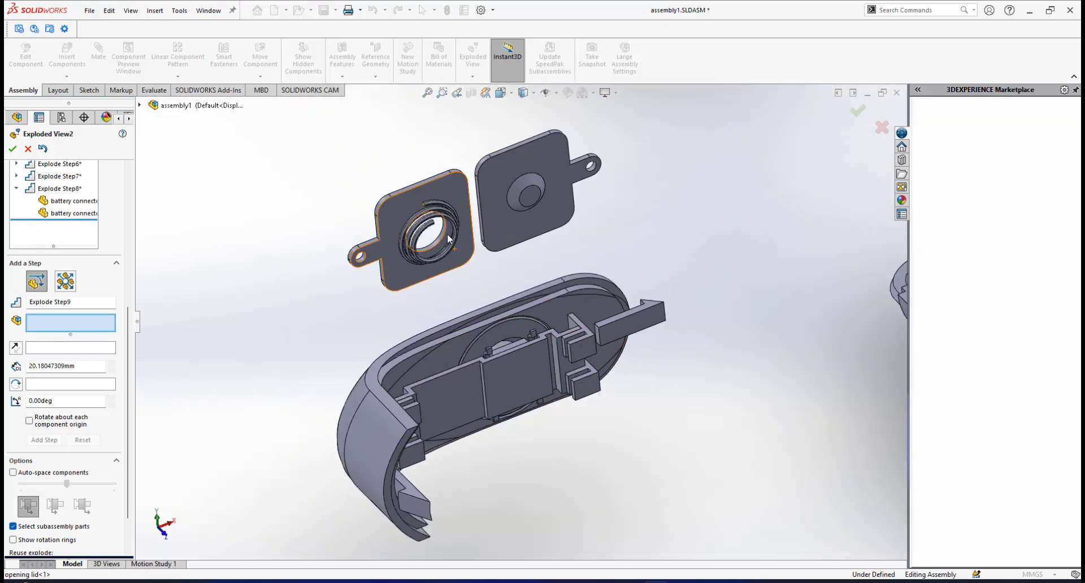
scroll(481, 260, "down", 1)
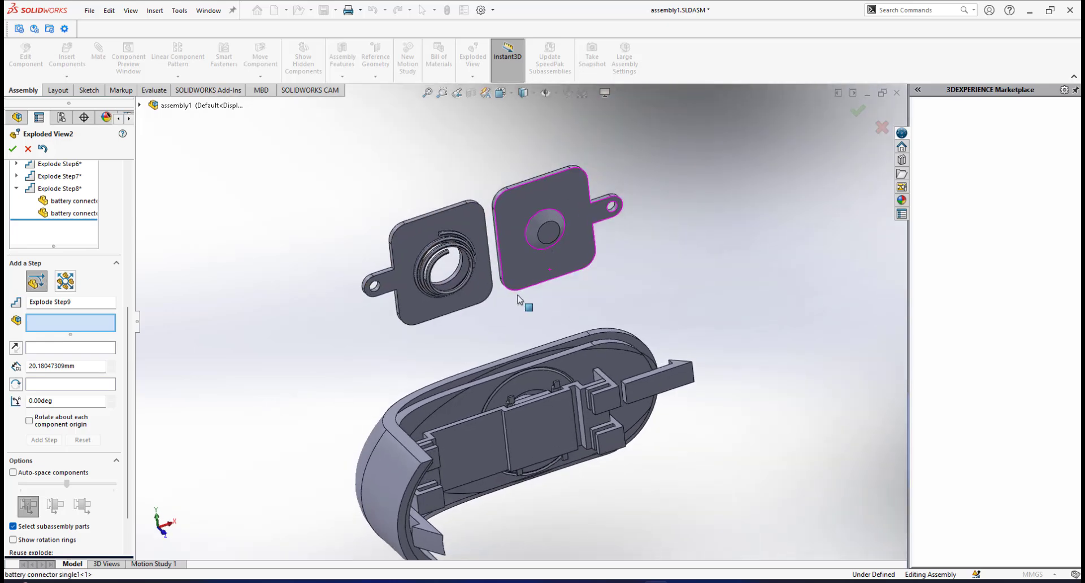
scroll(525, 411, "down", 2)
mouse_move(524, 414)
middle_mouse_down()
mouse_move(518, 478)
mouse_move(526, 414)
mouse_move(548, 442)
mouse_move(536, 408)
middle_mouse_up()
scroll(540, 409, "down", 2)
scroll(535, 405, "down", 3)
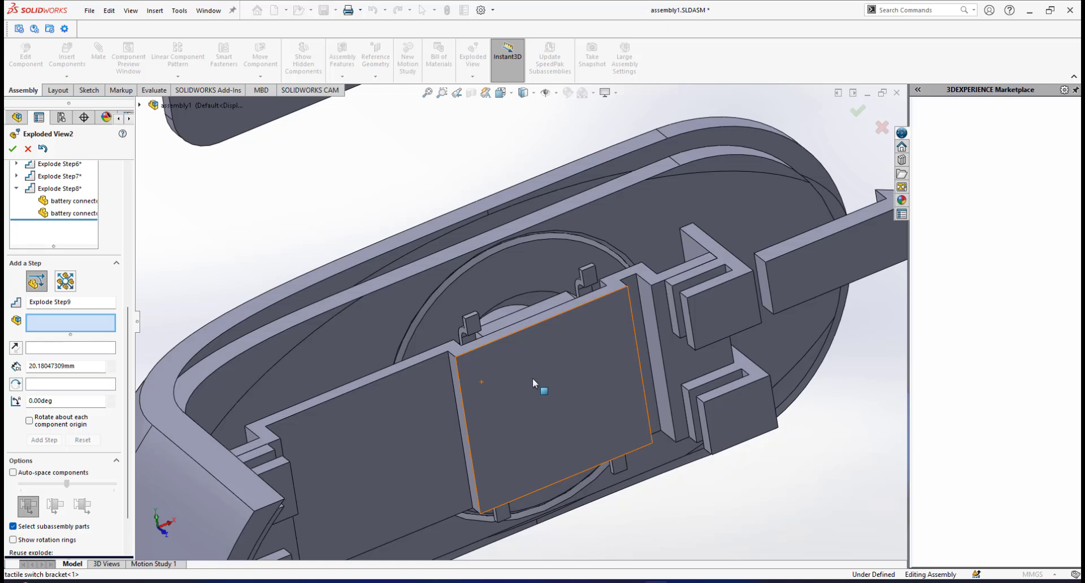
left_click(533, 379)
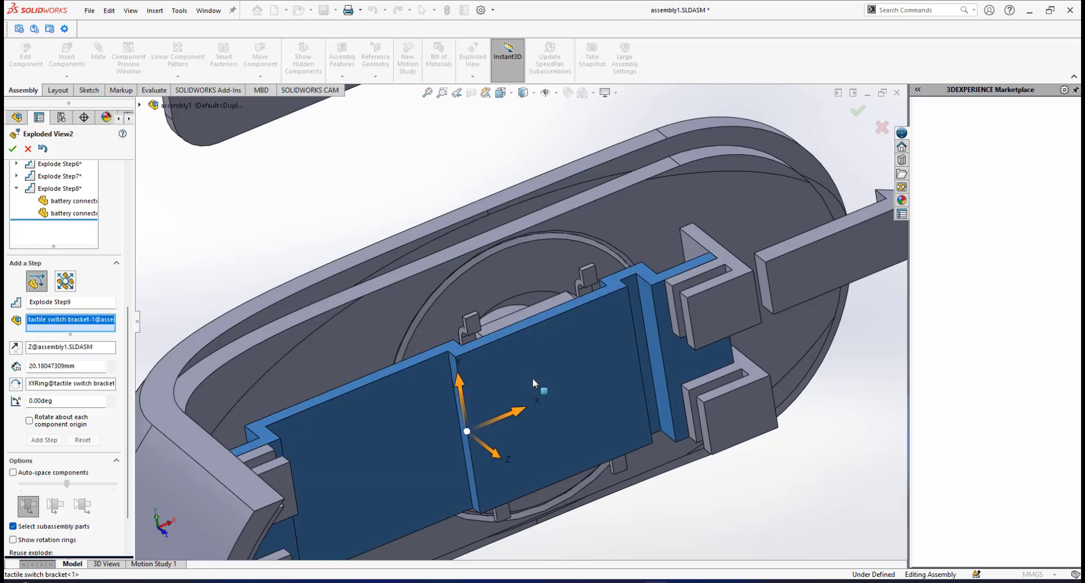
left_click(469, 324)
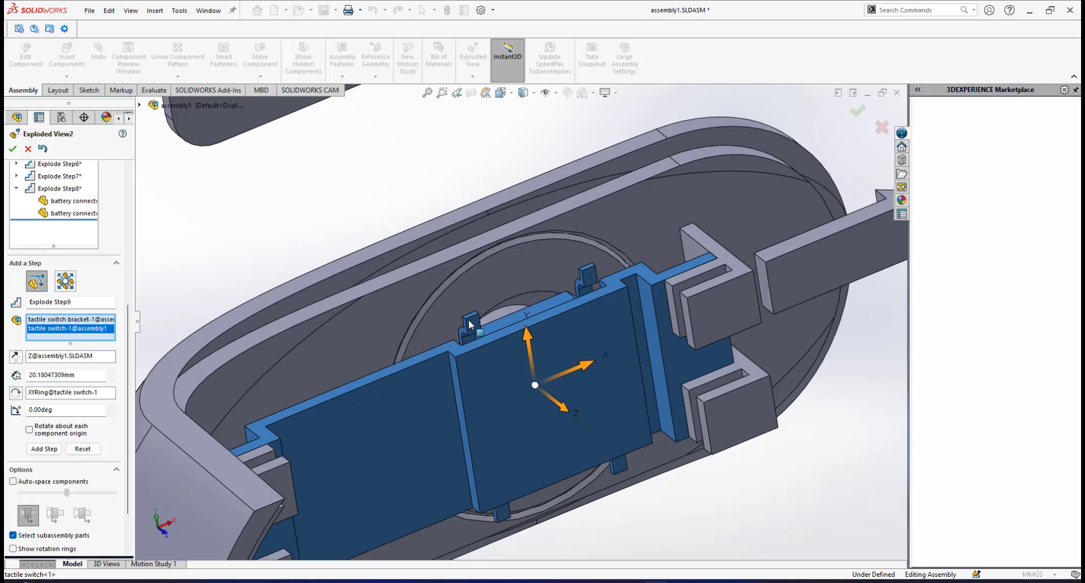
middle_click_drag(541, 345, 546, 346)
scroll(545, 346, "up", 5)
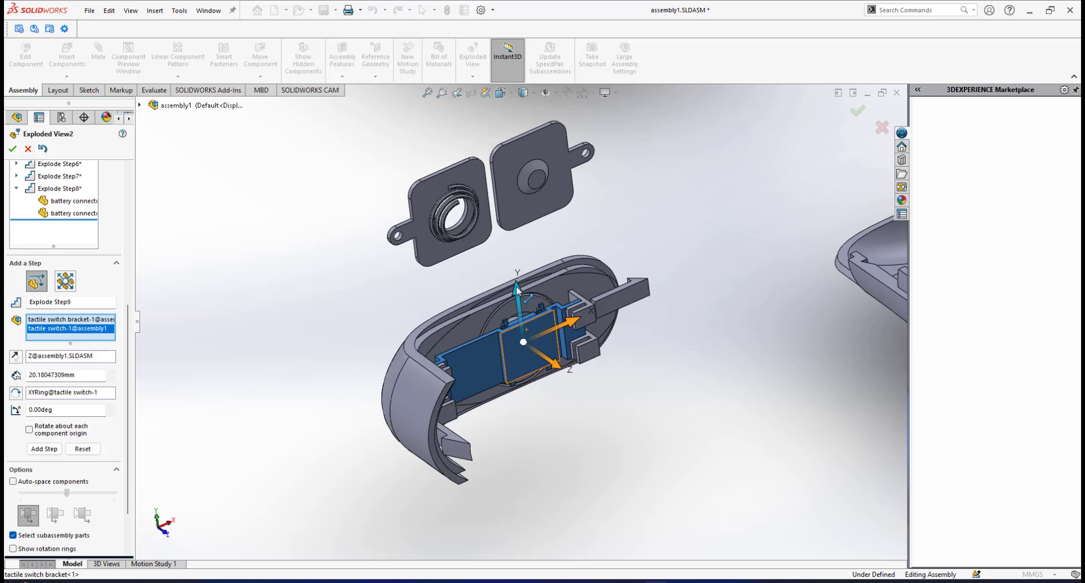
left_click_drag(516, 289, 489, 161)
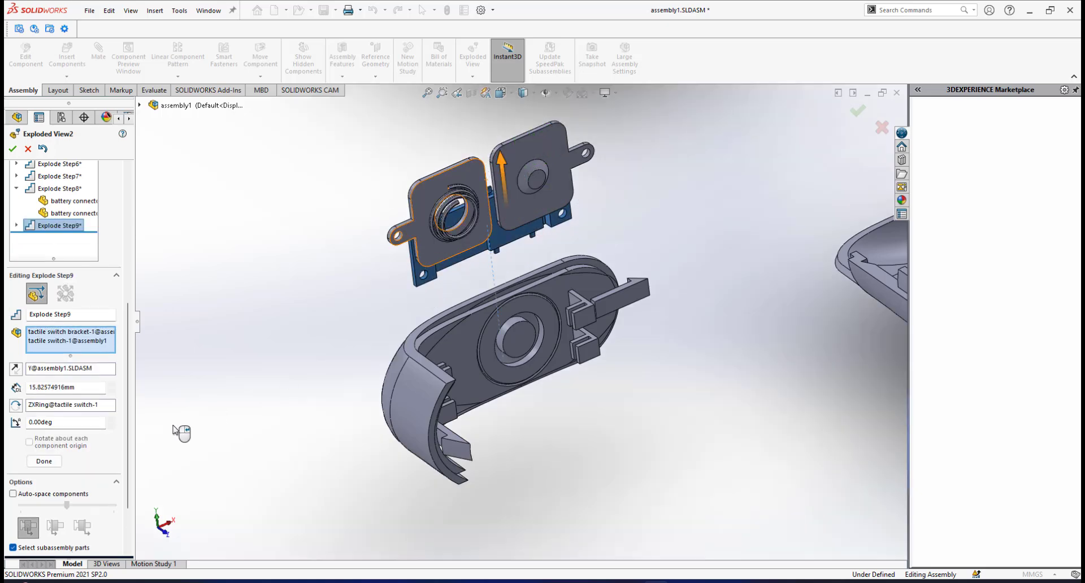
left_click(44, 461)
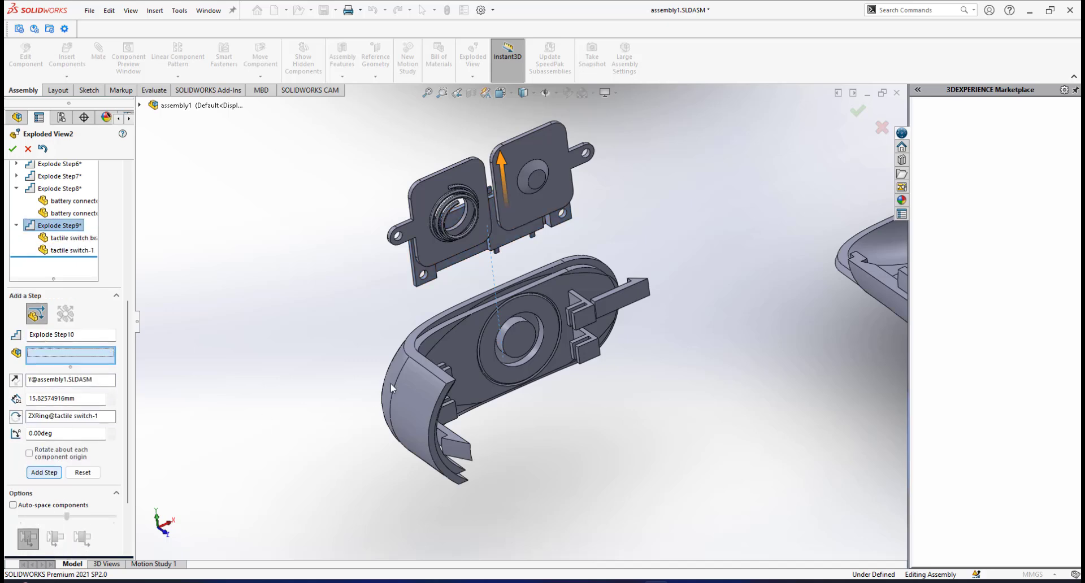
Edit the battery connectors' explode step so both connectors sit about 28 mm upward along the Y axis.
scroll(543, 316, "up", 4)
scroll(525, 291, "down", 2)
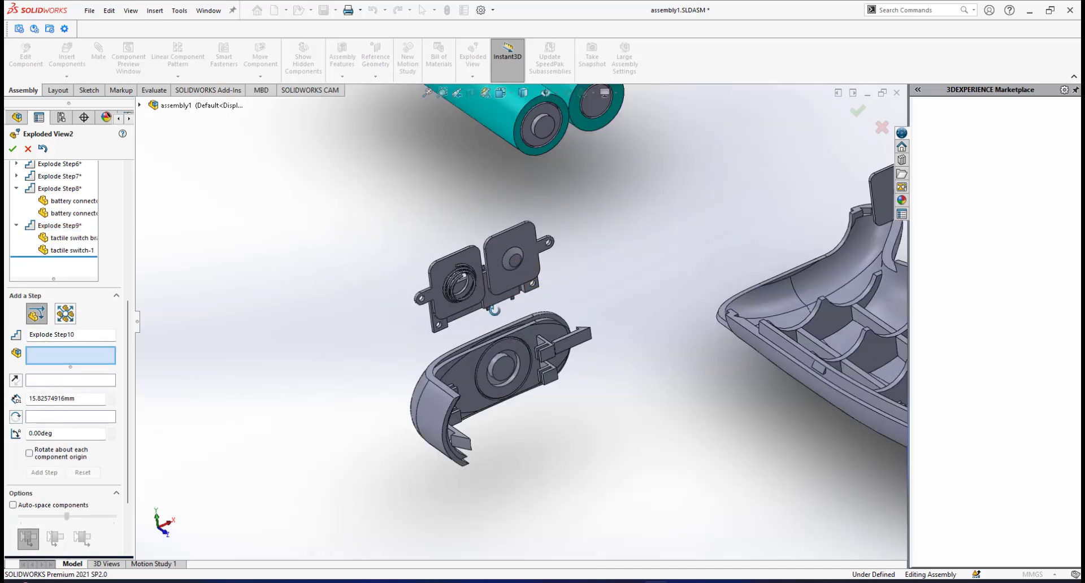
mouse_move(494, 310)
middle_mouse_down()
mouse_move(499, 288)
mouse_move(555, 269)
mouse_move(466, 300)
mouse_move(487, 302)
middle_mouse_up()
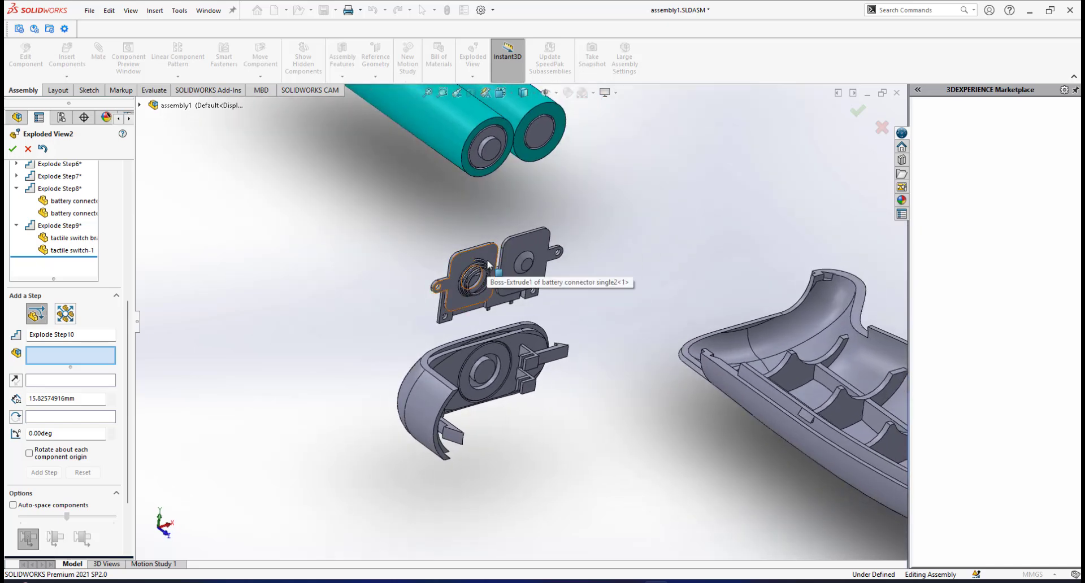
left_click(47, 189)
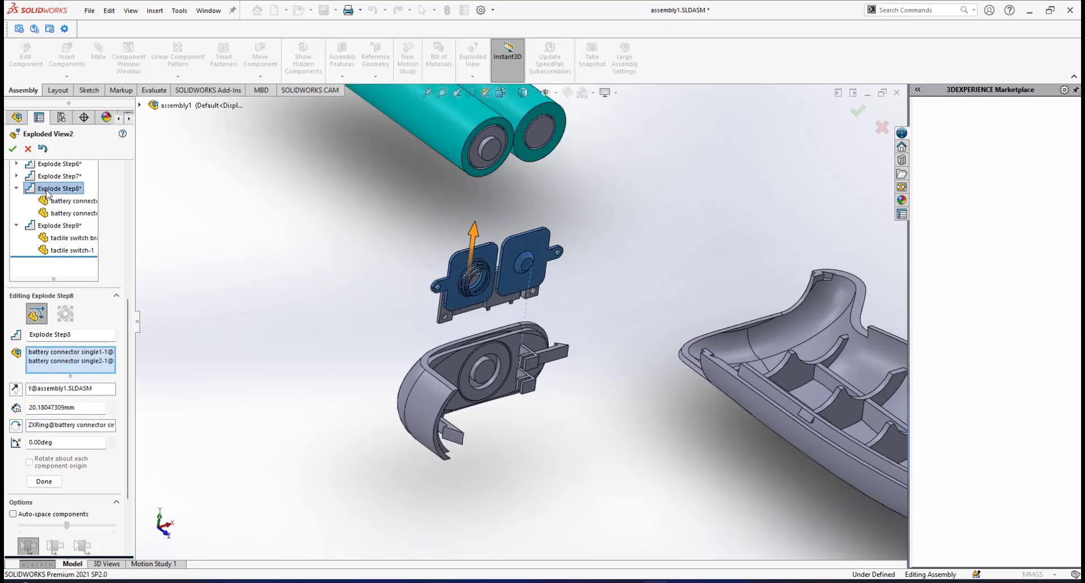
left_click_drag(479, 219, 479, 177)
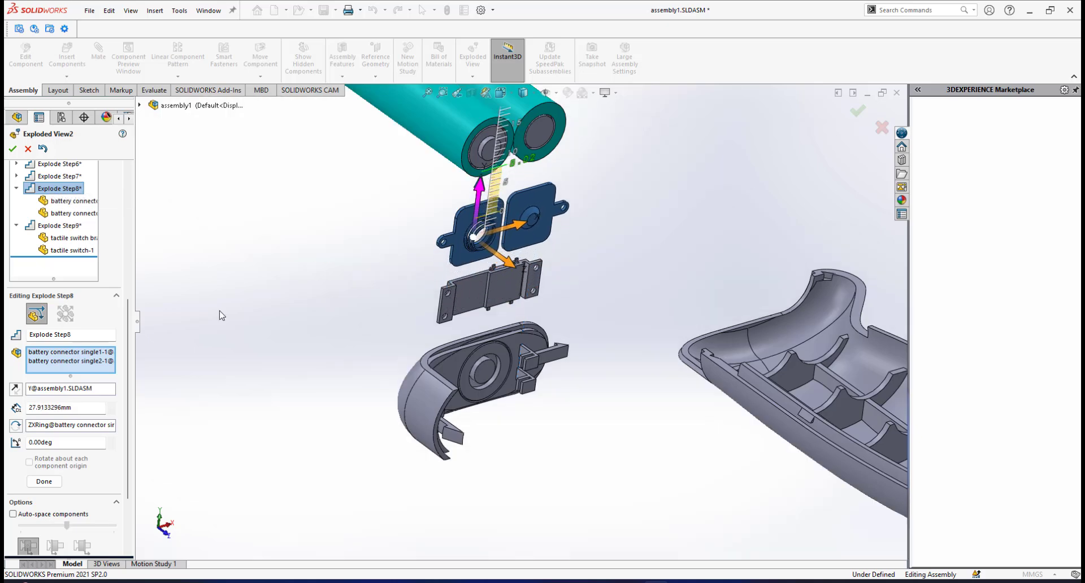
left_click(41, 484)
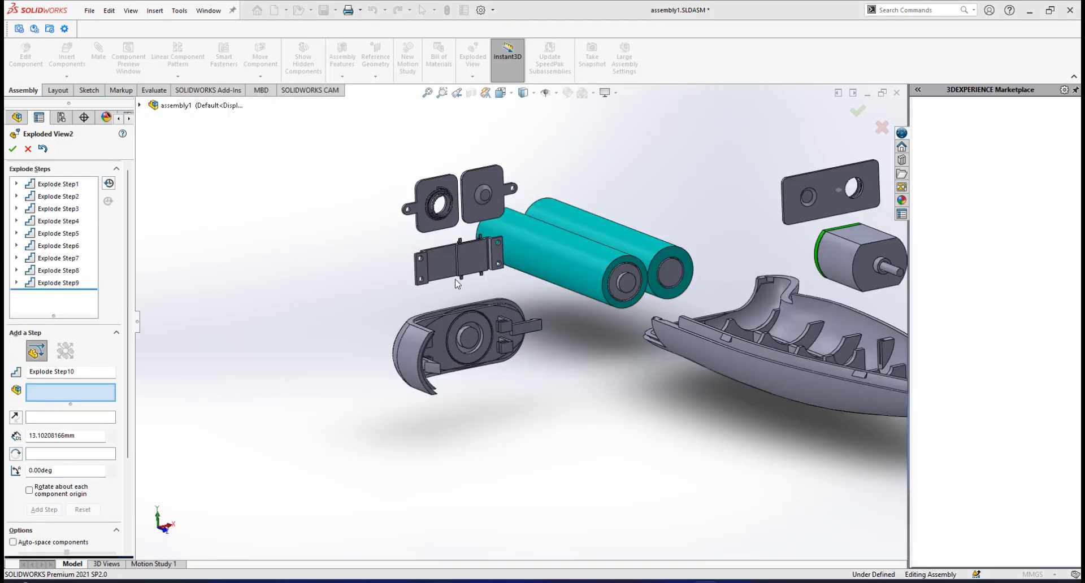
Raise the two battery connectors further above the switch bracket by editing their explode step to about 38 mm along the Y axis.
scroll(484, 262, "up", 3)
scroll(486, 264, "down", 3)
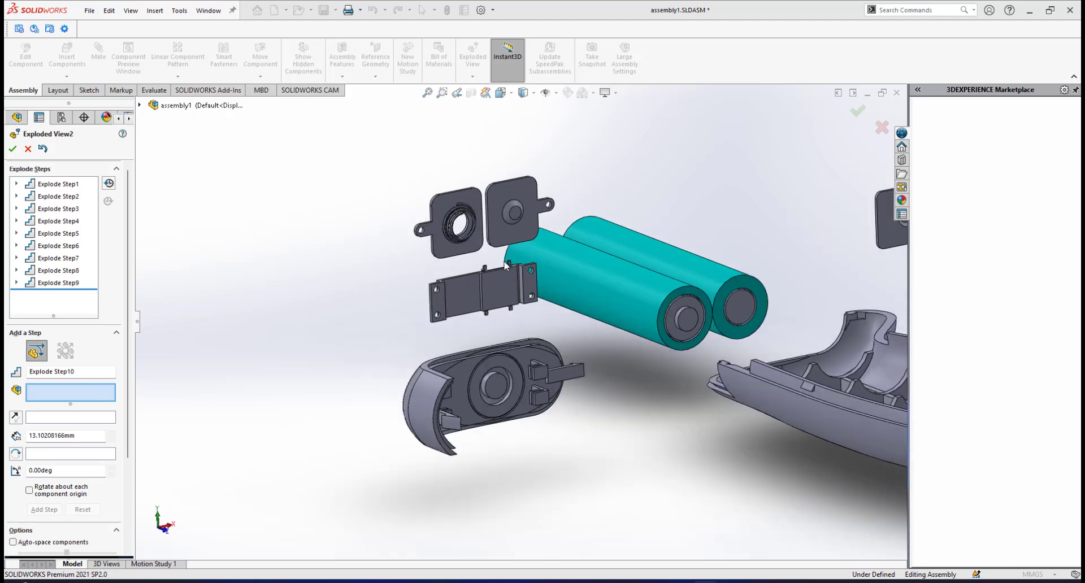
scroll(508, 264, "up", 1)
scroll(493, 191, "down", 1)
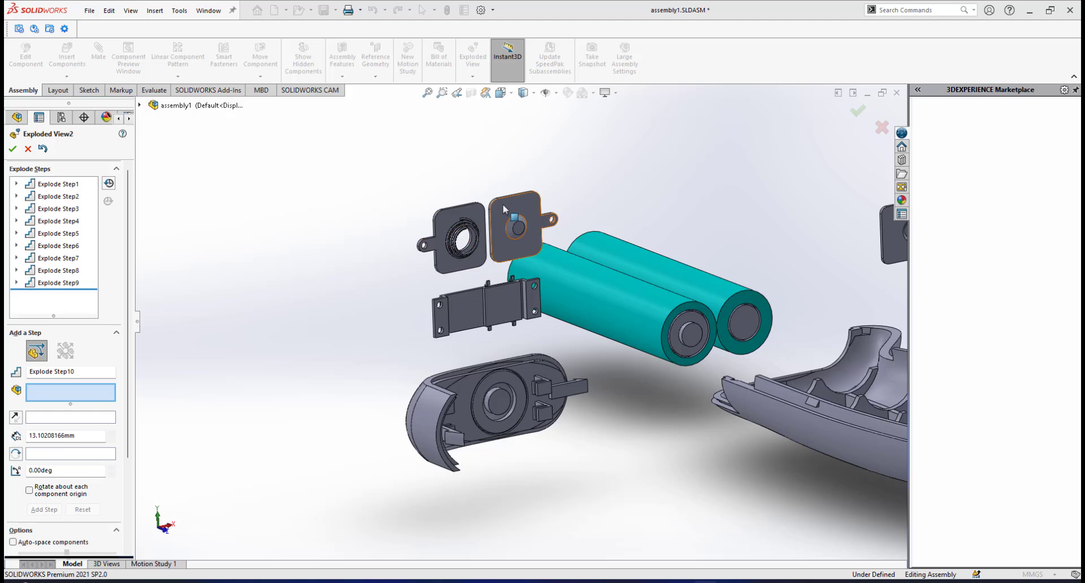
double_click(61, 271)
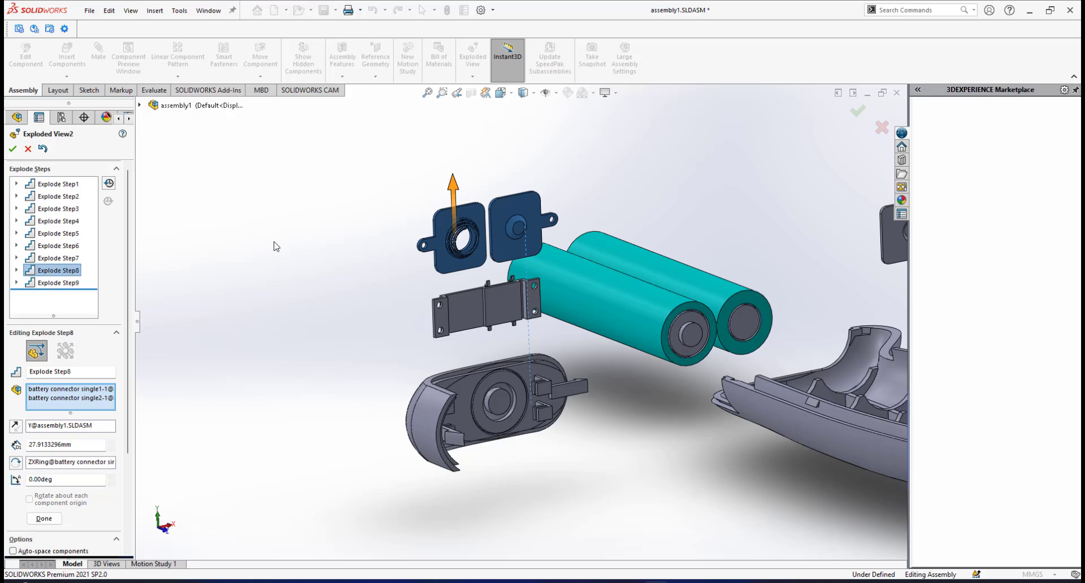
left_click_drag(452, 187, 472, 117)
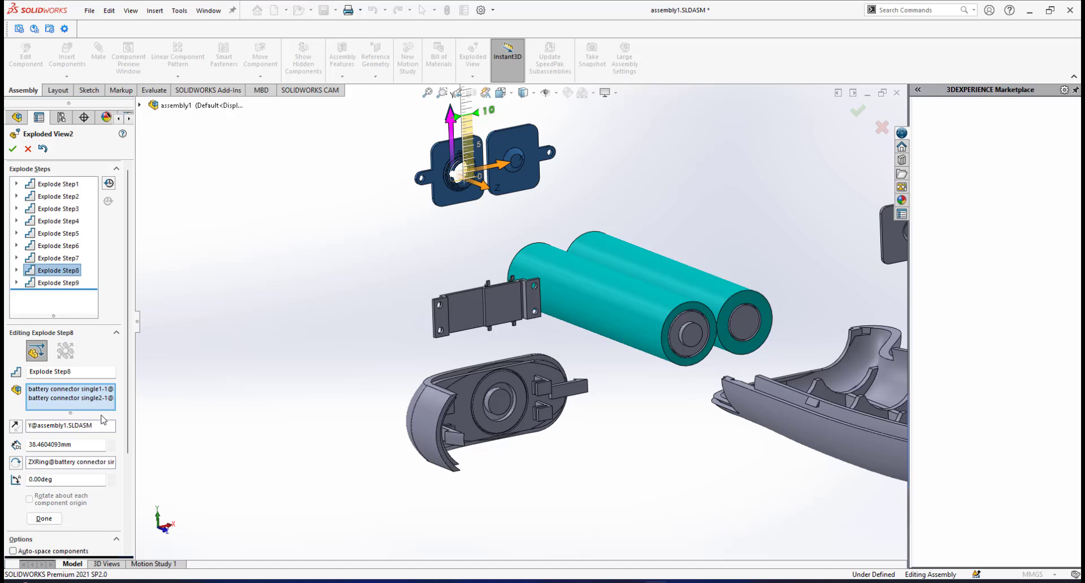
left_click(43, 520)
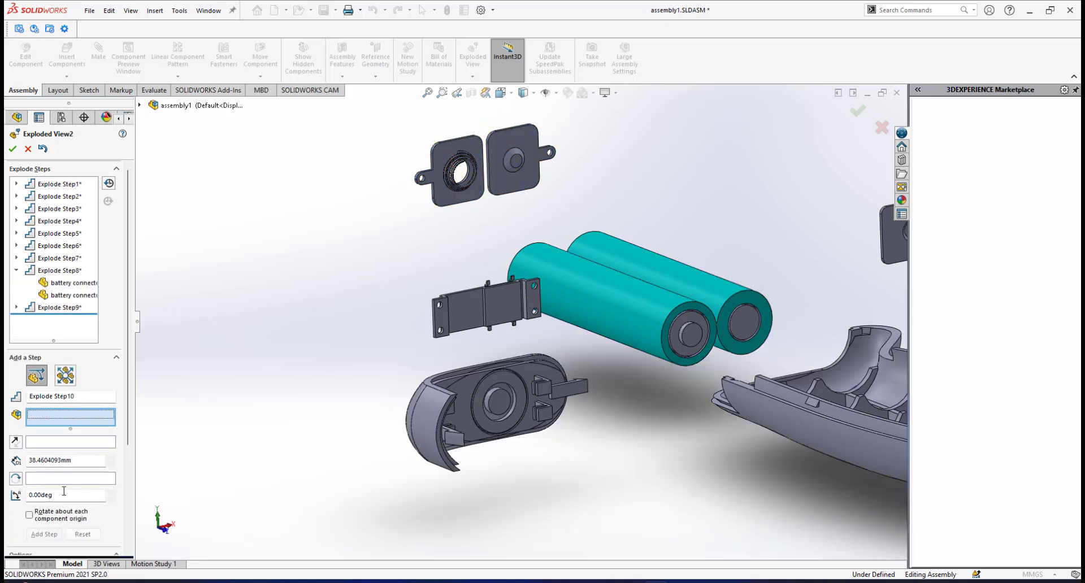
Explode the tactile switch alone about 9.5 mm upward along the Y axis, away from its bracket.
scroll(461, 283, "up", 2)
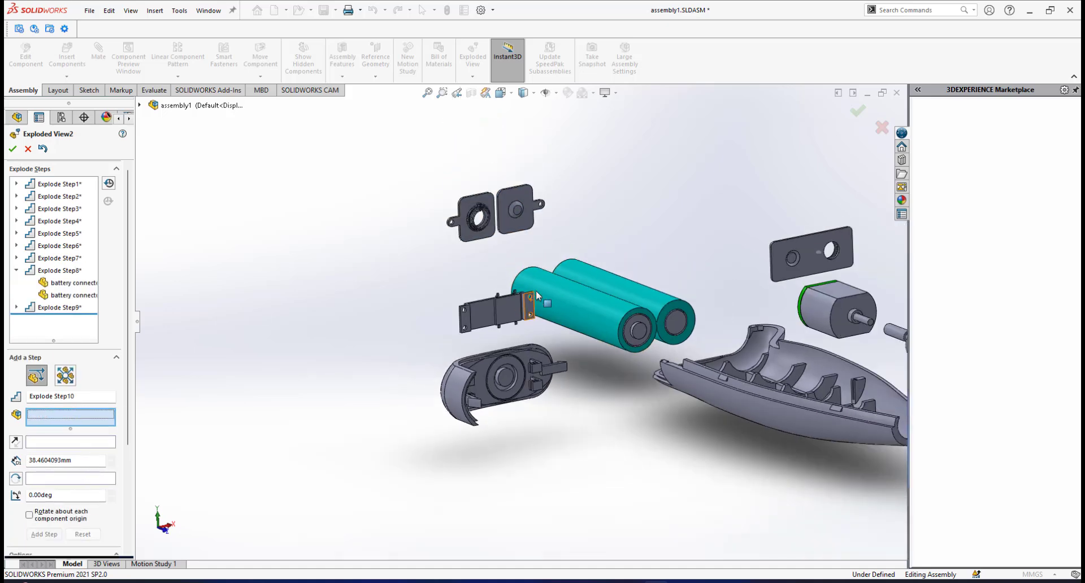
scroll(486, 317, "down", 4)
scroll(474, 330, "up", 1)
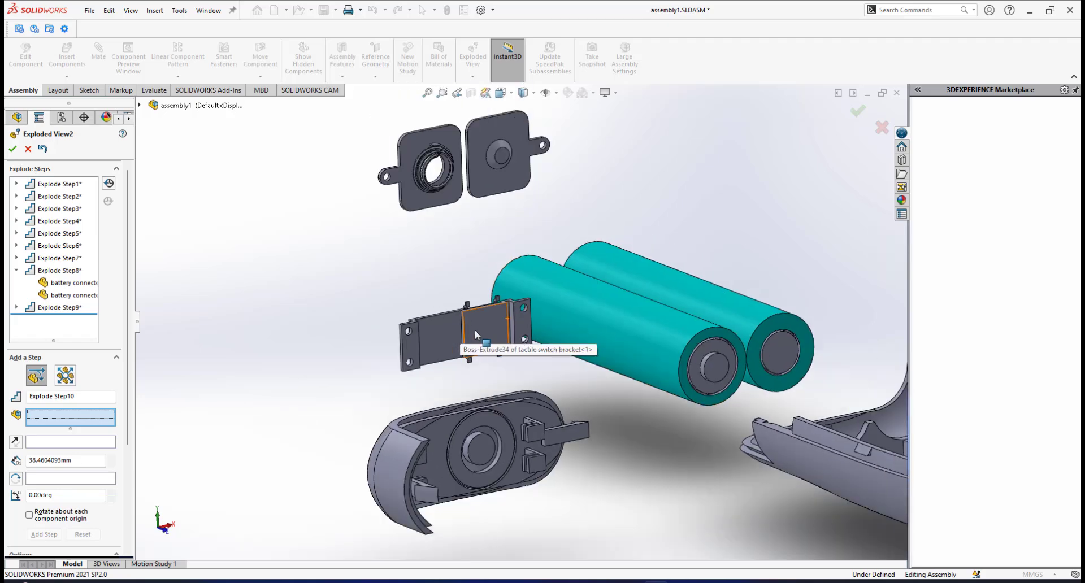
scroll(475, 330, "down", 1)
middle_click_drag(487, 312, 489, 338)
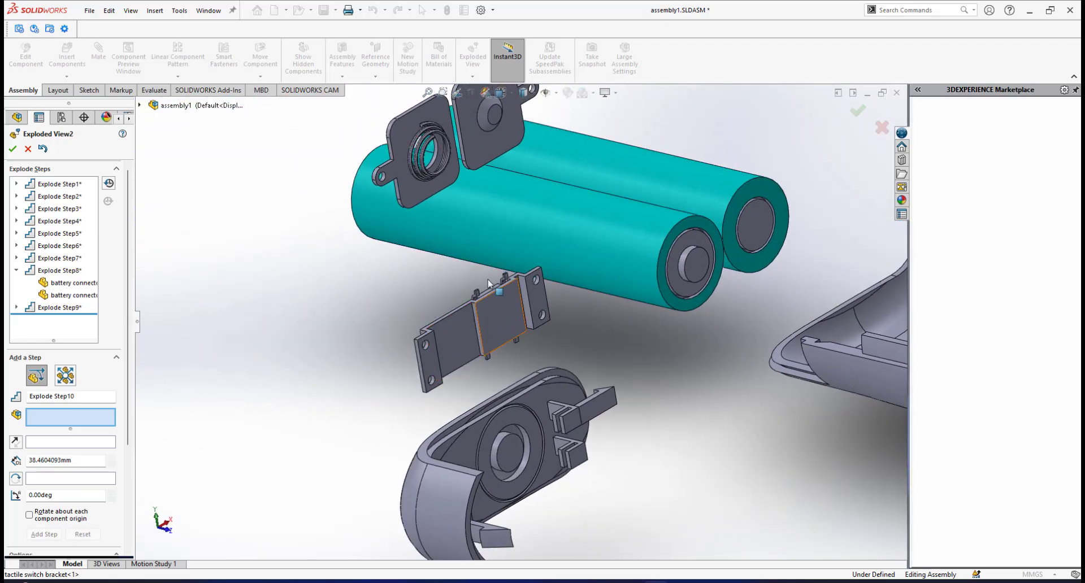
scroll(483, 282, "down", 2)
middle_click_drag(479, 291, 575, 287)
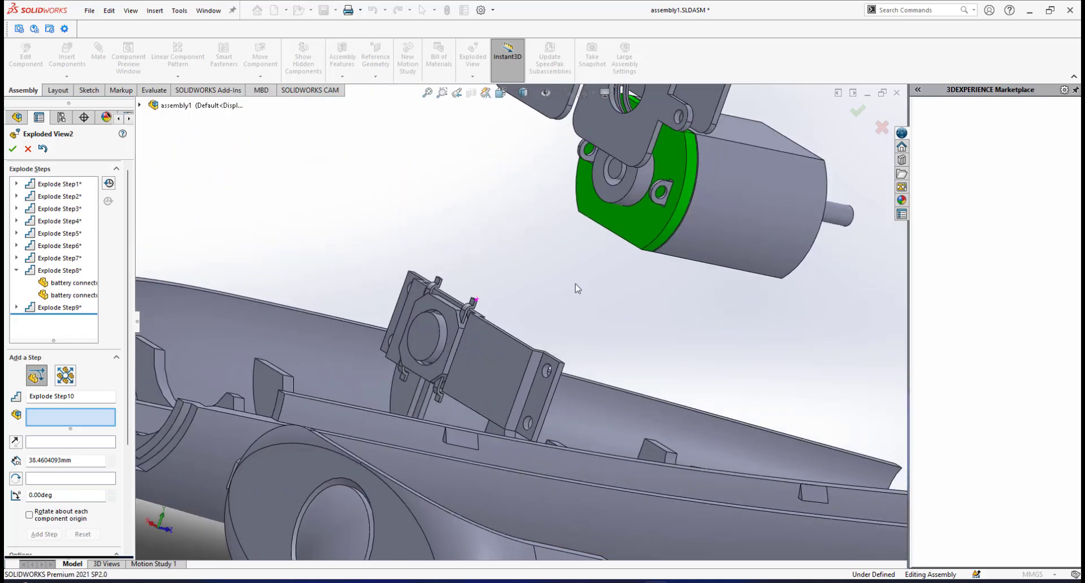
left_click(423, 337)
left_click_drag(453, 285, 524, 168)
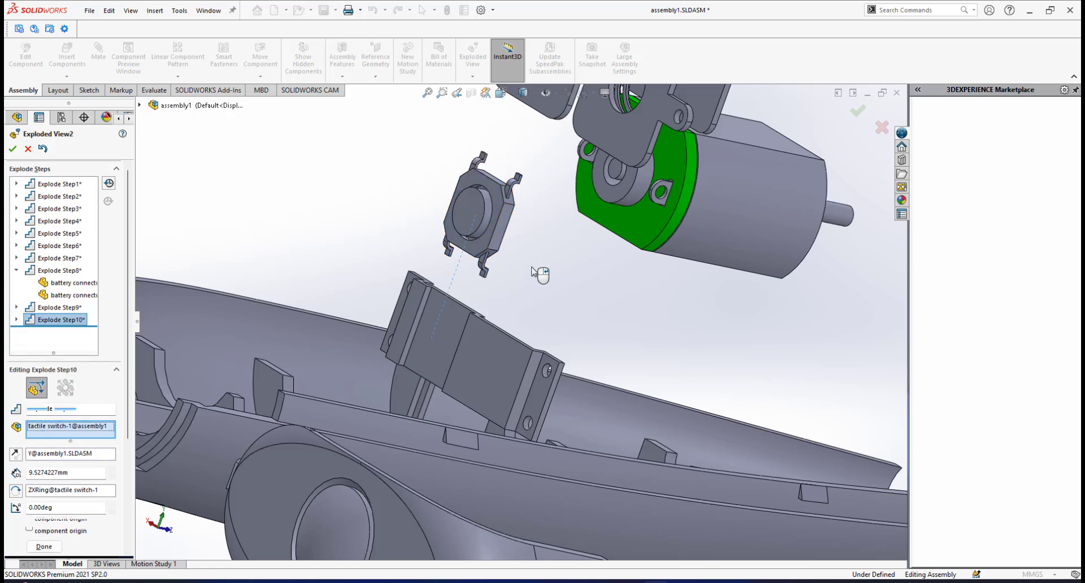
scroll(540, 283, "up", 3)
middle_click_drag(518, 293, 443, 308)
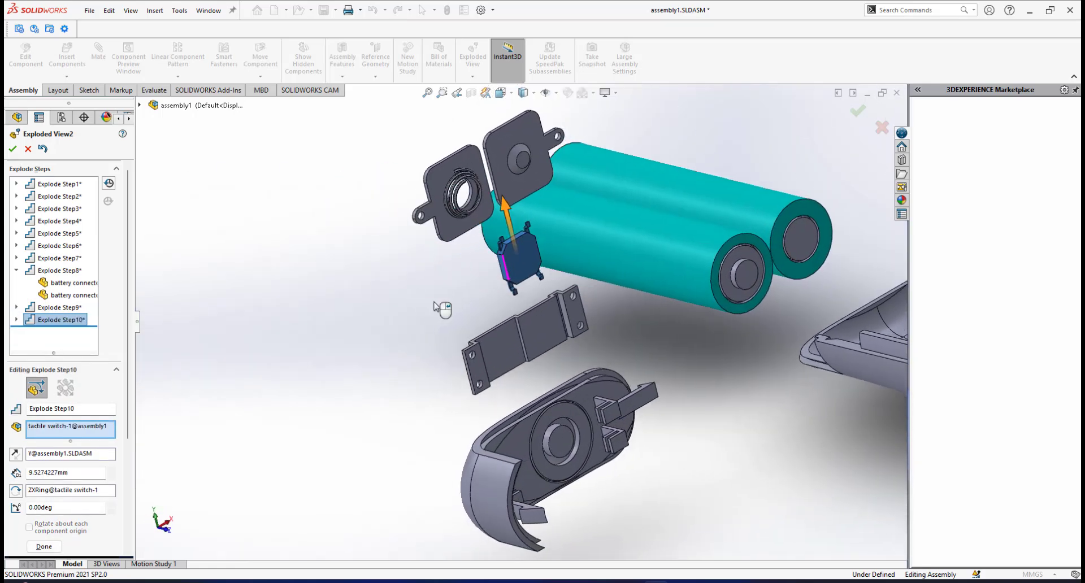
left_click(43, 547)
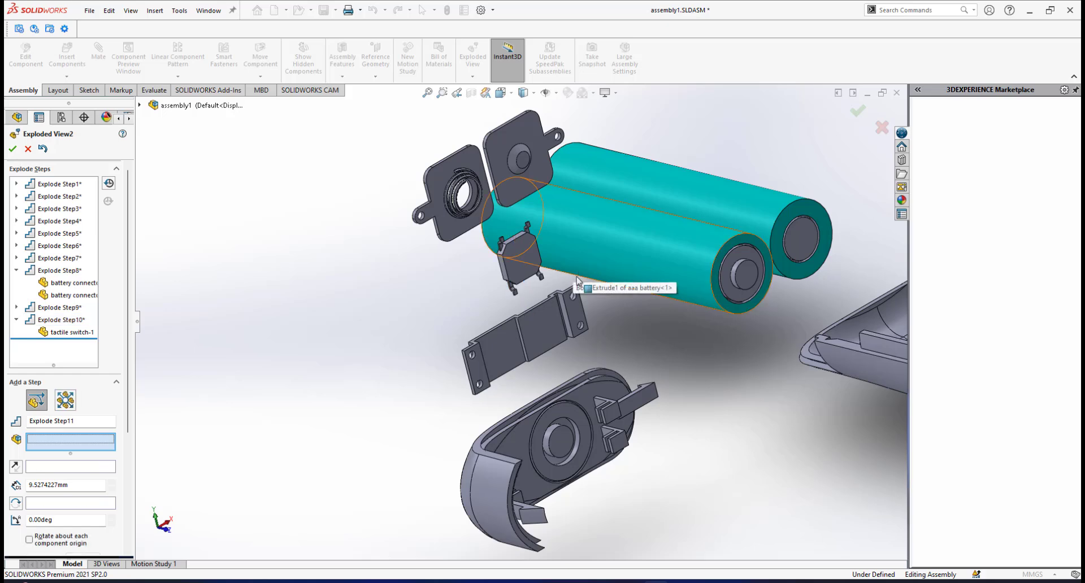
Explode the push button about 15 mm along the Z axis, out of the opening lid, and finish the exploded view.
middle_click_drag(568, 314, 562, 381)
scroll(562, 380, "up", 2)
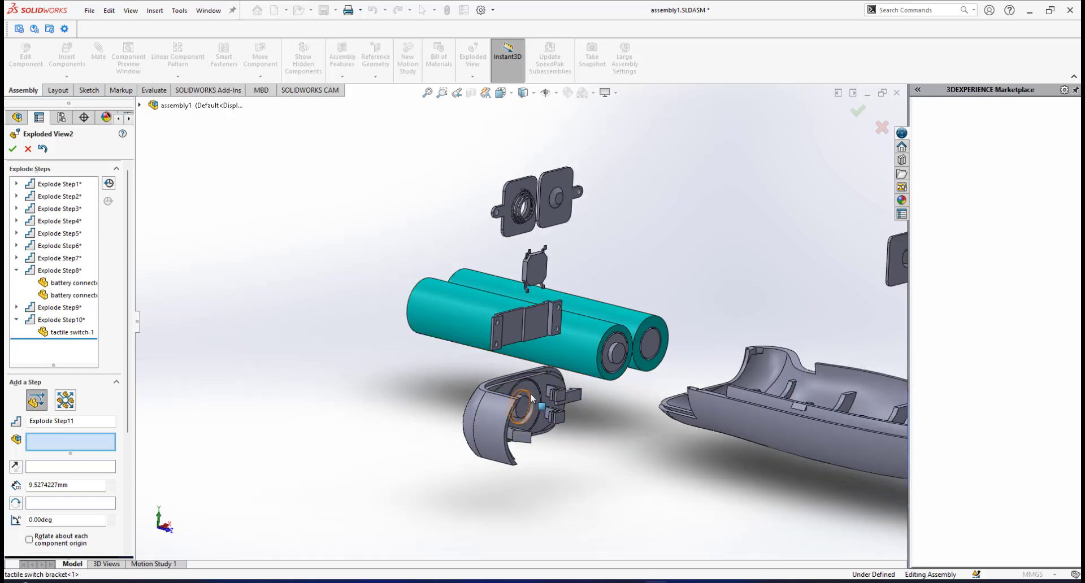
middle_click_drag(531, 398, 507, 413)
middle_click_drag(555, 376, 537, 390)
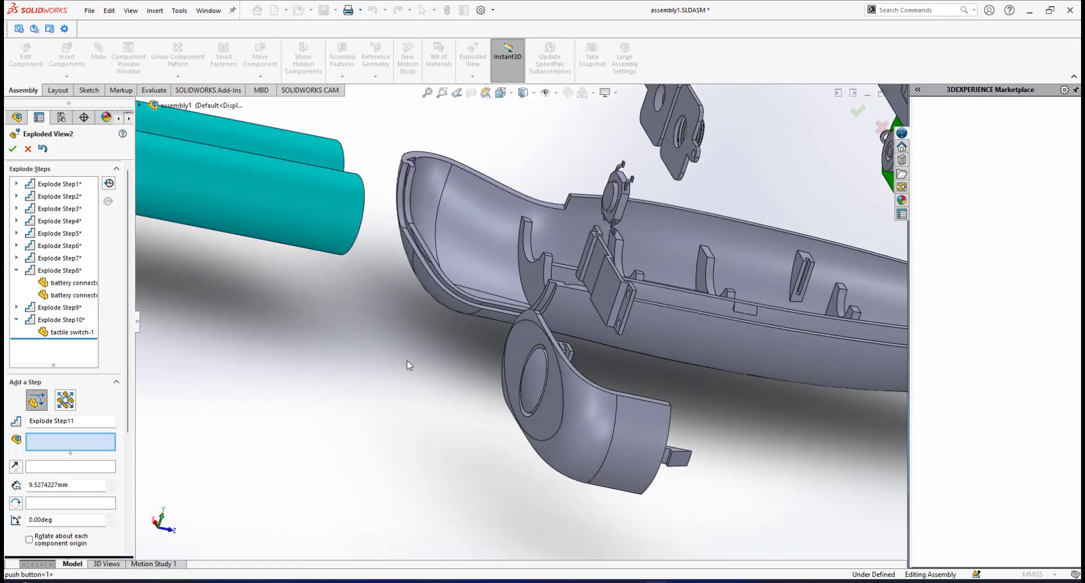
key("f")
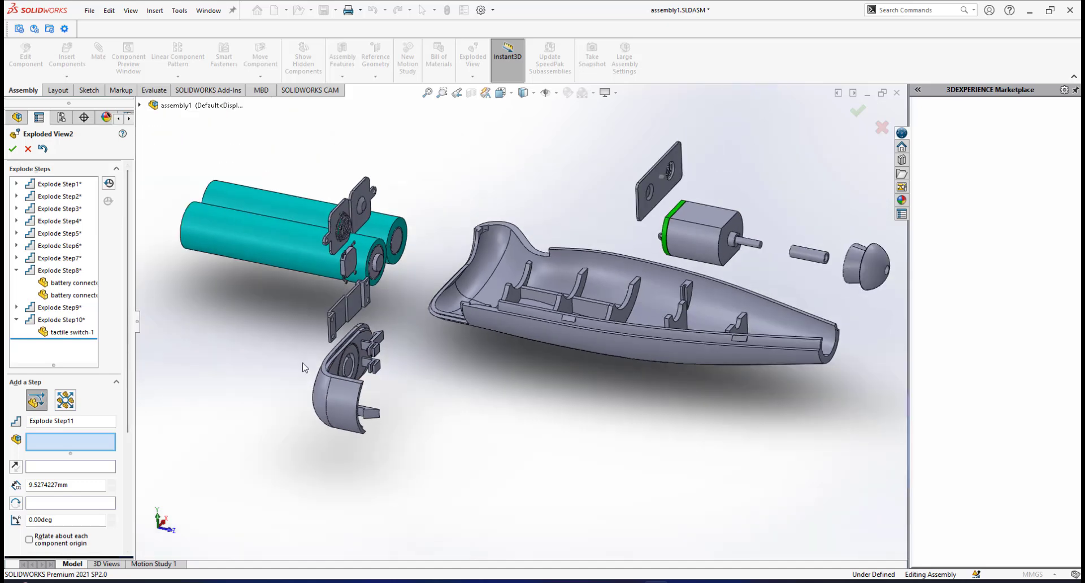
scroll(429, 342, "down", 8)
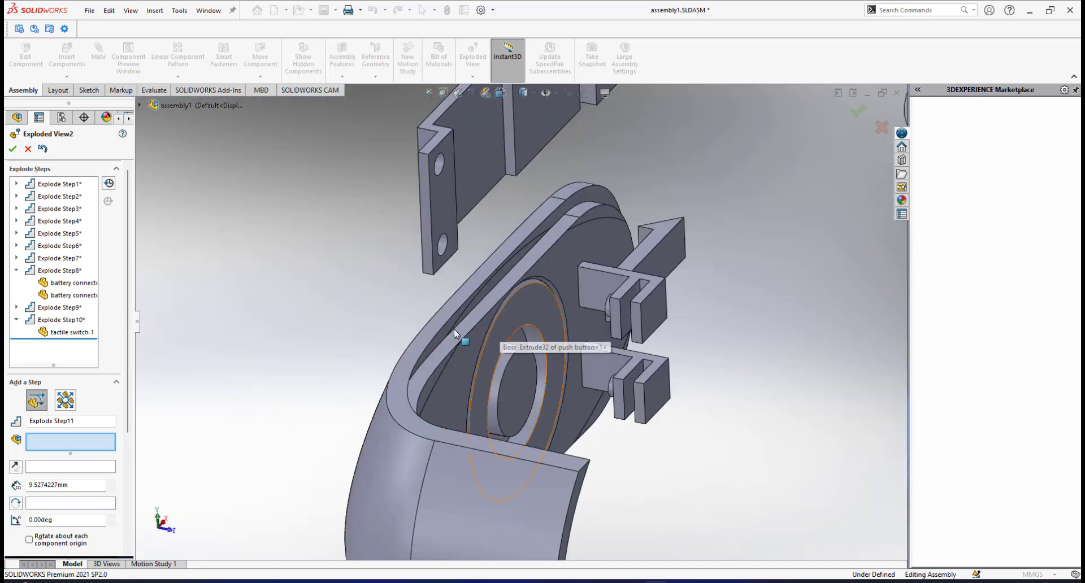
middle_click_drag(515, 318, 395, 370)
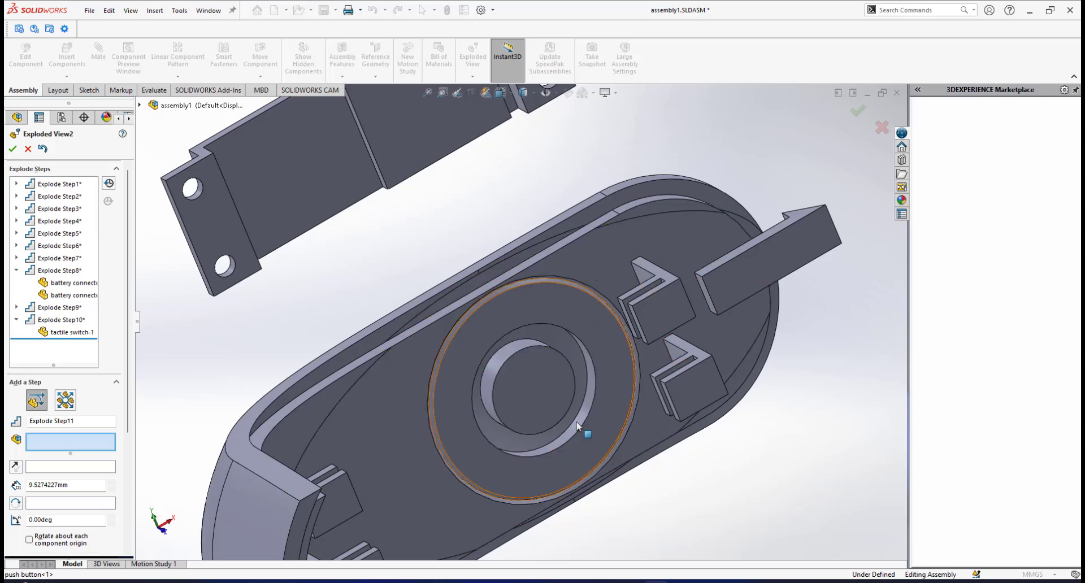
scroll(529, 327, "up", 5)
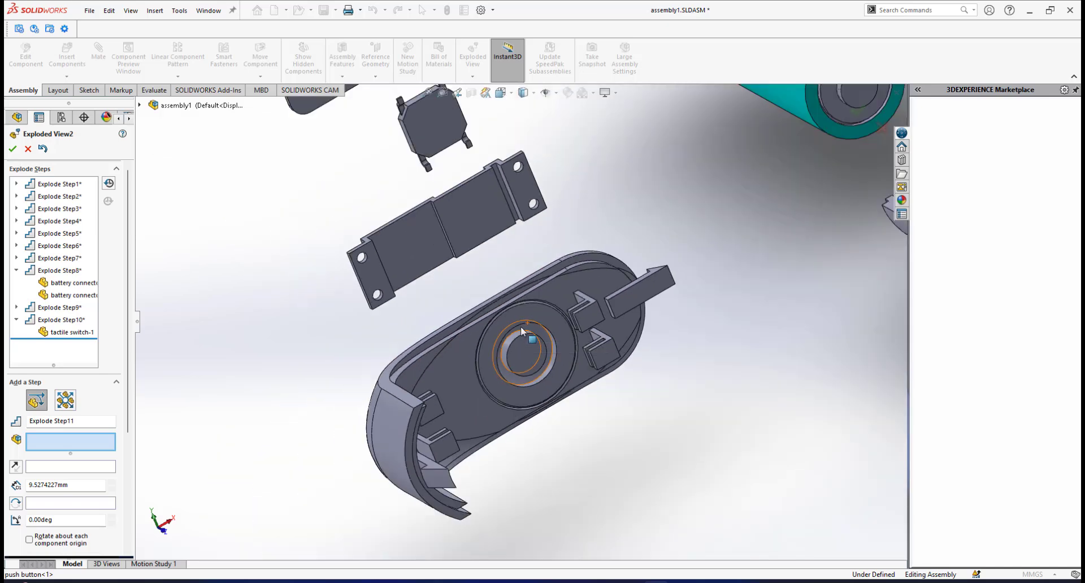
middle_click_drag(521, 327, 569, 361)
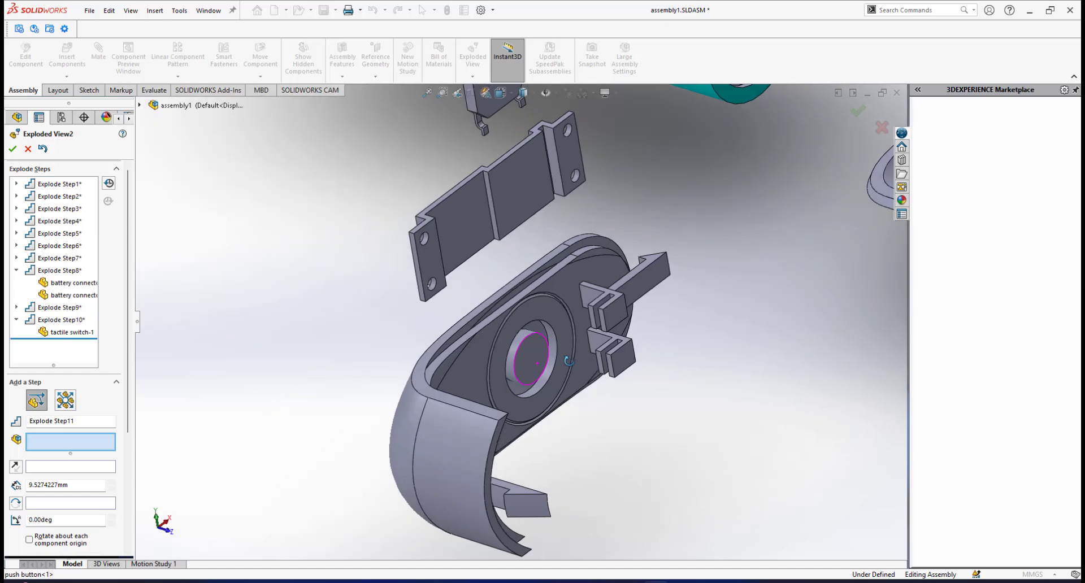
left_click(551, 307)
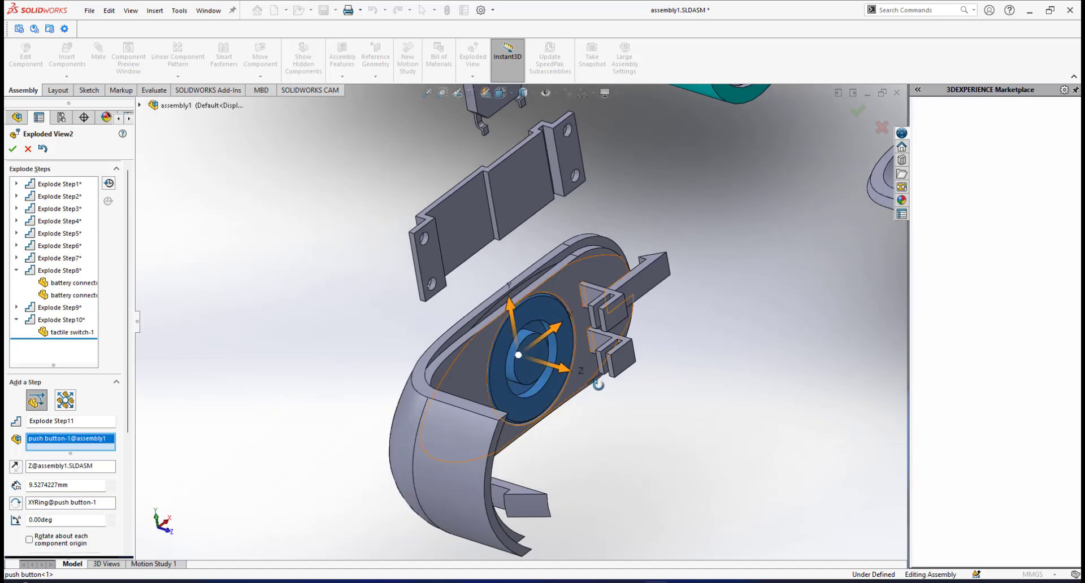
middle_click_drag(551, 308, 580, 392)
left_click_drag(578, 373, 753, 431)
scroll(690, 436, "up", 4)
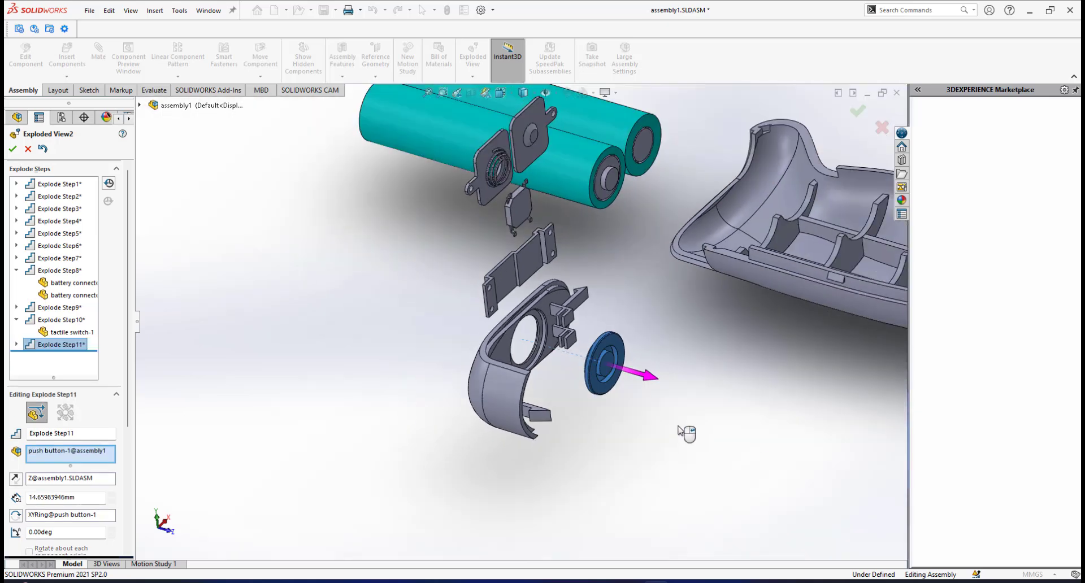
middle_click_drag(671, 394, 689, 417)
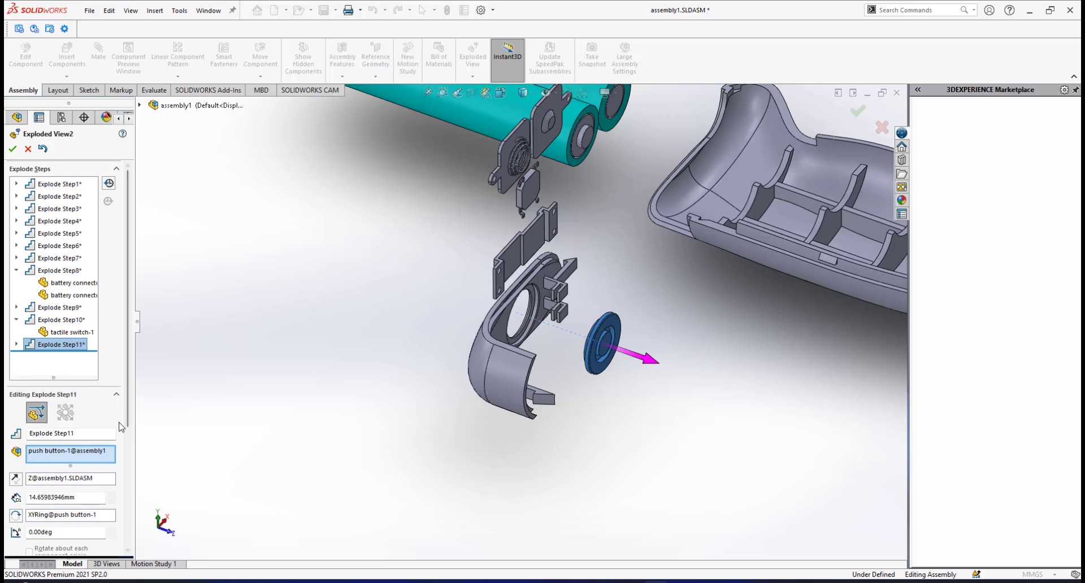
left_click_drag(130, 395, 141, 515)
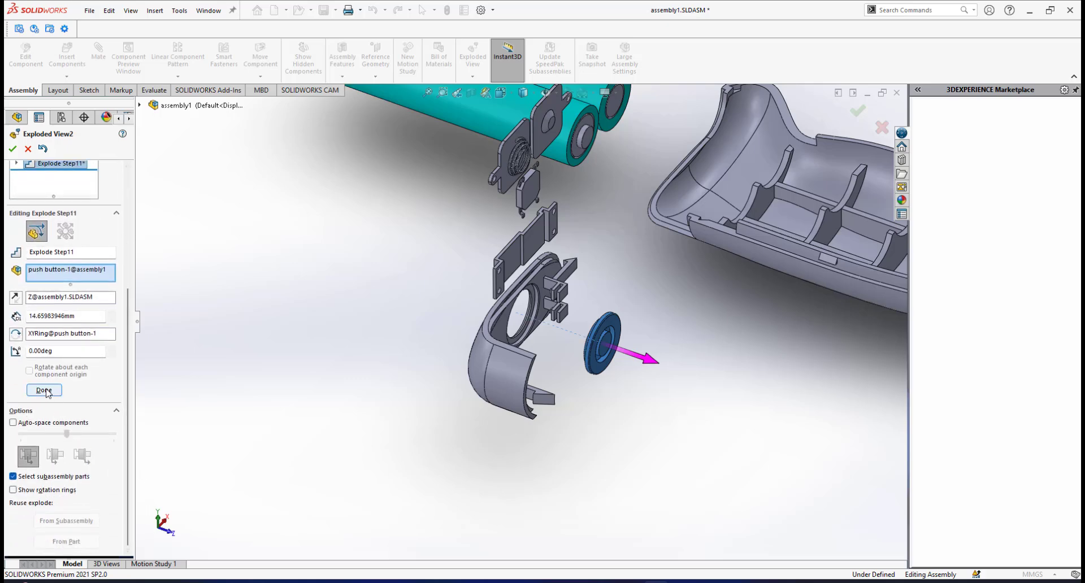
left_click(44, 390)
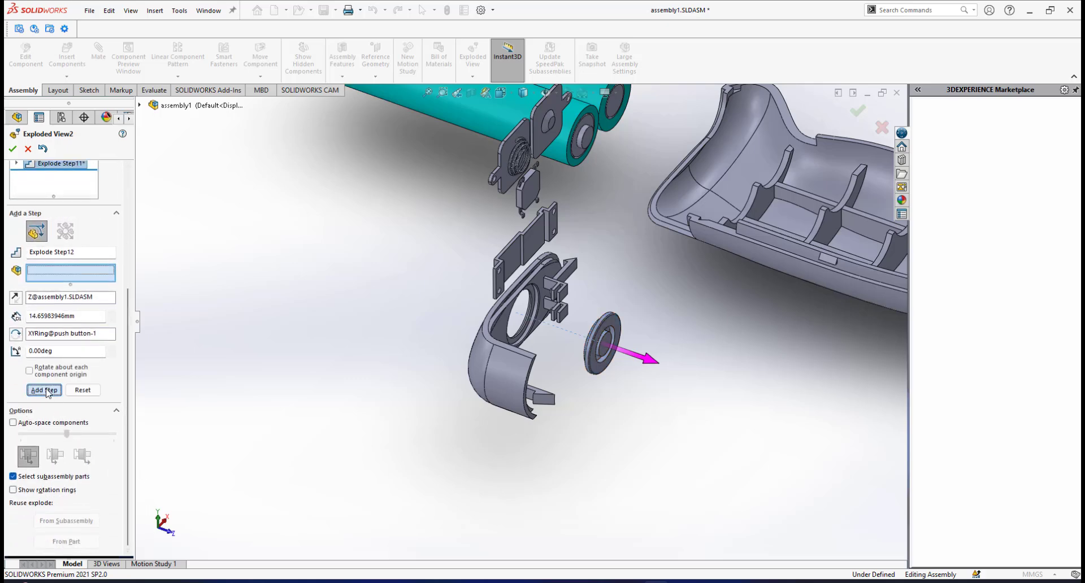
left_click(13, 149)
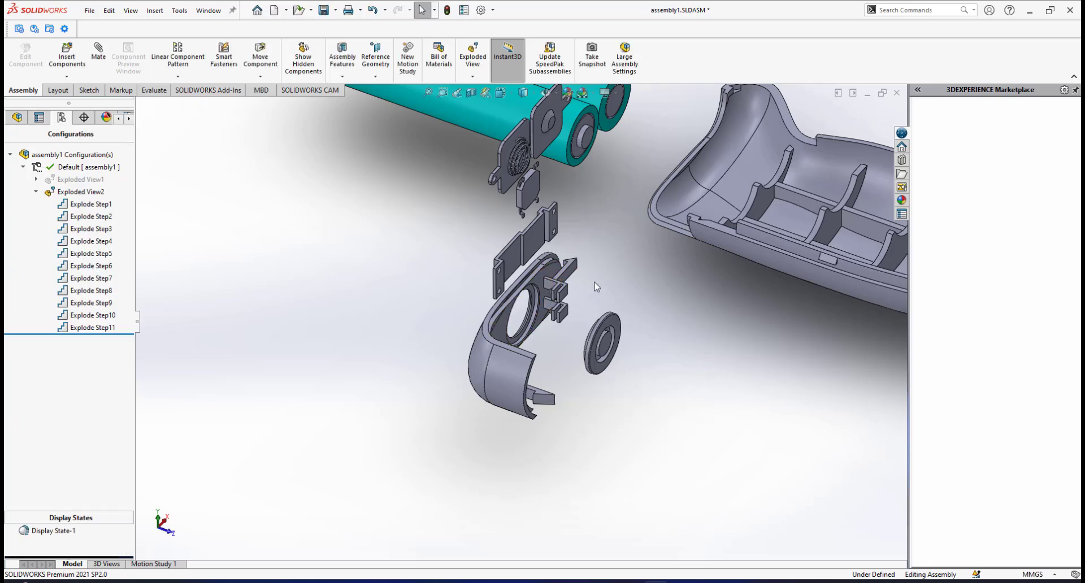
Display the whole exploded assembly in isometric orientation and show the explode steps listed under its configuration.
scroll(596, 286, "up", 5)
scroll(615, 341, "up", 4)
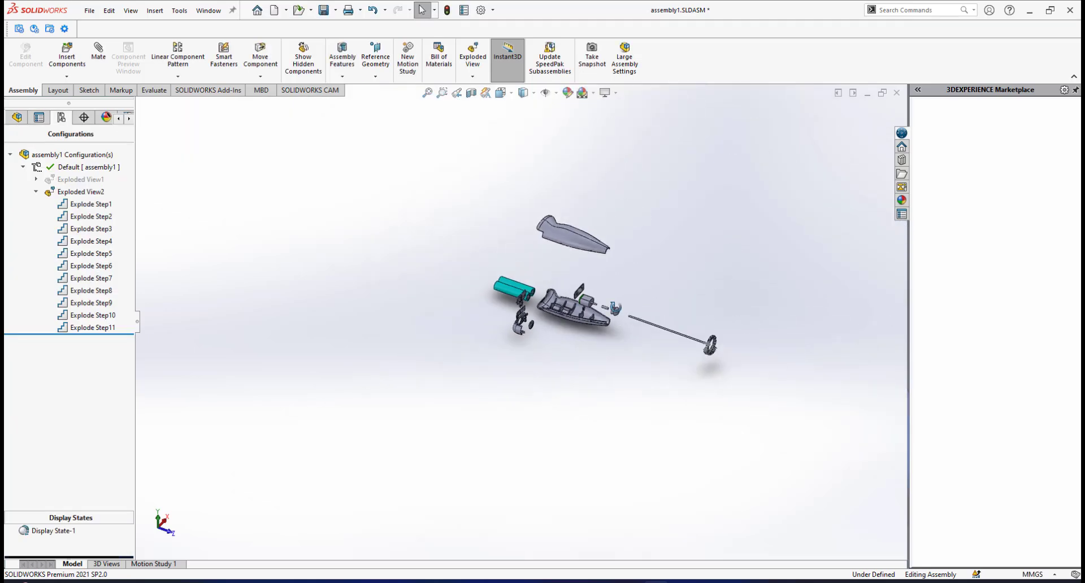
middle_click_drag(615, 339, 520, 323)
middle_click_drag(661, 305, 649, 351)
key("space")
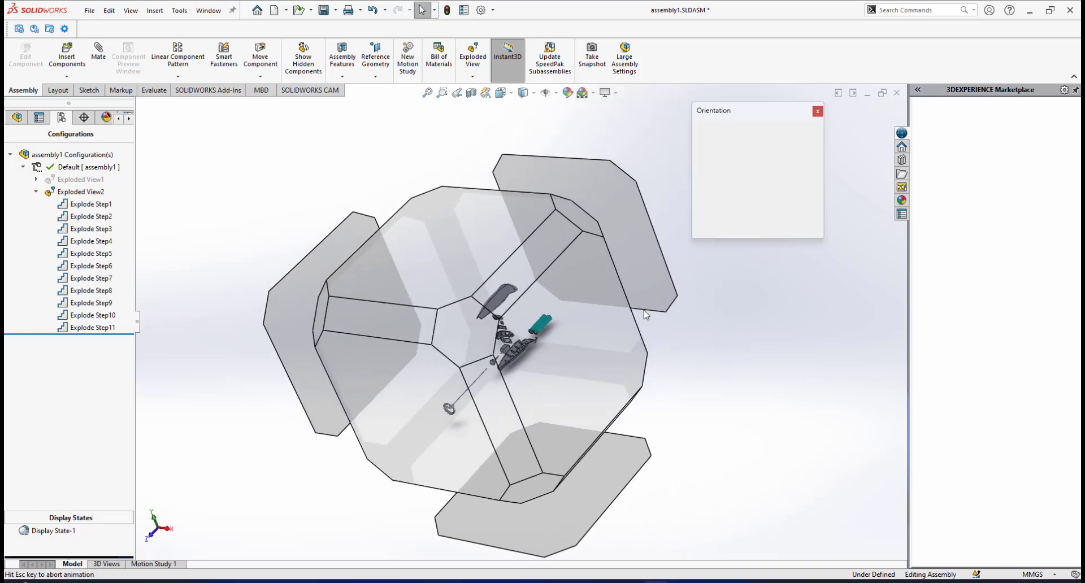
left_click(808, 144)
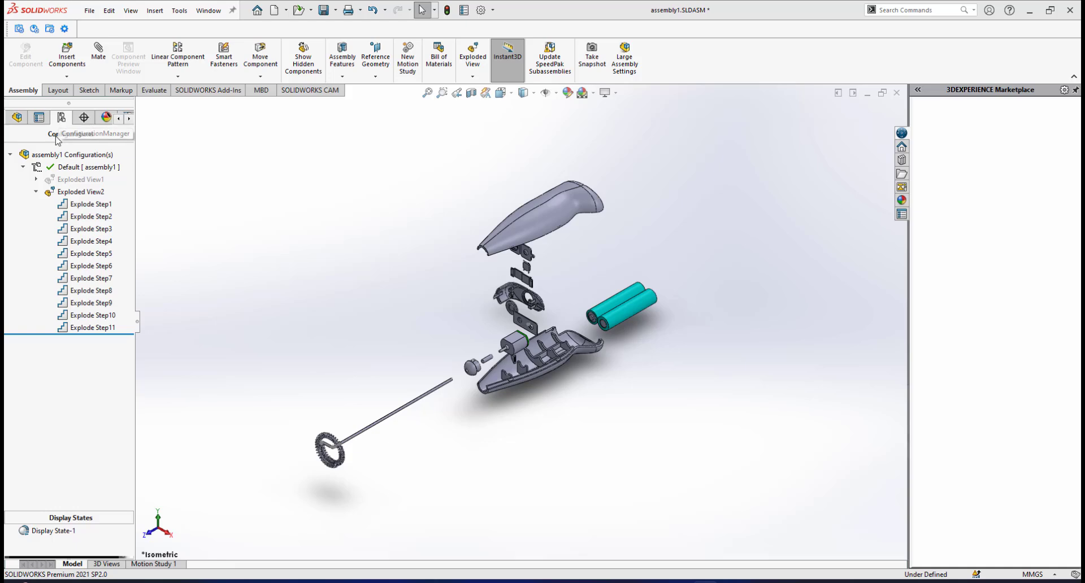
left_click(17, 118)
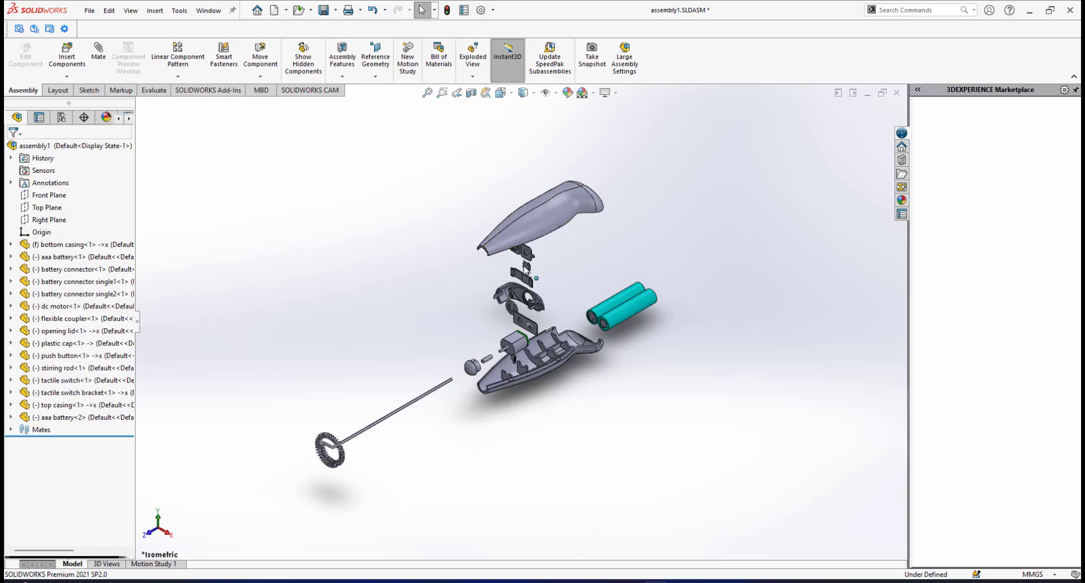
left_click(63, 119)
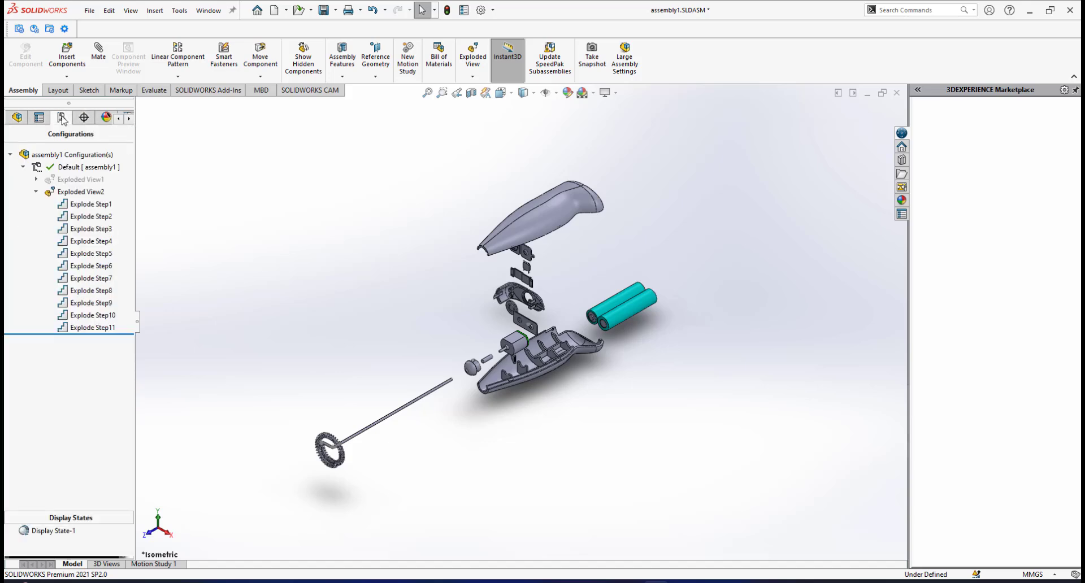
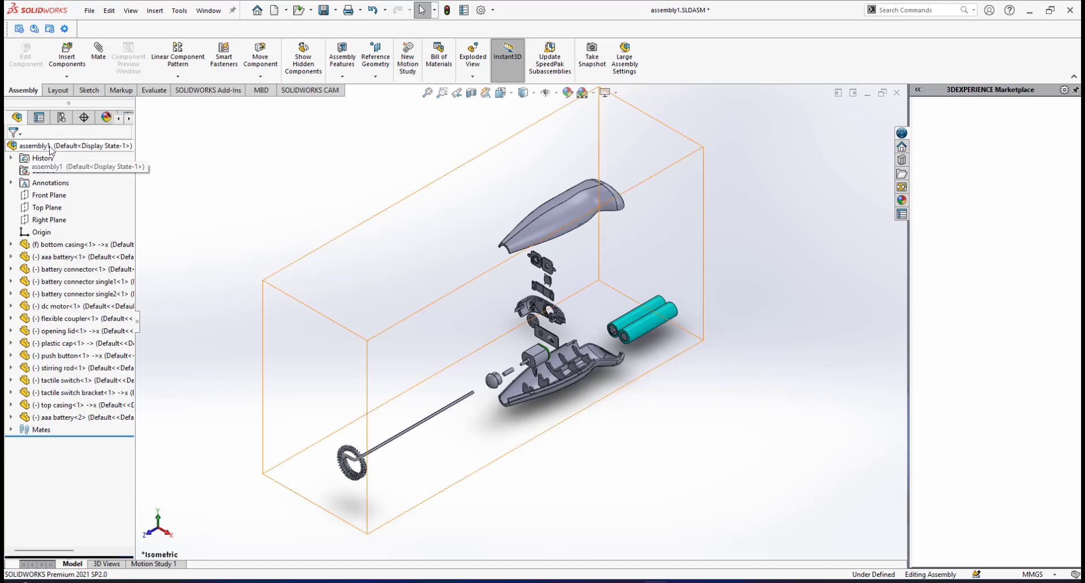
Collapse the exploded view of the whole assembly and look over the assembled milk frother.
left_click(50, 148)
right_click(50, 148)
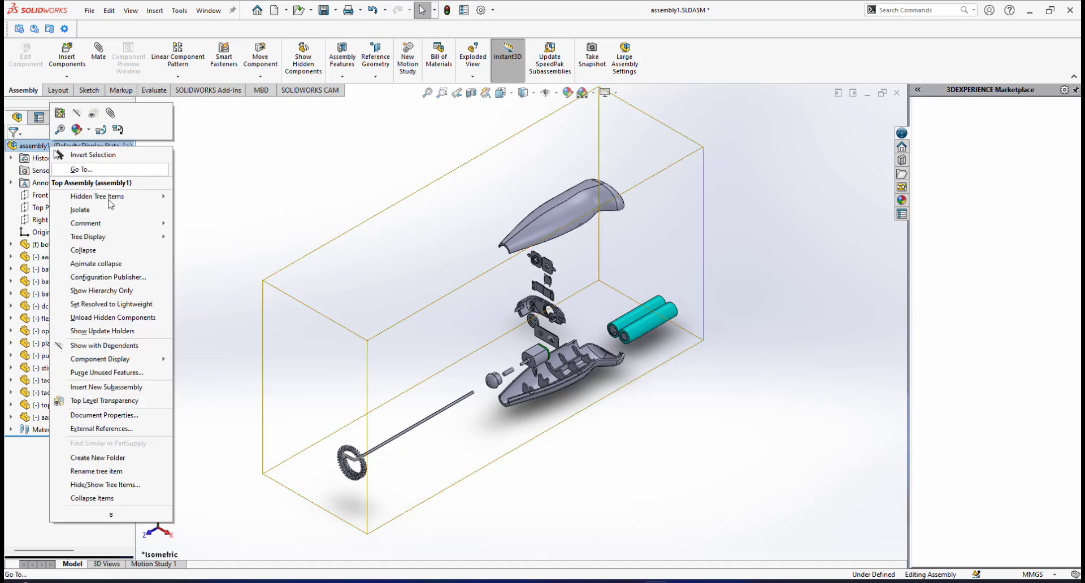
left_click(89, 250)
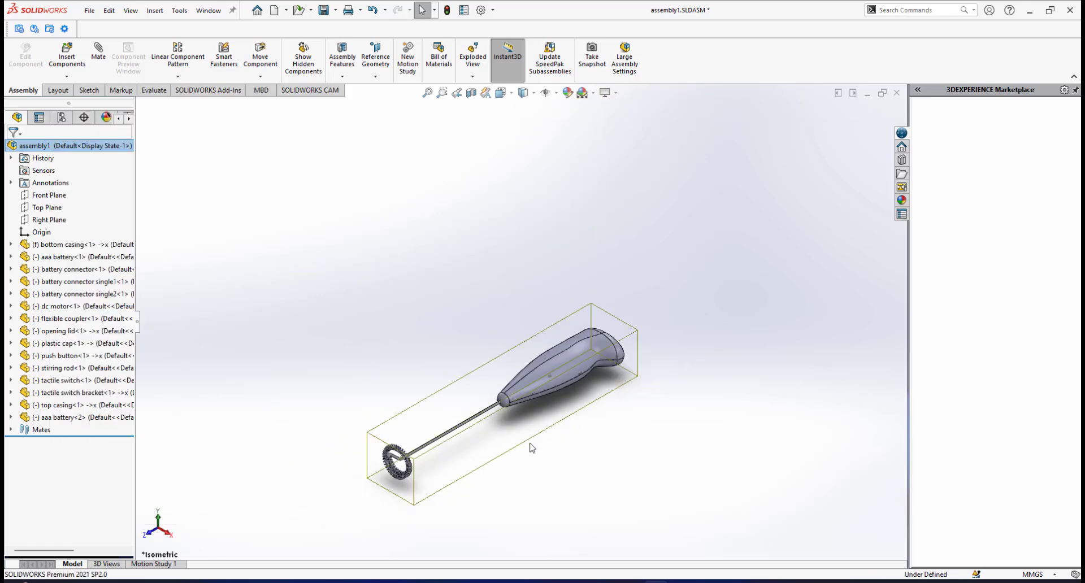
scroll(535, 436, "down", 2)
scroll(534, 377, "down", 1)
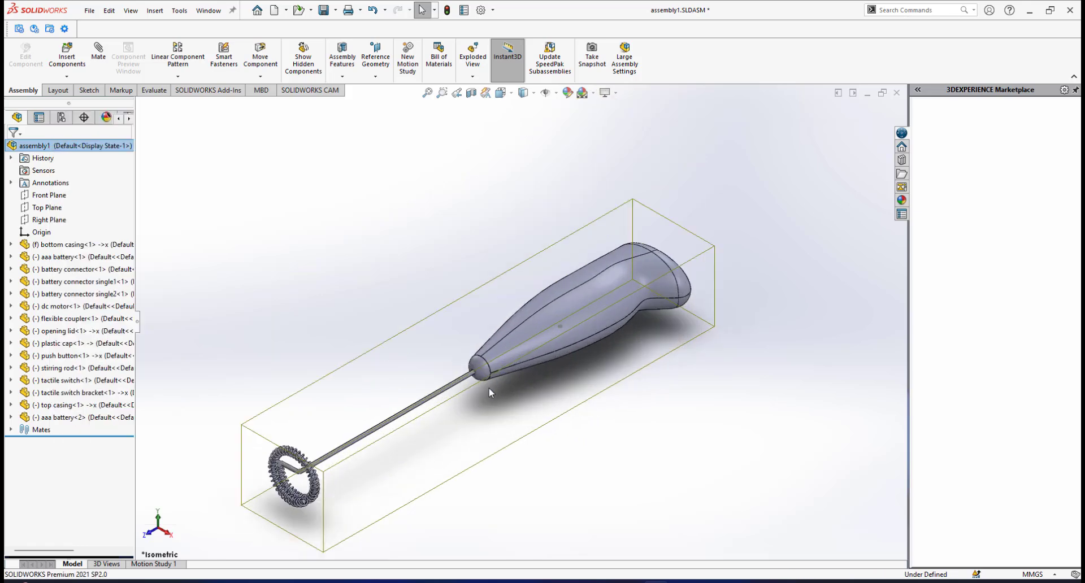
scroll(490, 387, "up", 2)
scroll(493, 389, "down", 1)
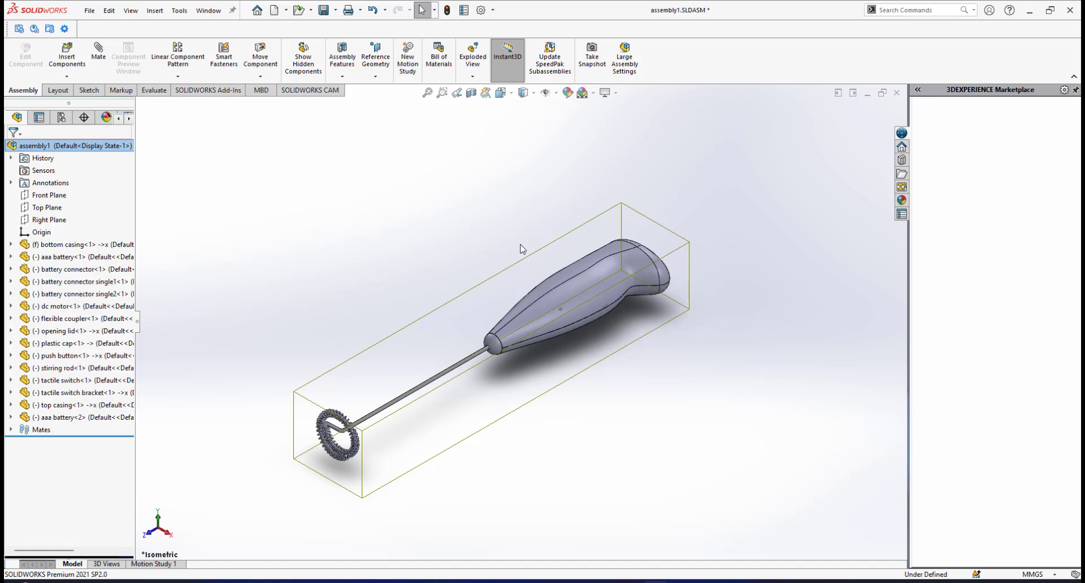
Explode the whole assembly again, then collapse it back to the assembled state.
right_click(61, 146)
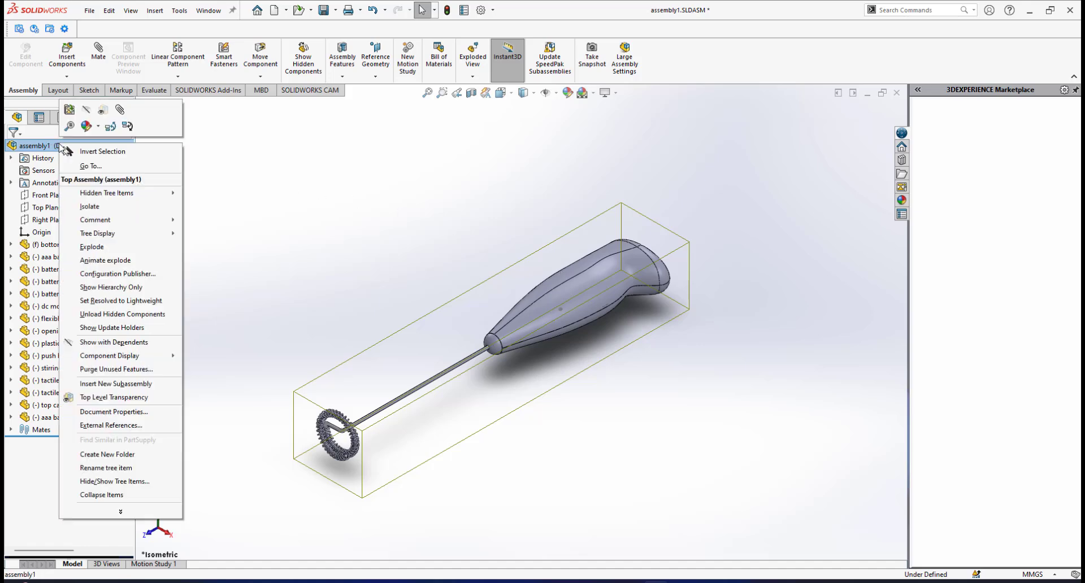
left_click(91, 245)
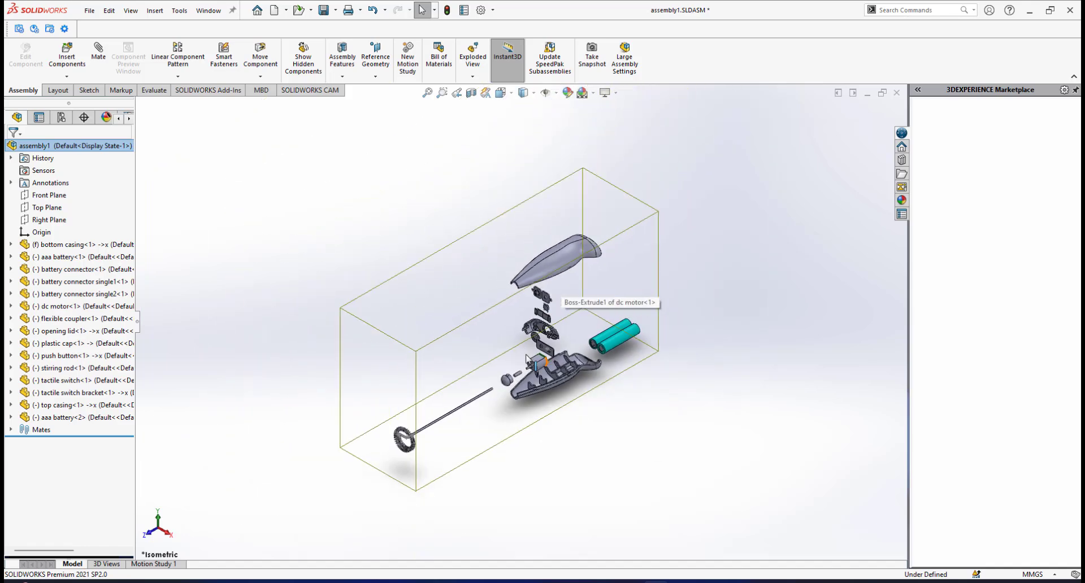
right_click(48, 147)
left_click(77, 251)
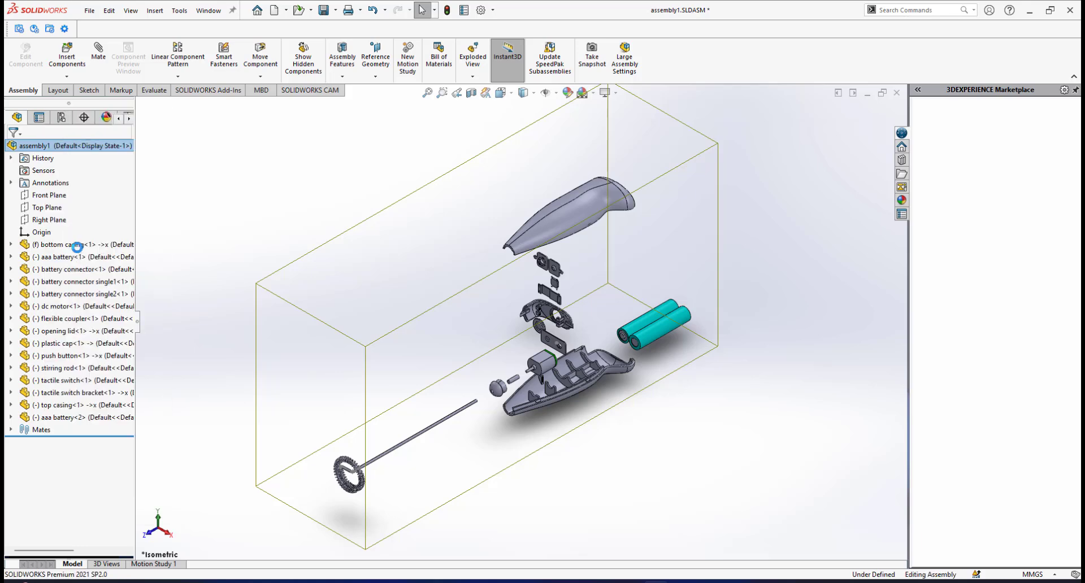
scroll(508, 368, "down", 4)
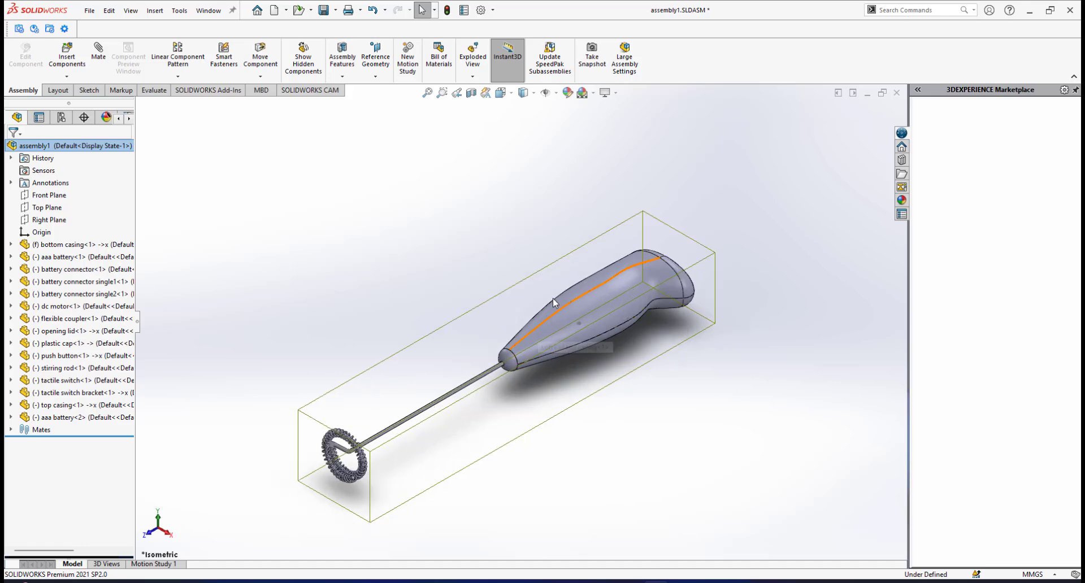
Play the explode animation of the assembly, replay it, and close the animation controls.
right_click(44, 148)
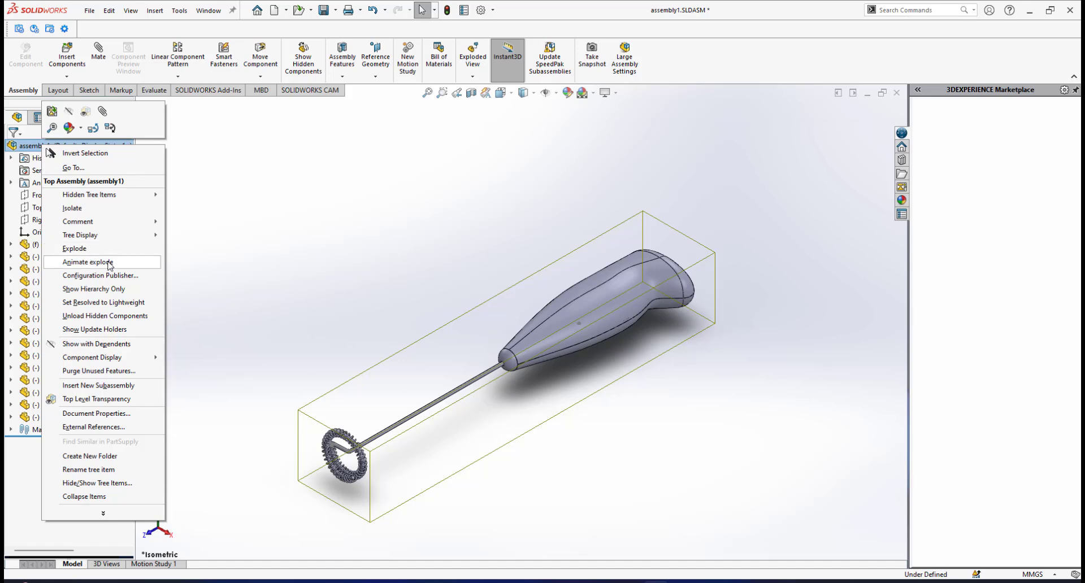
left_click(79, 266)
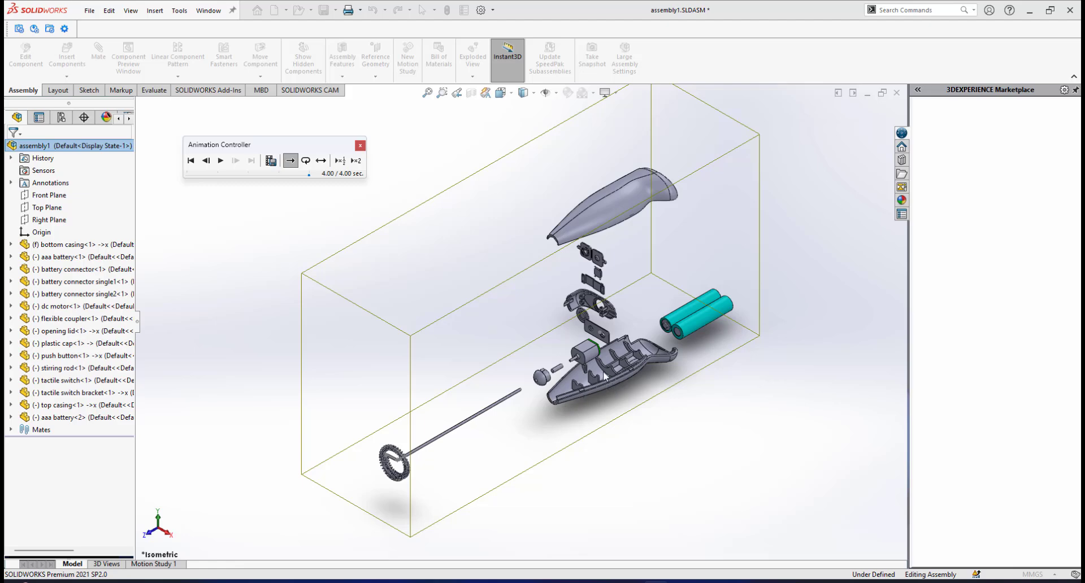
left_click(221, 161)
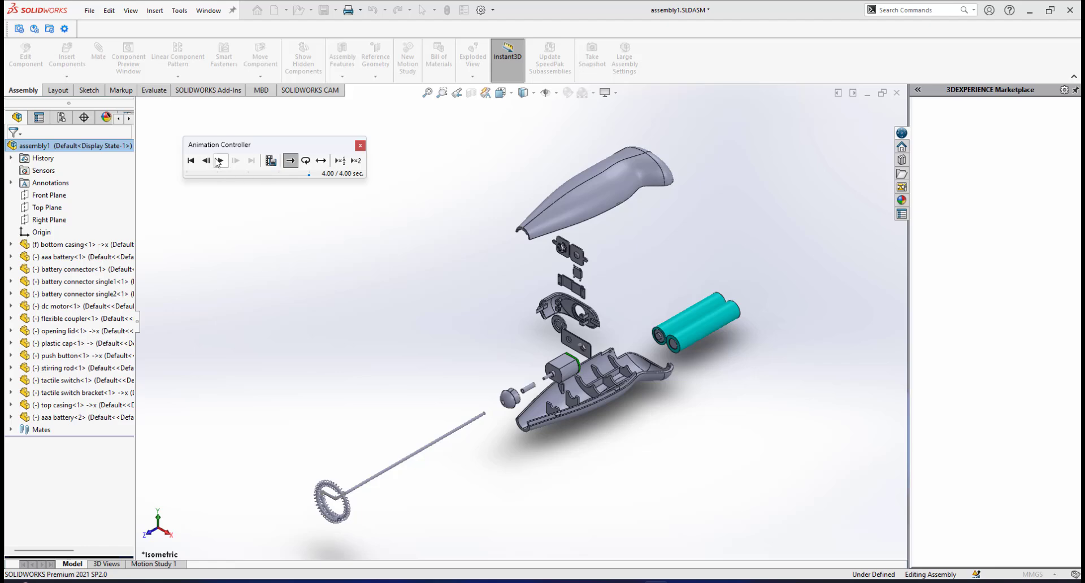
left_click(221, 160)
left_click(360, 148)
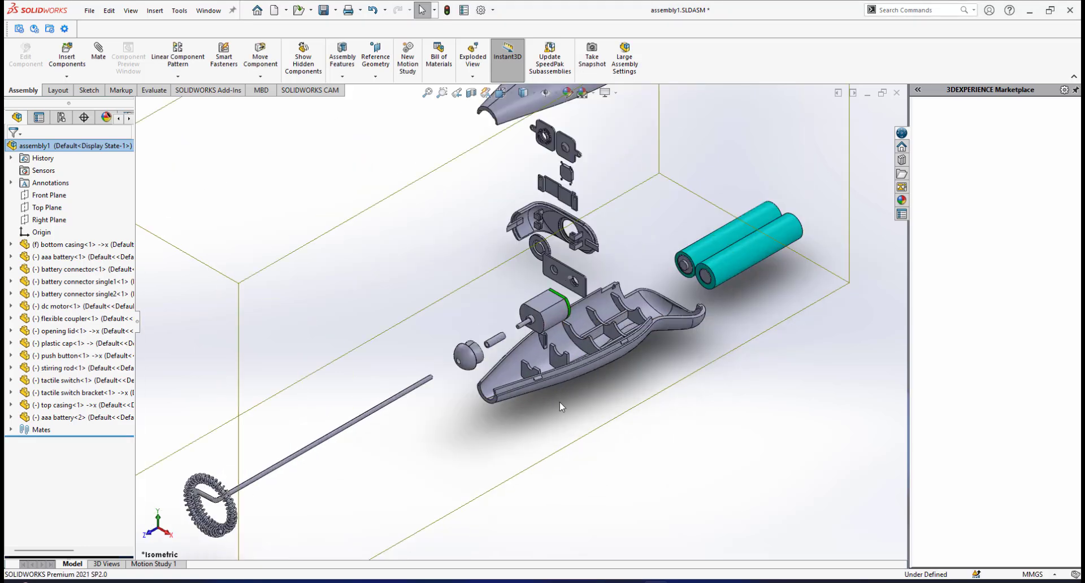
Play the collapse animation of the exploded assembly and close the animation controls.
right_click(43, 146)
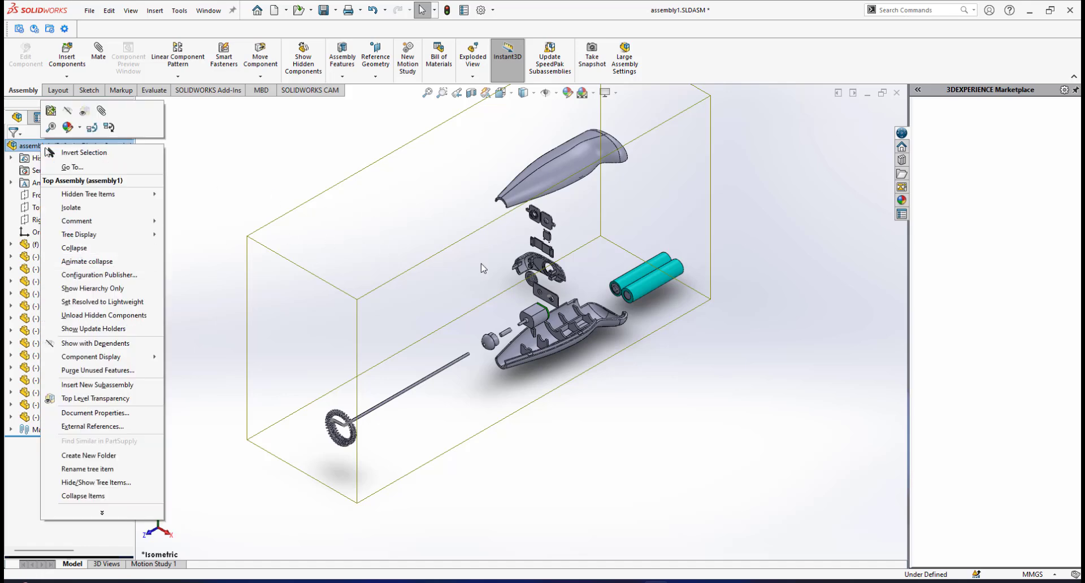
scroll(484, 263, "up", 1)
scroll(582, 247, "down", 1)
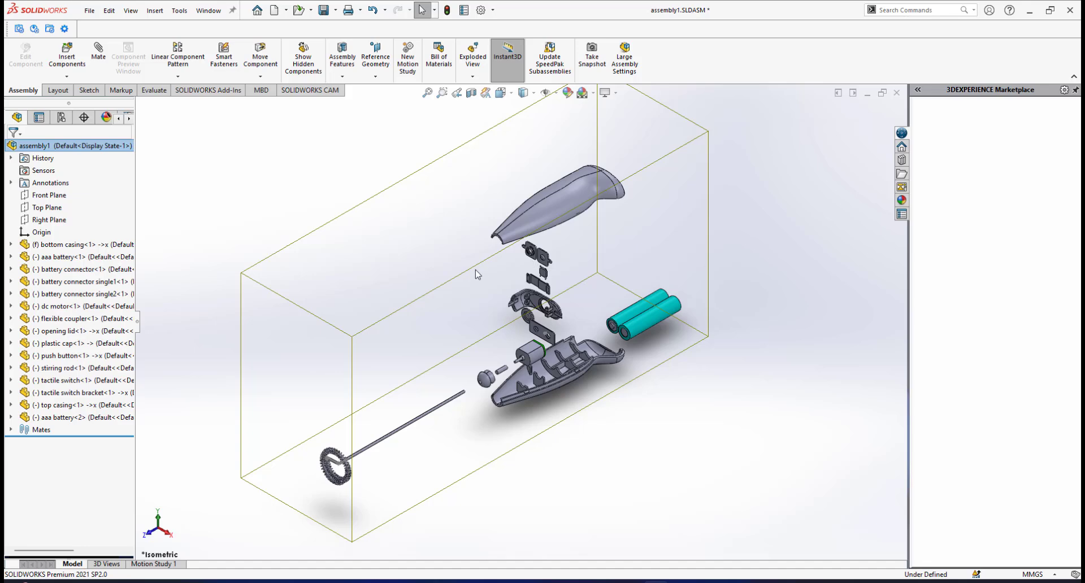
right_click(58, 146)
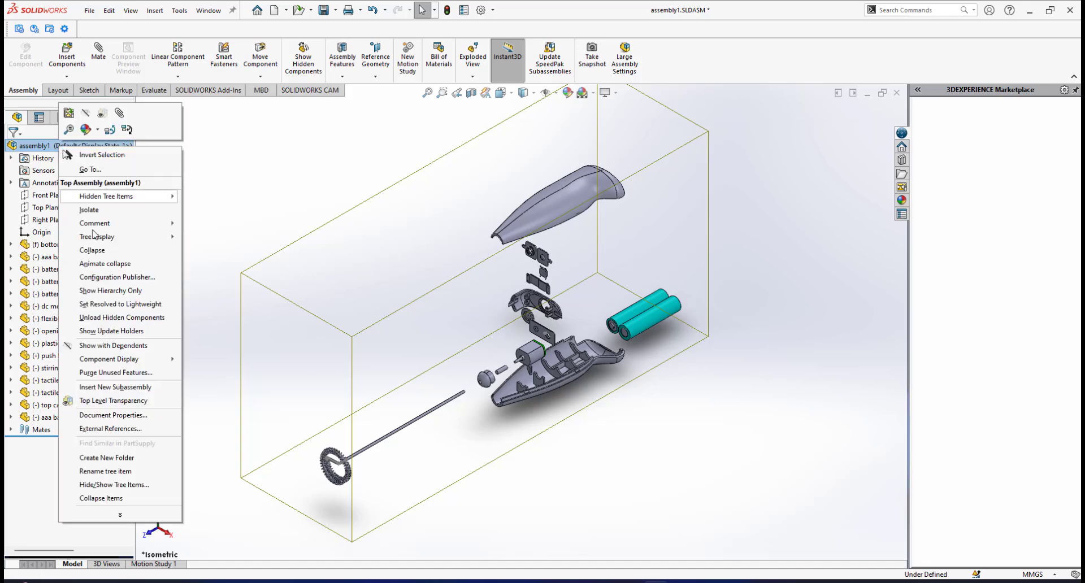
left_click(102, 266)
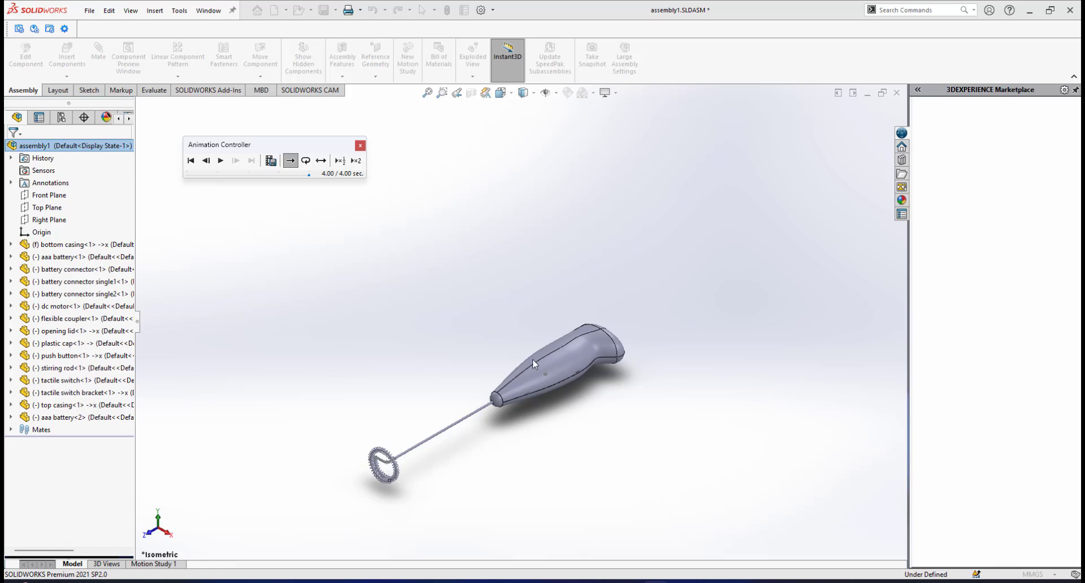
left_click(360, 146)
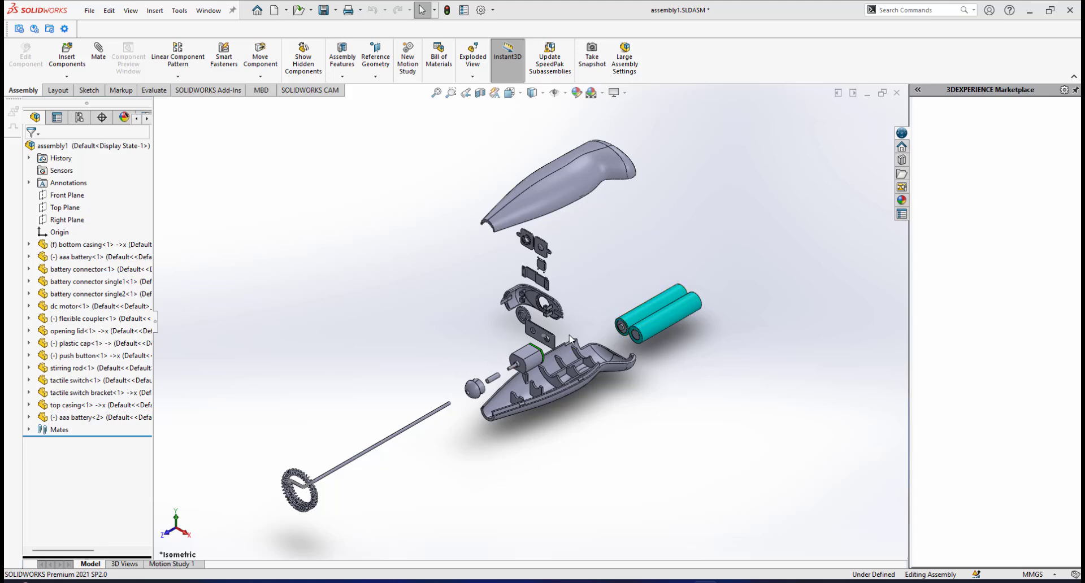
Examine the exploded components overall, from the casings, batteries and lid parts to the motor, coupler, plastic cap and stirring rod.
scroll(570, 337, "down", 2)
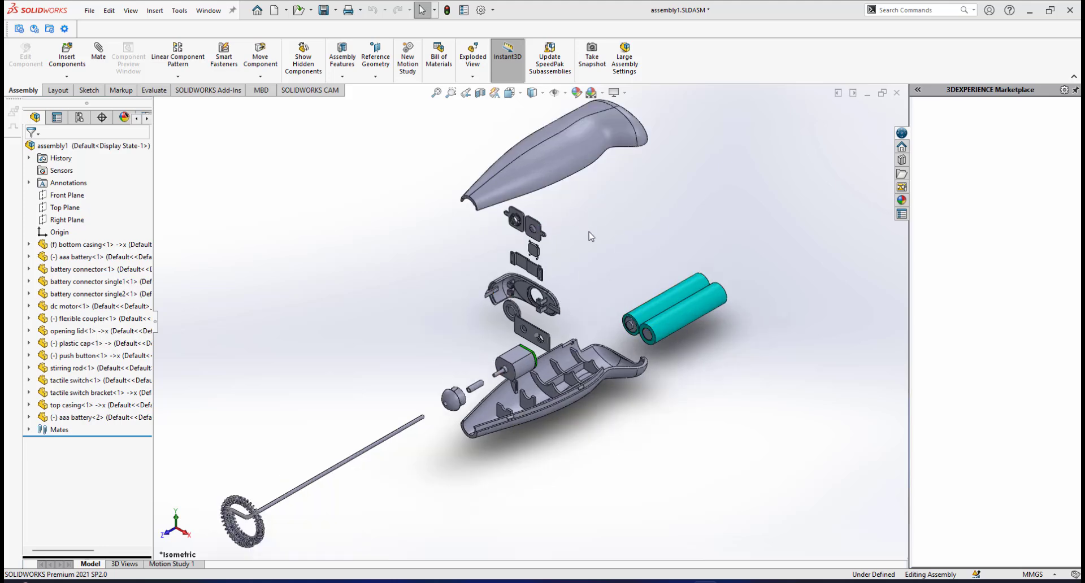
scroll(519, 390, "up", 2)
scroll(588, 331, "down", 2)
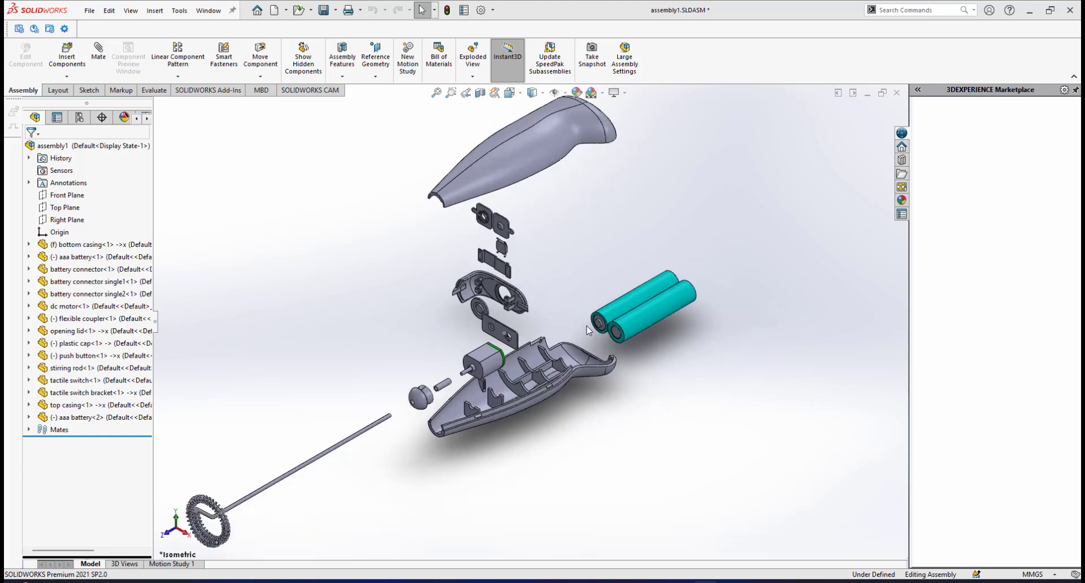
scroll(494, 346, "up", 2)
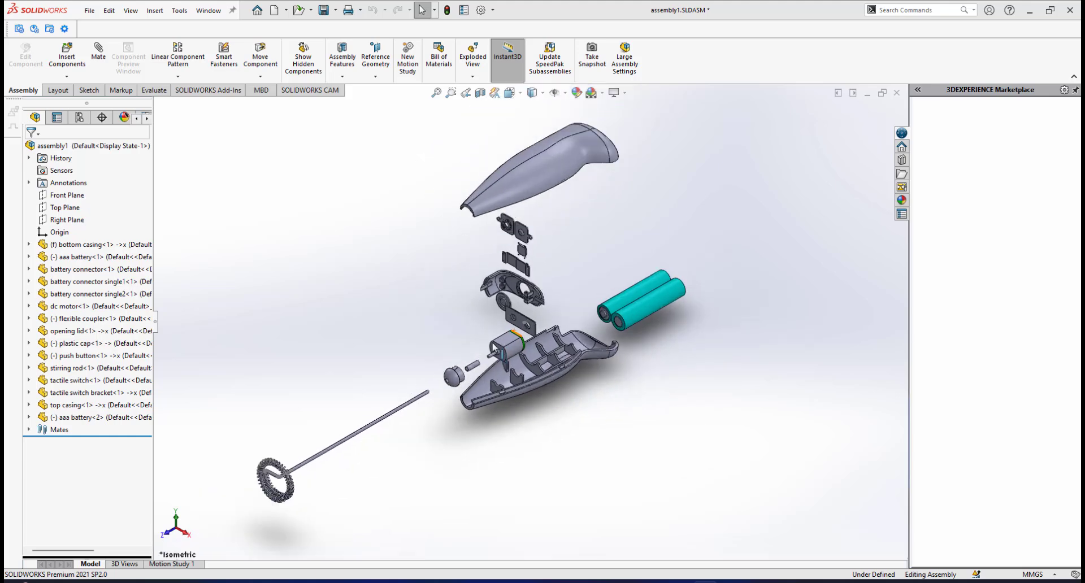
scroll(521, 211, "down", 2)
scroll(529, 212, "down", 2)
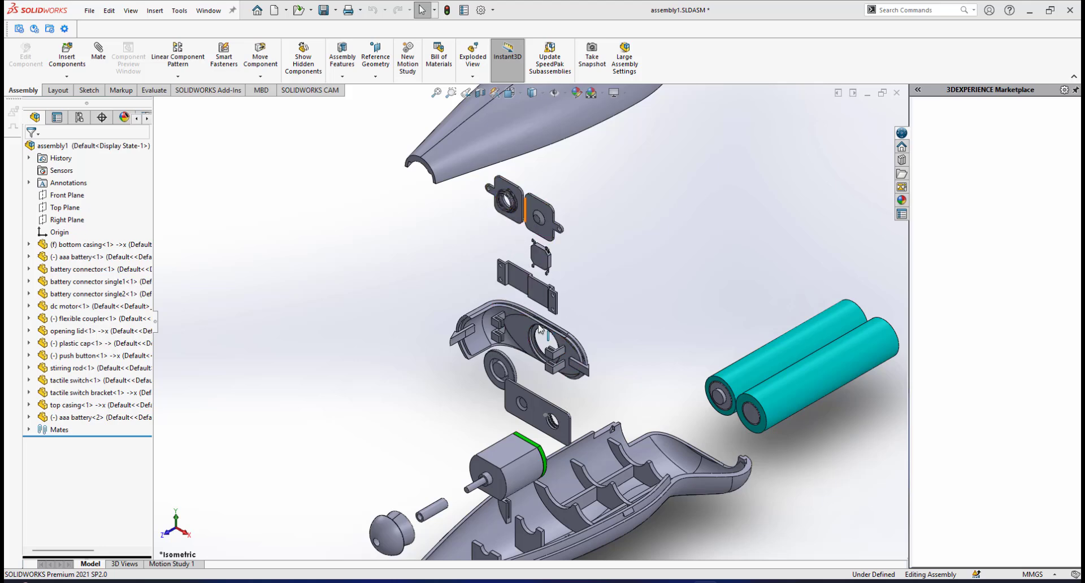
scroll(558, 424, "up", 2)
scroll(506, 406, "up", 2)
scroll(506, 390, "up", 1)
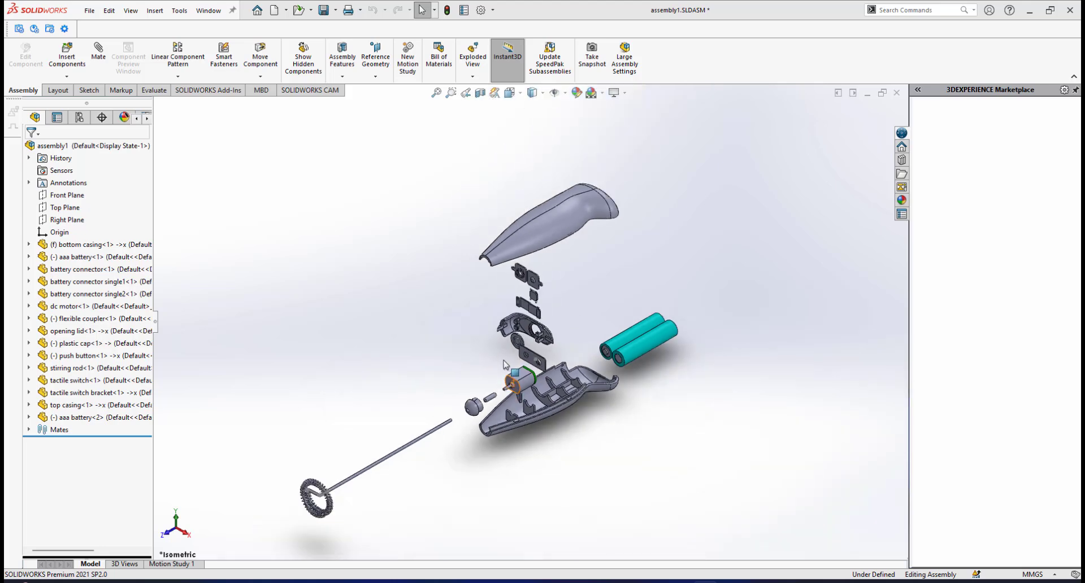
scroll(505, 367, "down", 1)
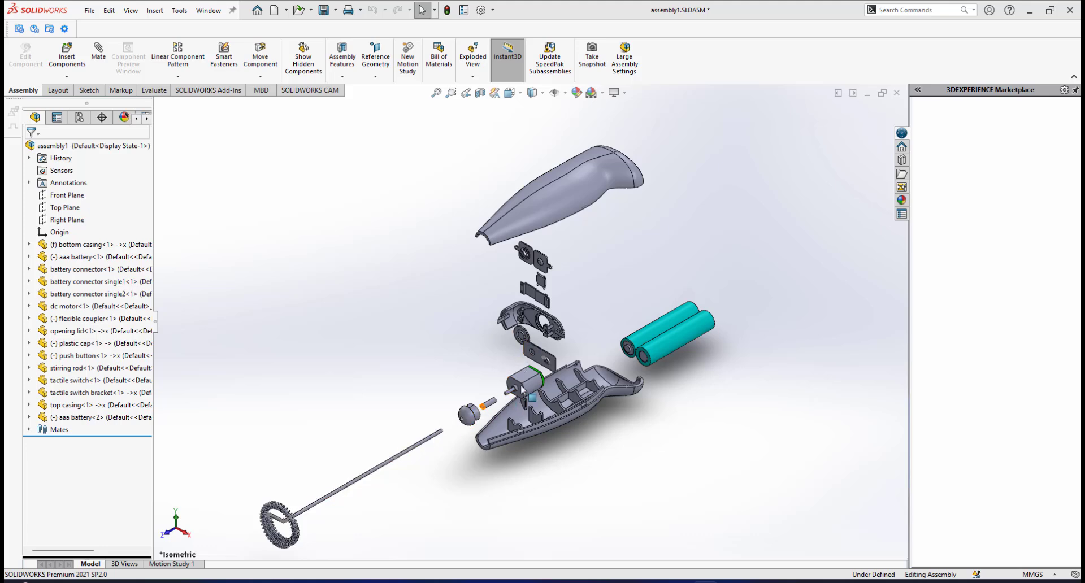
scroll(441, 447, "down", 1)
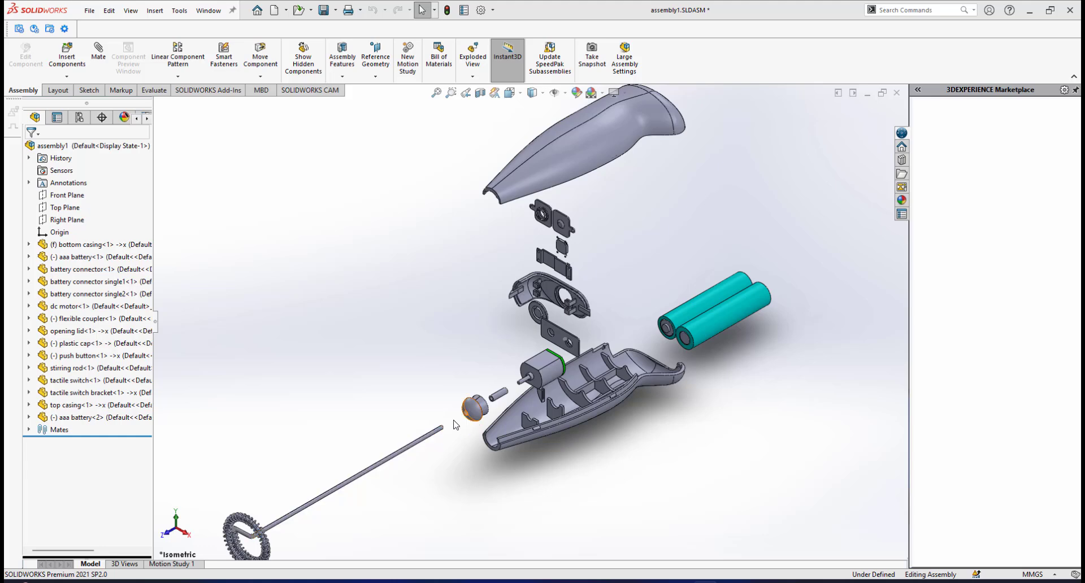
scroll(542, 365, "up", 1)
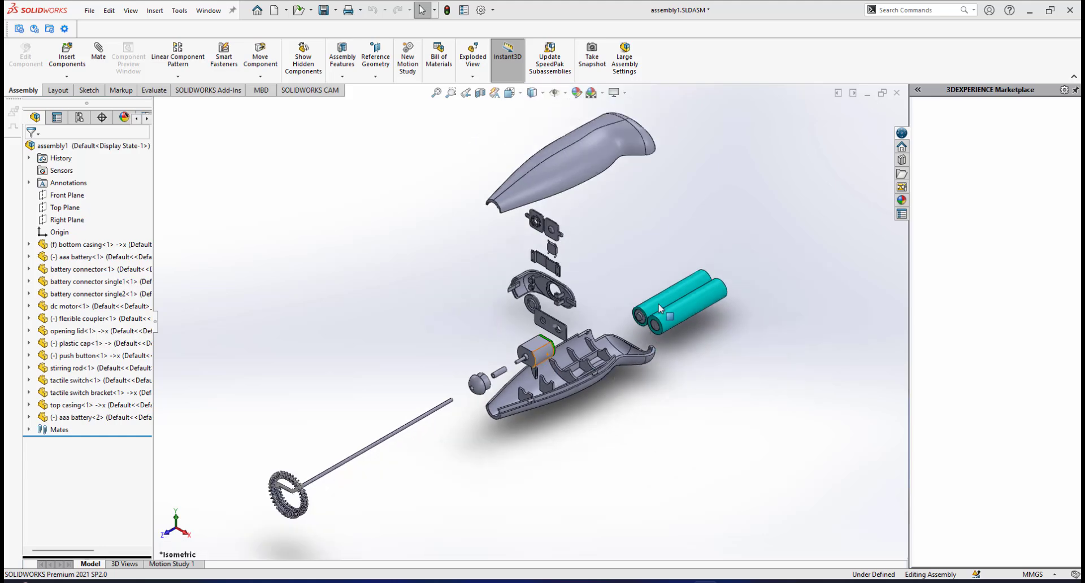
scroll(627, 344, "down", 2)
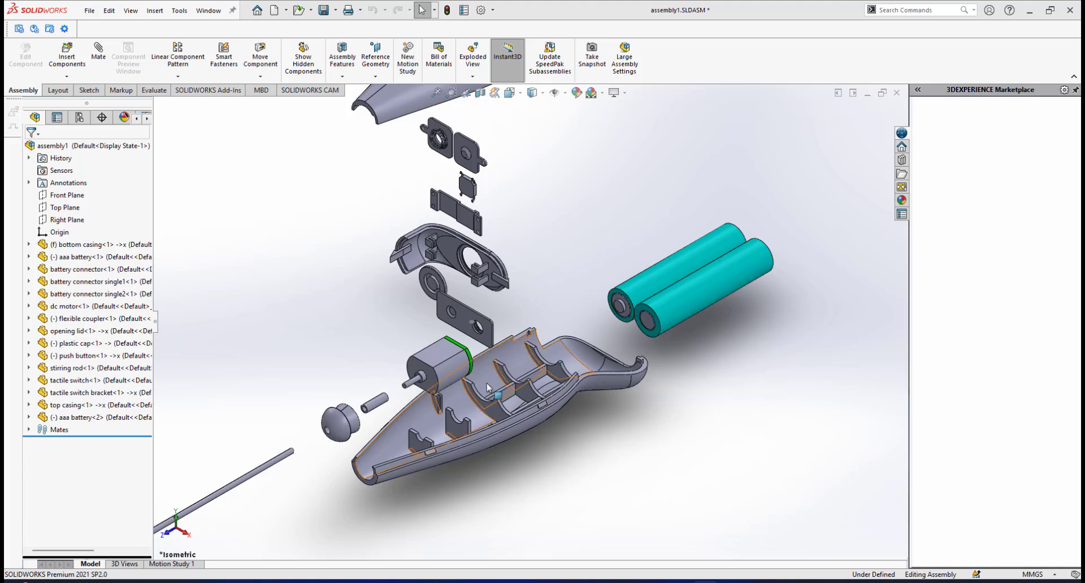
scroll(526, 361, "down", 2)
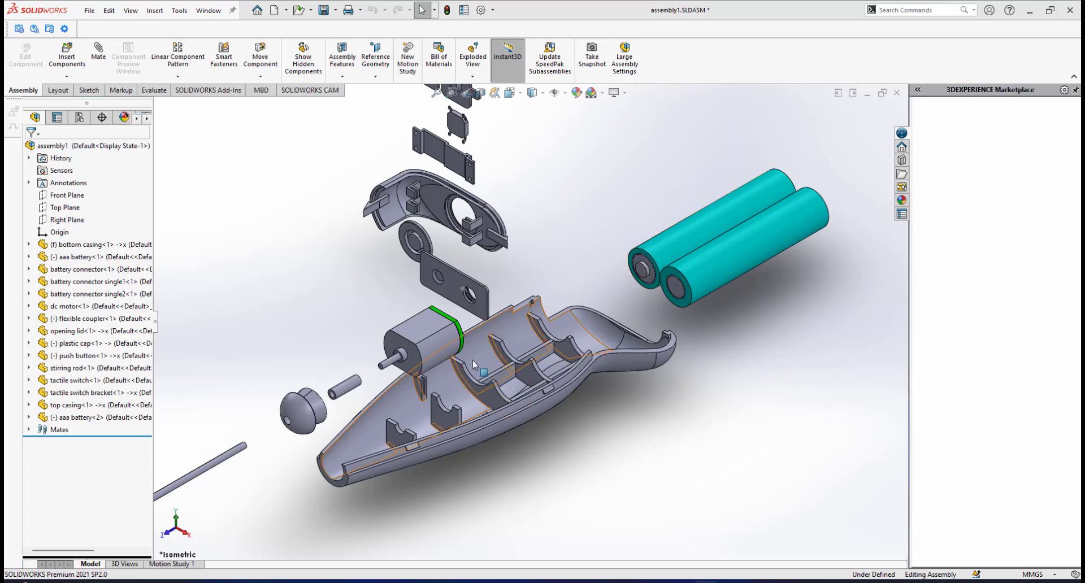
scroll(472, 359, "up", 4)
scroll(466, 311, "down", 2)
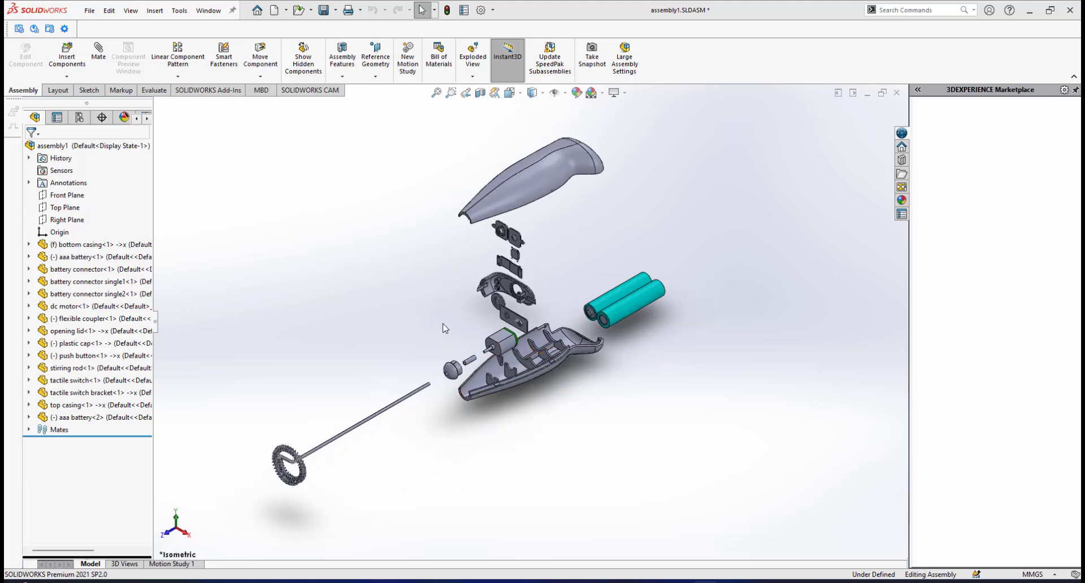
Inspect the tactile switch, its bracket and the battery connectors up close, then the push button, opening lid and motor.
scroll(469, 313, "down", 5)
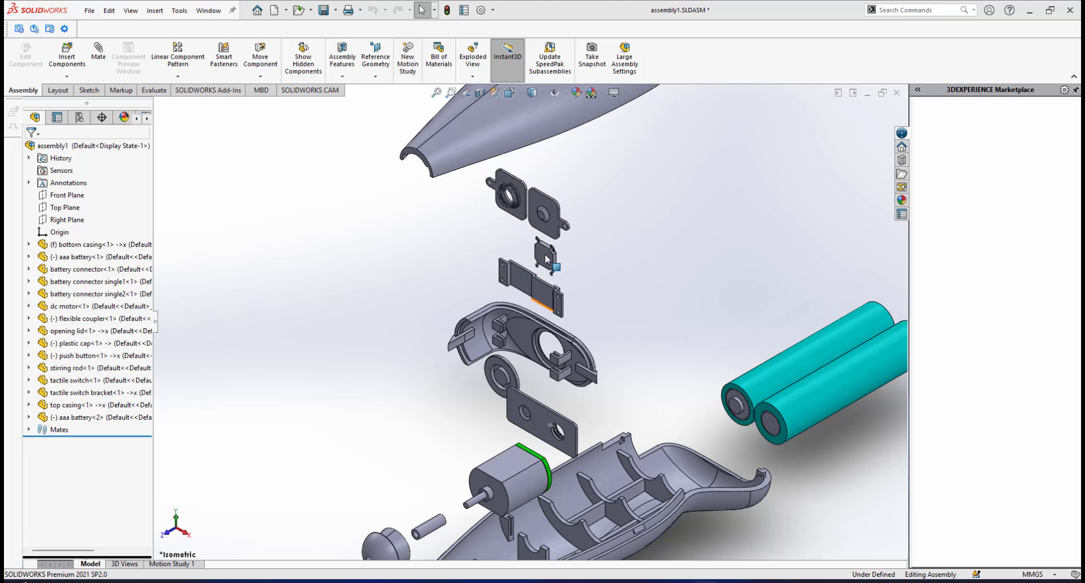
scroll(545, 259, "down", 3)
scroll(528, 263, "down", 2)
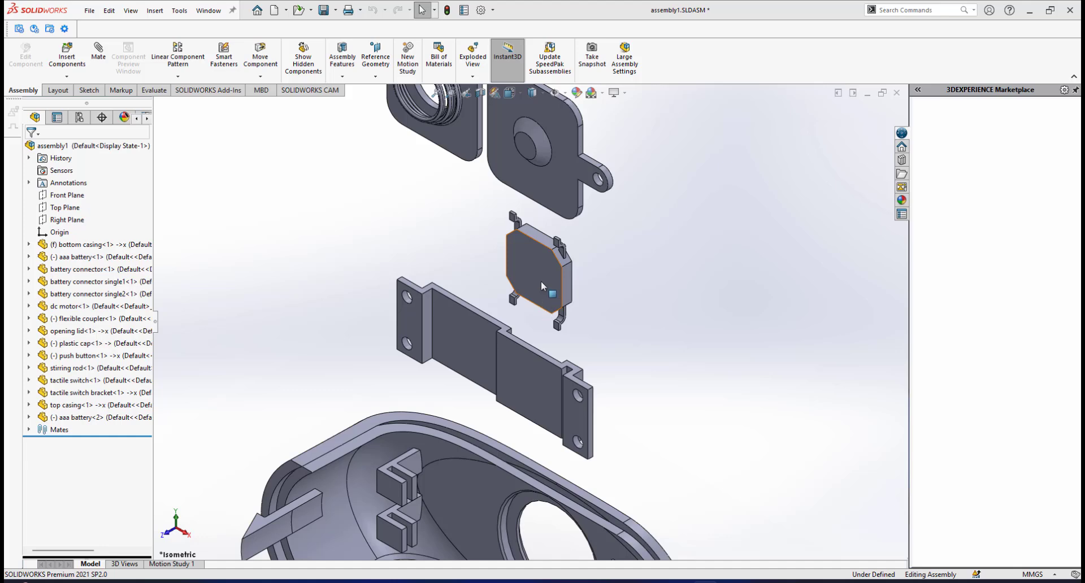
scroll(534, 374, "up", 4)
middle_click_drag(506, 551, 468, 405, "ctrl")
scroll(468, 405, "up", 1)
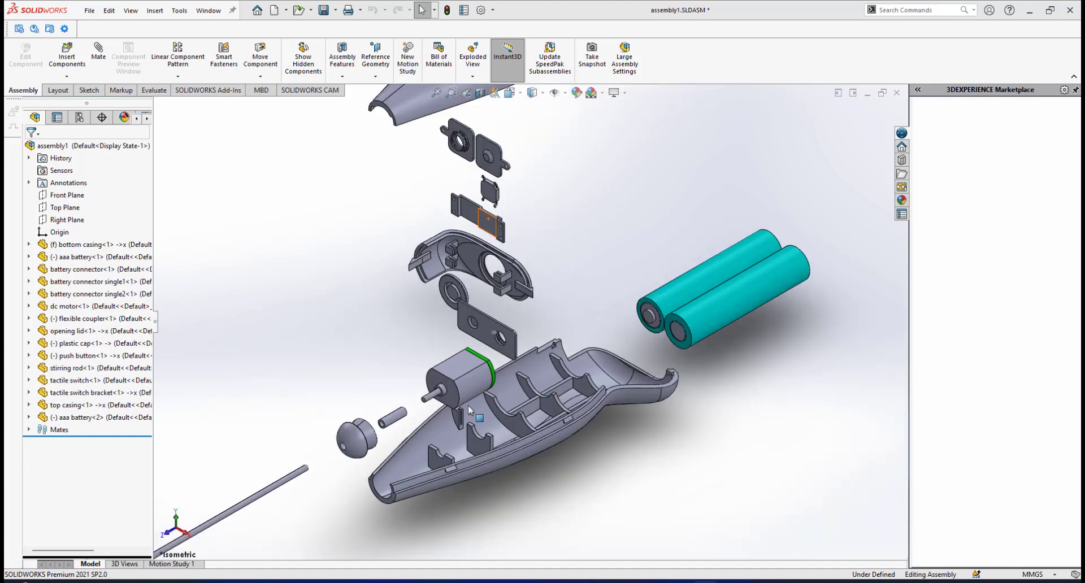
scroll(421, 424, "up", 2)
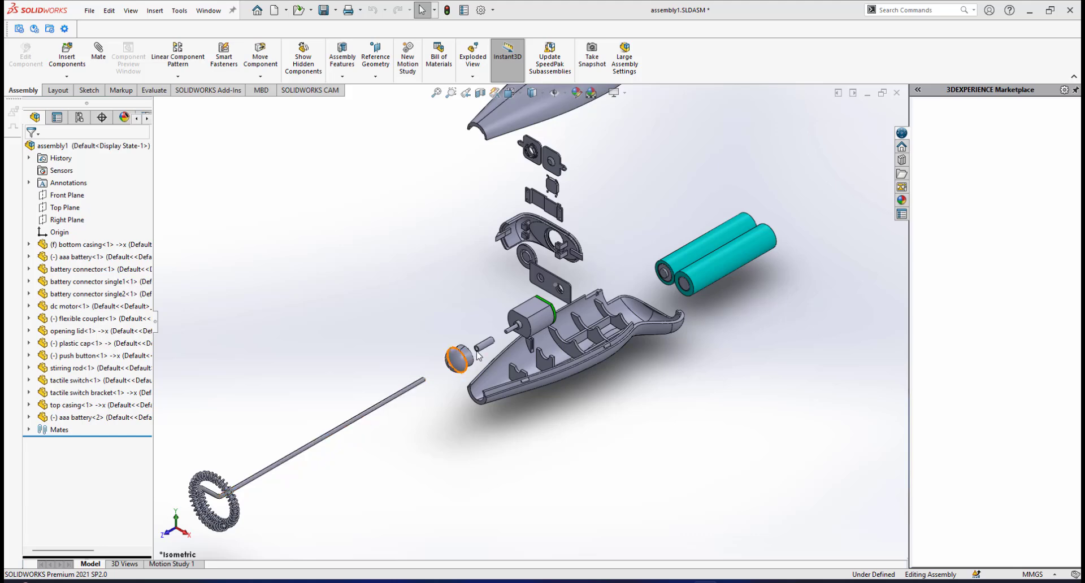
scroll(520, 327, "up", 1)
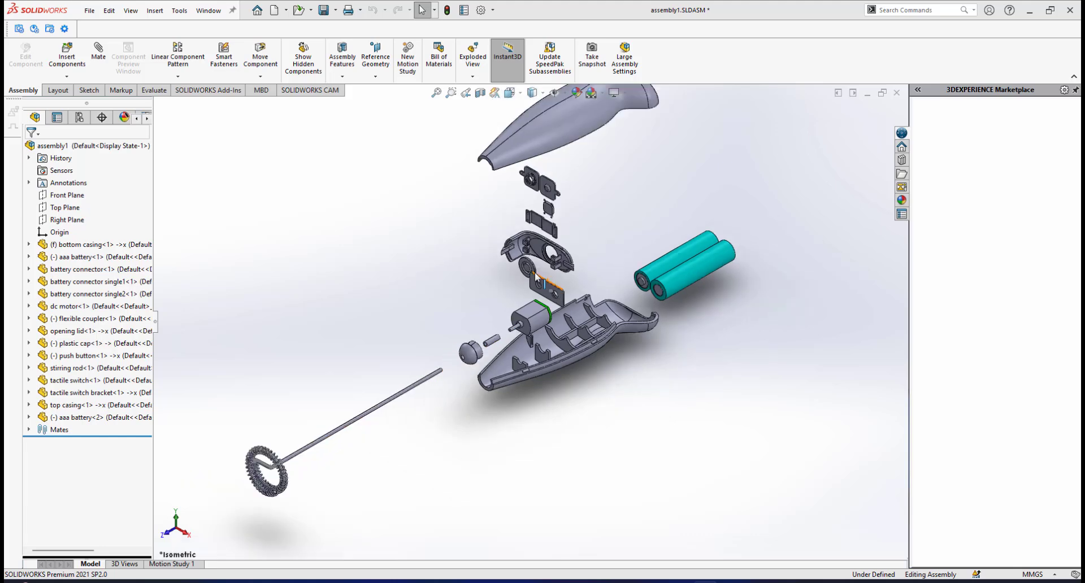
scroll(532, 274, "down", 2)
scroll(531, 305, "up", 2)
scroll(534, 245, "down", 1)
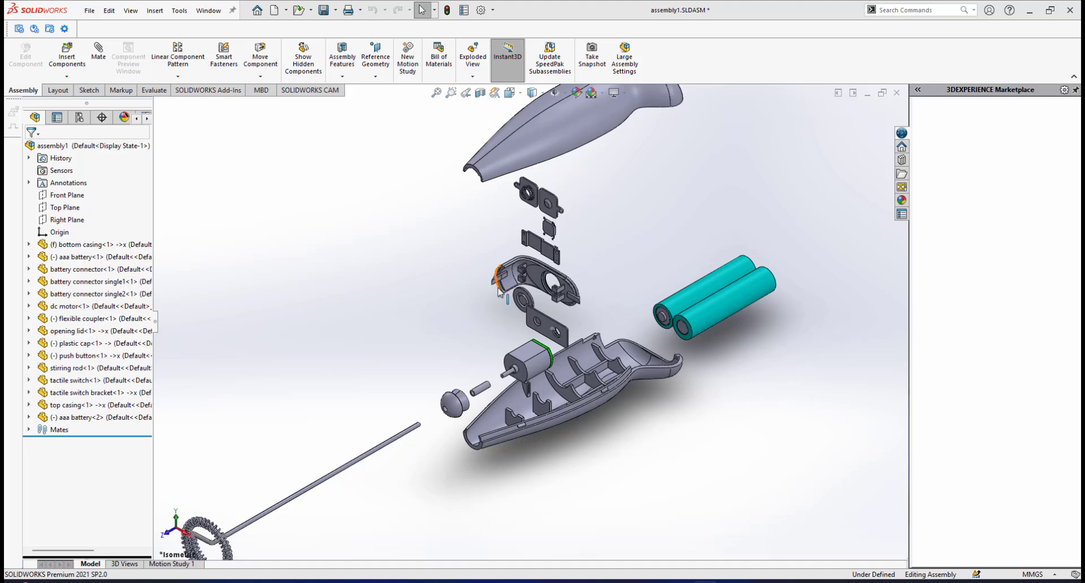
scroll(499, 291, "down", 1)
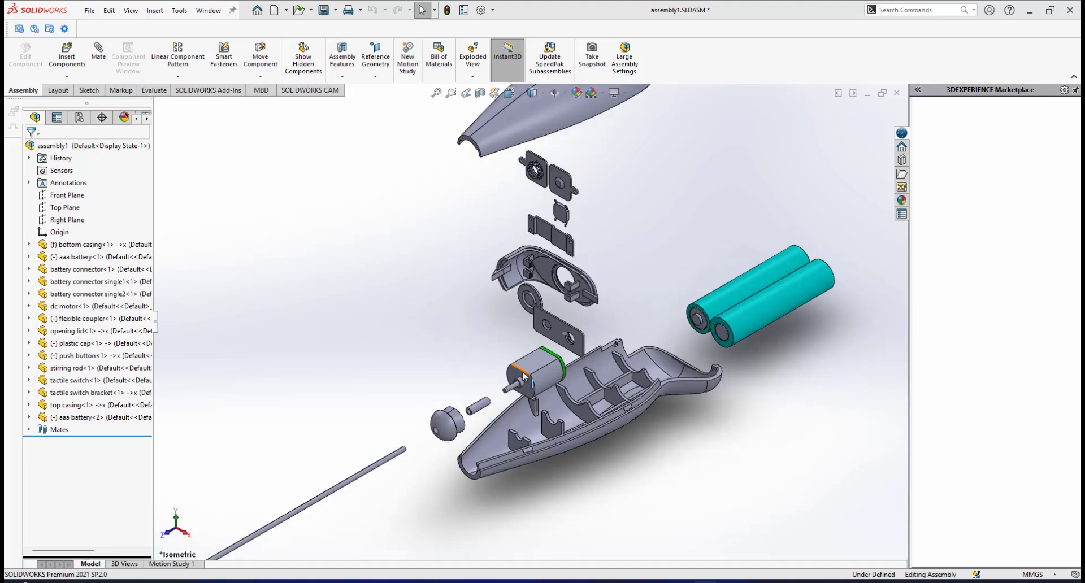
Start an explode line sketch for the exploded frother assembly.
scroll(552, 314, "up", 2)
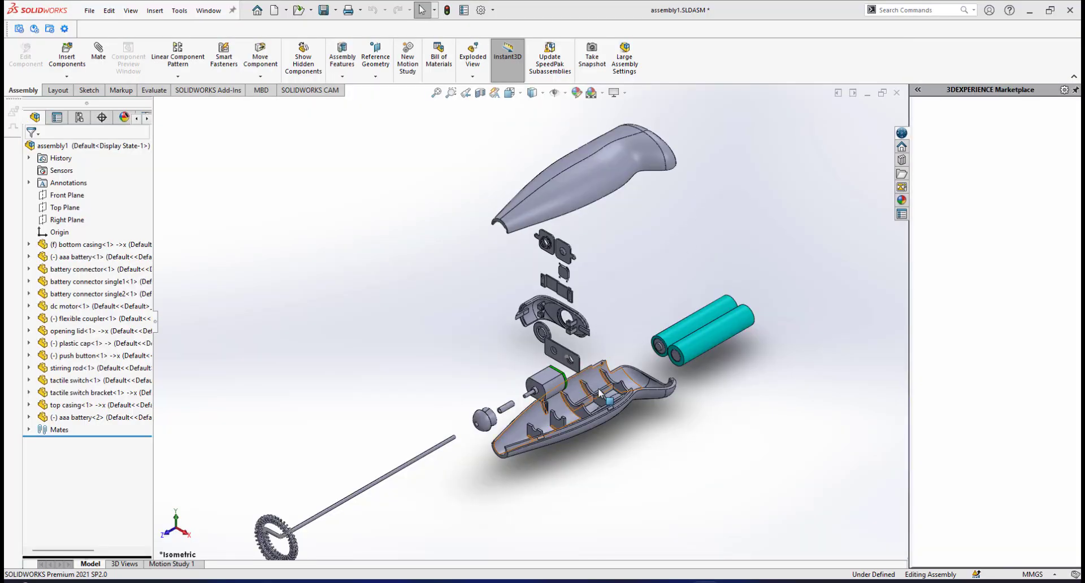
scroll(598, 389, "up", 2)
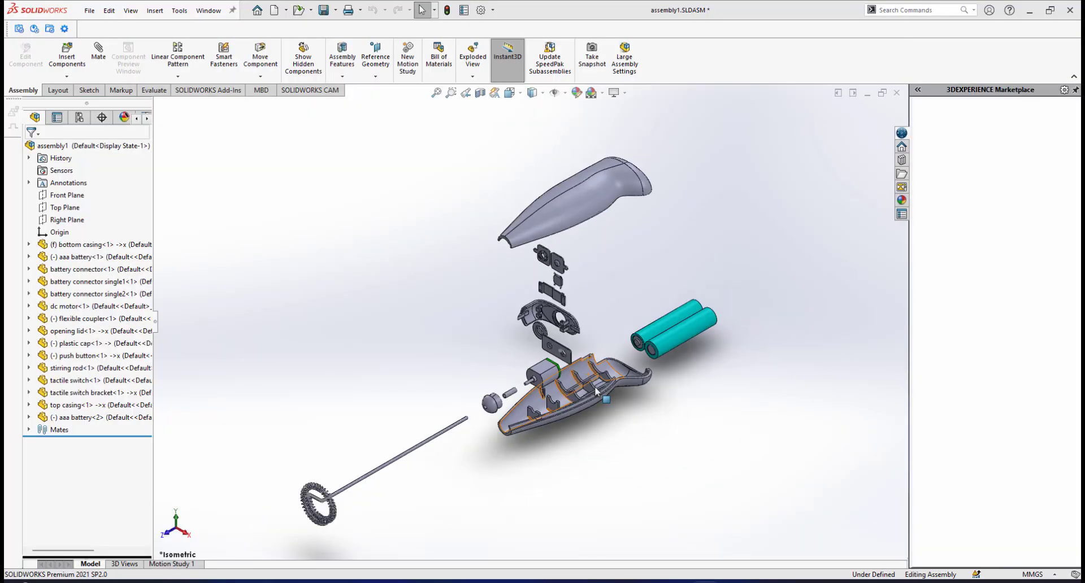
scroll(595, 386, "down", 2)
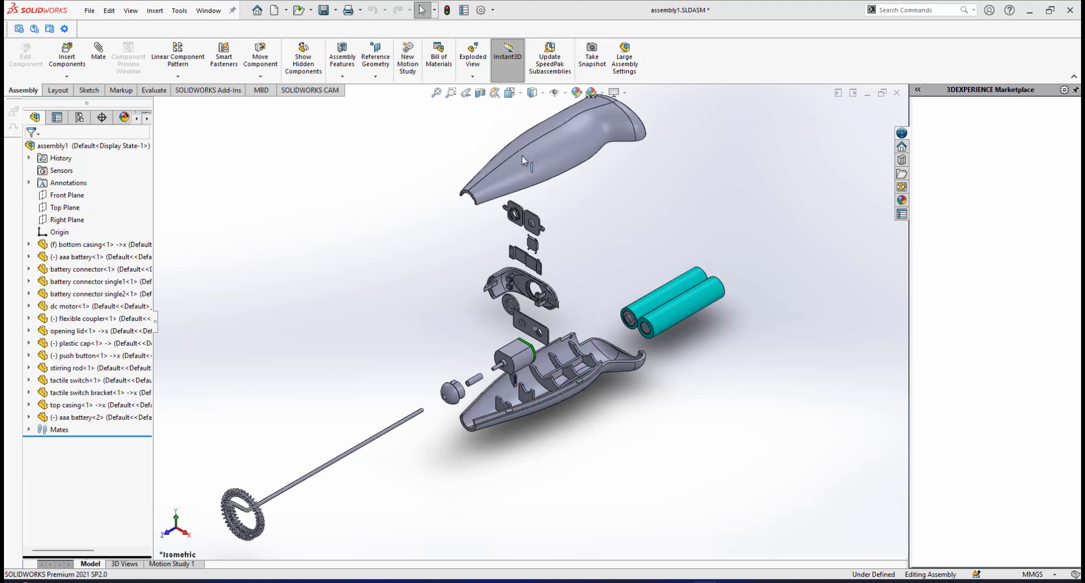
left_click(471, 79)
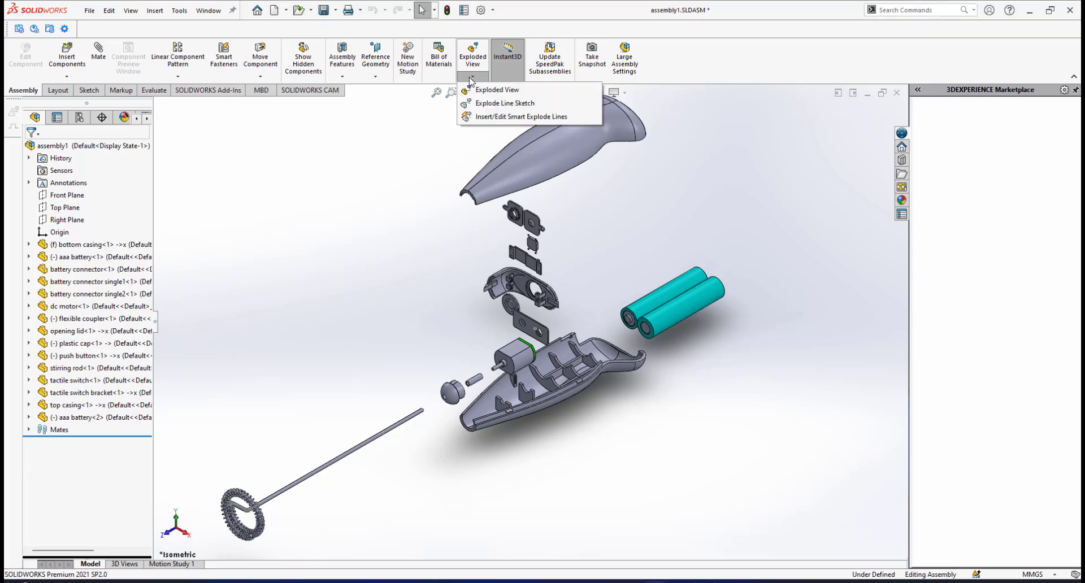
left_click(502, 105)
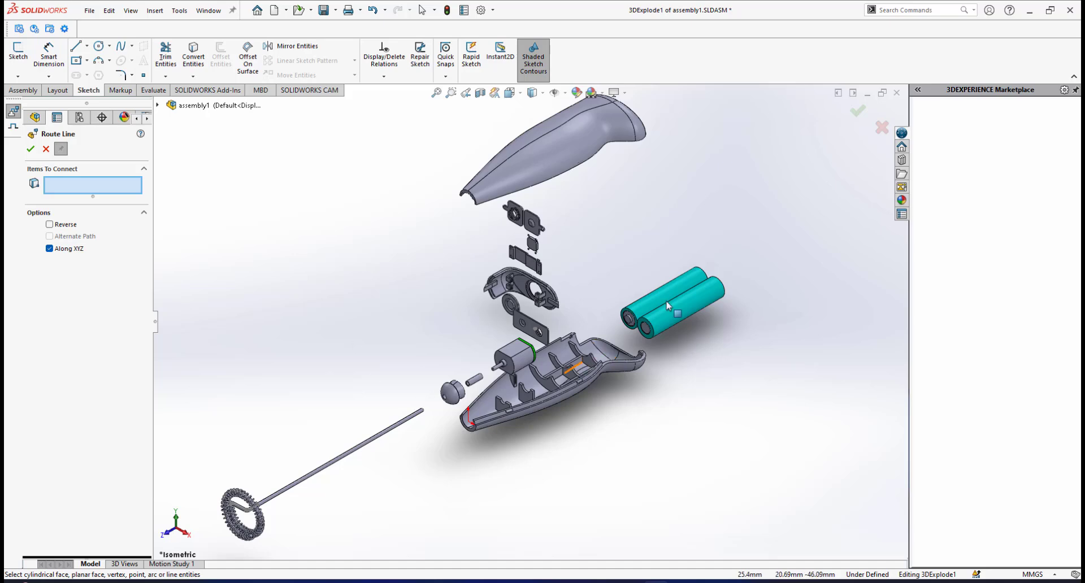
Create a route line from the cylindrical face of the second AAA battery to the curved rib face of its bottom casing cradle.
scroll(578, 390, "up", 2)
scroll(551, 374, "down", 1)
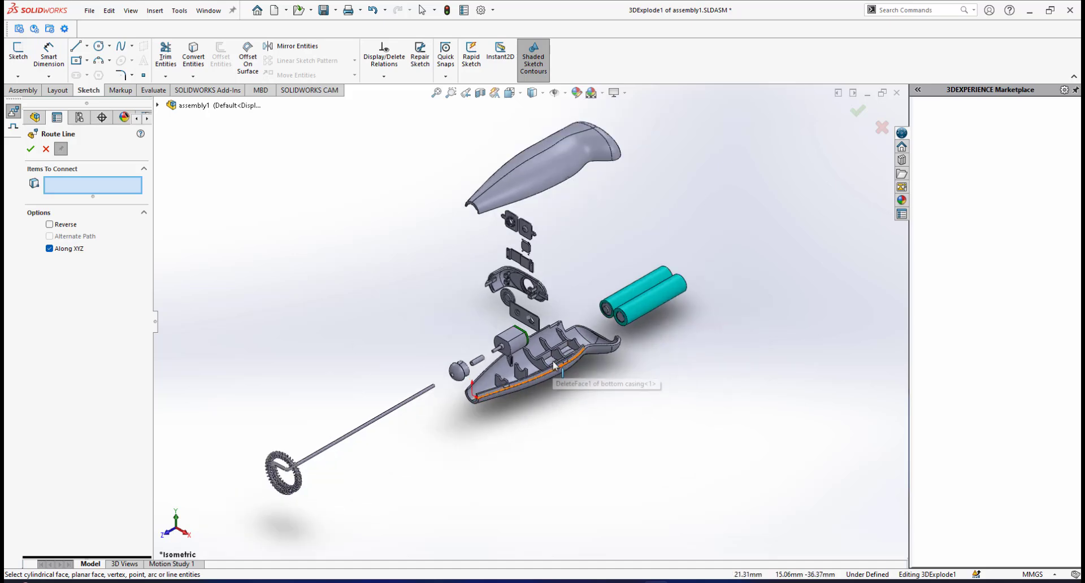
middle_click_drag(473, 340, 482, 333, "ctrl")
scroll(537, 361, "up", 1)
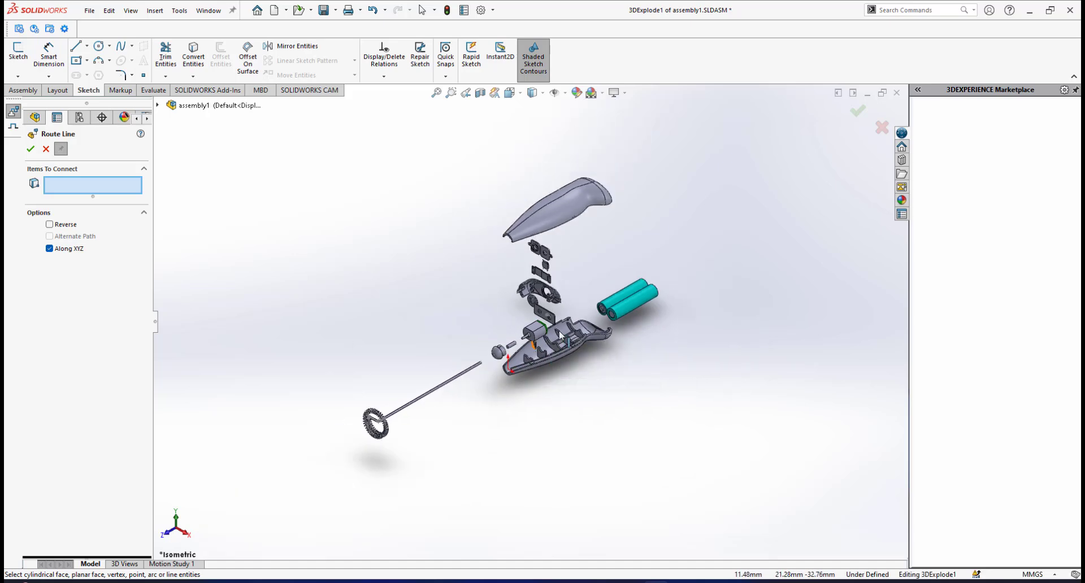
scroll(556, 353, "down", 3)
scroll(642, 299, "down", 1)
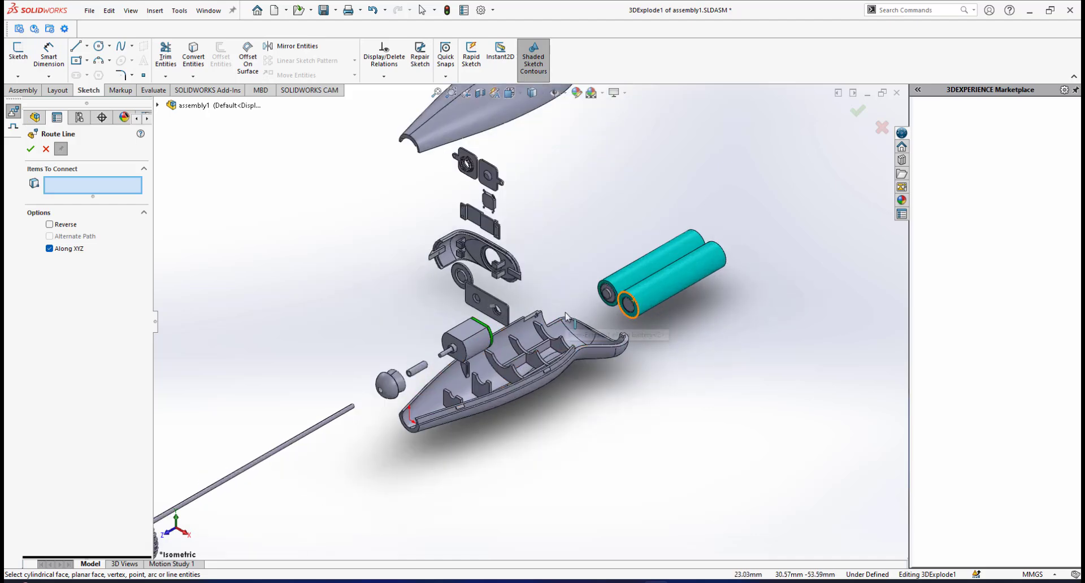
scroll(552, 326, "down", 2)
scroll(552, 327, "up", 3)
scroll(534, 331, "down", 2)
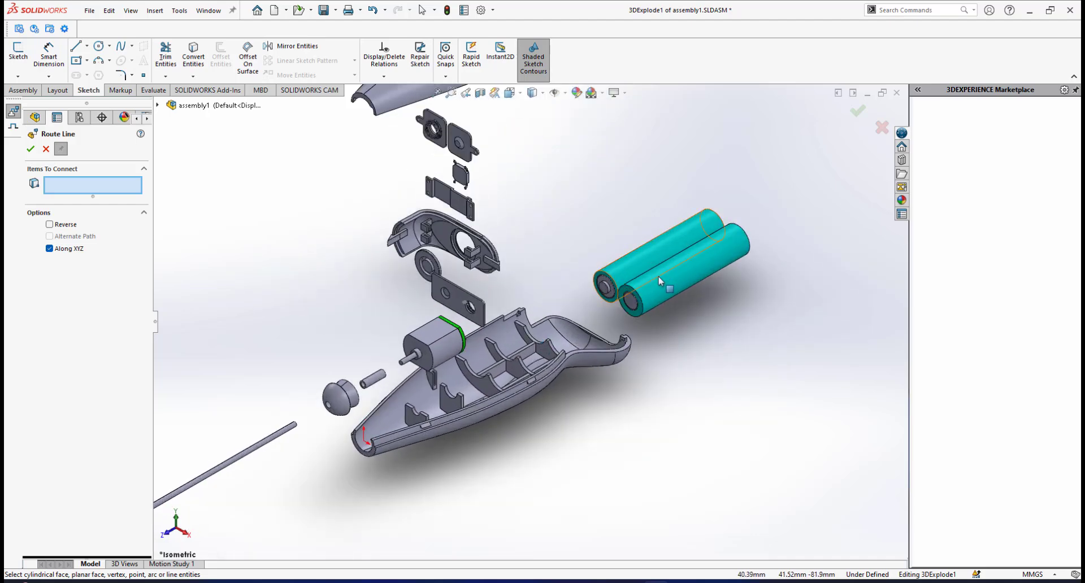
scroll(588, 336, "down", 2)
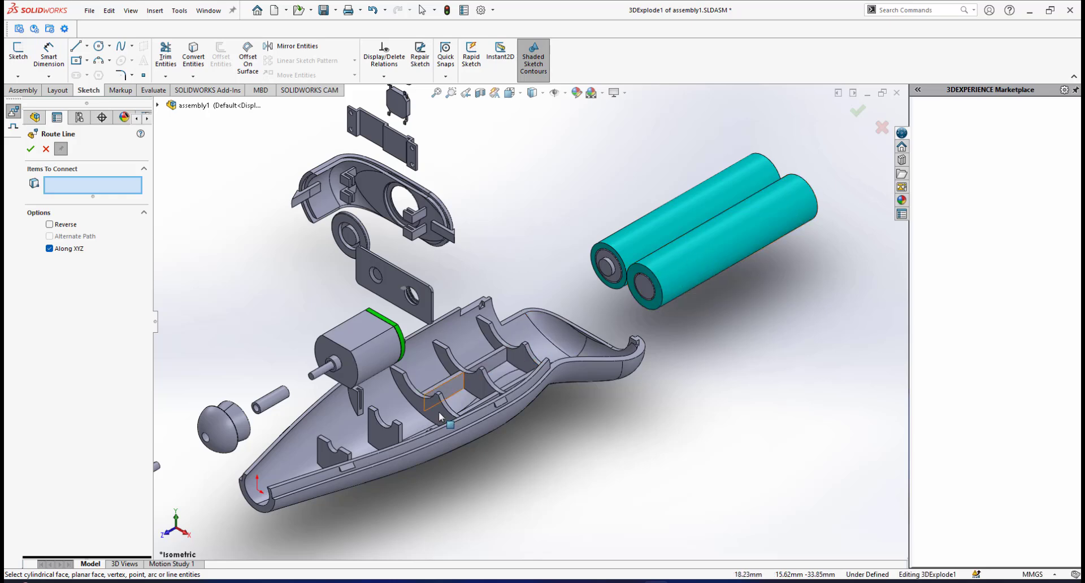
scroll(440, 417, "down", 2)
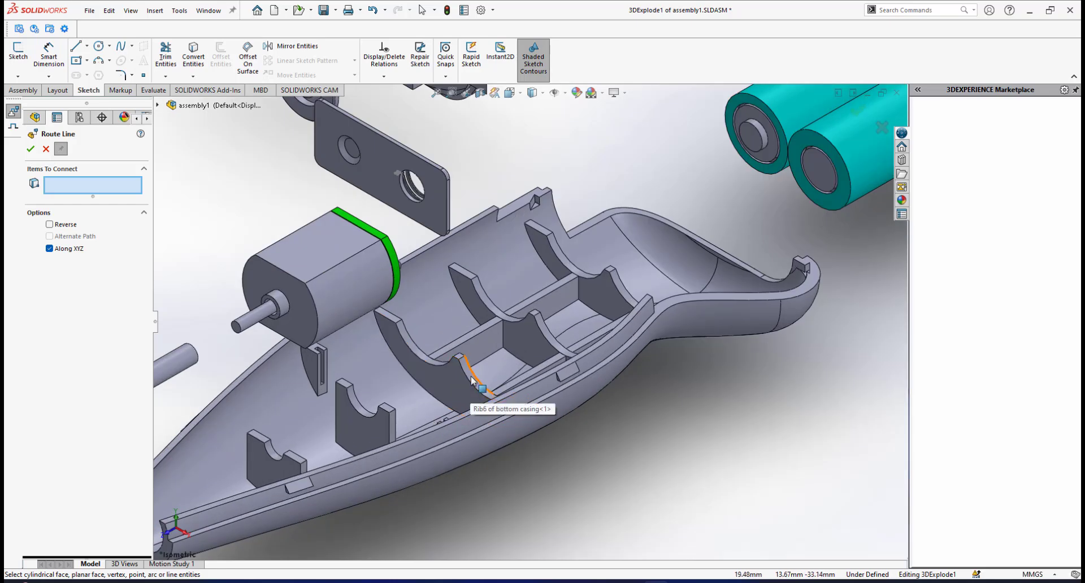
key("f")
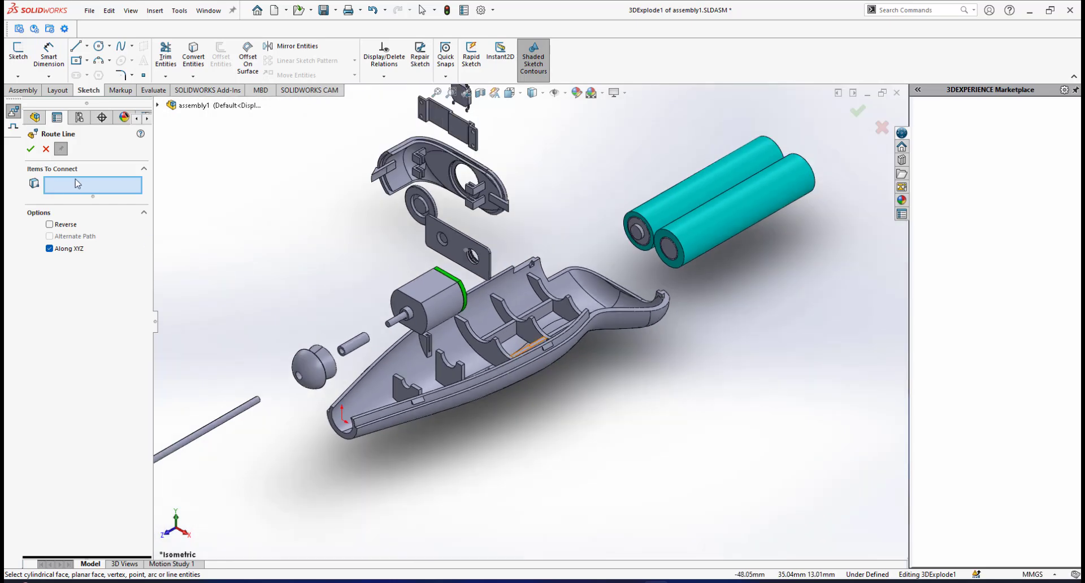
left_click(713, 221)
scroll(511, 374, "down", 3)
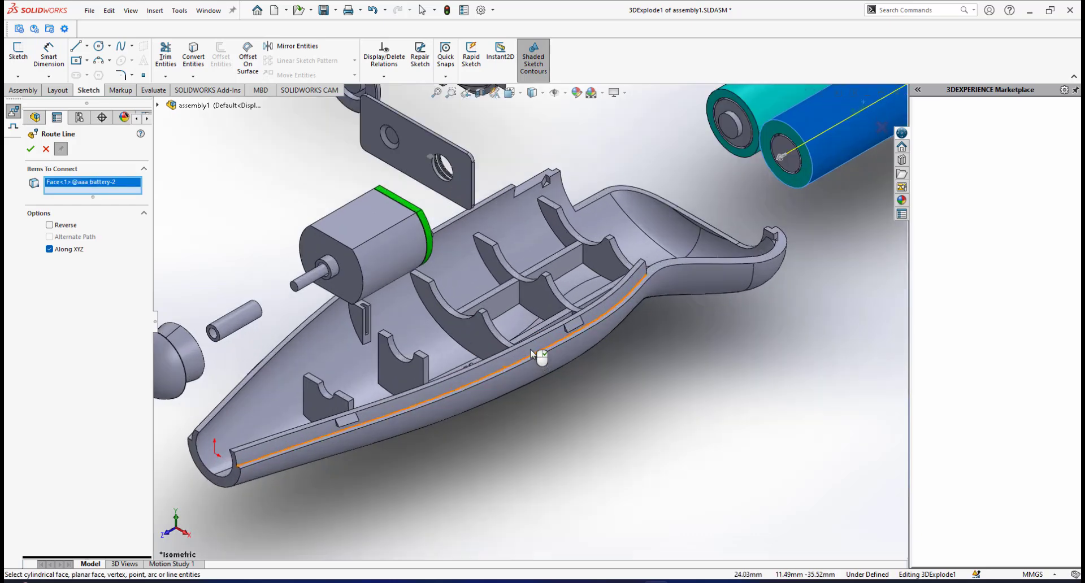
left_click(486, 326)
scroll(485, 334, "up", 3)
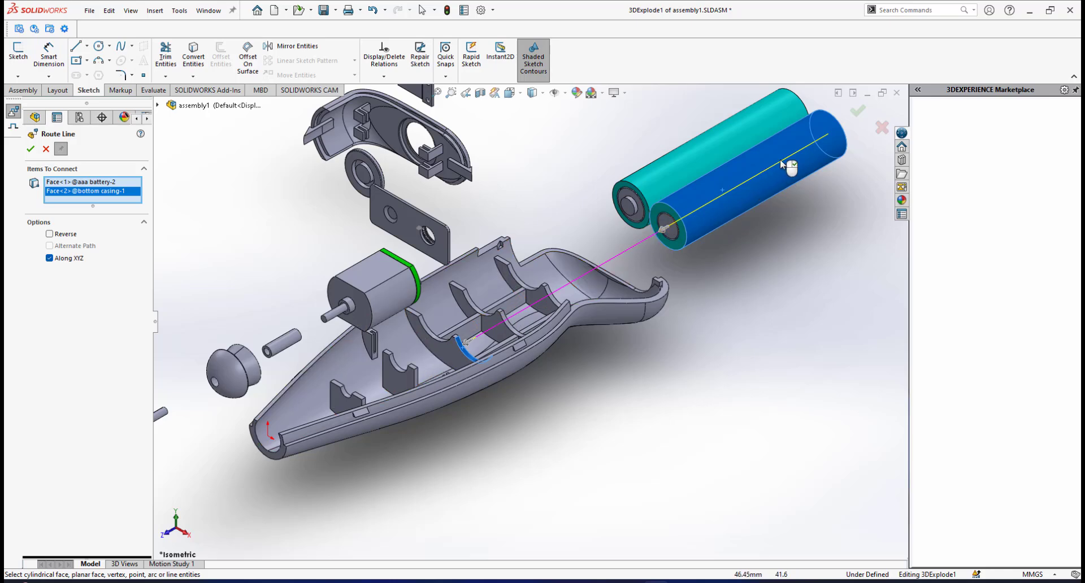
left_click(30, 149)
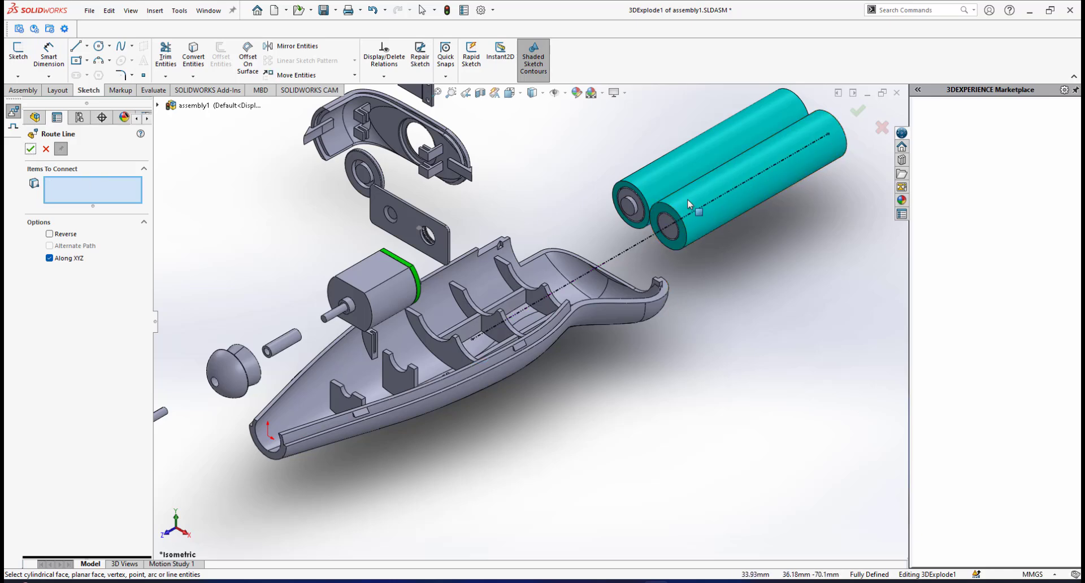
Add a route line connecting the cylindrical face of the first AAA battery to its matching curved rib face in the bottom casing.
scroll(487, 286, "up", 2)
scroll(487, 287, "down", 3)
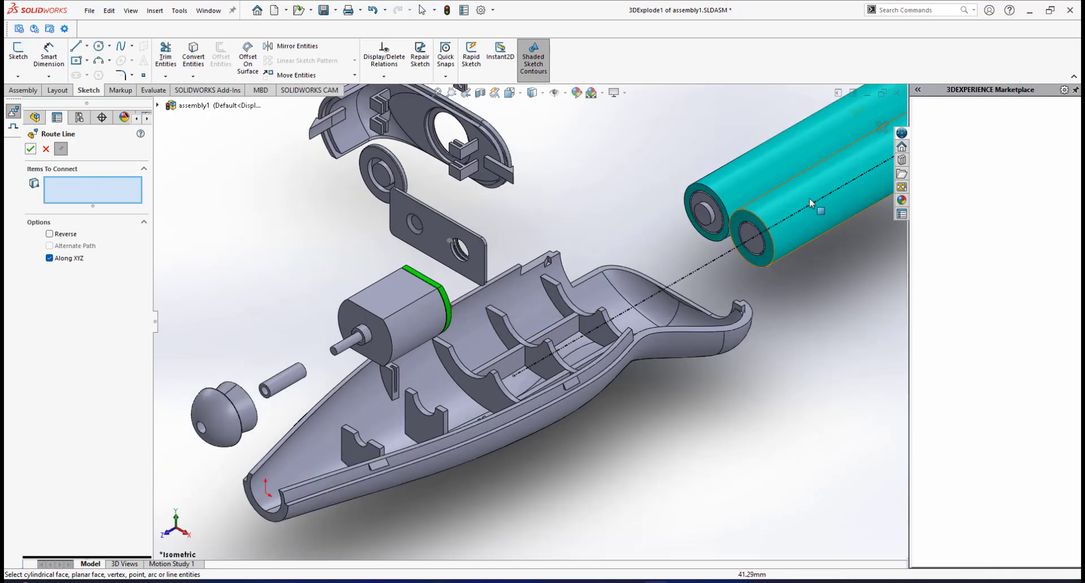
scroll(626, 302, "up", 3)
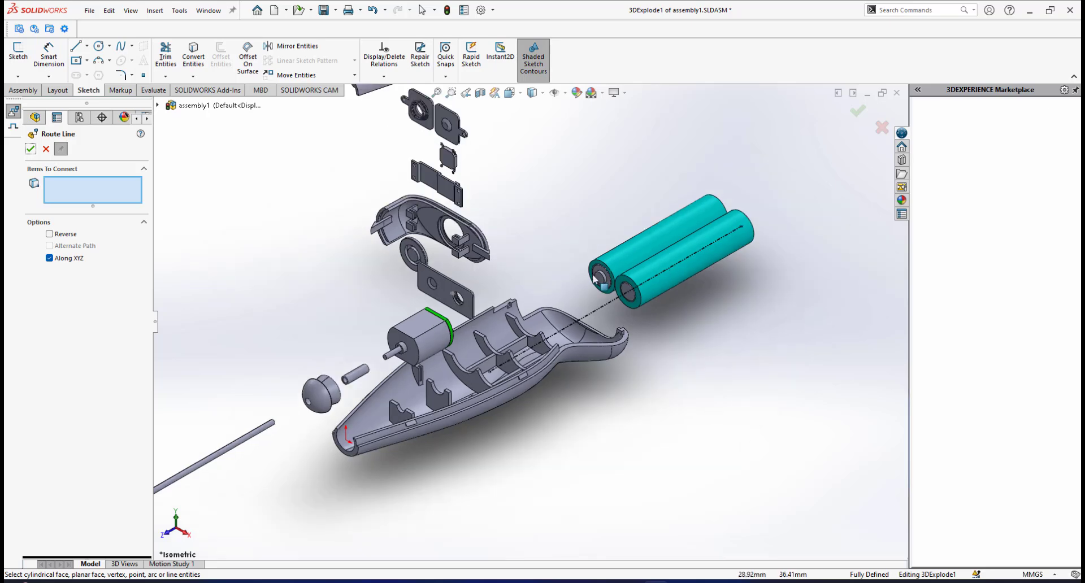
scroll(645, 288, "down", 2)
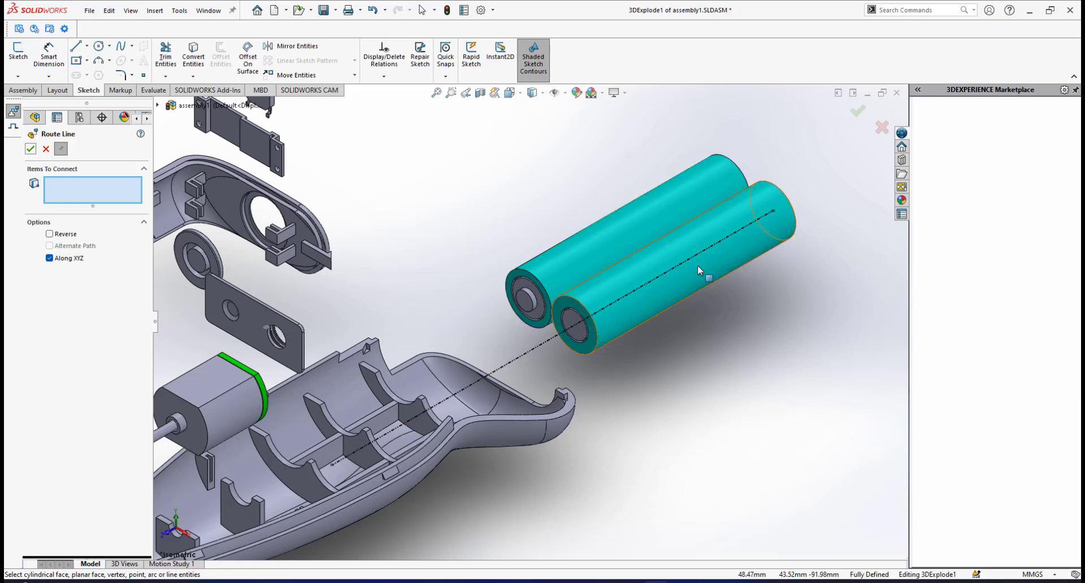
scroll(538, 338, "up", 3)
scroll(616, 322, "down", 2)
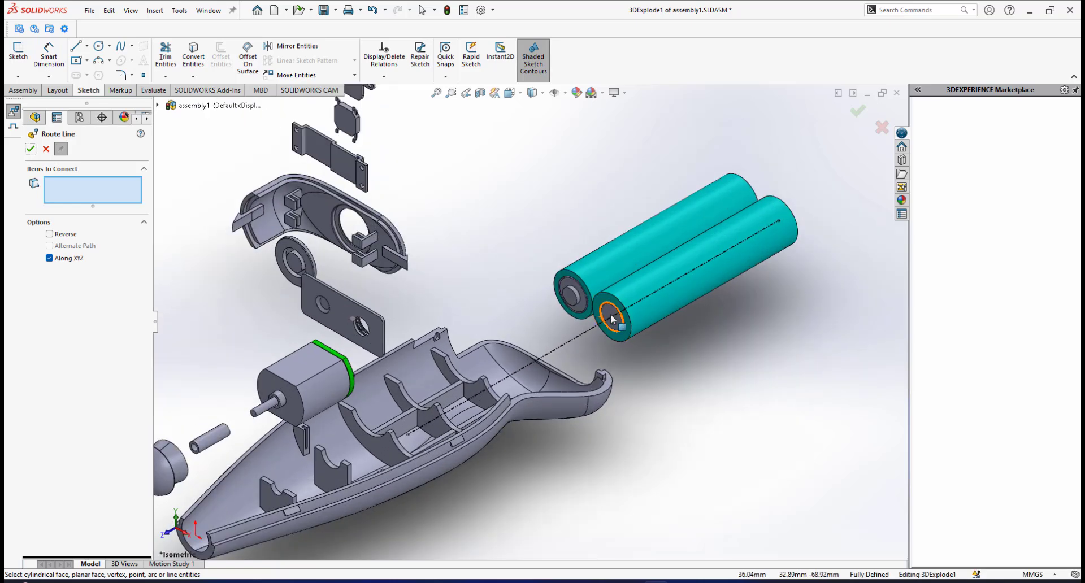
scroll(524, 372, "up", 3)
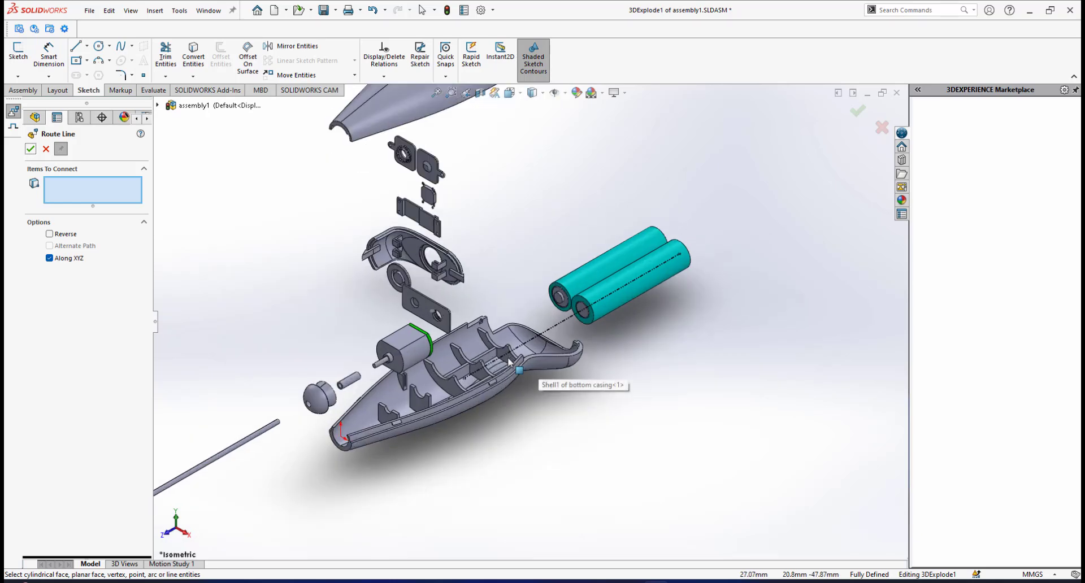
scroll(445, 314, "up", 2)
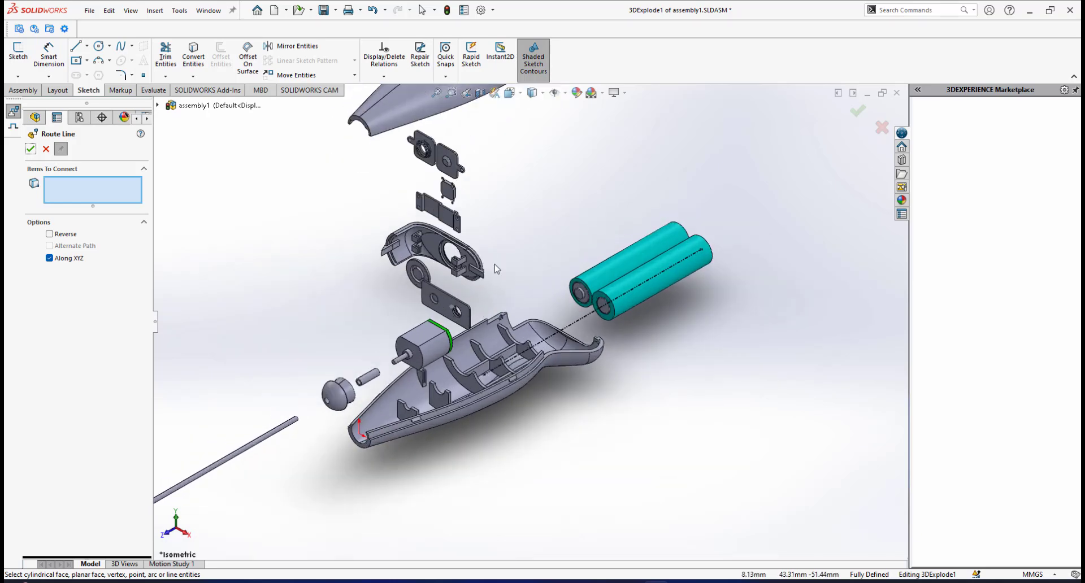
scroll(496, 269, "down", 1)
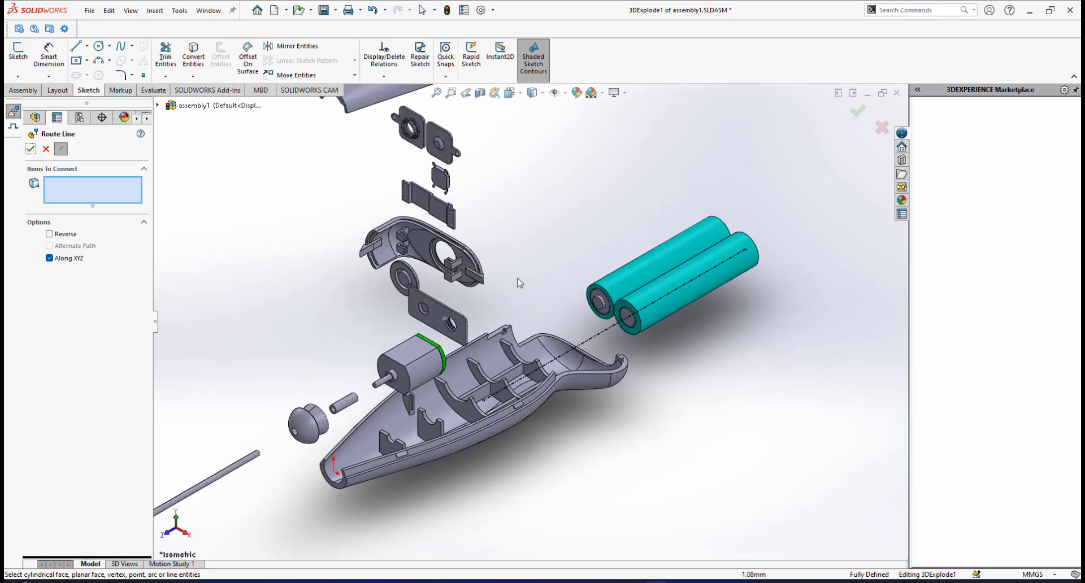
left_click(643, 274)
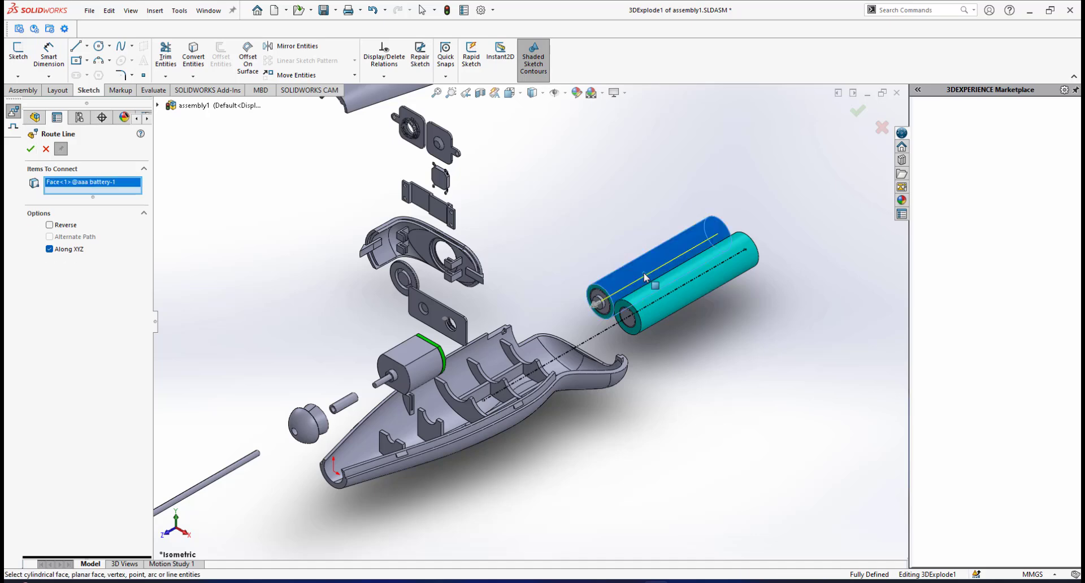
scroll(494, 387, "down", 2)
left_click(480, 383)
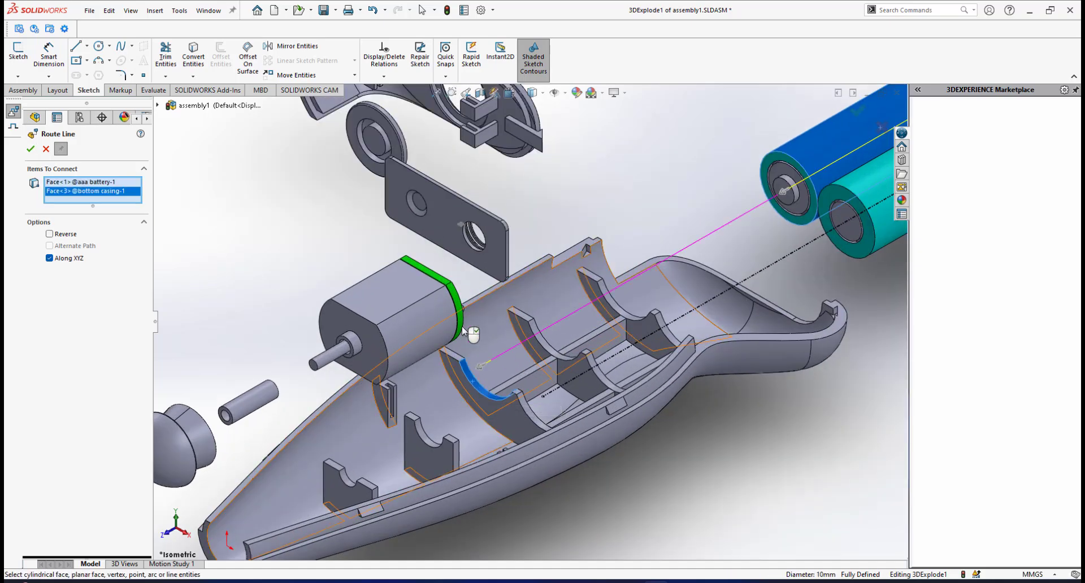
scroll(529, 318, "up", 2)
left_click(30, 149)
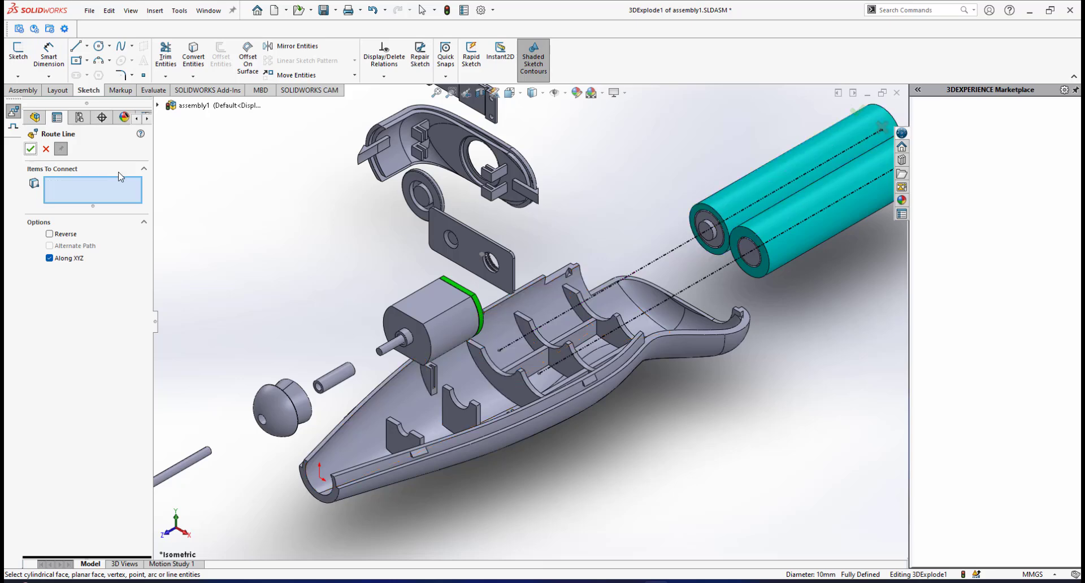
Add a route line connecting the cylindrical face of the stirring rod to the cylindrical face of the DC motor's shaft.
scroll(425, 355, "up", 5)
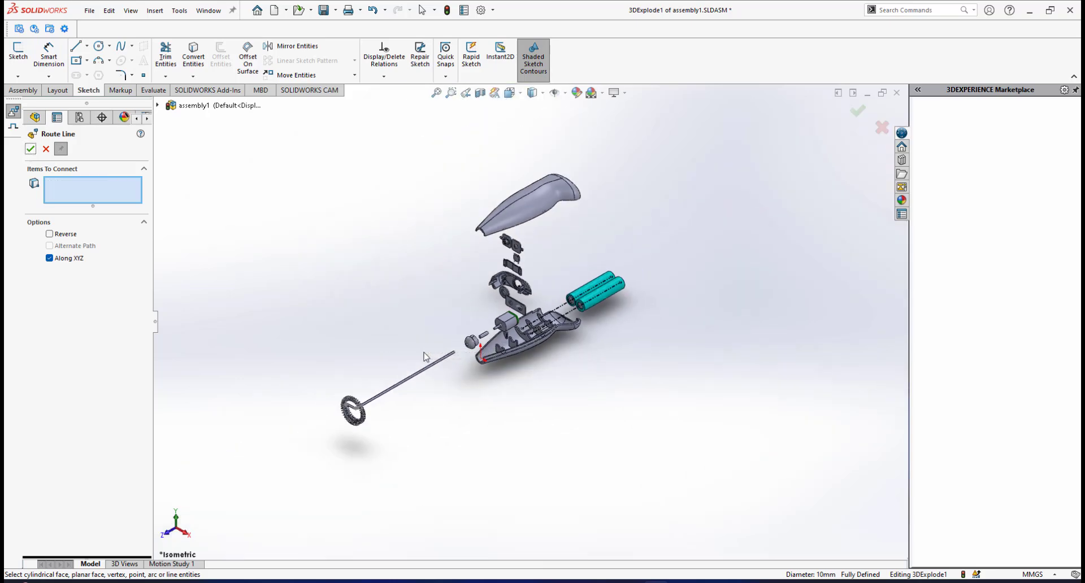
scroll(425, 355, "down", 2)
scroll(541, 320, "down", 3)
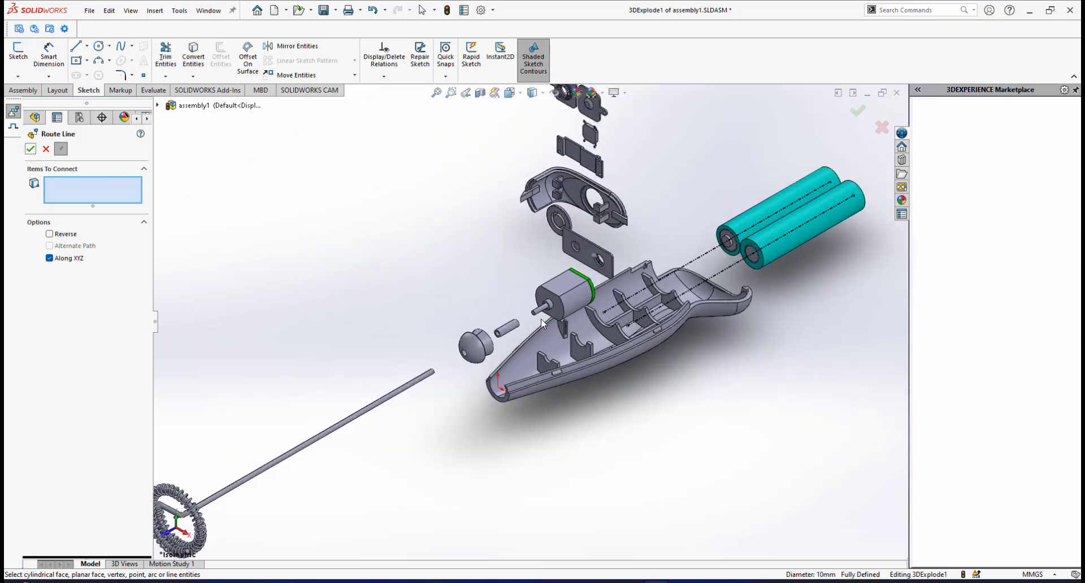
scroll(410, 355, "up", 2)
scroll(415, 359, "down", 4)
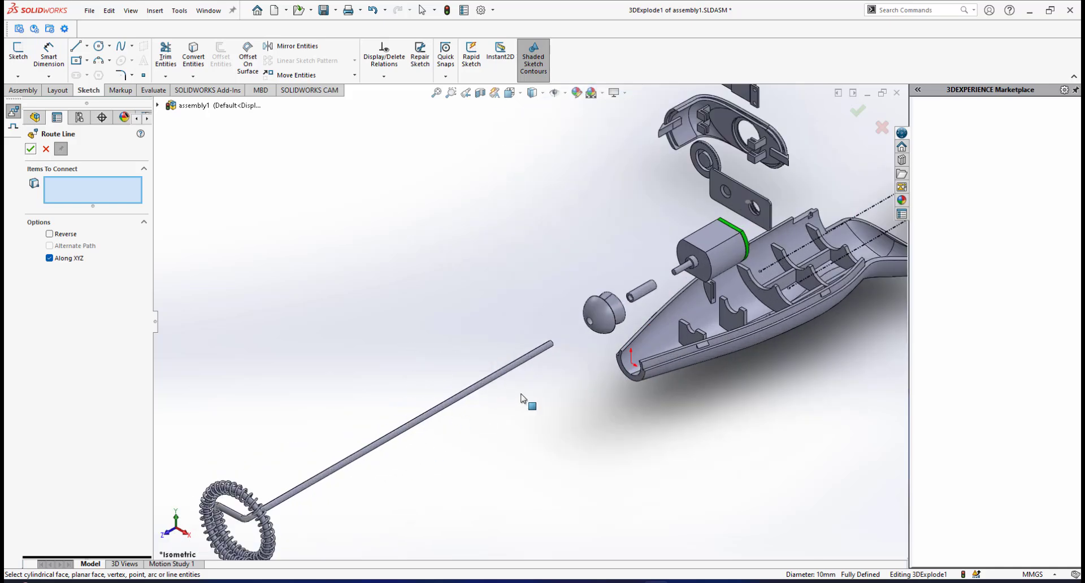
scroll(537, 376, "down", 2)
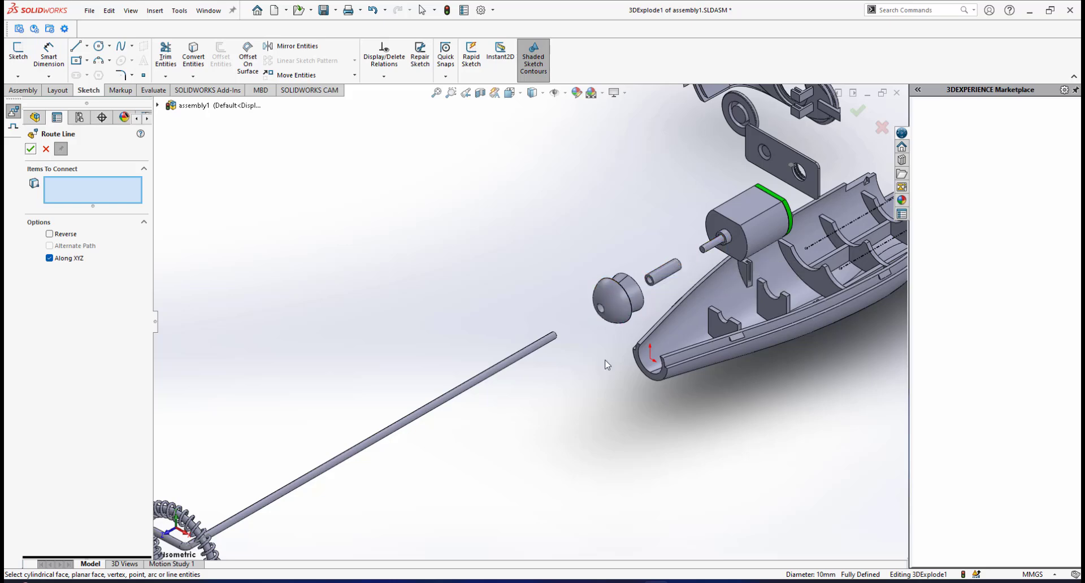
scroll(606, 365, "up", 3)
scroll(538, 358, "down", 1)
scroll(531, 369, "up", 1)
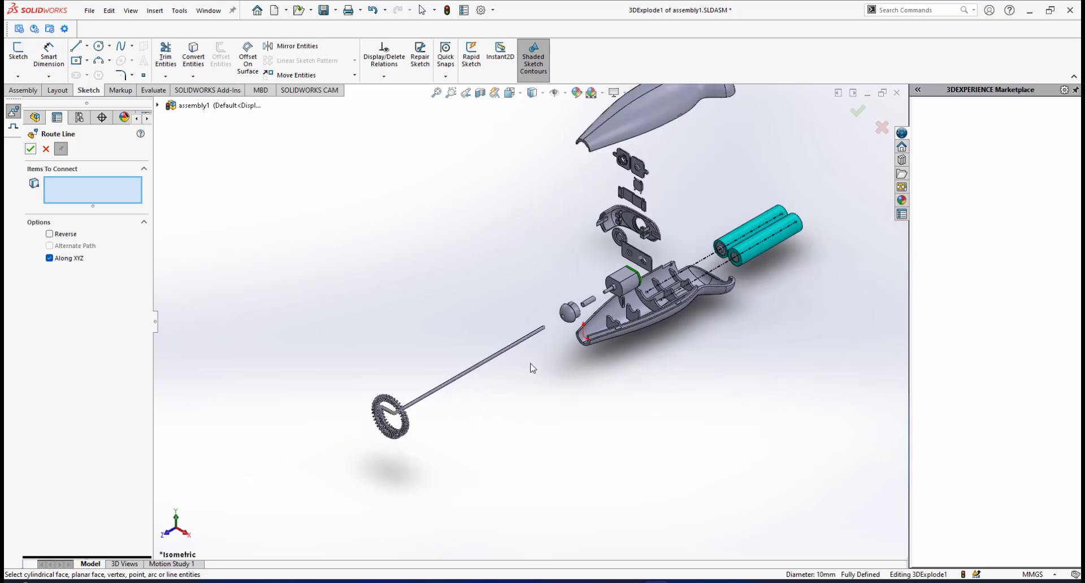
scroll(543, 351, "down", 3)
scroll(524, 356, "up", 2)
scroll(529, 343, "down", 2)
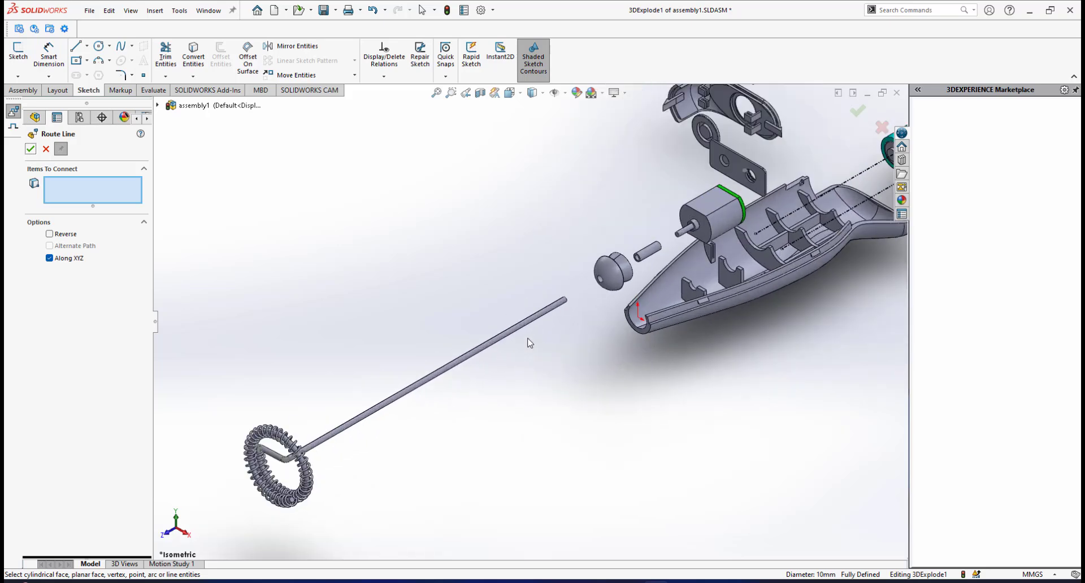
scroll(536, 336, "up", 2)
scroll(546, 328, "down", 1)
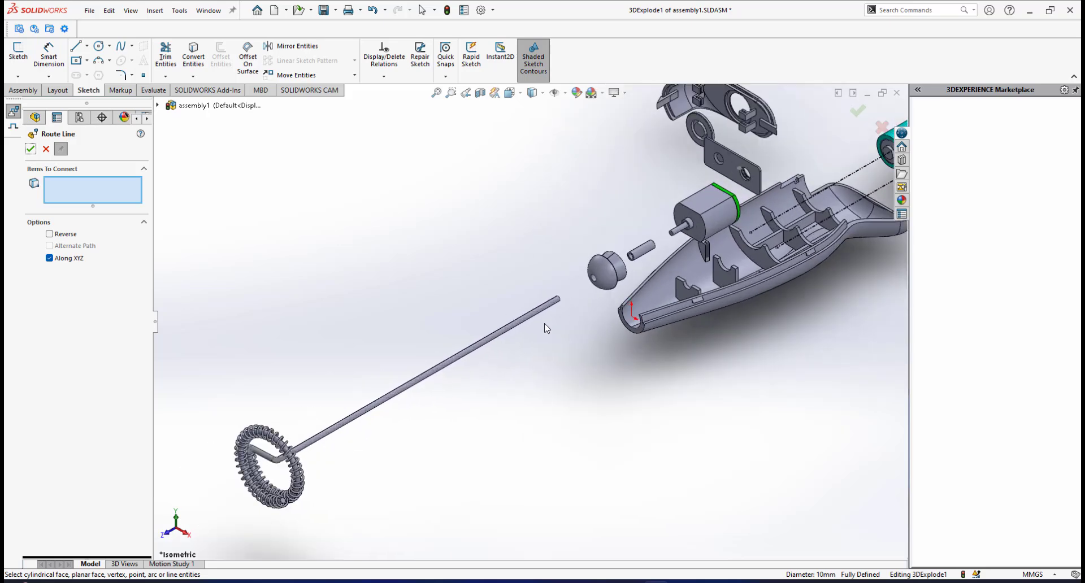
left_click(515, 327)
scroll(661, 254, "down", 2)
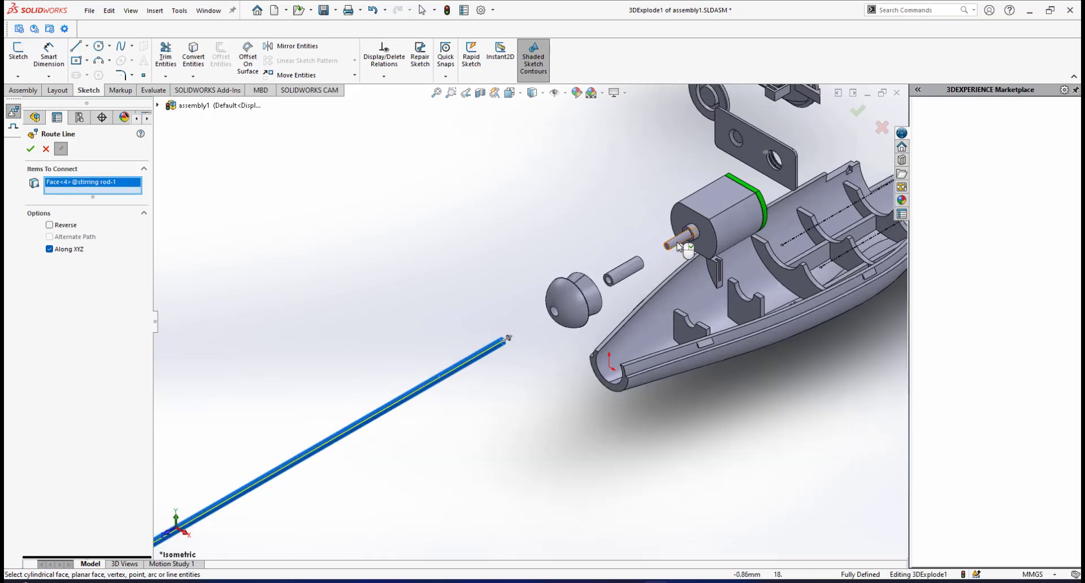
left_click(680, 244)
scroll(600, 350, "up", 5)
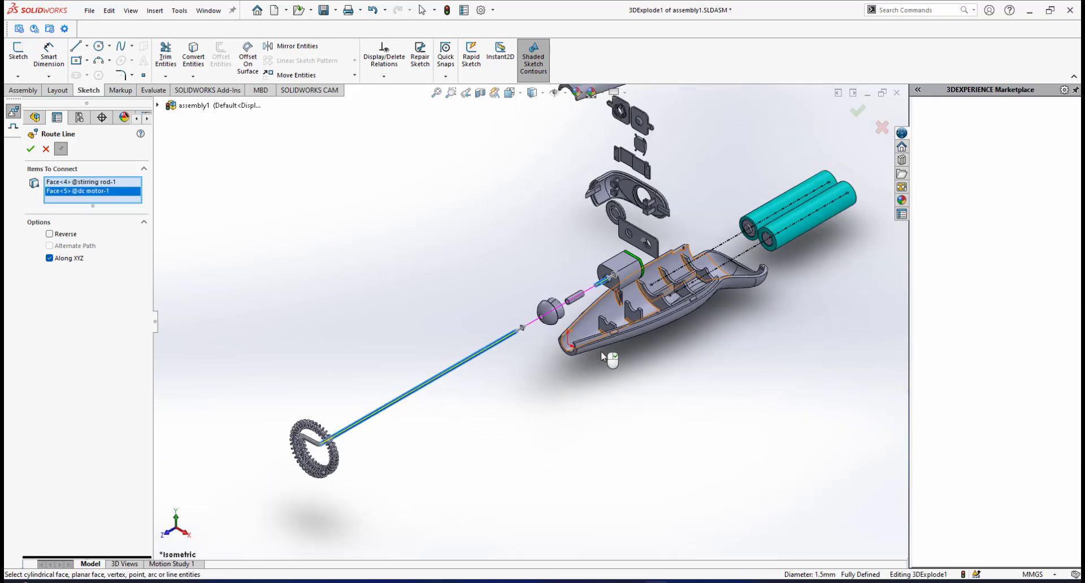
scroll(545, 316, "down", 4)
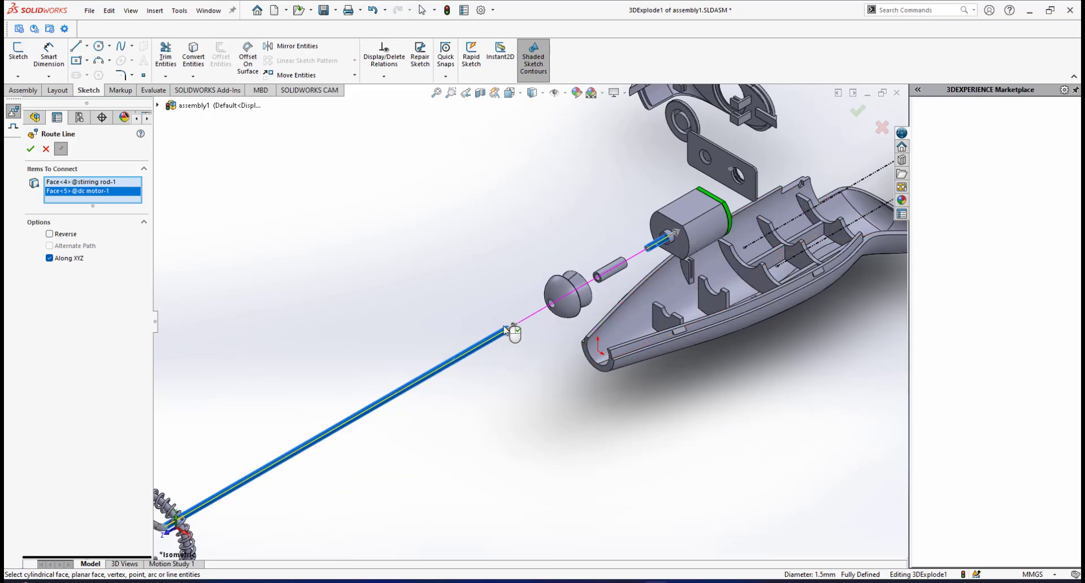
left_click(30, 149)
Examine the motor, the exploded parts around it and the small bottom casing ribs from several angles.
scroll(531, 312, "down", 6)
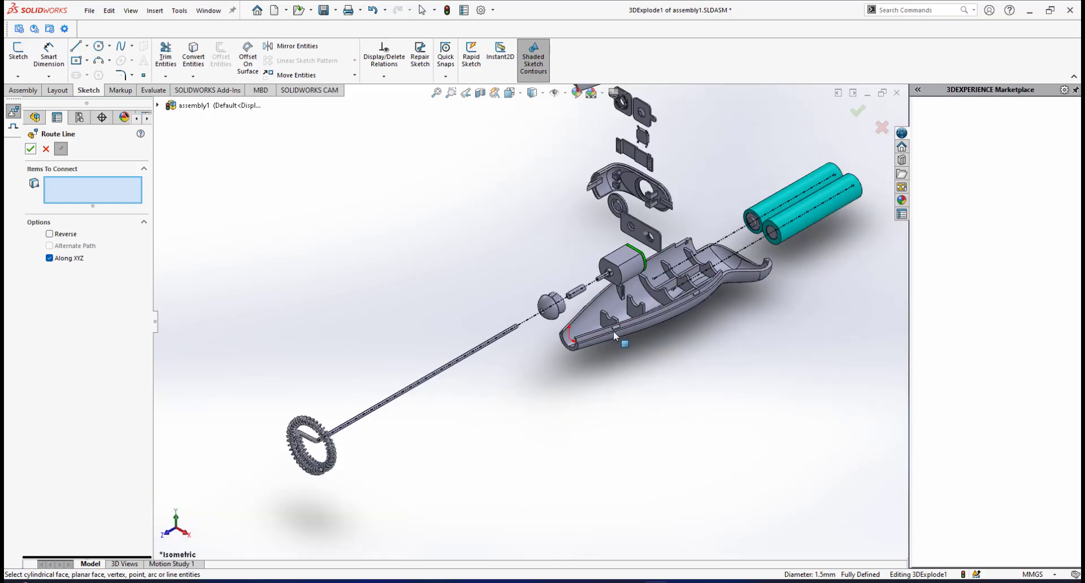
scroll(598, 290, "down", 4)
scroll(526, 316, "up", 3)
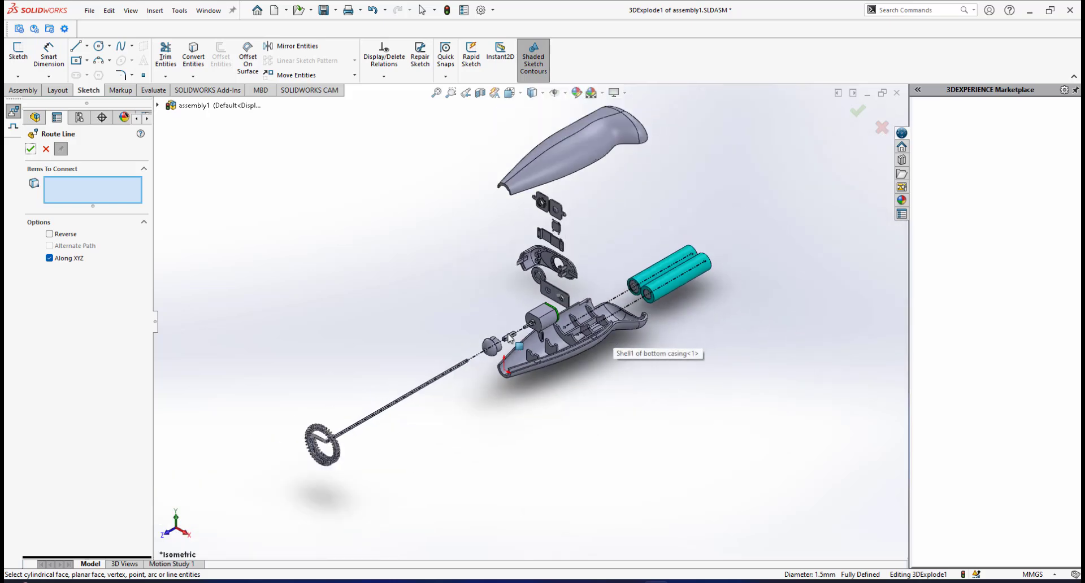
scroll(519, 321, "down", 2)
scroll(520, 321, "up", 1)
scroll(517, 320, "up", 1)
scroll(519, 298, "down", 2)
scroll(581, 350, "up", 2)
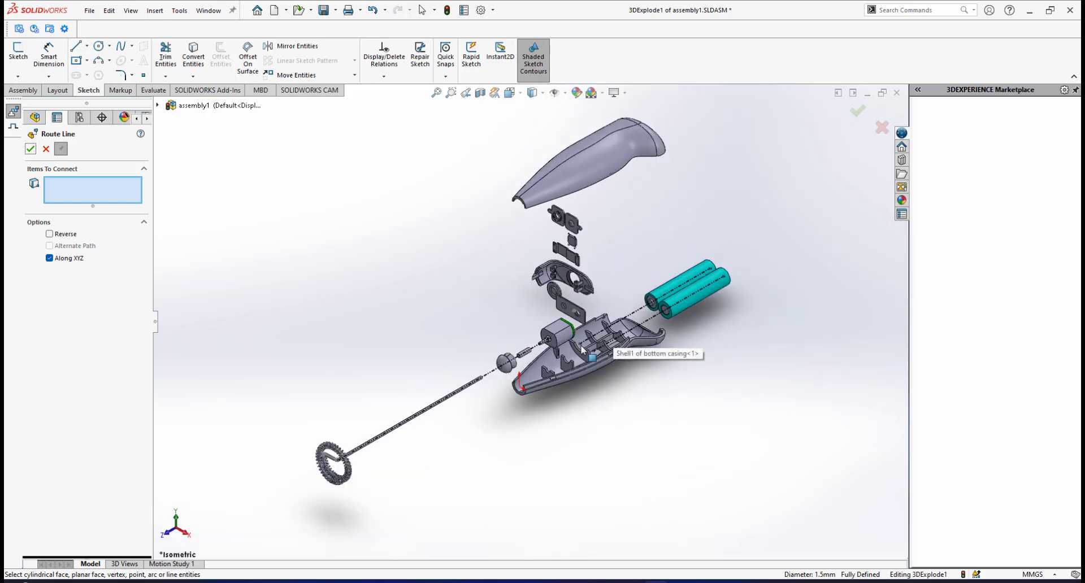
scroll(581, 350, "down", 4)
scroll(538, 332, "down", 2)
scroll(521, 330, "up", 4)
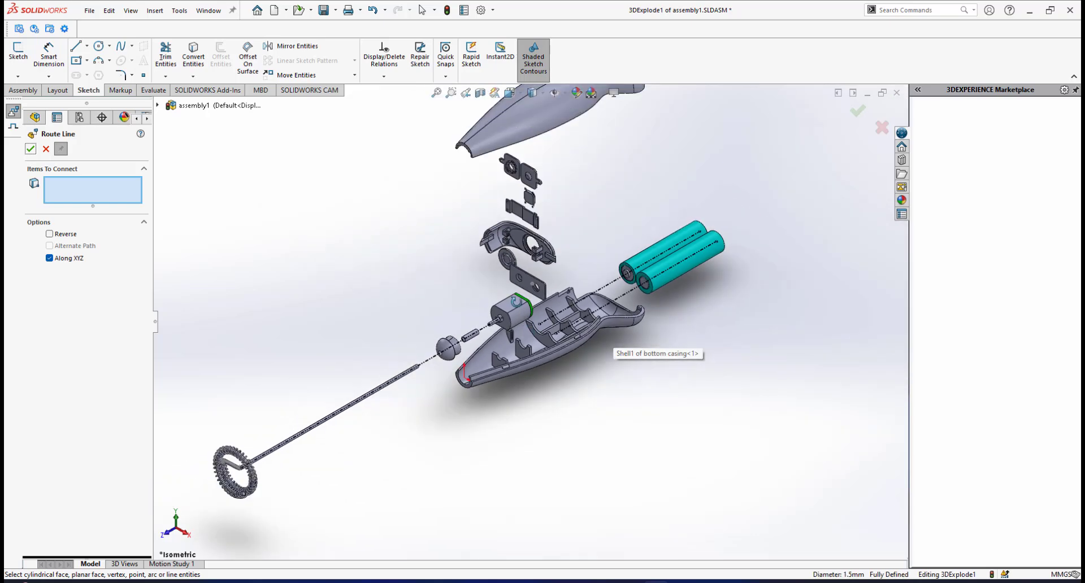
middle_click_drag(509, 304, 427, 334)
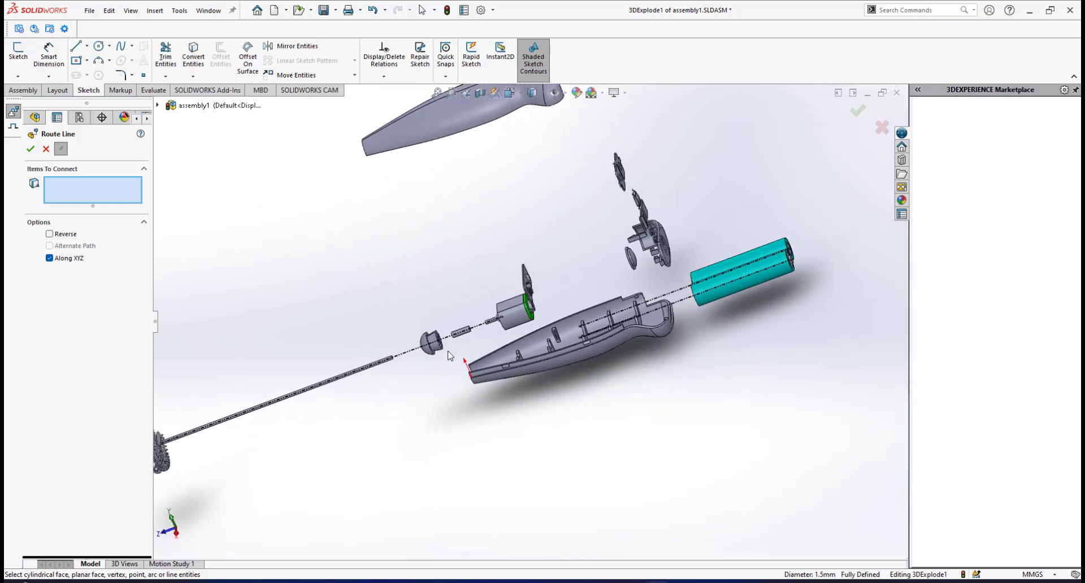
middle_click_drag(558, 339, 520, 213)
scroll(603, 314, "up", 4)
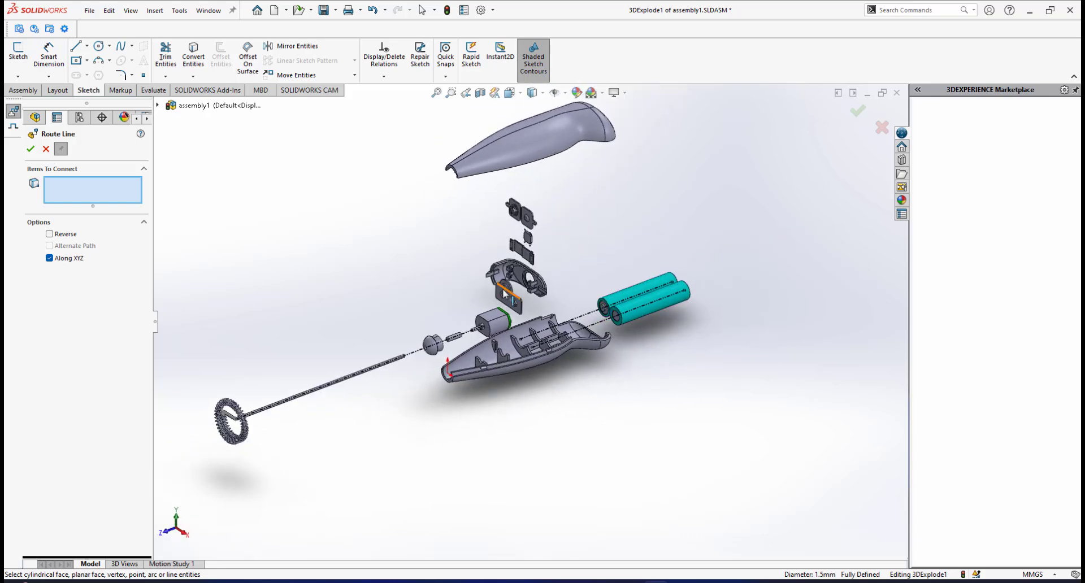
scroll(520, 212, "down", 4)
scroll(520, 214, "down", 3)
scroll(567, 350, "up", 5)
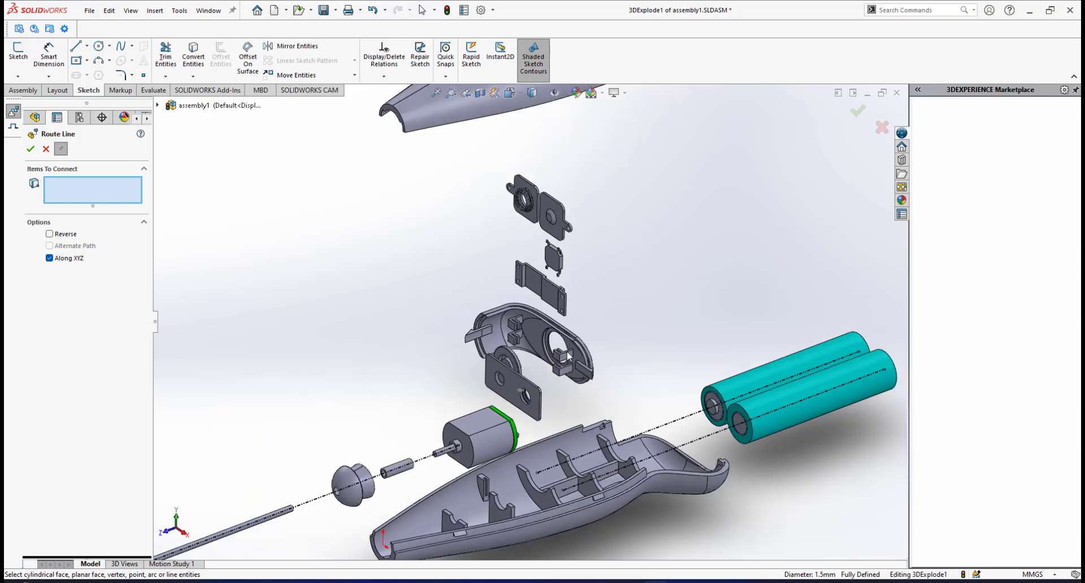
scroll(543, 401, "down", 6)
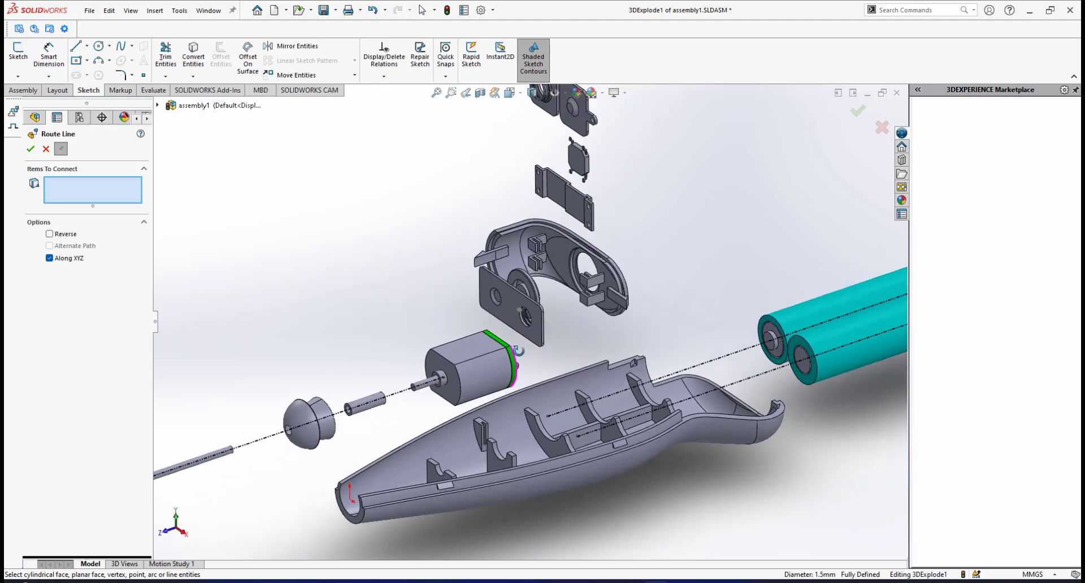
middle_click_drag(522, 356, 489, 342)
scroll(478, 369, "up", 4)
scroll(477, 367, "down", 3)
scroll(497, 342, "down", 4)
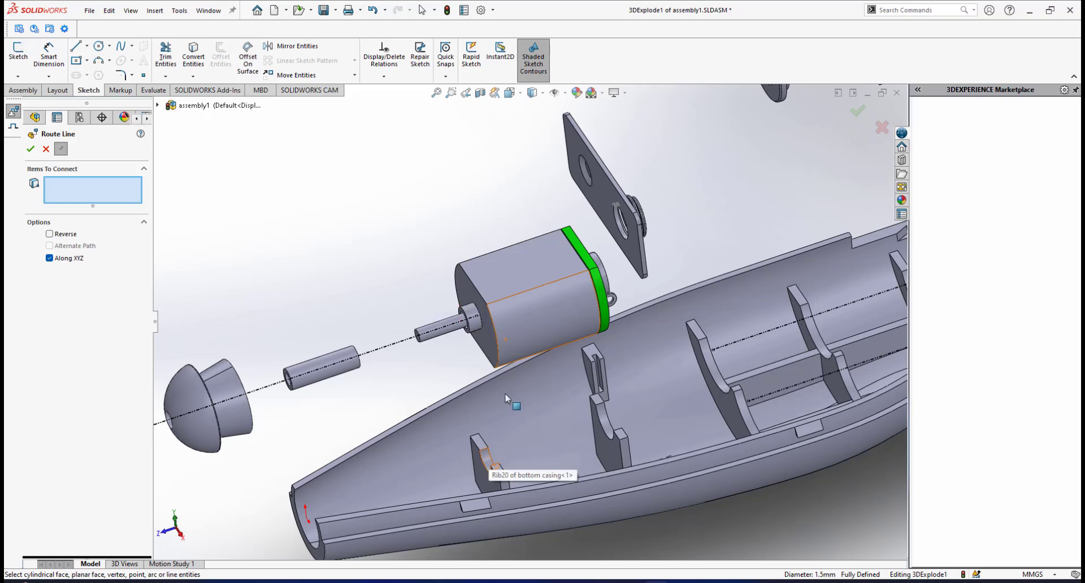
scroll(504, 397, "up", 5)
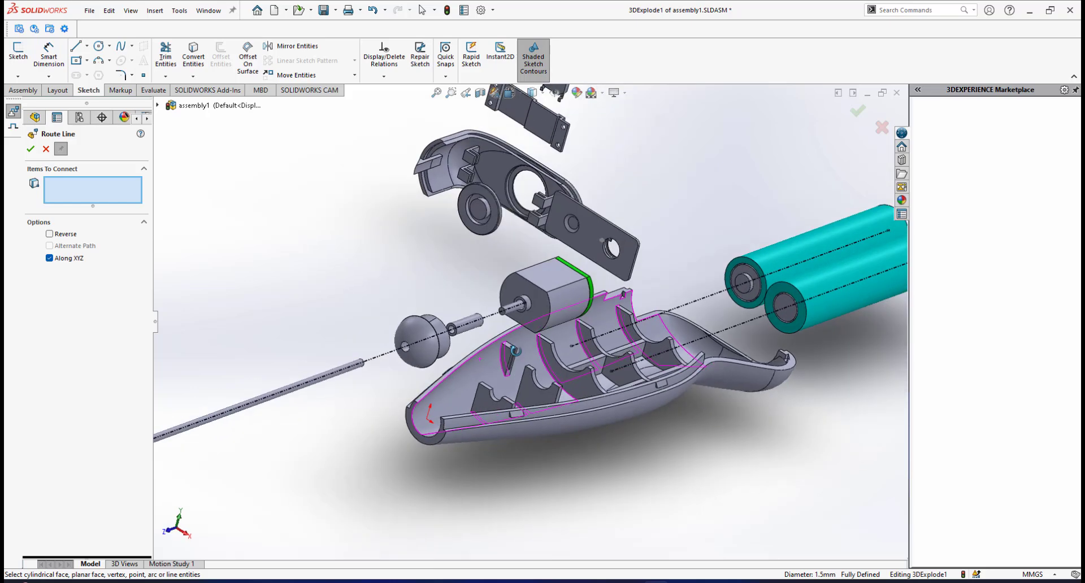
scroll(514, 301, "down", 5)
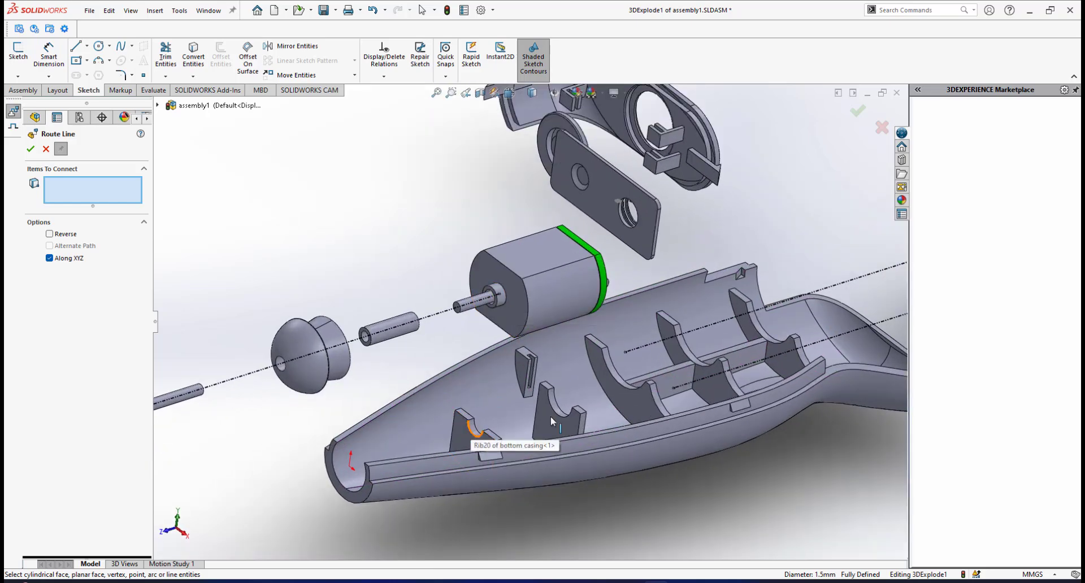
mouse_move(497, 386)
middle_mouse_down()
mouse_move(526, 350)
mouse_move(499, 370)
middle_mouse_up()
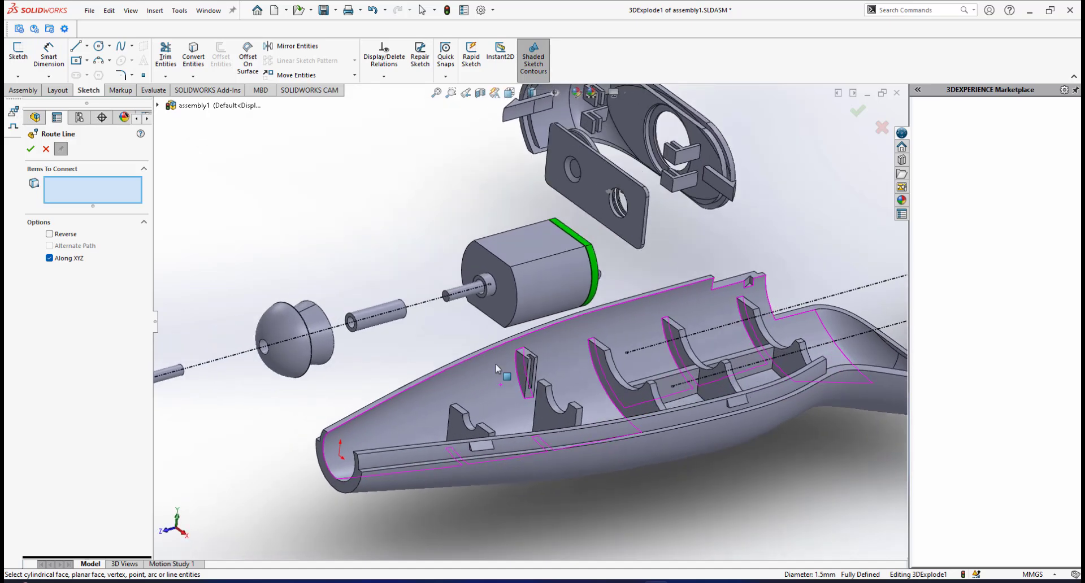
Try to route a line from the motor's cylindrical front collar to the curved face of the front casing rib, flipping its direction at the motor.
left_click(491, 298)
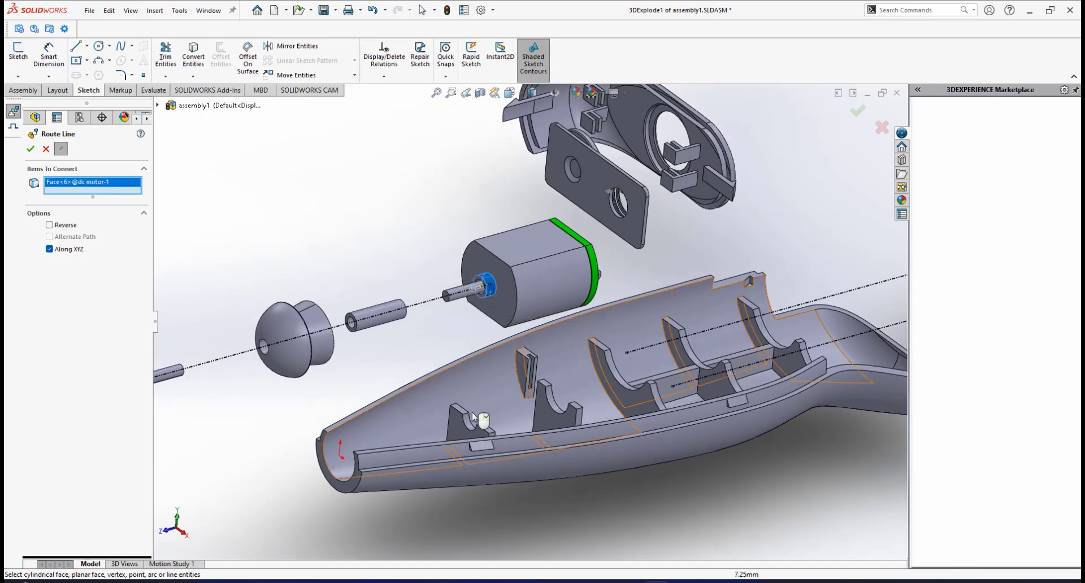
middle_click_drag(478, 421, 469, 435)
left_click(469, 432)
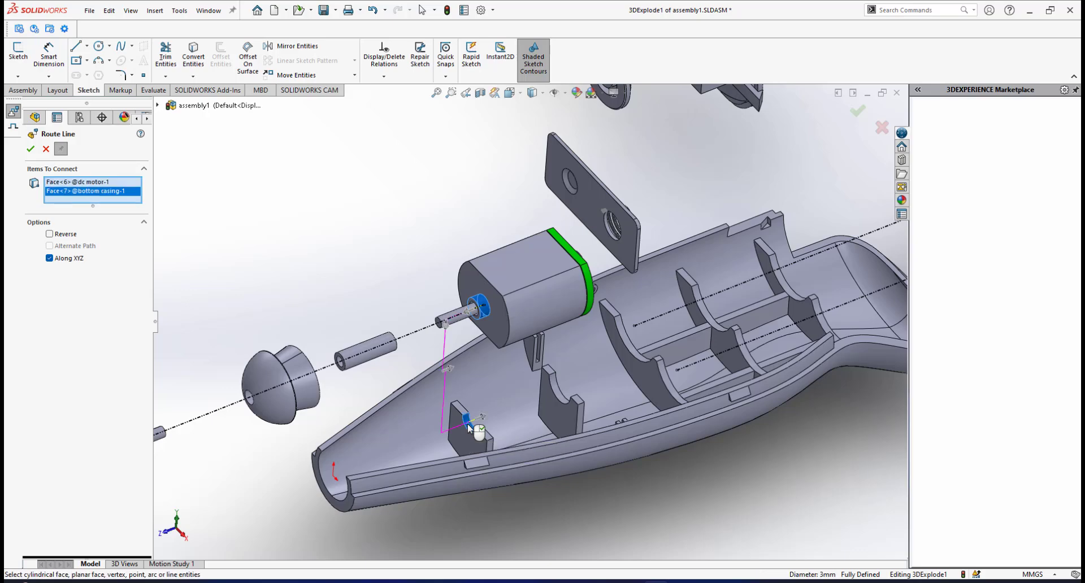
middle_click_drag(482, 370, 492, 351)
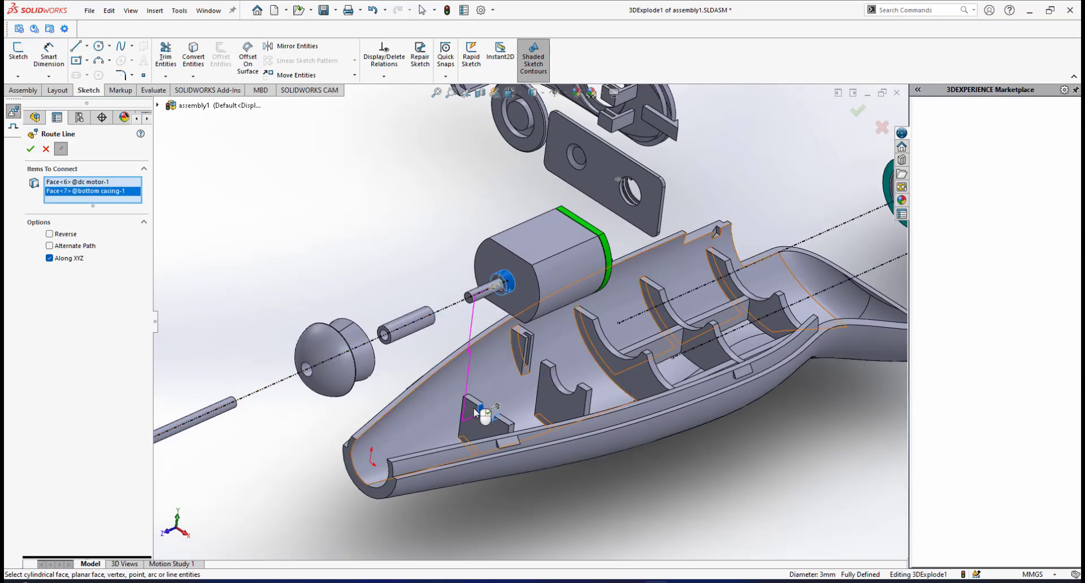
middle_click_drag(506, 386, 477, 368)
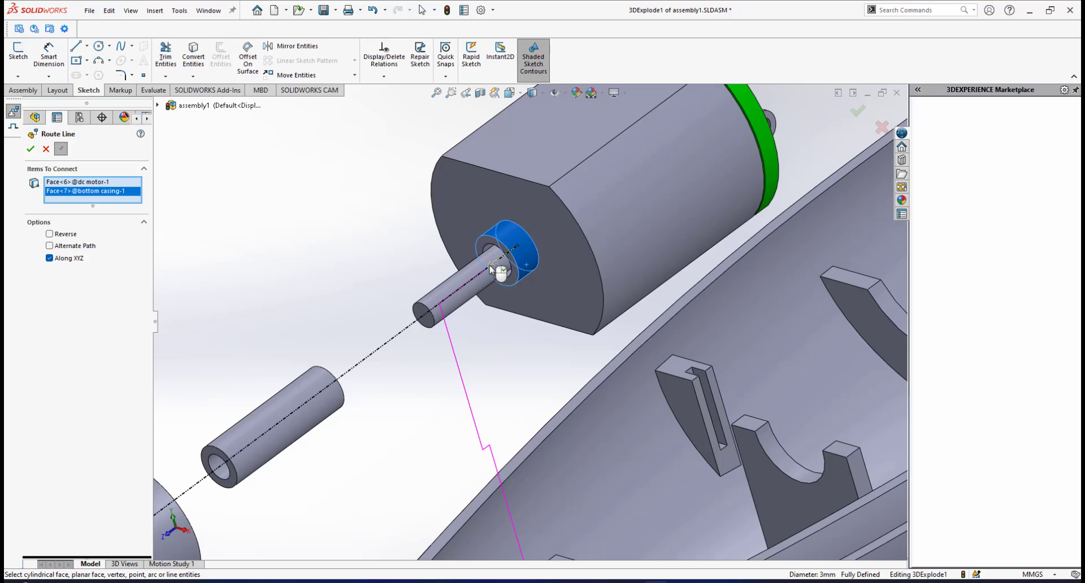
left_click(493, 265)
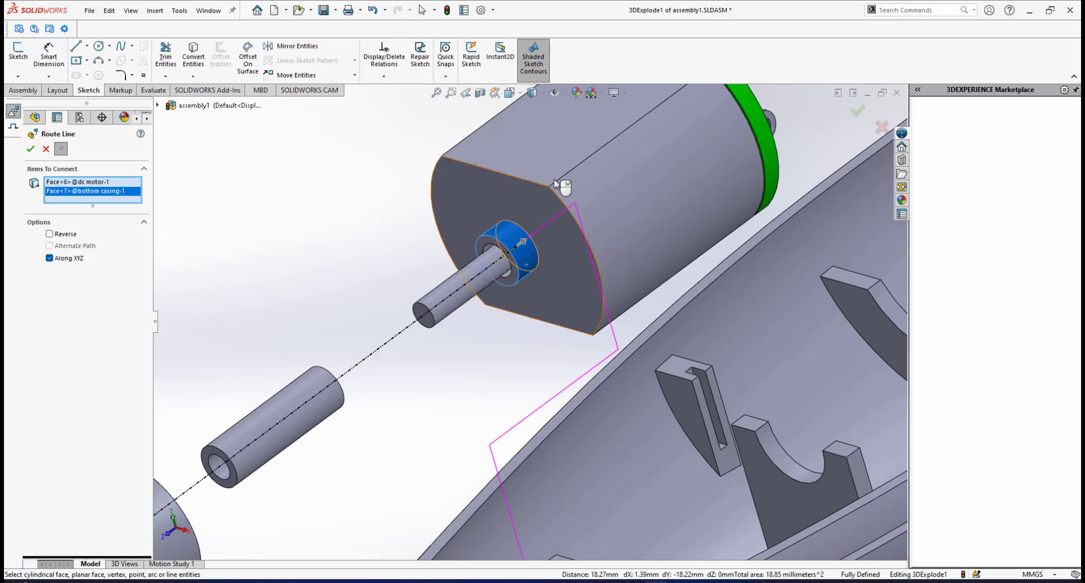
scroll(567, 342, "up", 5)
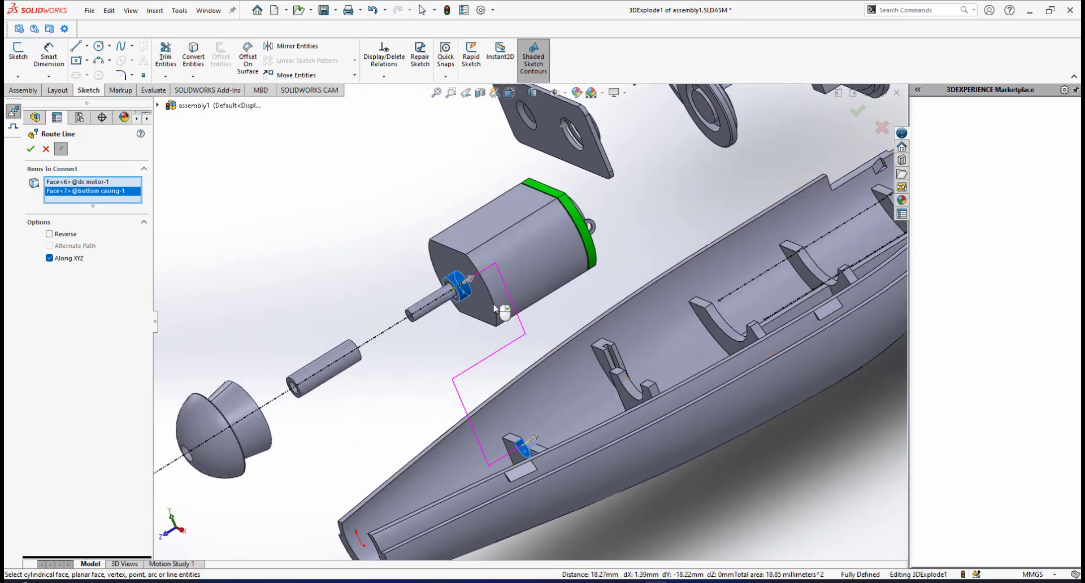
scroll(514, 386, "up", 2)
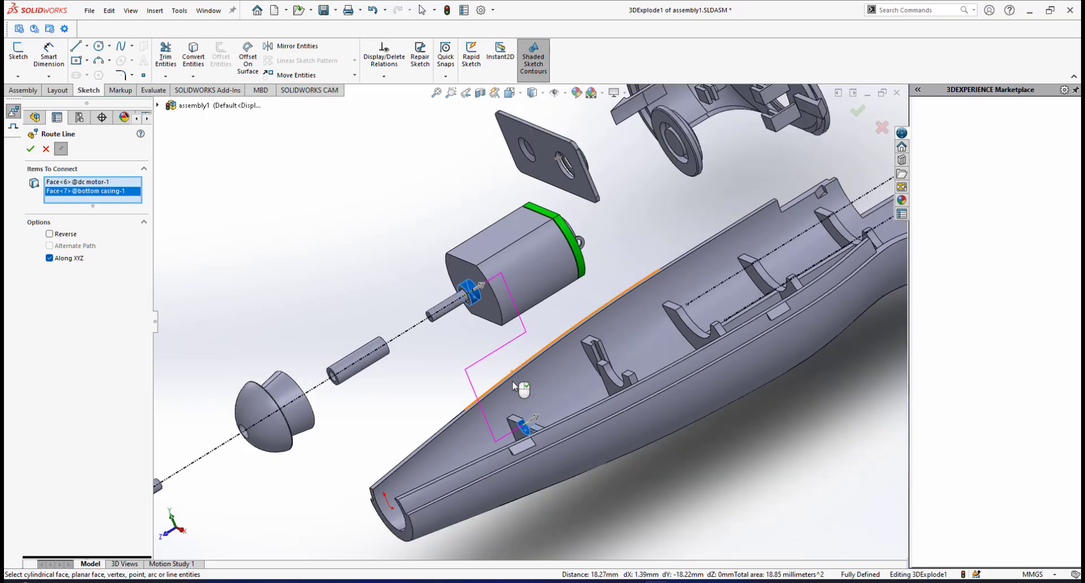
middle_click_drag(515, 386, 461, 344)
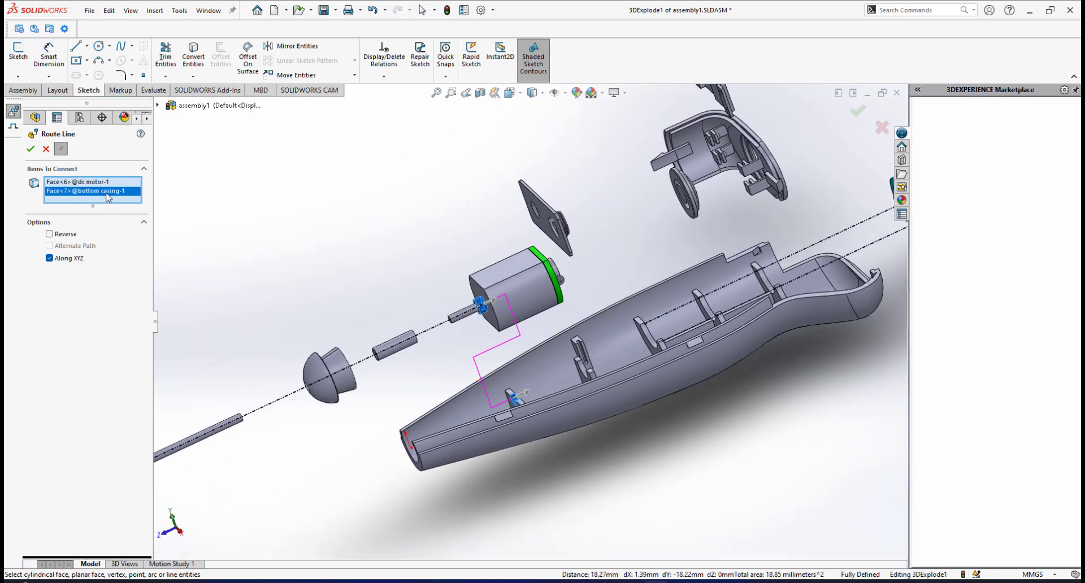
right_click(107, 196)
left_click(135, 199)
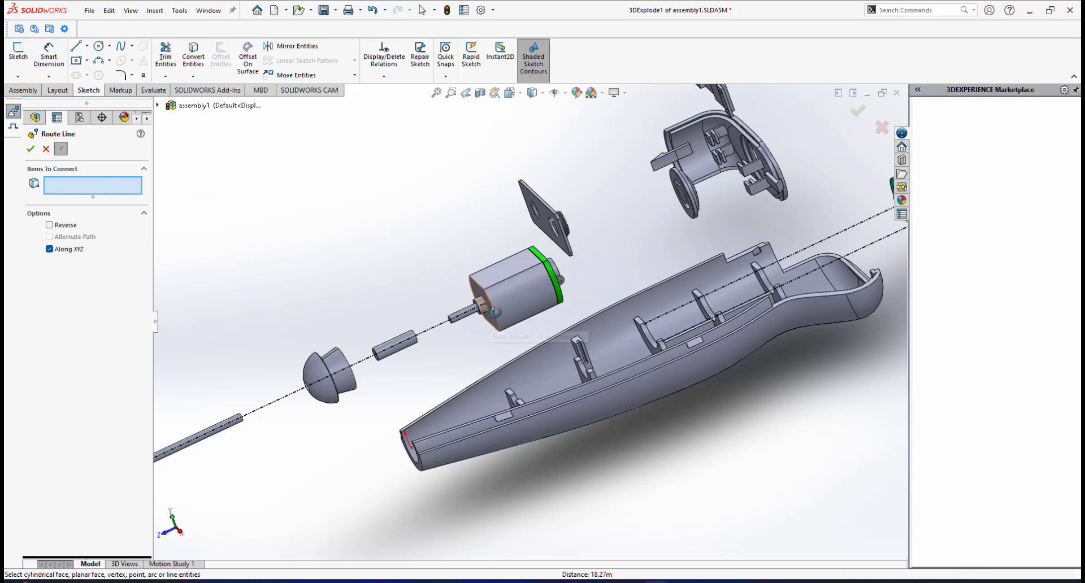
middle_click_drag(496, 312, 513, 318)
scroll(515, 318, "up", 2)
scroll(476, 318, "down", 1)
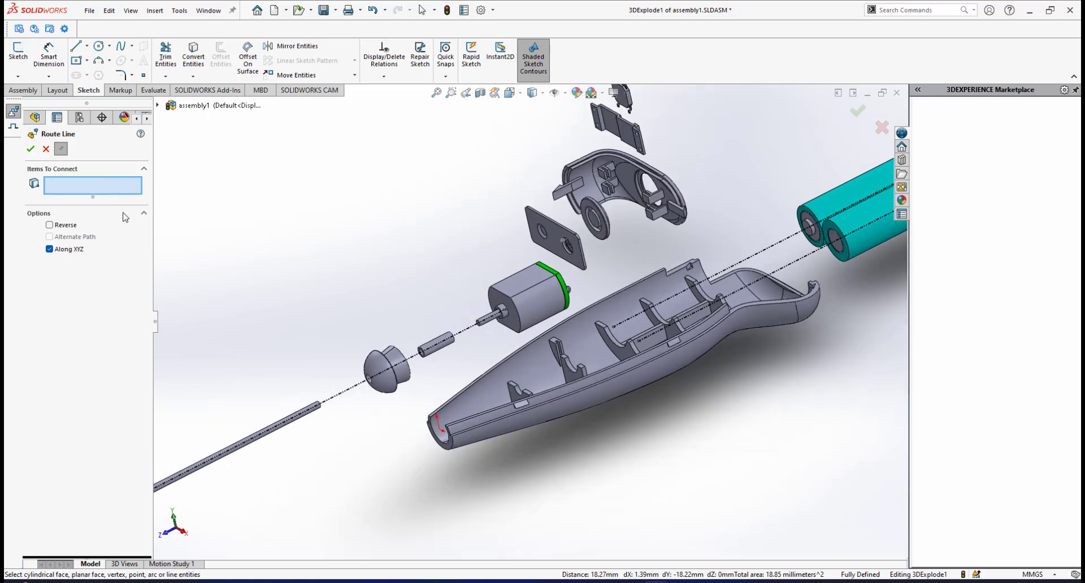
left_click(12, 128)
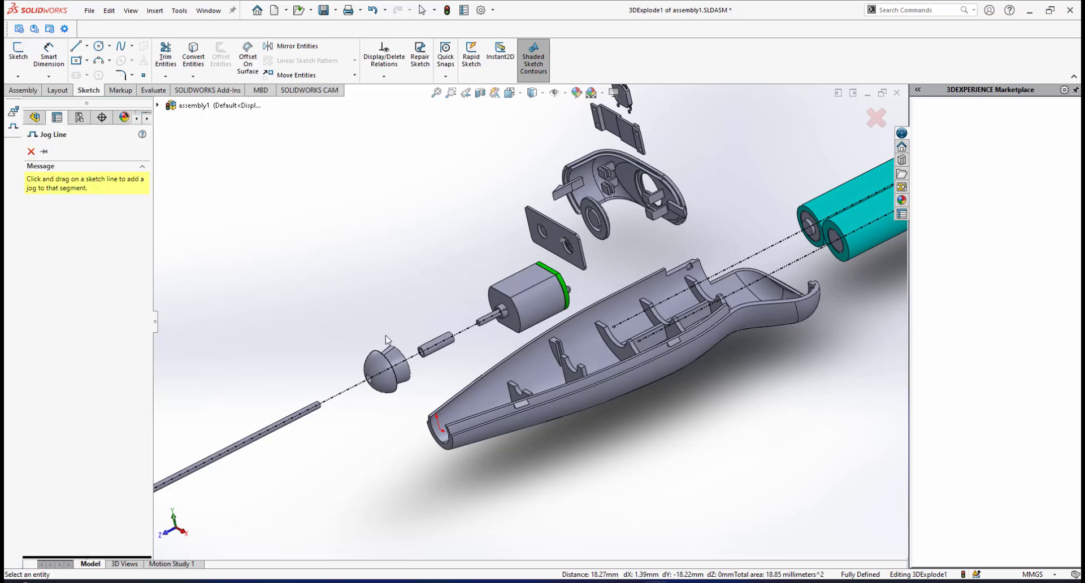
scroll(526, 339, "down", 2)
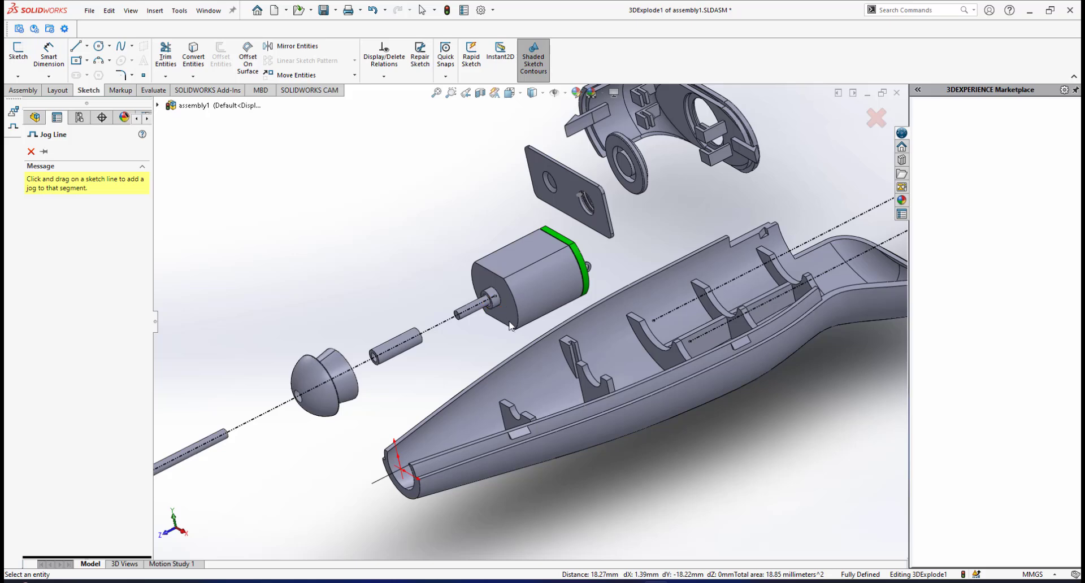
scroll(510, 326, "down", 2)
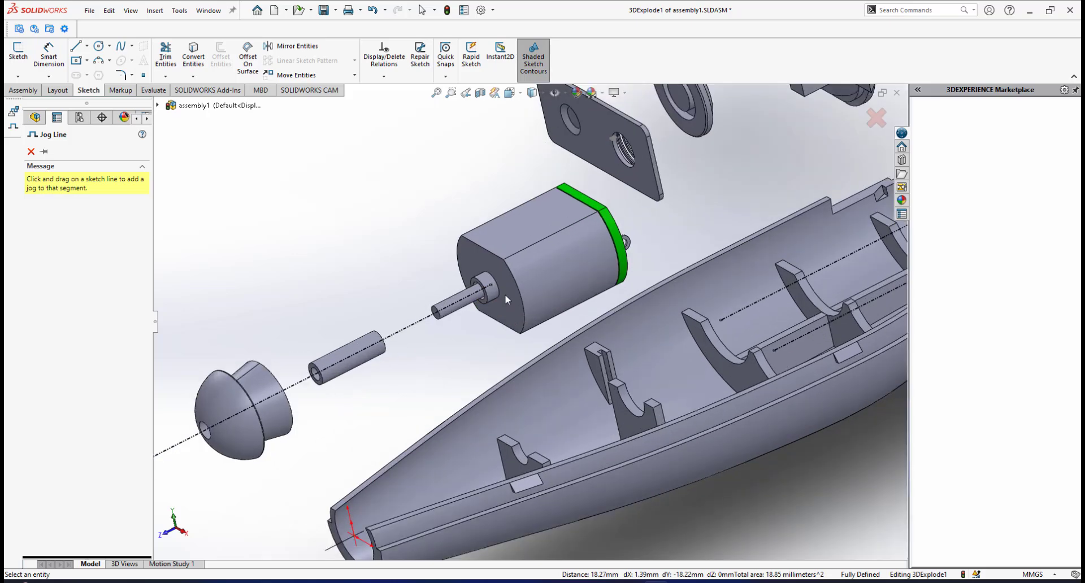
scroll(512, 308, "down", 1)
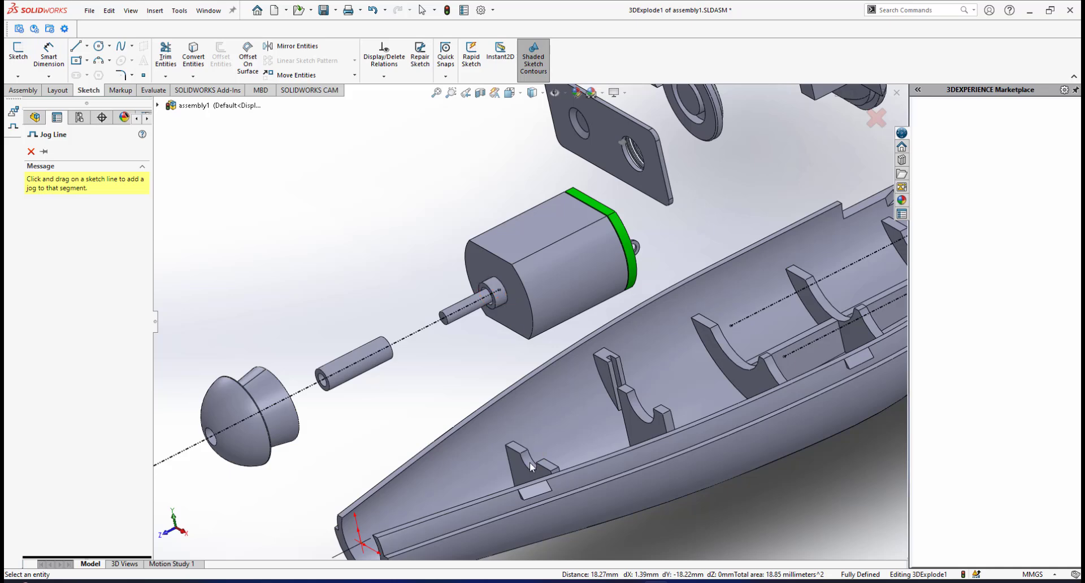
scroll(536, 446, "up", 1)
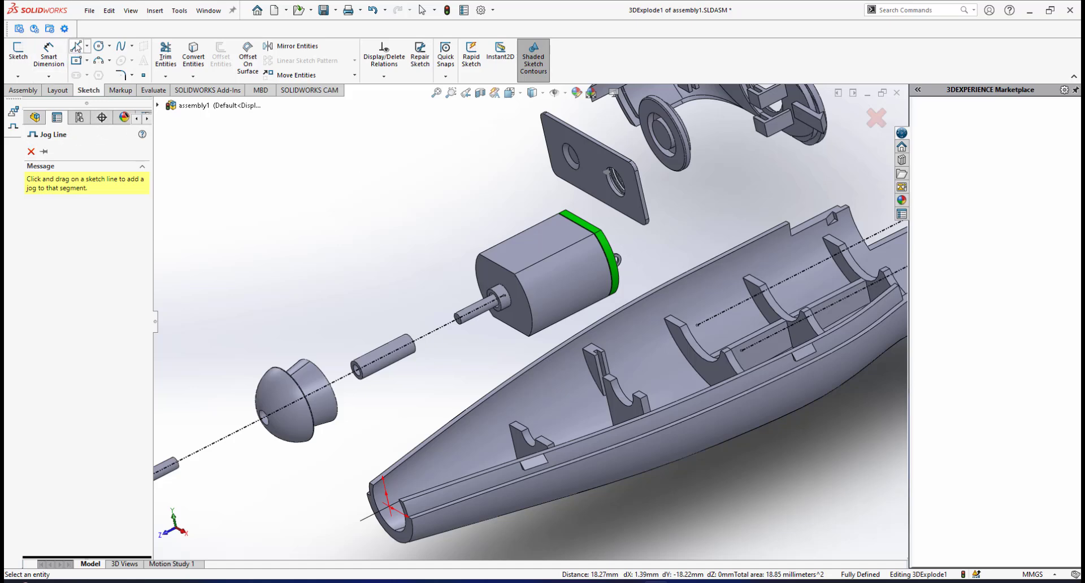
Sketch a line about 12.4 mm long from the centre of the motor's front collar down towards the bottom casing.
left_click(76, 46)
scroll(508, 335, "down", 1)
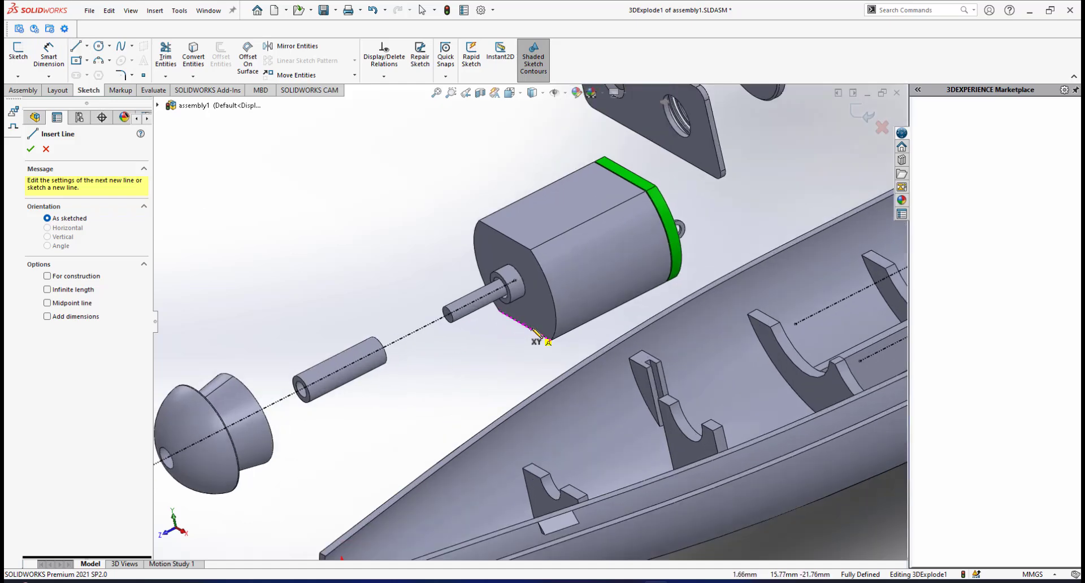
scroll(533, 332, "down", 5)
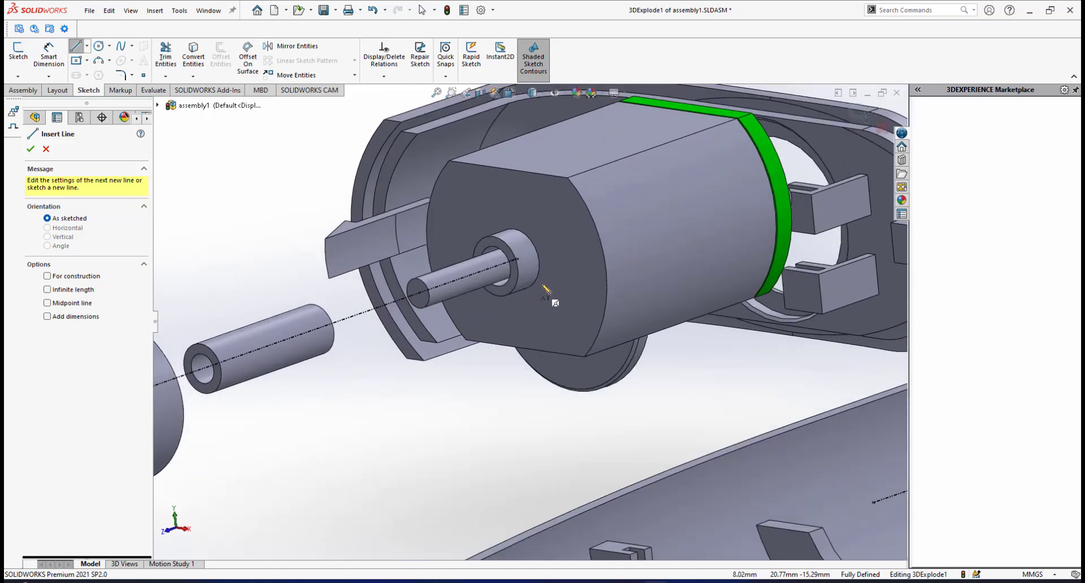
left_click(516, 260)
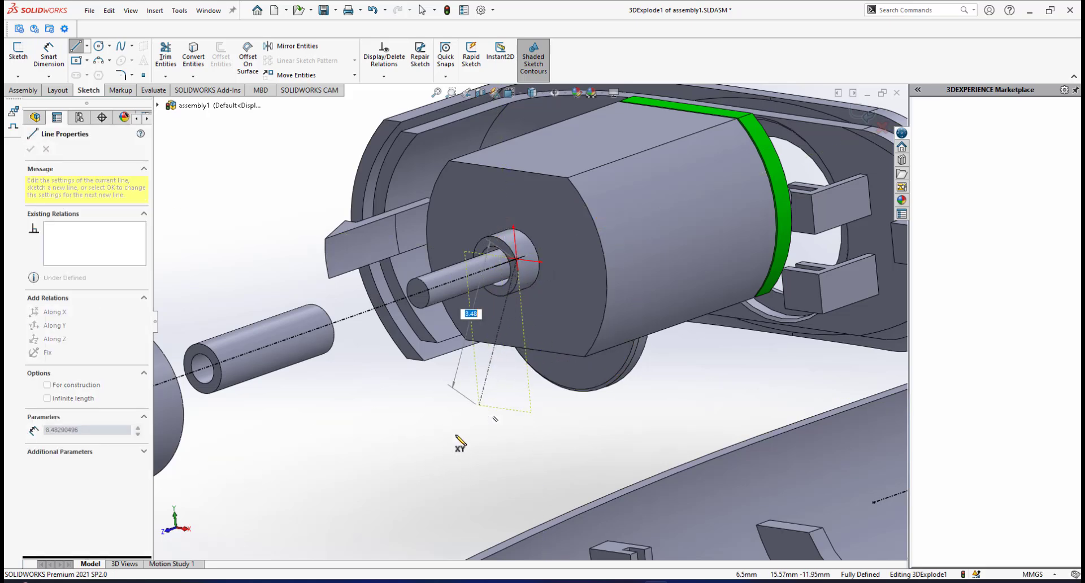
left_click(442, 456)
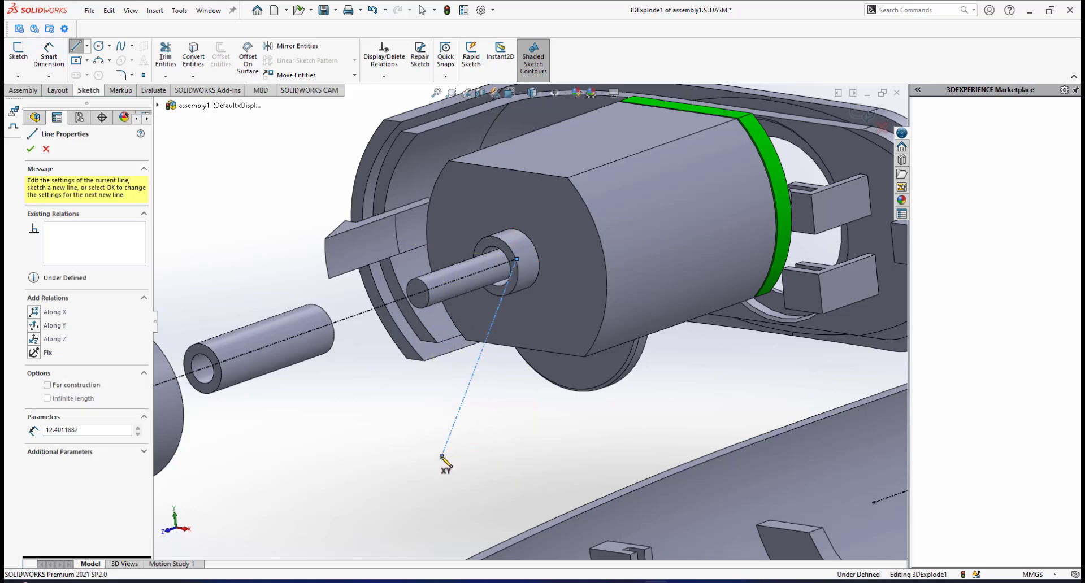
right_click(517, 428)
left_click(546, 435)
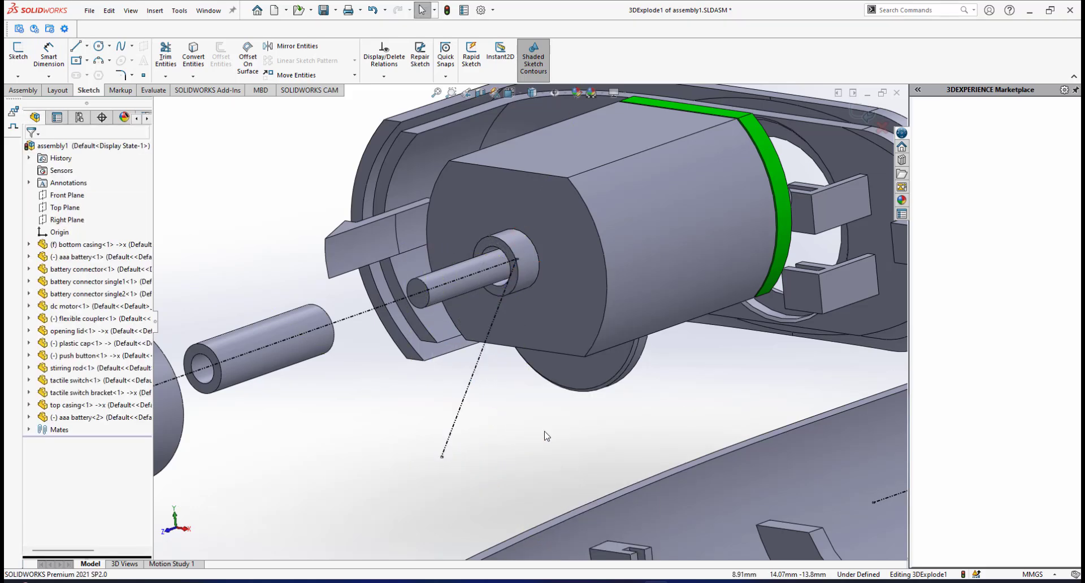
Constrain the line from the motor's front collar with an Along Y relation.
left_click(470, 384)
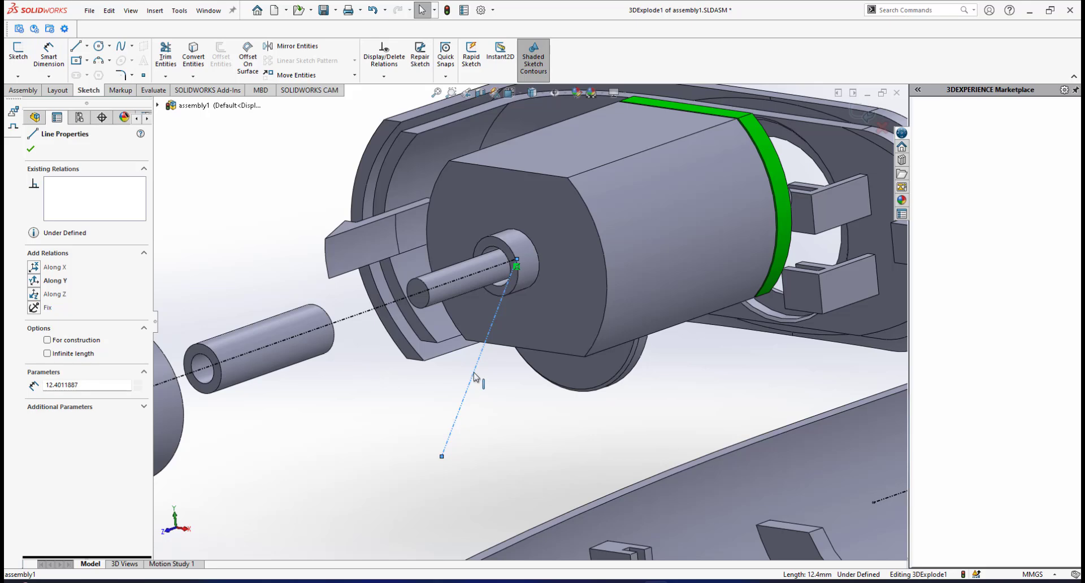
left_click(33, 281)
scroll(494, 395, "down", 3)
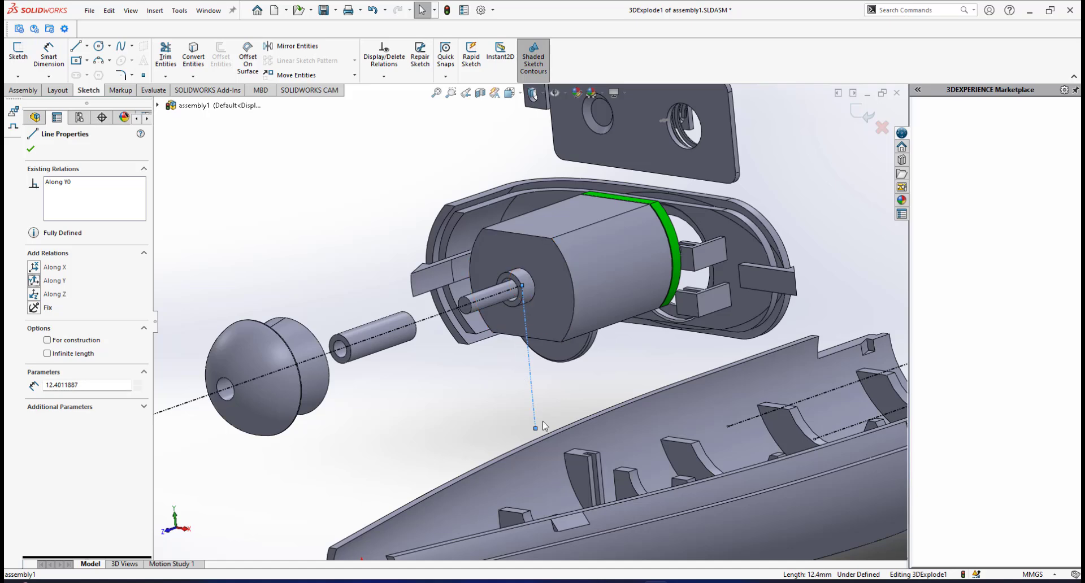
scroll(542, 424, "down", 3)
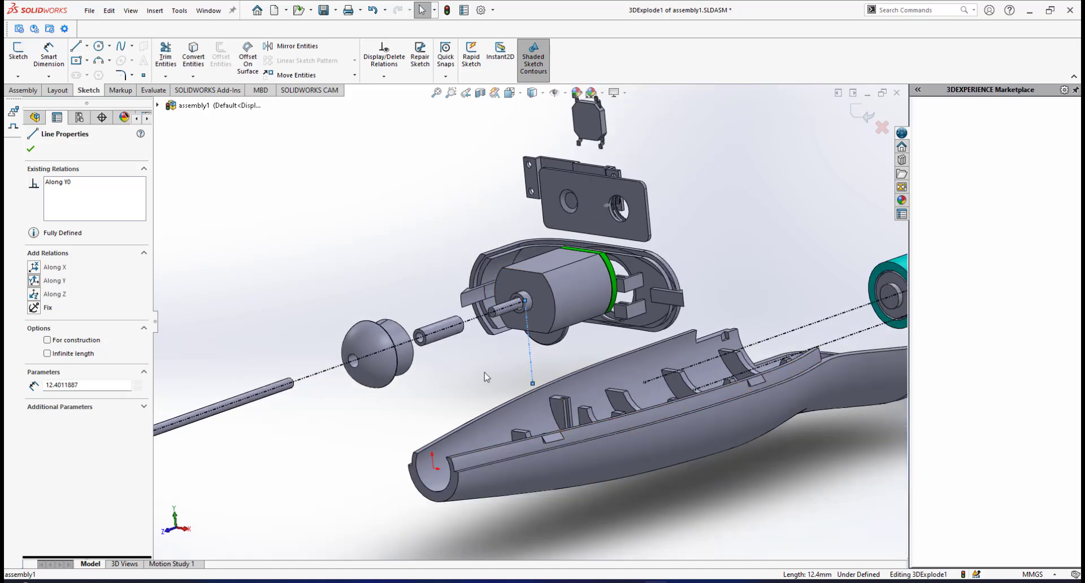
scroll(474, 377, "down", 3)
key("Escape")
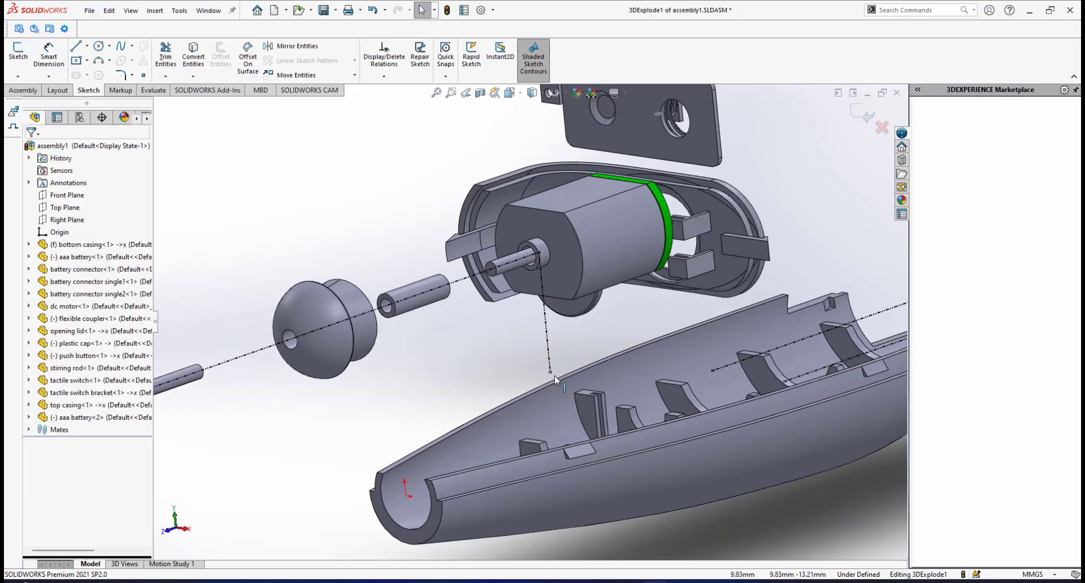
Extend the lower end of the front collar's line down to the curved seat of the front casing rib.
middle_click_drag(554, 379, 589, 417)
scroll(590, 417, "down", 3)
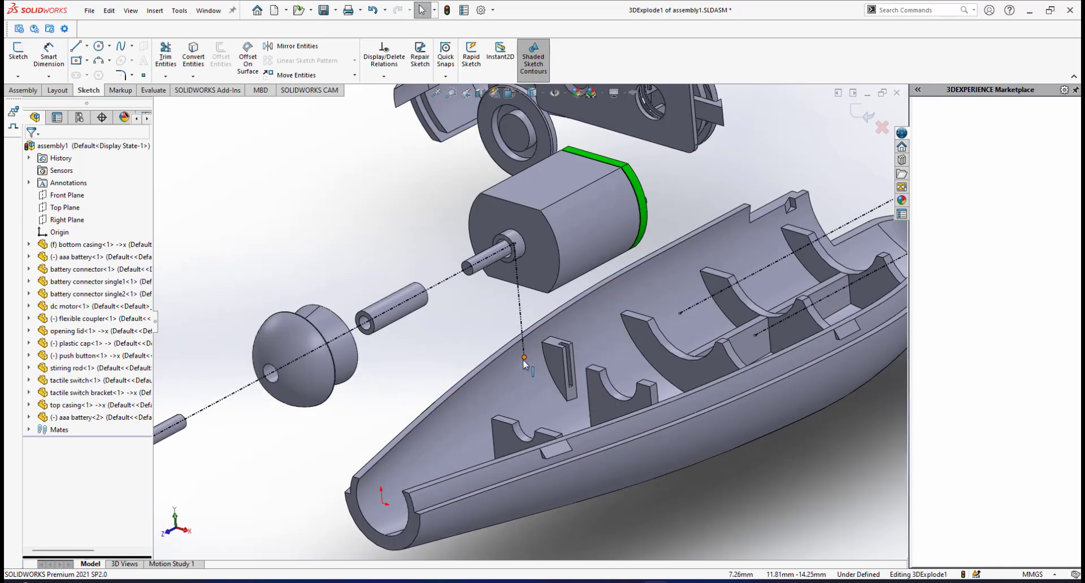
left_click(526, 382)
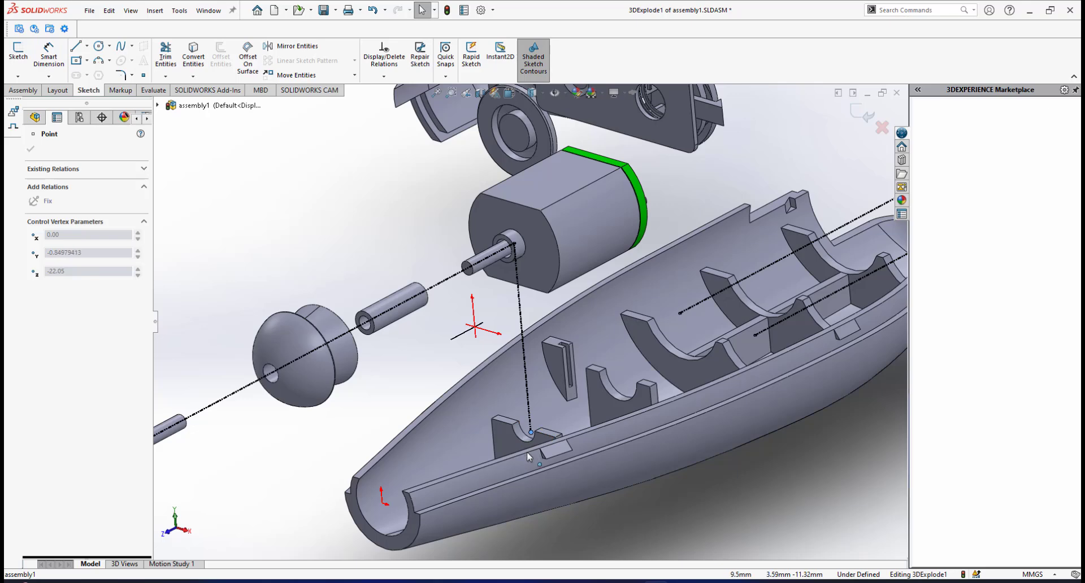
left_click_drag(525, 452, 524, 449)
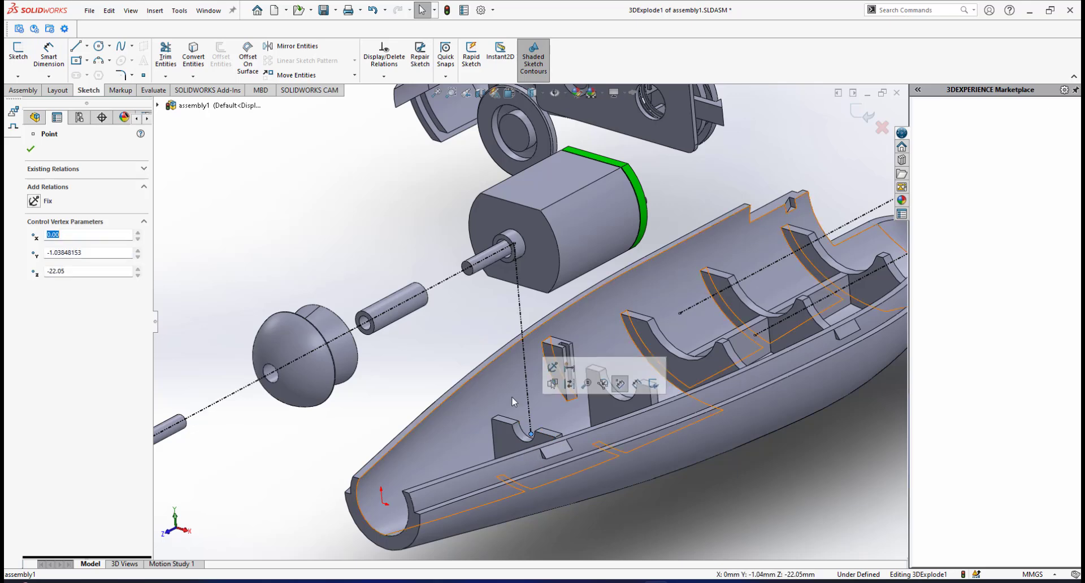
left_click(464, 349)
scroll(510, 353, "up", 3)
middle_click_drag(511, 355, 475, 333)
middle_click_drag(514, 277, 483, 265)
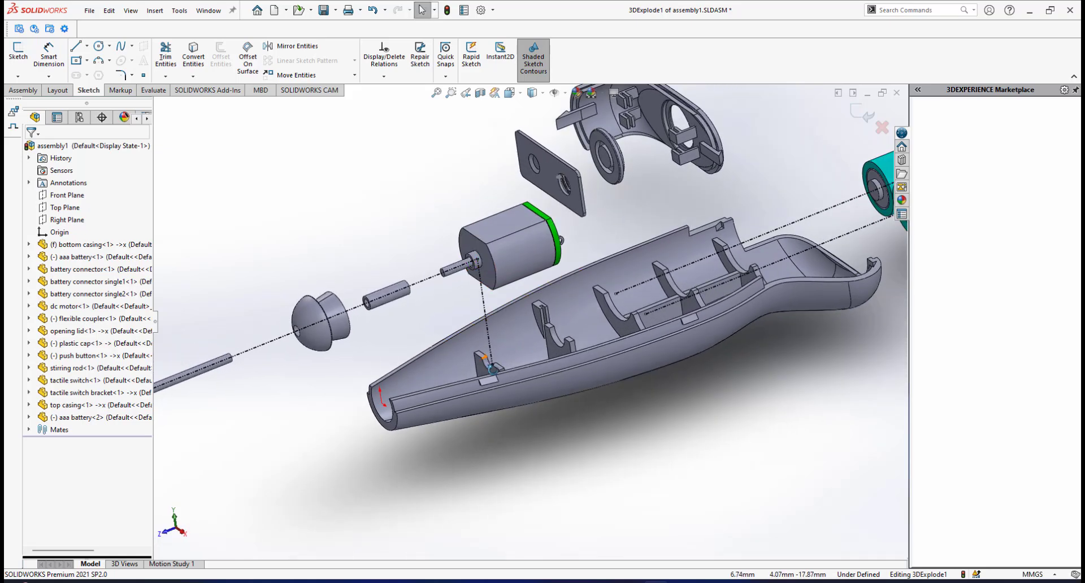
scroll(491, 368, "down", 3)
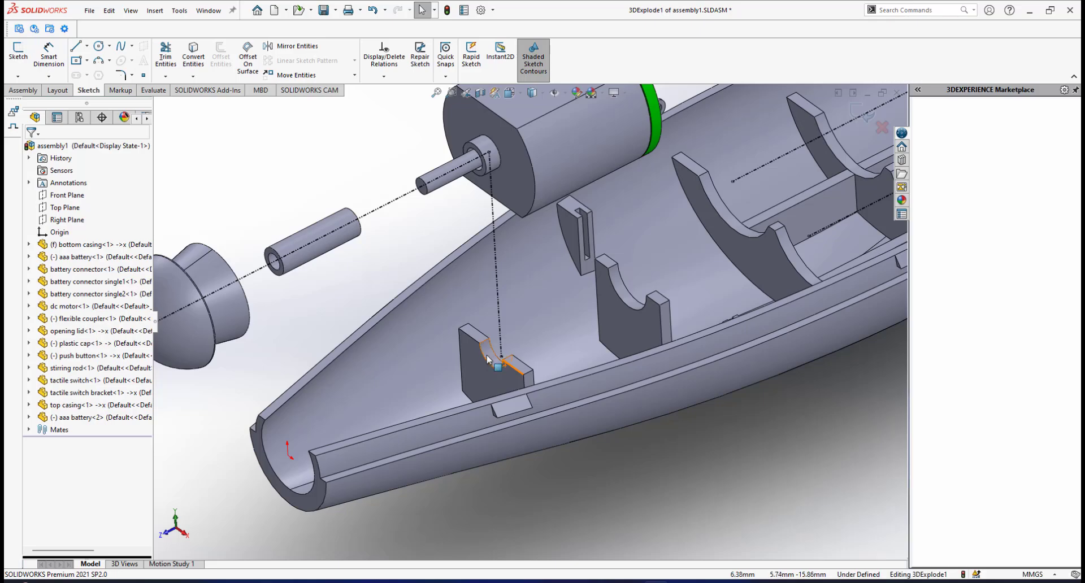
scroll(515, 381, "up", 5)
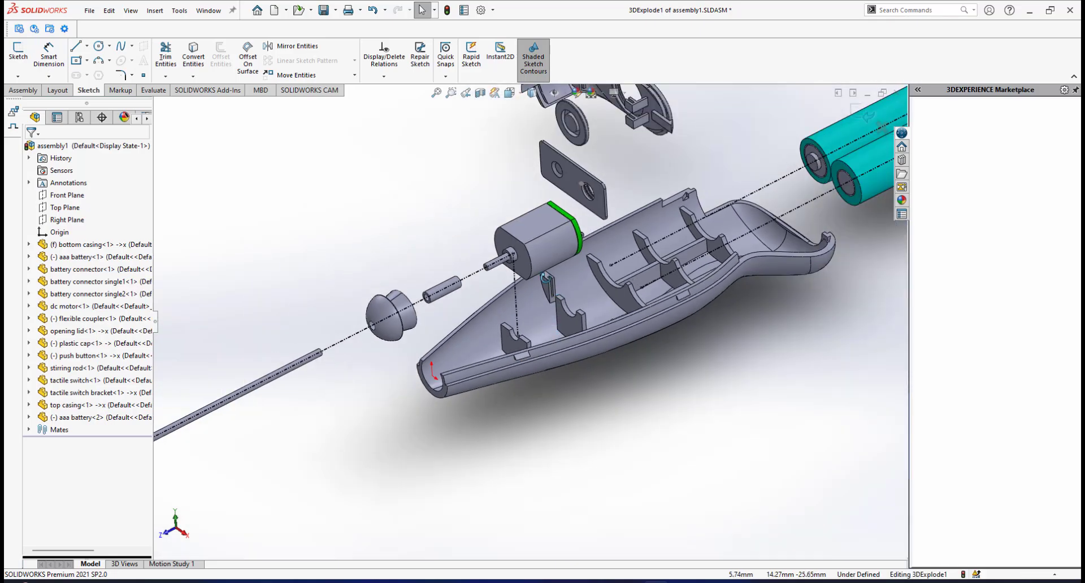
Sketch a second line about 11.4 mm long from the centre of the motor's rear round boss towards the bottom casing.
mouse_move(515, 382)
middle_mouse_down()
mouse_move(491, 265)
mouse_move(469, 243)
middle_mouse_up()
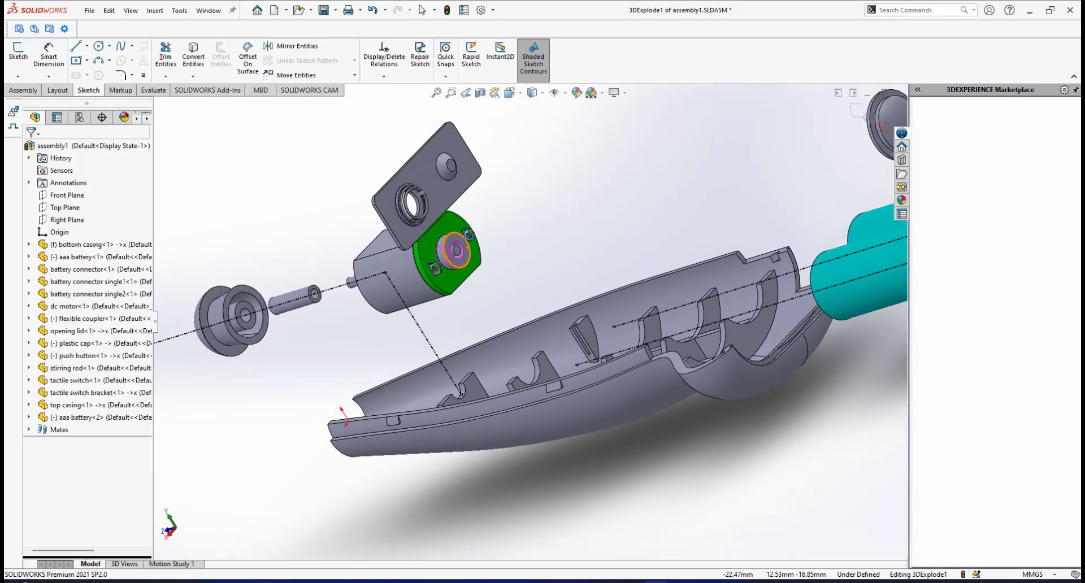
left_click(77, 45)
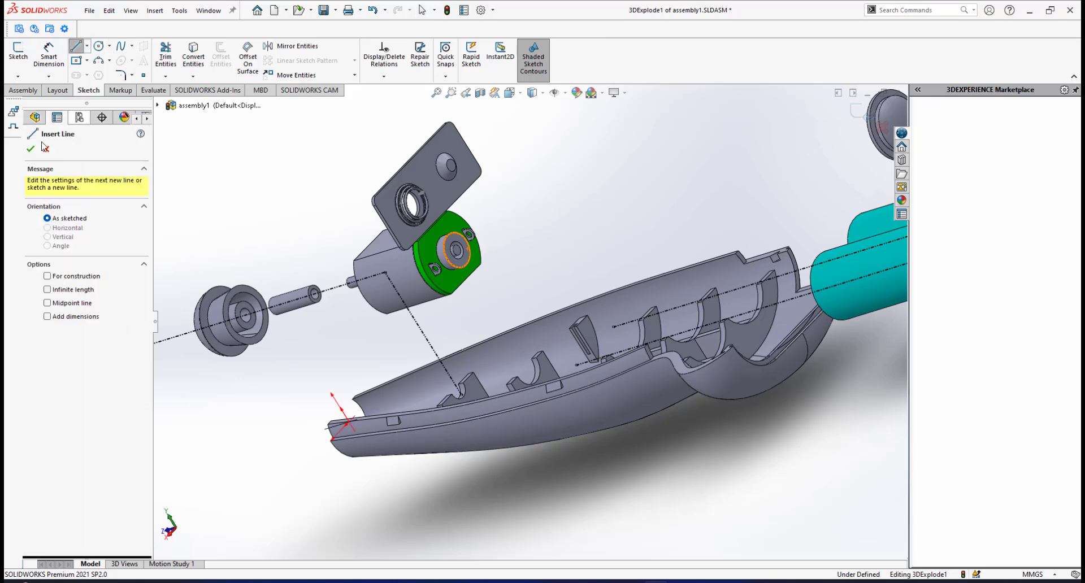
scroll(493, 296, "up", 3)
middle_click_drag(479, 281, 490, 245)
scroll(472, 290, "down", 8)
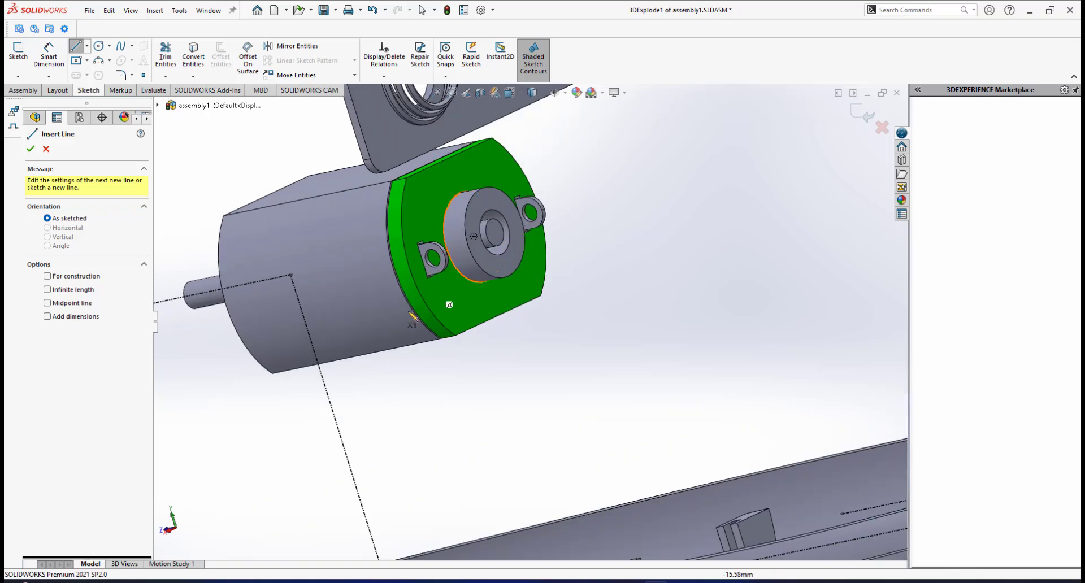
left_click(474, 236)
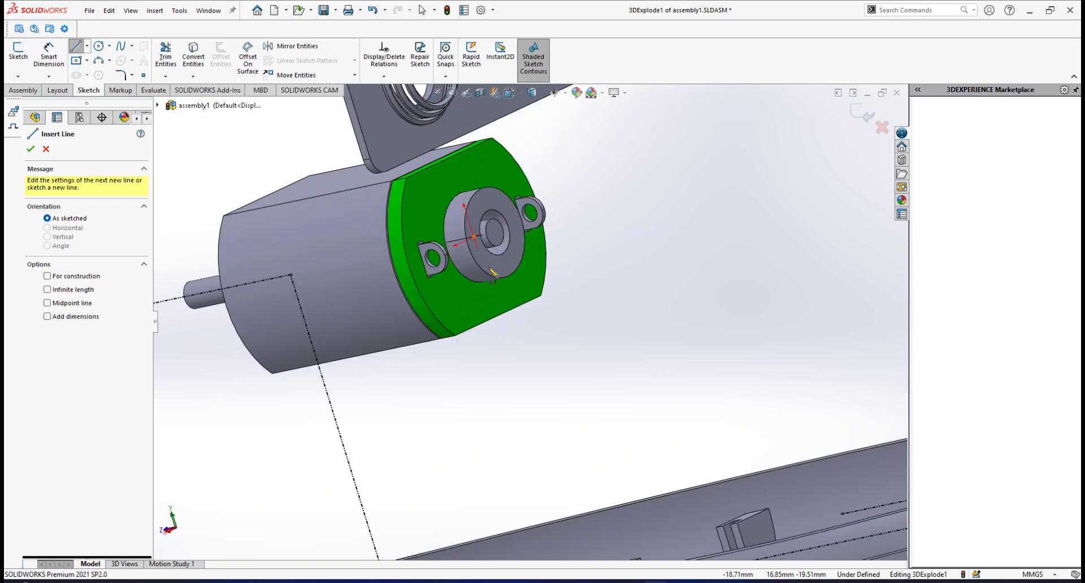
left_click(575, 400)
right_click(658, 371)
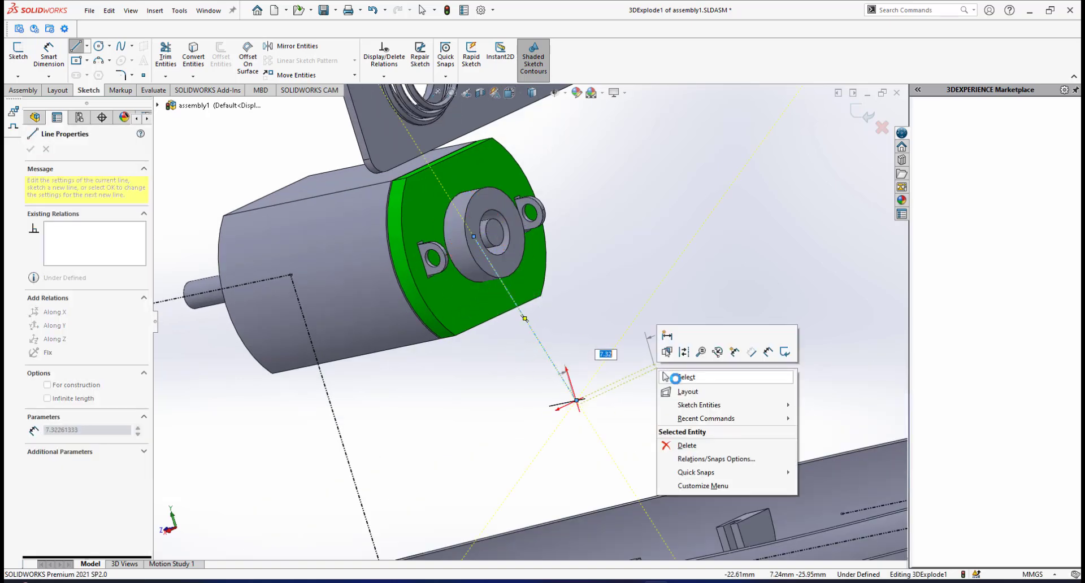
left_click(684, 377)
Constrain the line from the motor's rear boss with an Along Y relation.
left_click(549, 364)
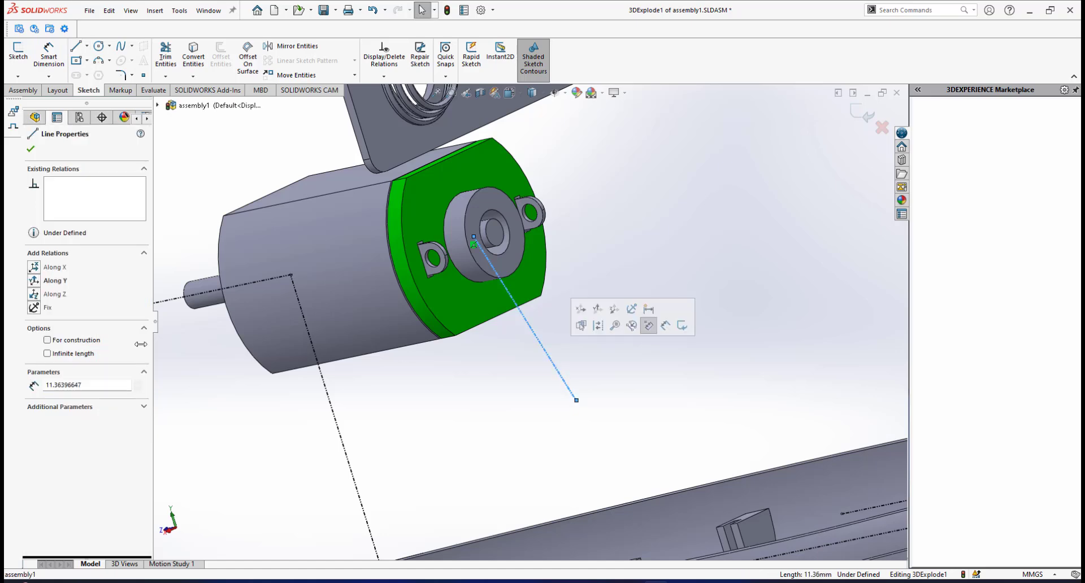
left_click(35, 281)
scroll(557, 446, "up", 5)
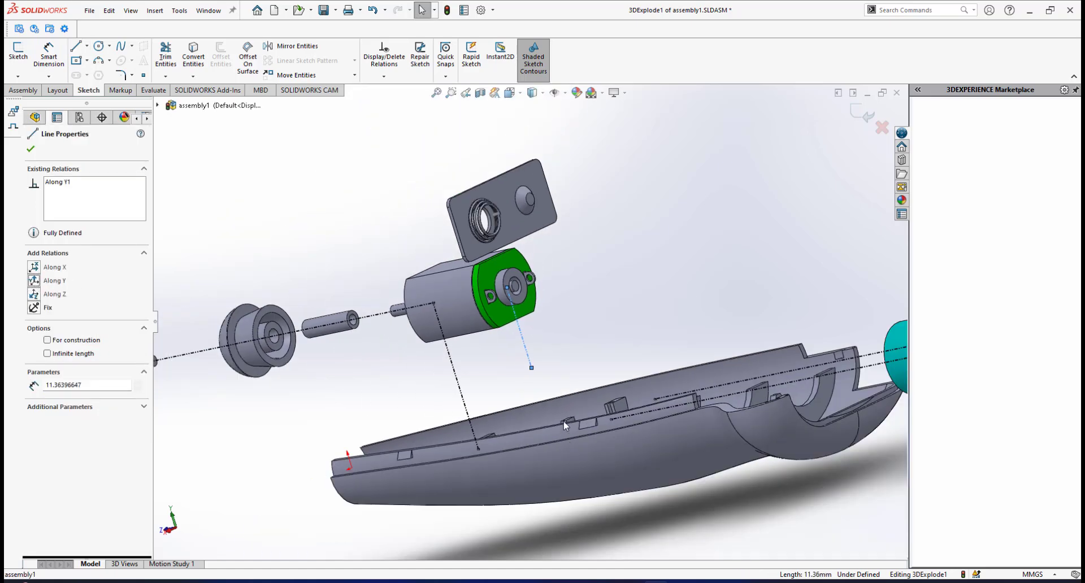
scroll(546, 357, "down", 5)
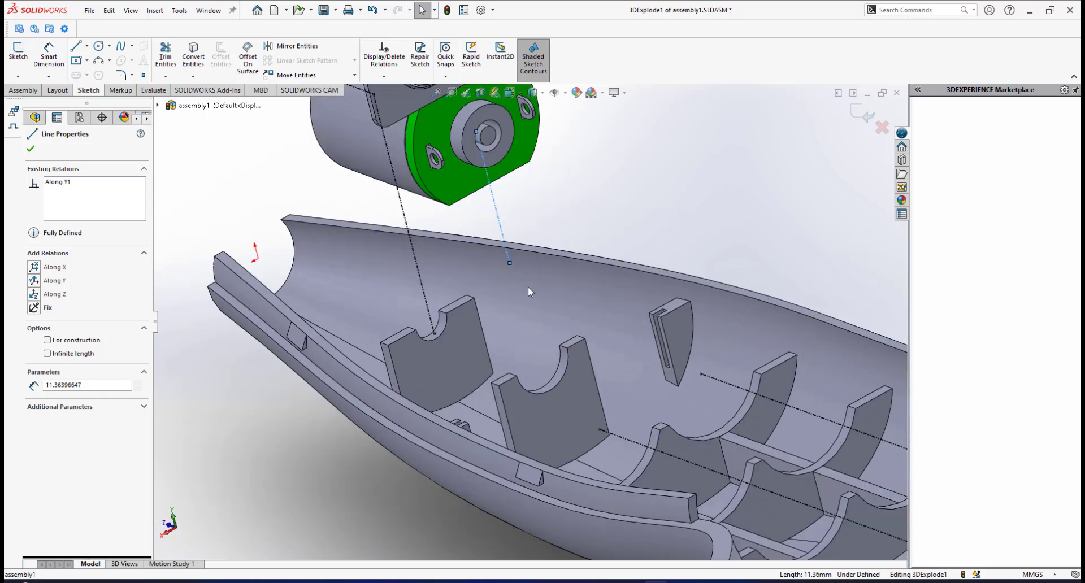
Extend the lower end of the rear boss's line onto the curved edge of the second casing rib.
left_click_drag(509, 263, 531, 355)
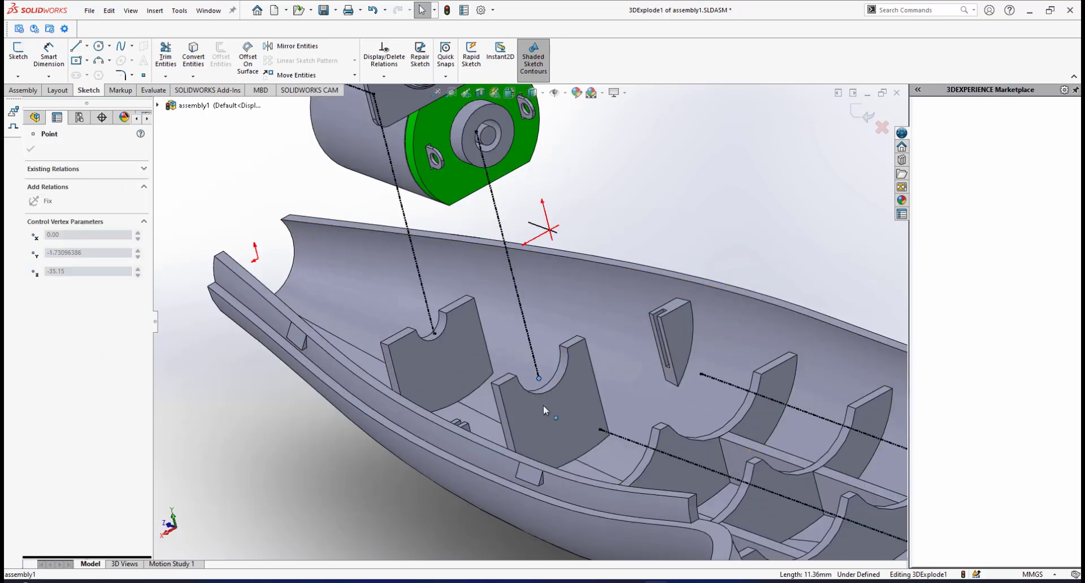
left_click_drag(544, 413, 544, 395)
left_click(717, 249)
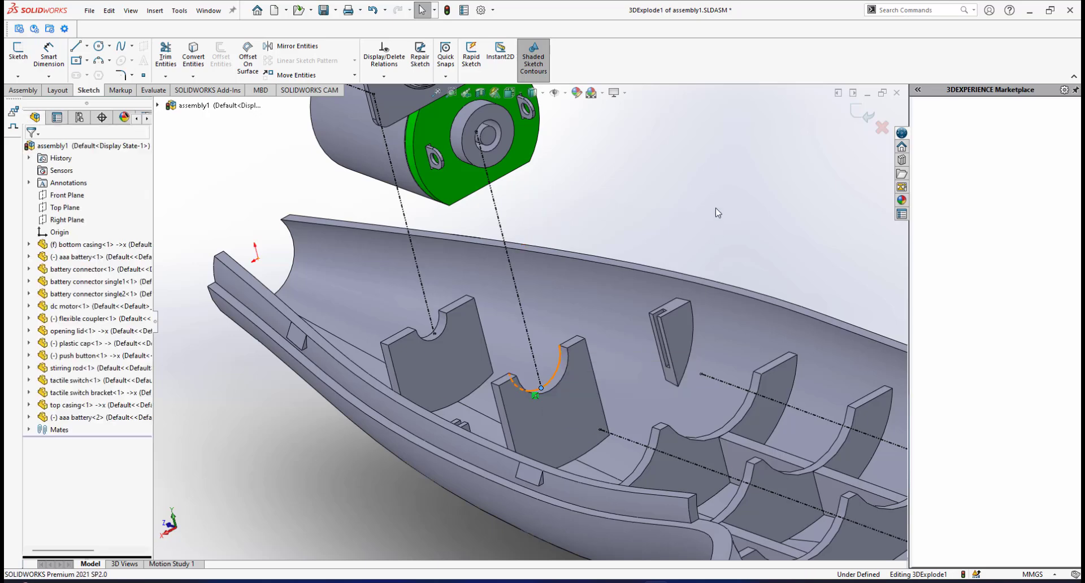
Examine the exploded assembly with its explode lines from several angles, including the battery connector plate above the motor.
scroll(615, 268, "up", 3)
scroll(616, 272, "up", 1)
mouse_move(614, 283)
middle_mouse_down()
mouse_move(534, 308)
mouse_move(605, 271)
middle_mouse_up()
scroll(602, 274, "up", 4)
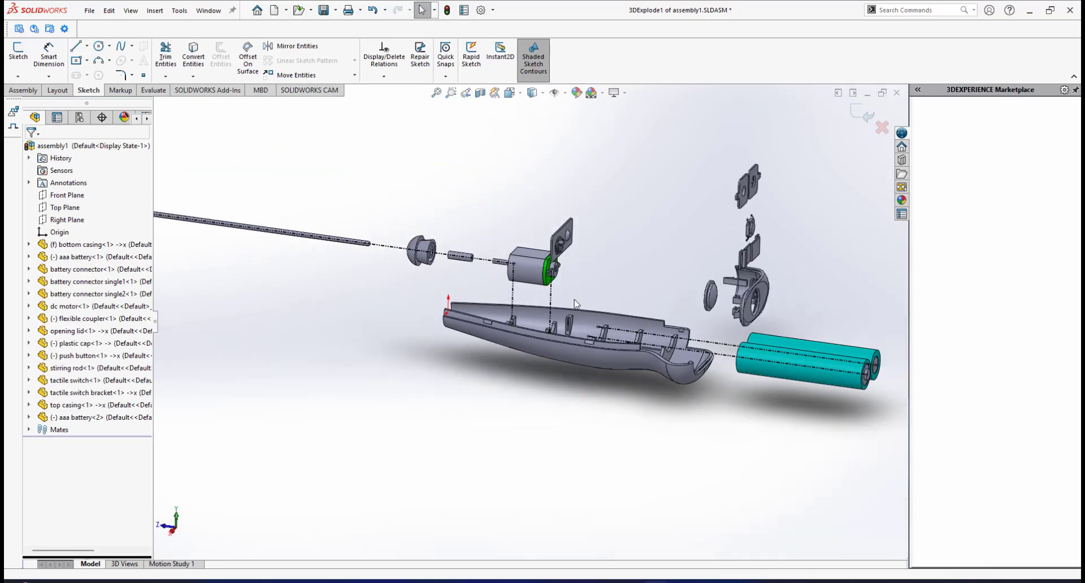
middle_click_drag(577, 305, 621, 321)
scroll(599, 299, "down", 8)
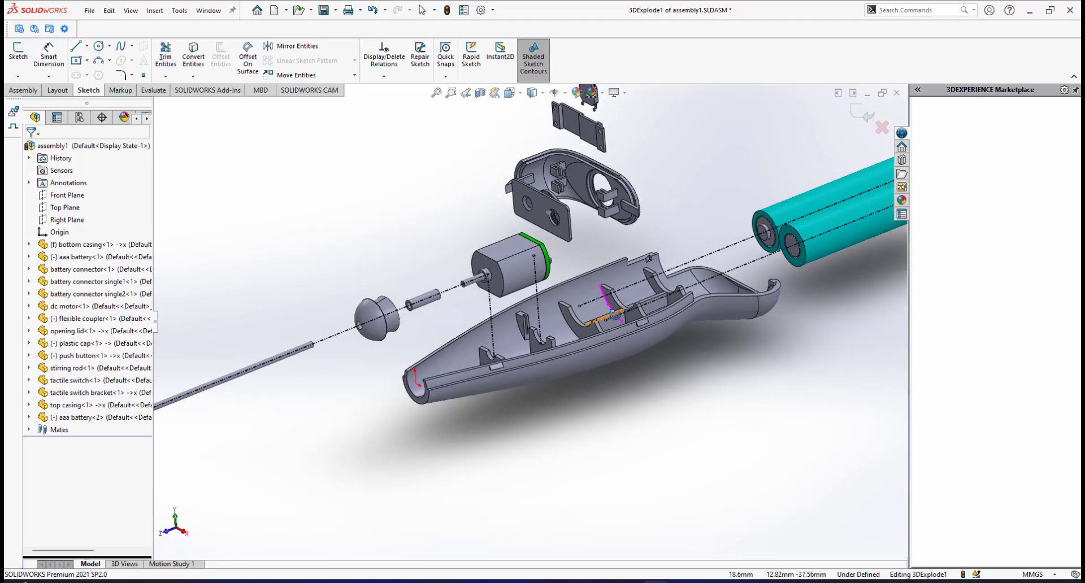
scroll(610, 328, "down", 5)
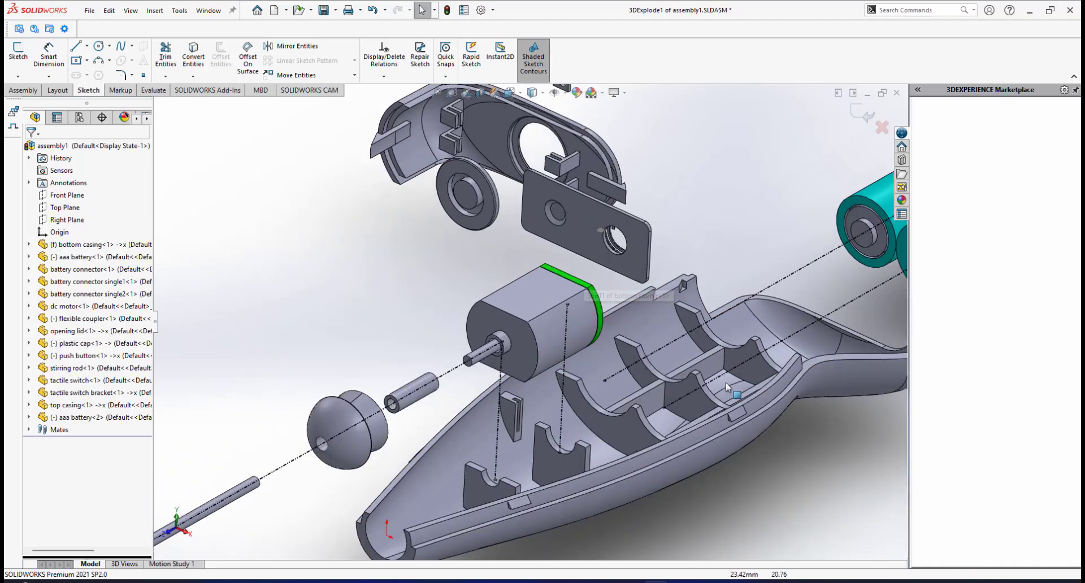
scroll(621, 347, "up", 3)
scroll(545, 240, "down", 6)
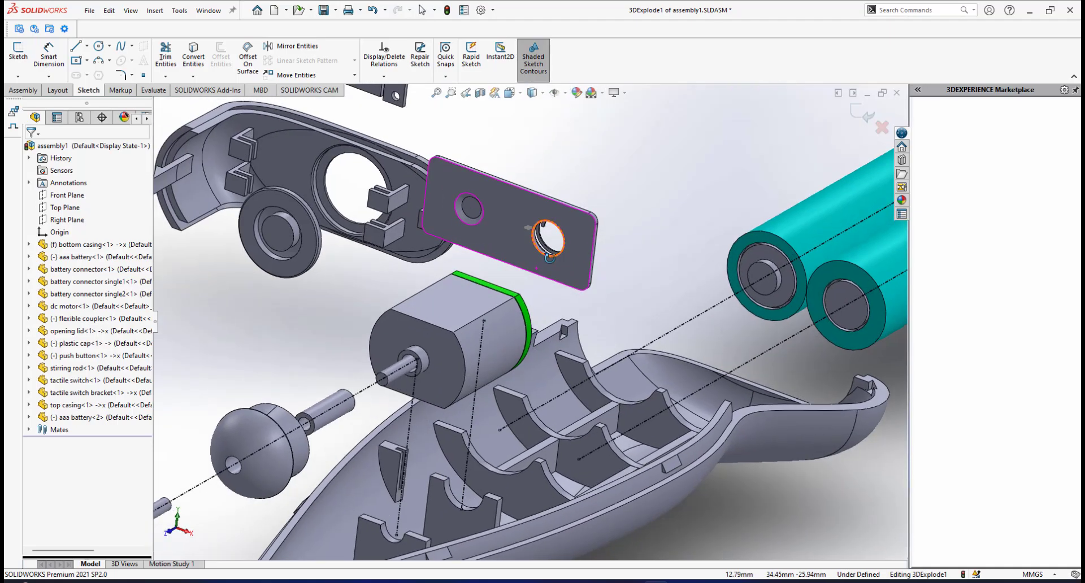
Sketch a line about 7.9 mm long from the battery connector plate's lower corner beside the hole and constrain it Along Y.
scroll(565, 244, "down", 2)
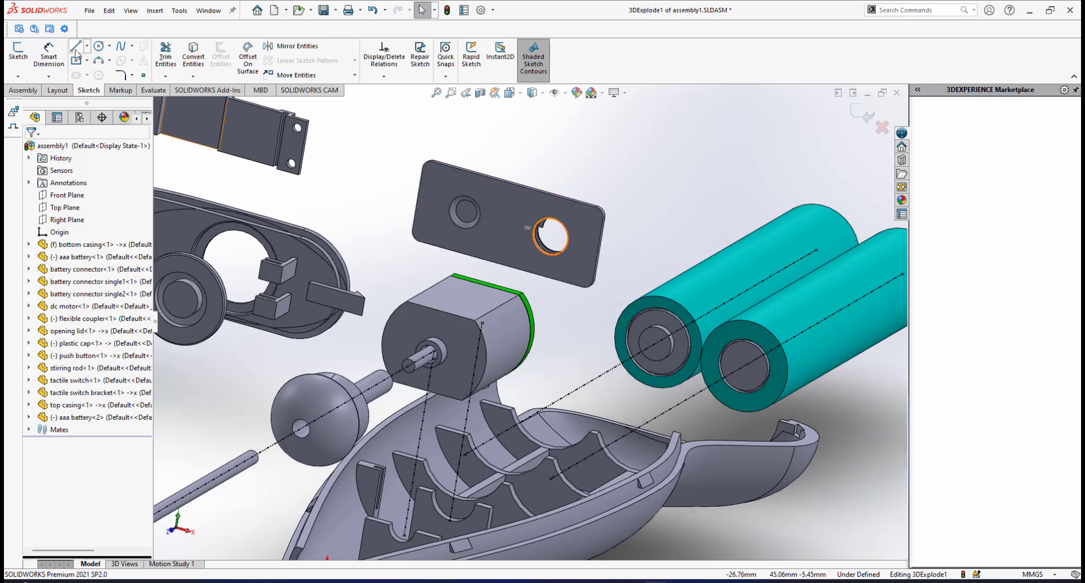
left_click(76, 46)
scroll(574, 304, "down", 3)
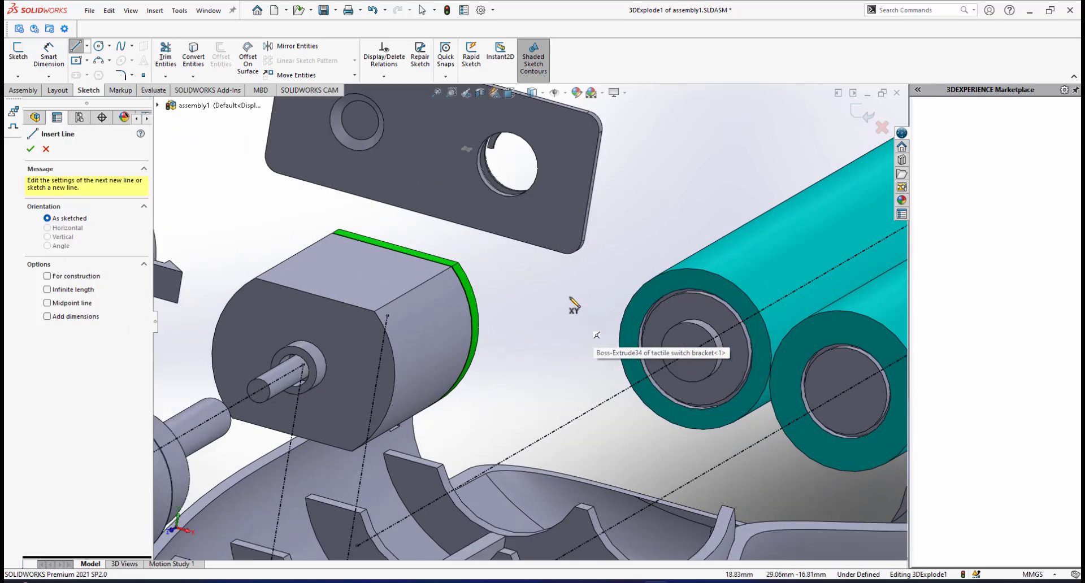
left_click(563, 253)
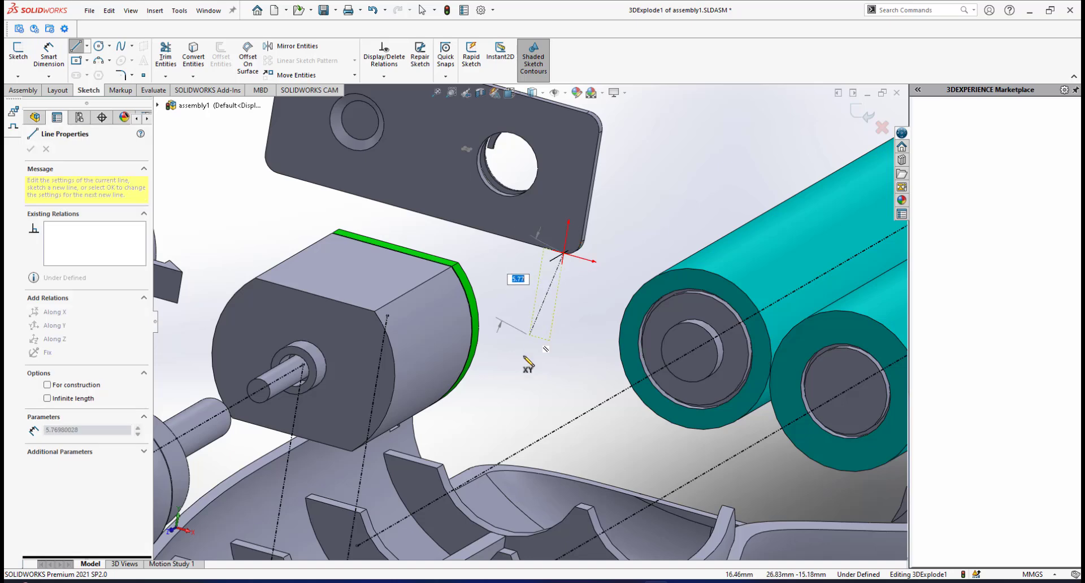
right_click(569, 343)
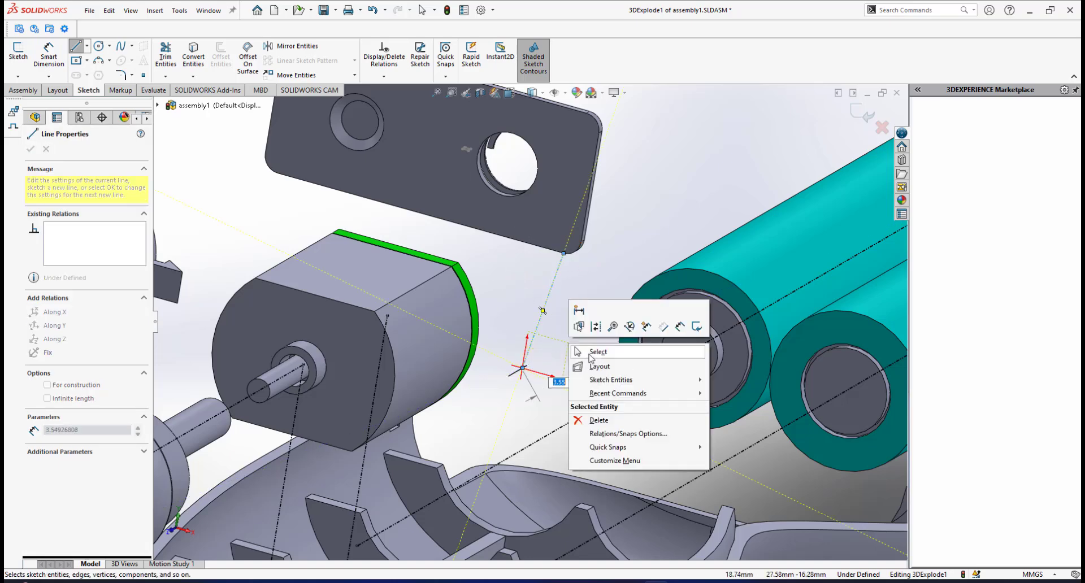
left_click(590, 353)
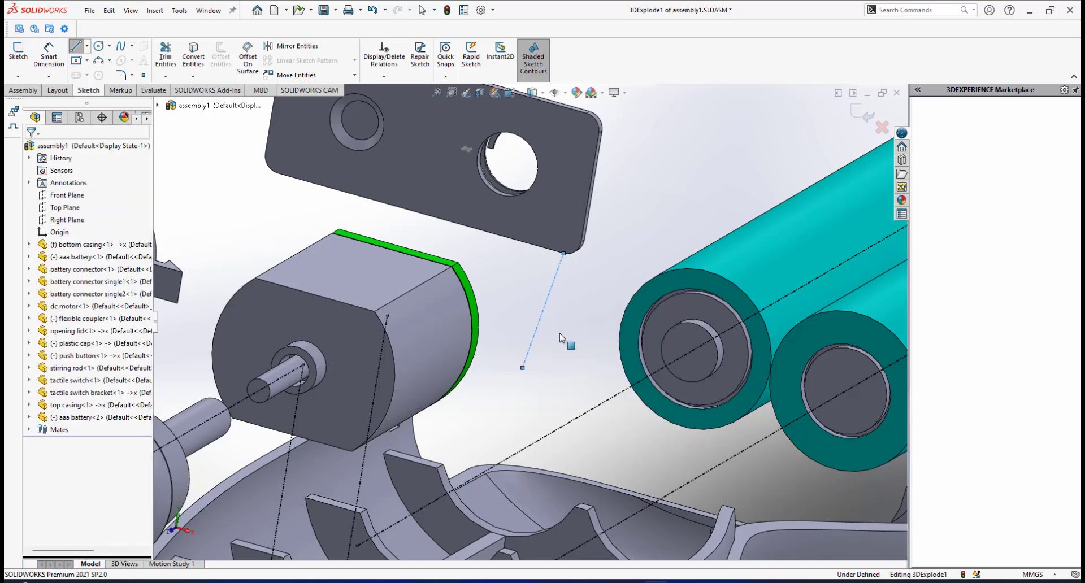
left_click(545, 306)
scroll(534, 368, "up", 5)
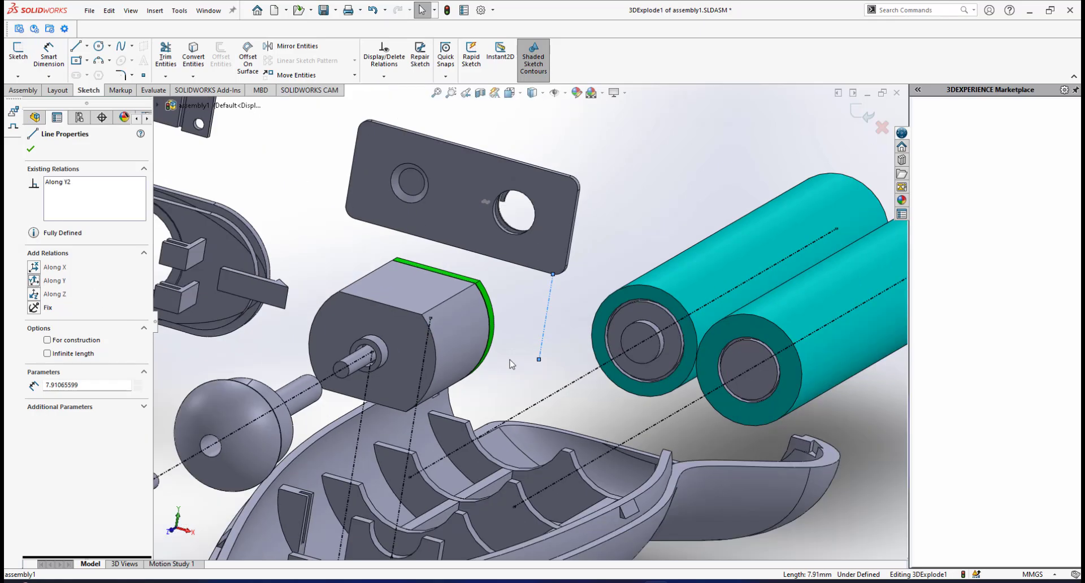
Extend the lower end of the hole-side corner line down to the small slotted holder on the bottom casing's inner wall.
scroll(540, 443, "down", 5)
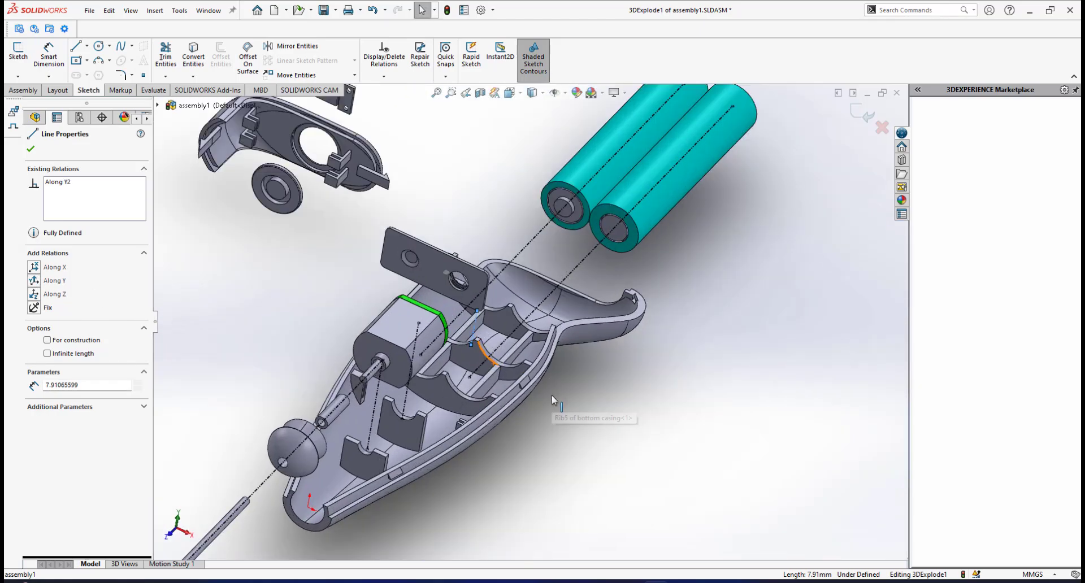
scroll(501, 326, "down", 5)
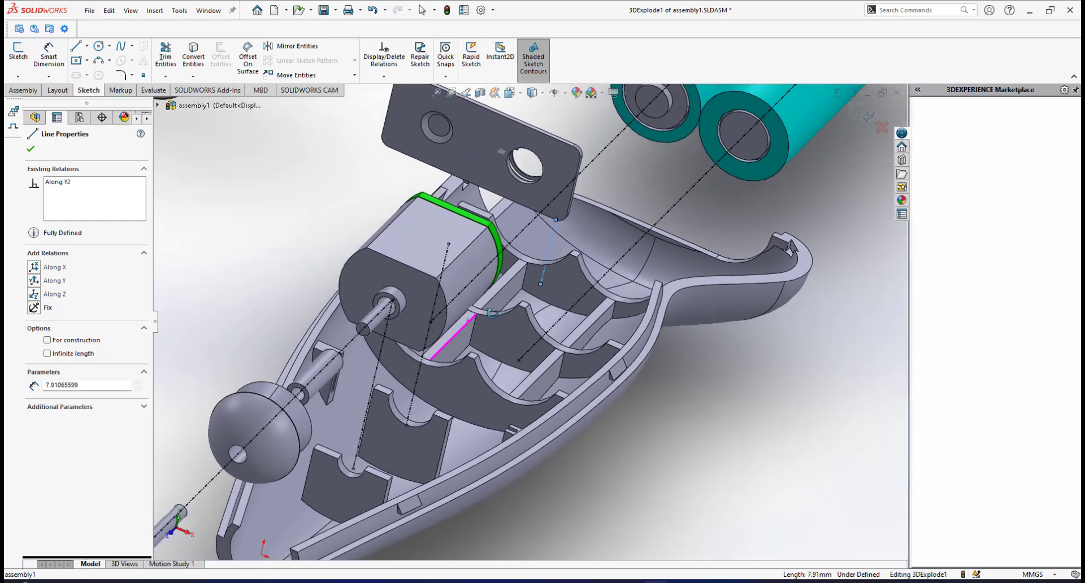
middle_click_drag(492, 313, 559, 431)
key("Escape")
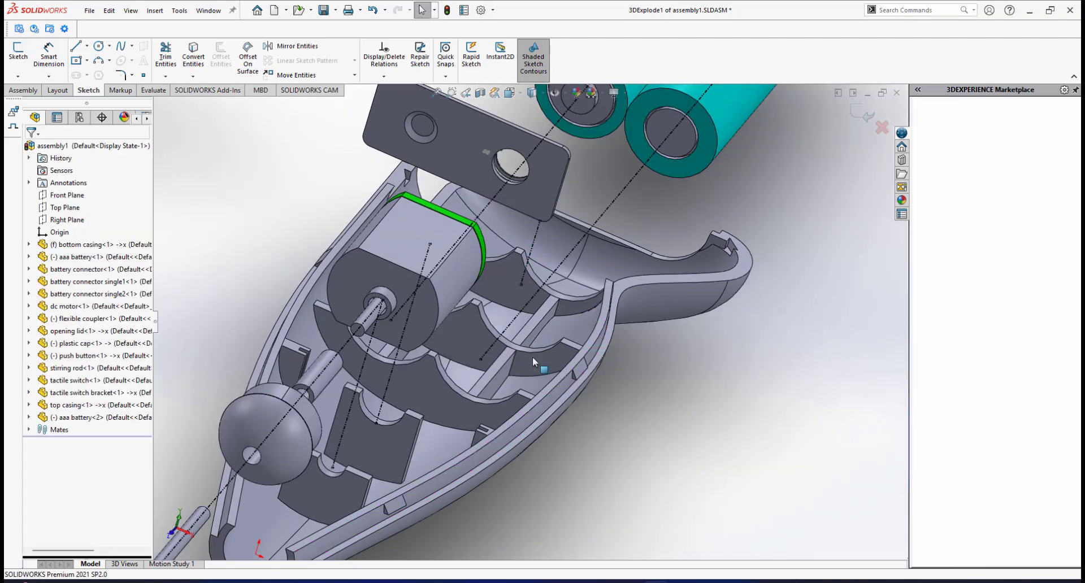
left_click_drag(515, 345, 486, 438)
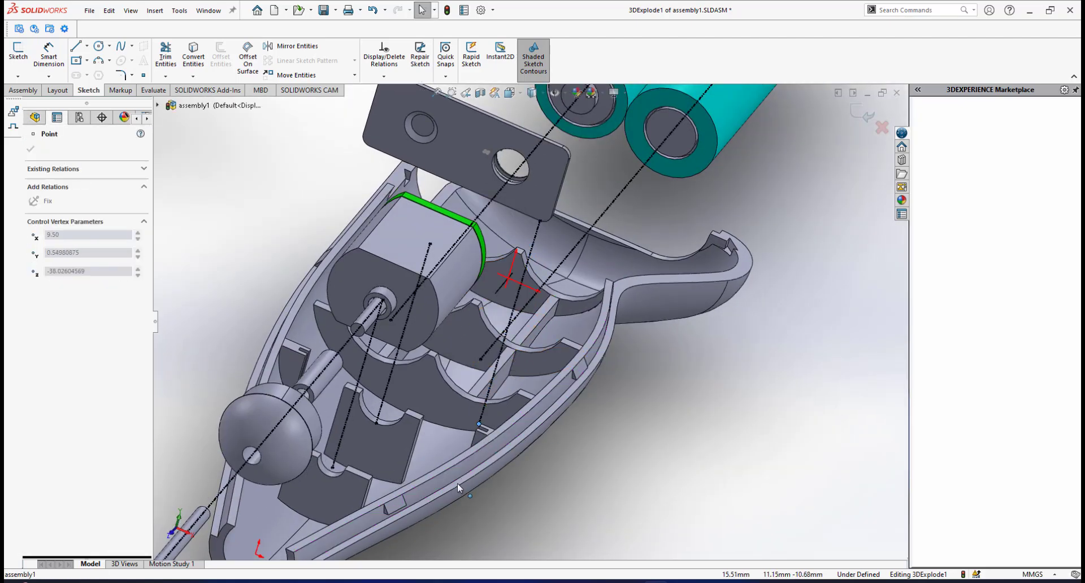
left_click_drag(457, 485, 458, 484)
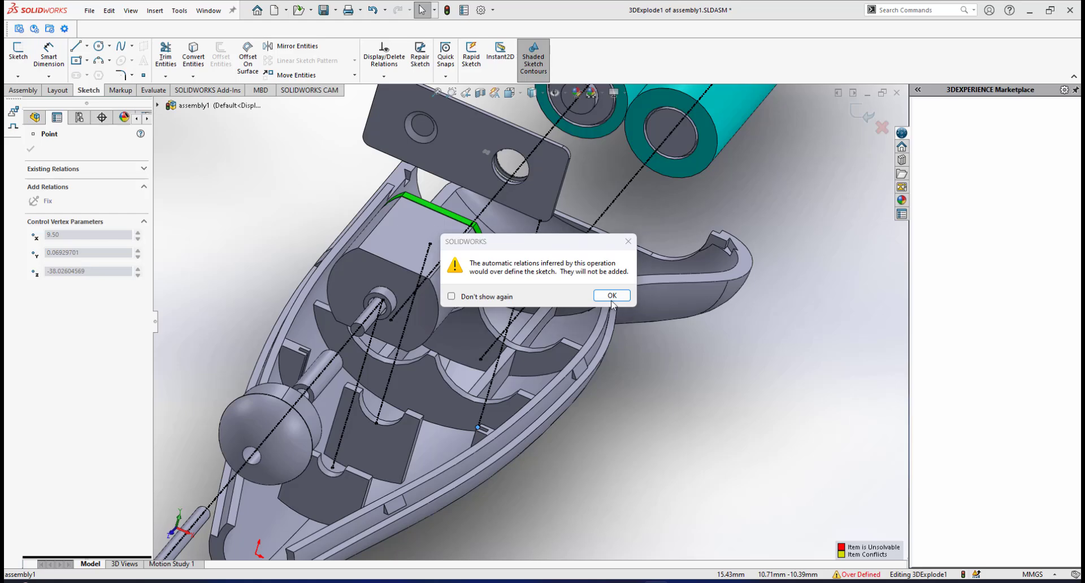
left_click(615, 298)
middle_click_drag(658, 455, 618, 426)
left_click(618, 426)
Sketch a line about 12.6 mm long from the connector plate's other lower corner, beside the round boss, and constrain it Along Y.
scroll(617, 425, "up", 5)
scroll(478, 249, "down", 5)
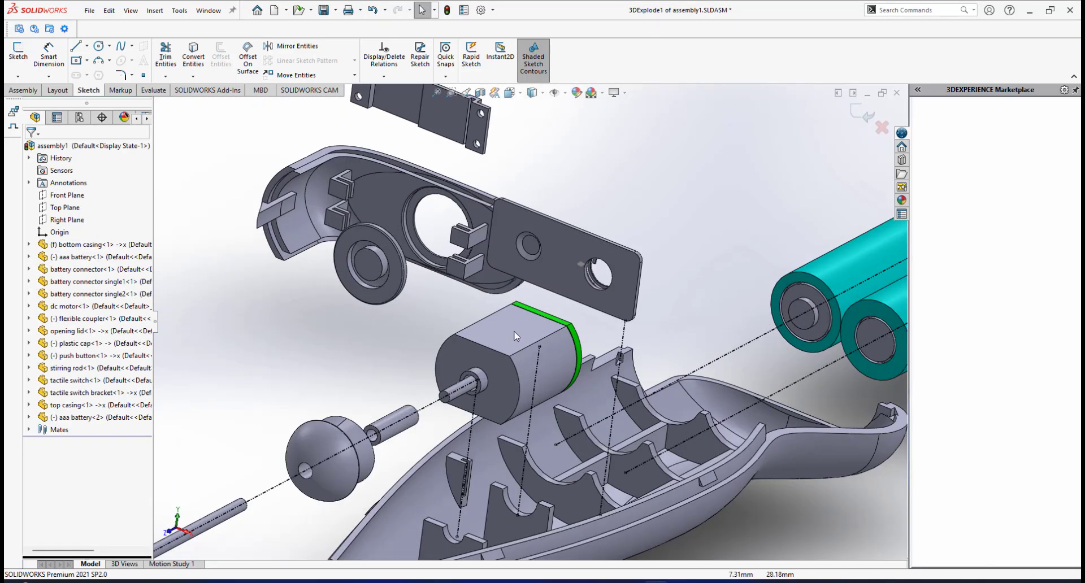
middle_click_drag(498, 300, 492, 274)
scroll(506, 288, "down", 2)
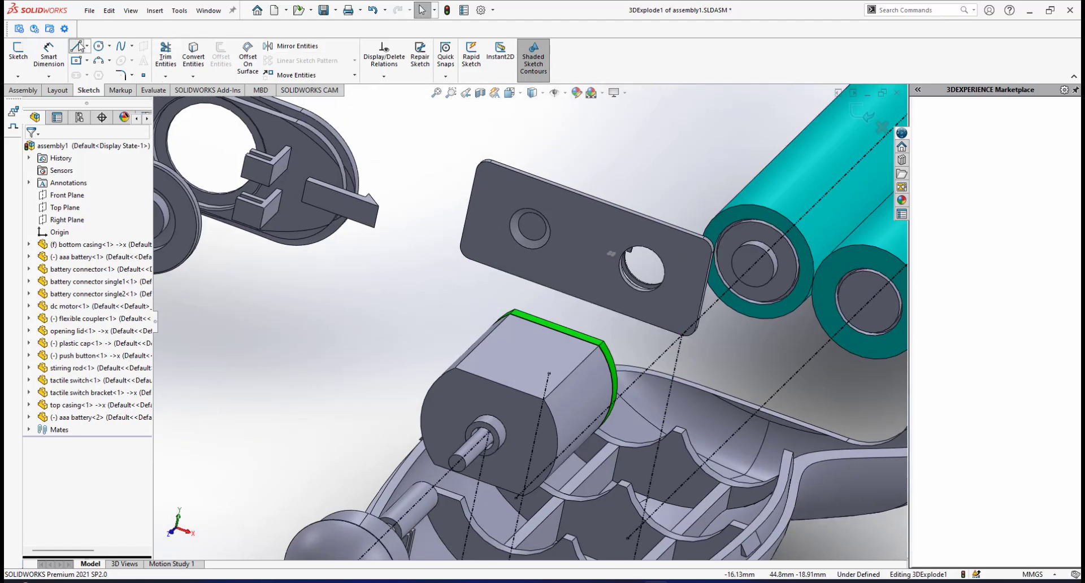
left_click(77, 46)
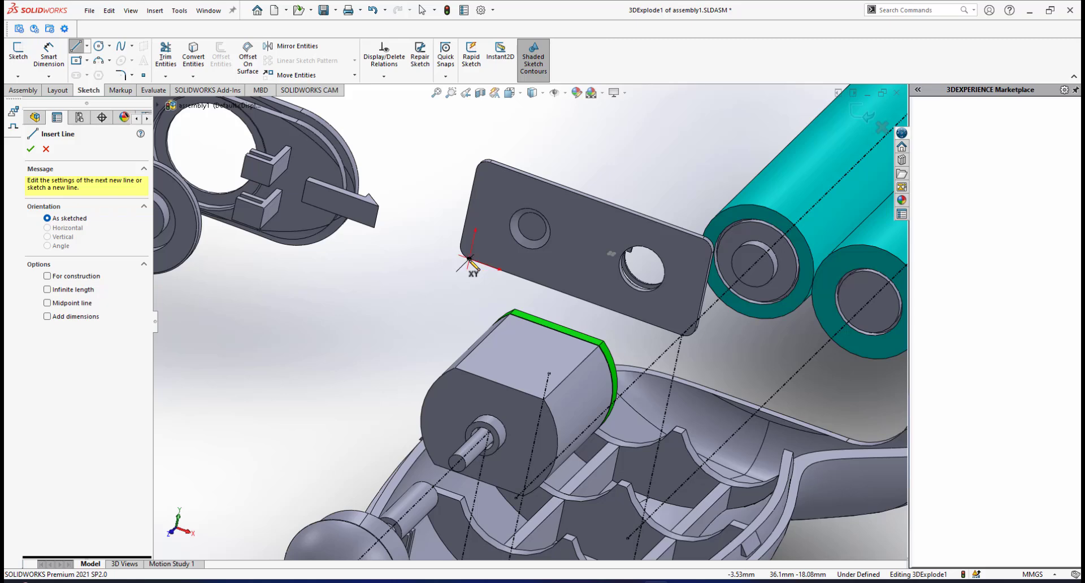
left_click(469, 259)
left_click(386, 361)
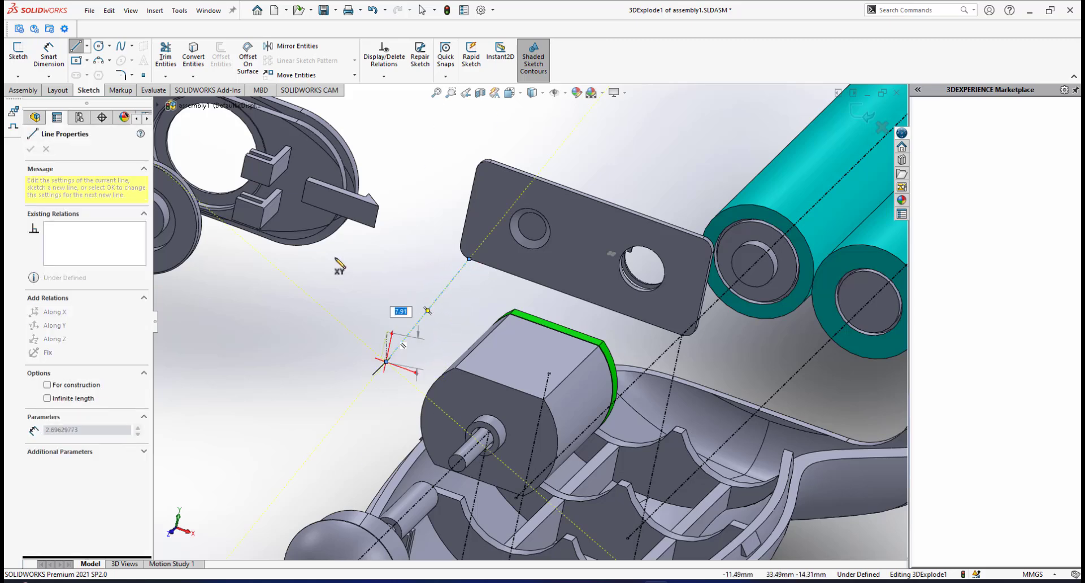
right_click(339, 264)
left_click(357, 267)
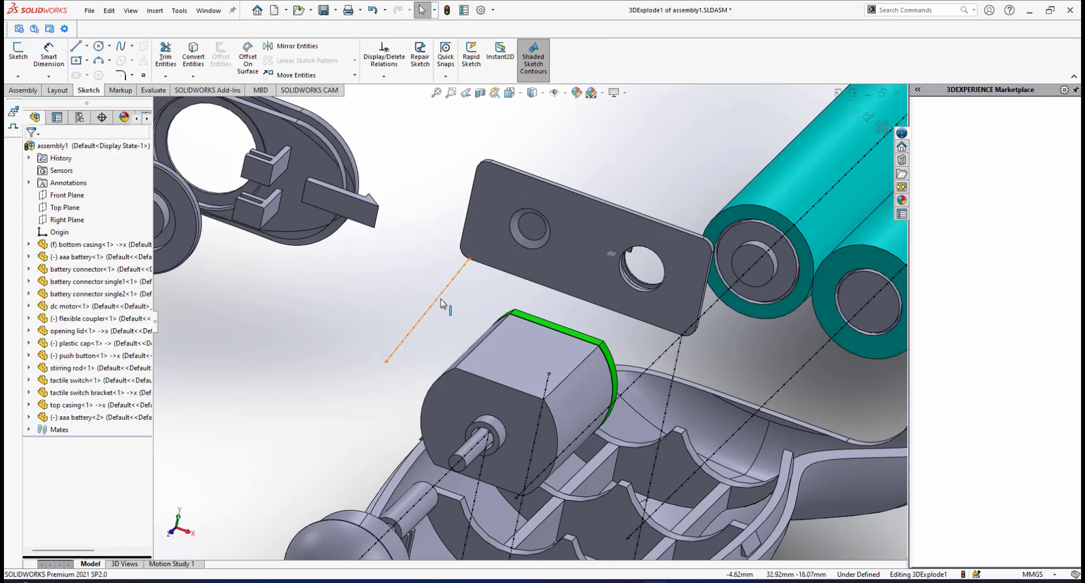
left_click(437, 302)
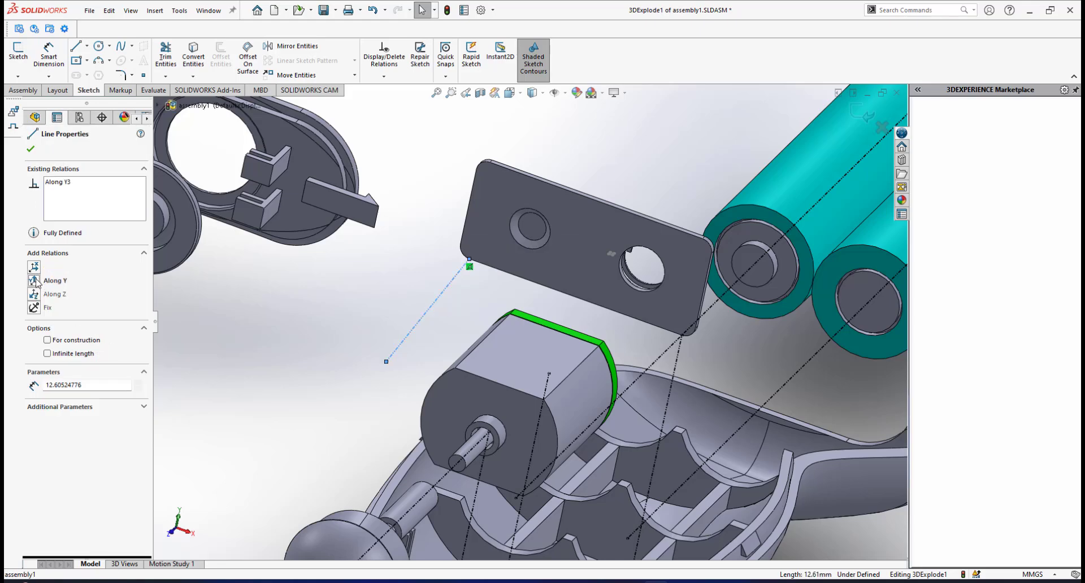
Extend the lower end of the boss-side corner line down to the slotted holder on the casing's opposite inner wall.
scroll(507, 408, "up", 3)
middle_click_drag(506, 397, 434, 383)
scroll(434, 383, "down", 3)
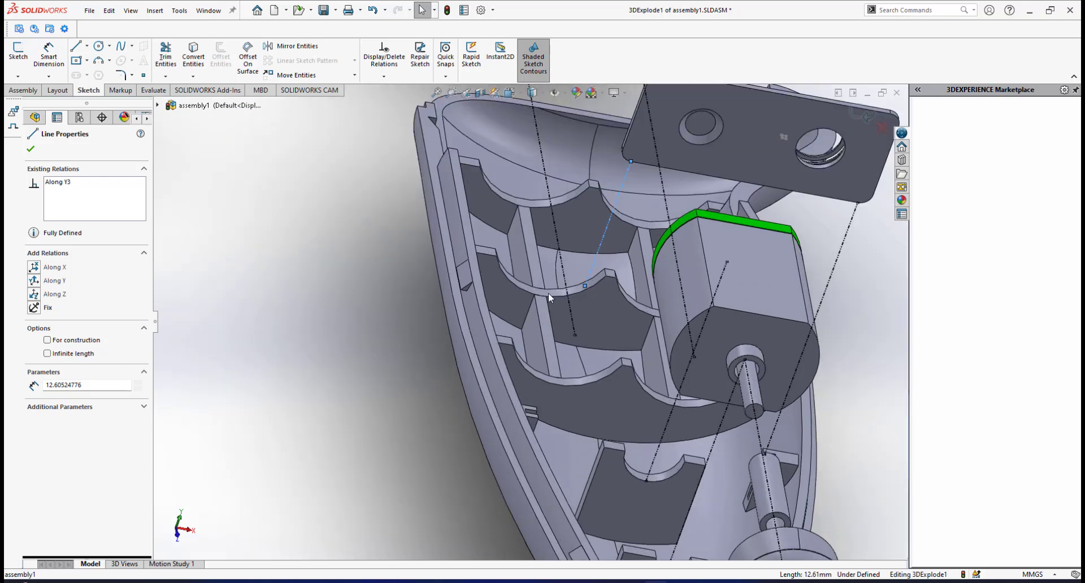
left_click(378, 339)
left_click_drag(587, 286, 547, 424)
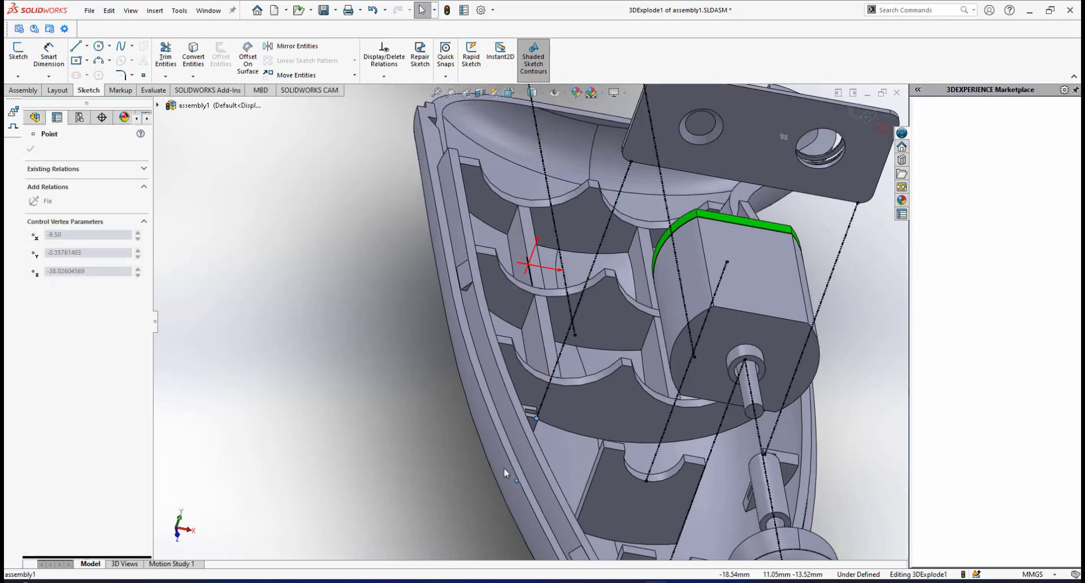
left_click(609, 297)
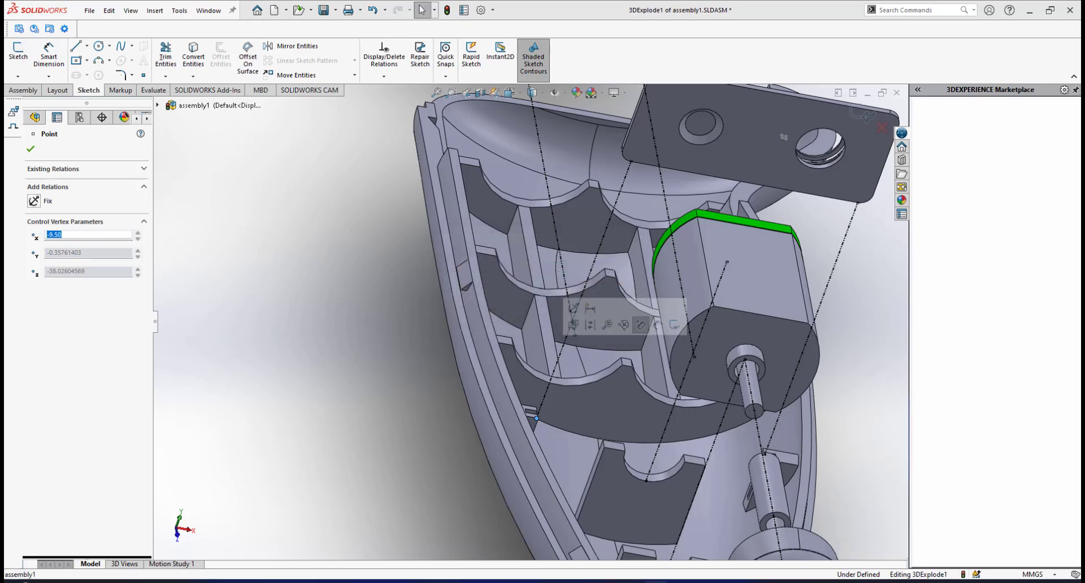
Examine the connector plate's explode lines from several angles, then the push button and opening lid up close.
key("f")
middle_click_drag(559, 304, 495, 301)
scroll(669, 357, "down", 4)
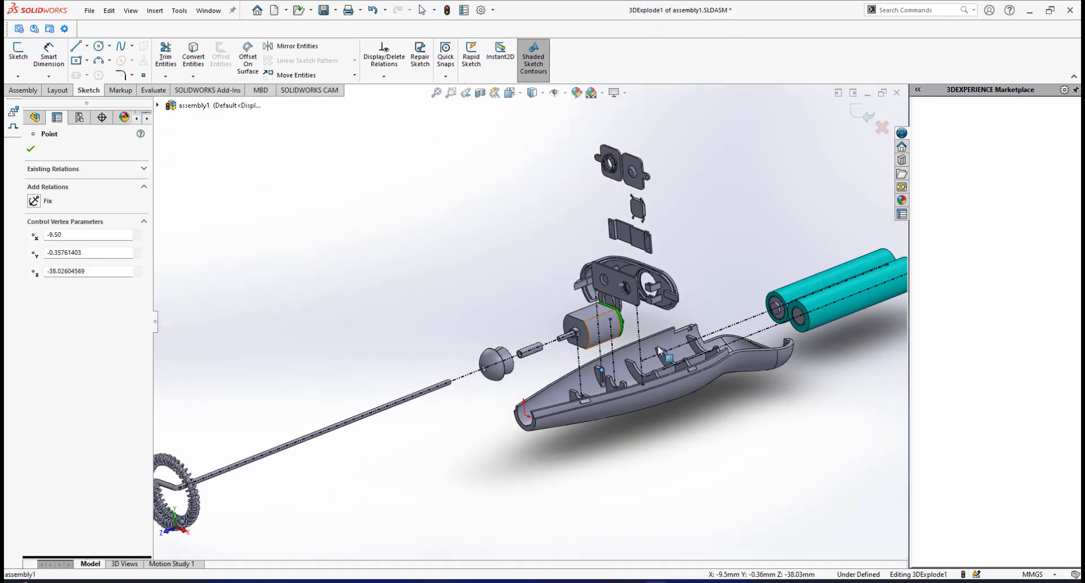
middle_click_drag(669, 367, 581, 303)
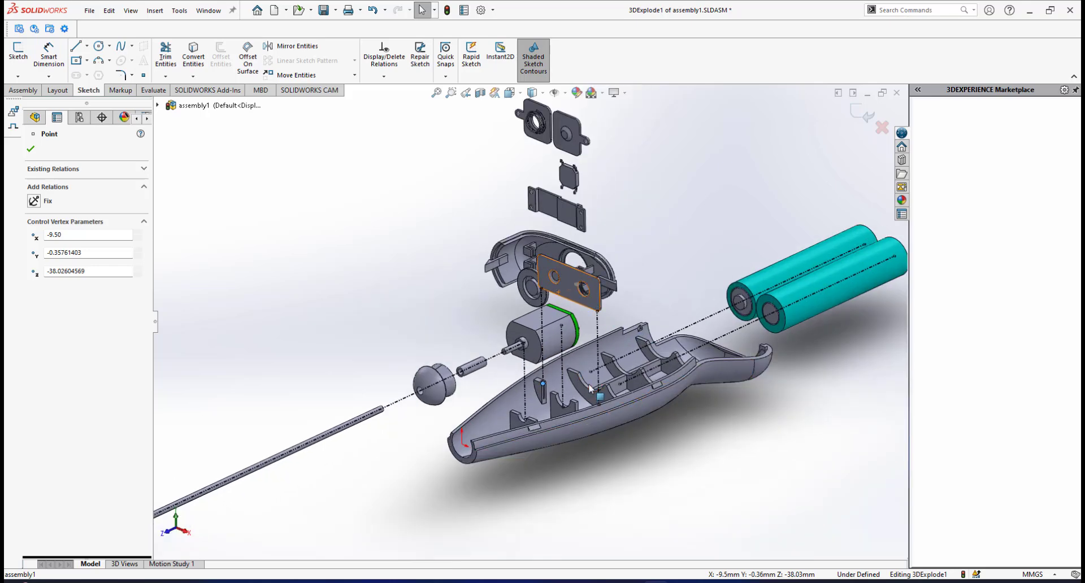
scroll(571, 384, "down", 4)
middle_click_drag(531, 382, 523, 387)
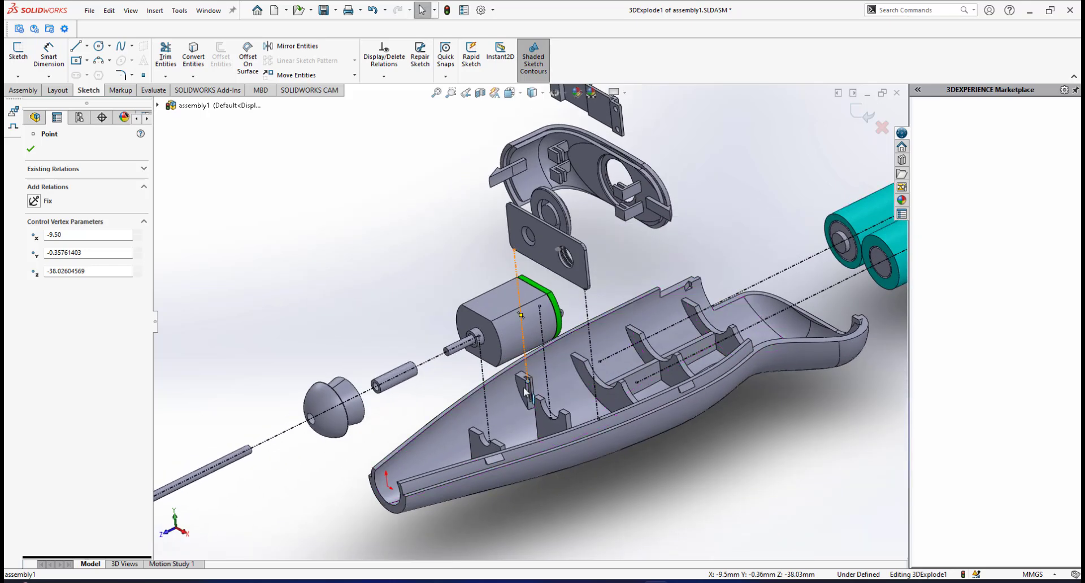
scroll(599, 389, "up", 3)
middle_click_drag(609, 376, 576, 369)
scroll(576, 320, "down", 3)
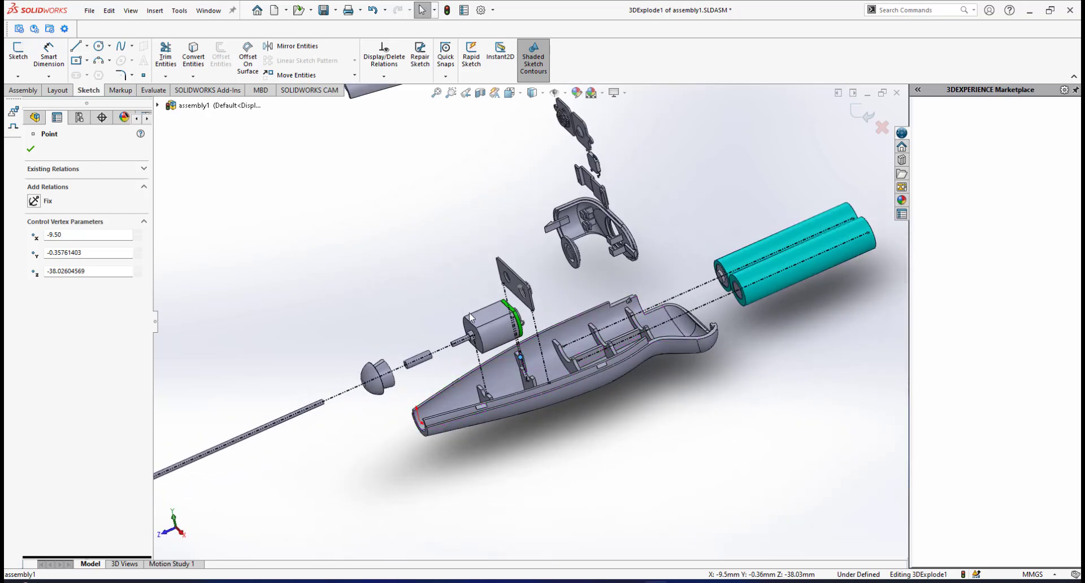
scroll(576, 320, "up", 4)
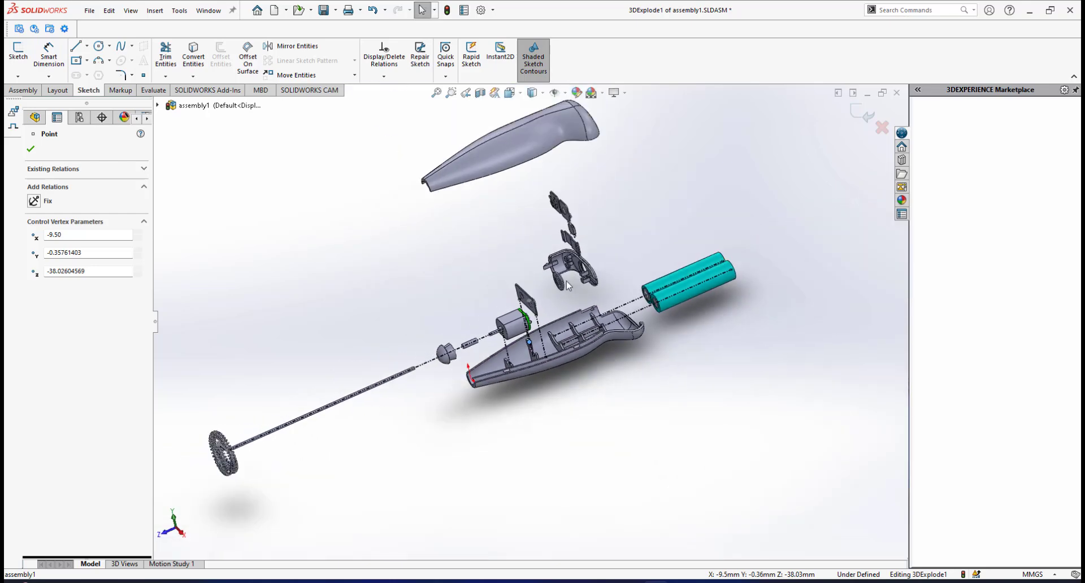
scroll(606, 286, "up", 2)
scroll(607, 280, "down", 3)
middle_click_drag(533, 278, 556, 308)
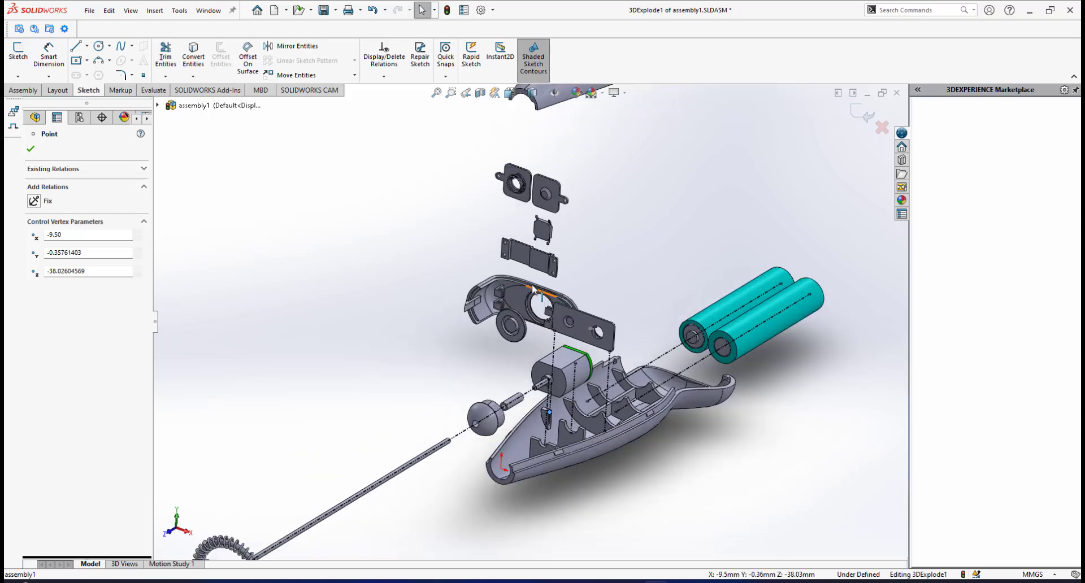
scroll(554, 310, "down", 5)
scroll(552, 308, "down", 6)
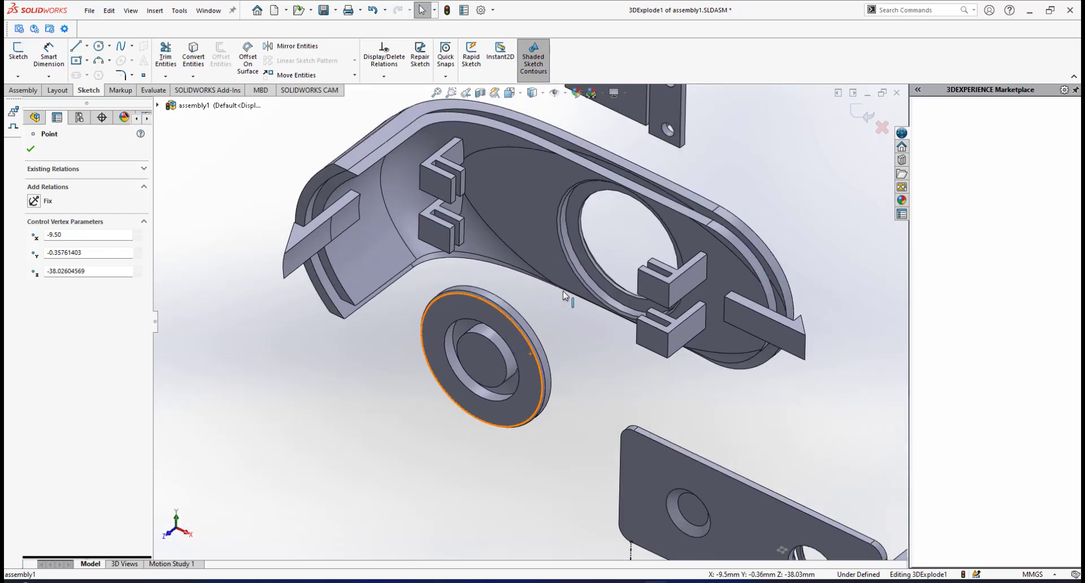
scroll(556, 295, "down", 2)
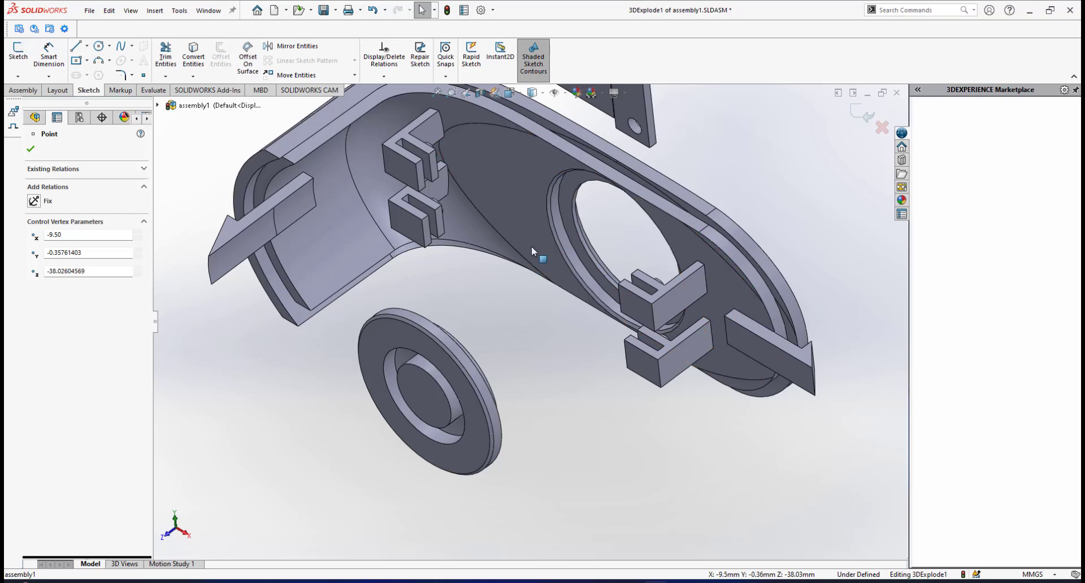
scroll(511, 371, "up", 1)
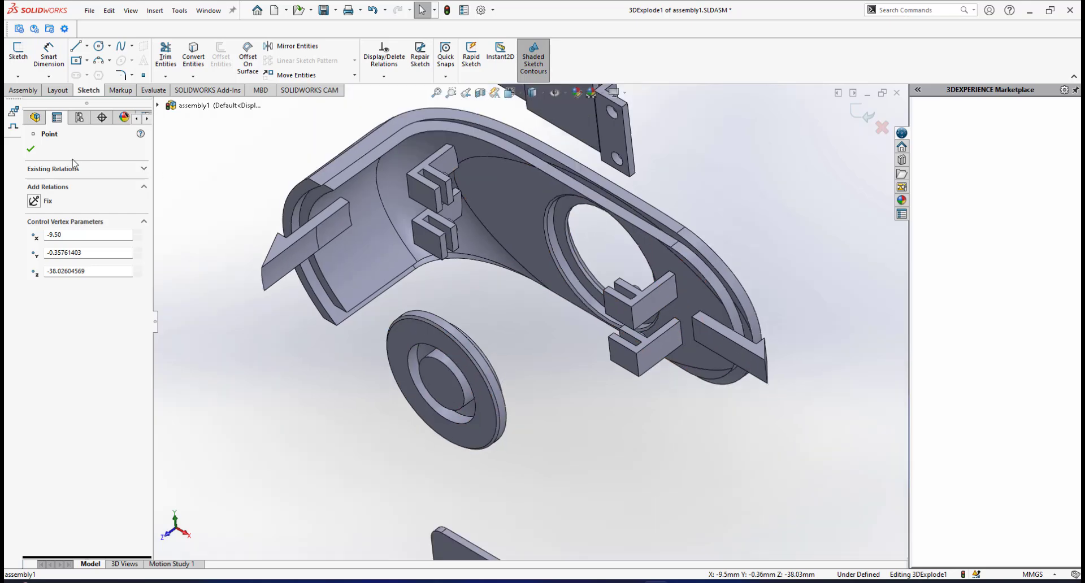
Start a route line along XYZ from the push button's central round boss to the round opening in the opening lid.
left_click(31, 150)
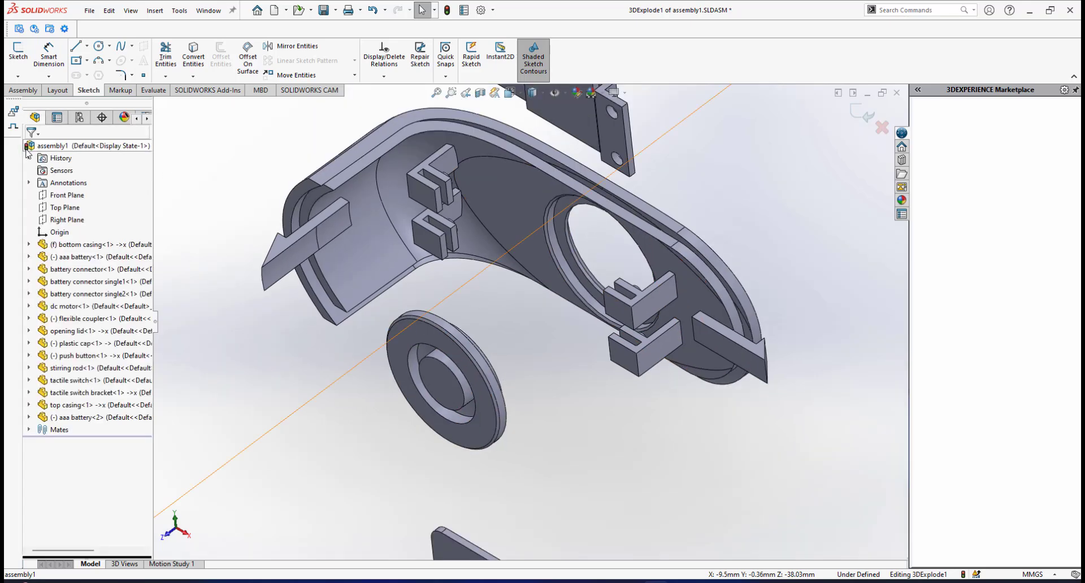
left_click(13, 113)
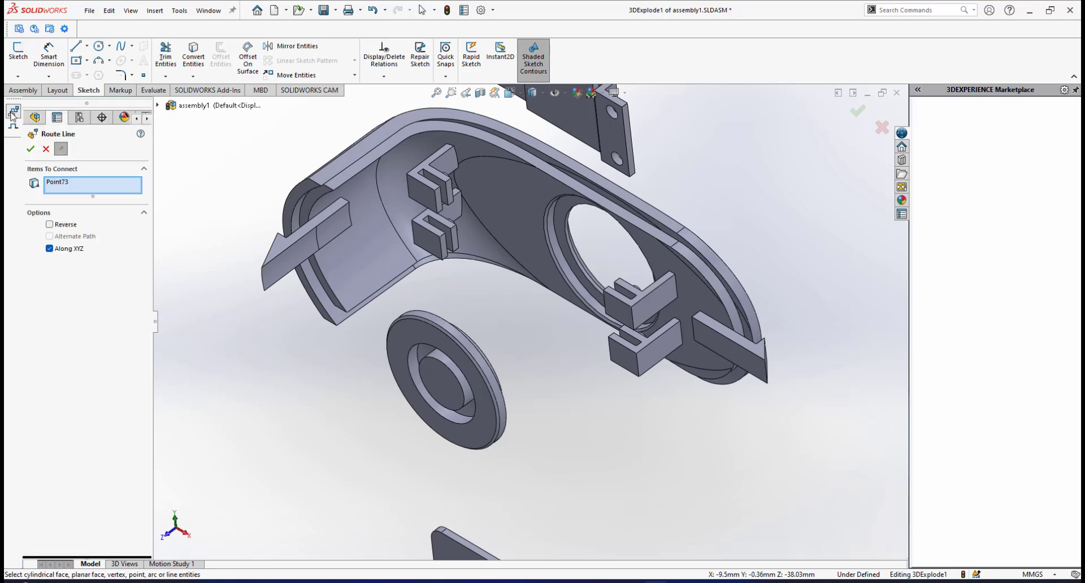
right_click(83, 195)
left_click(110, 188)
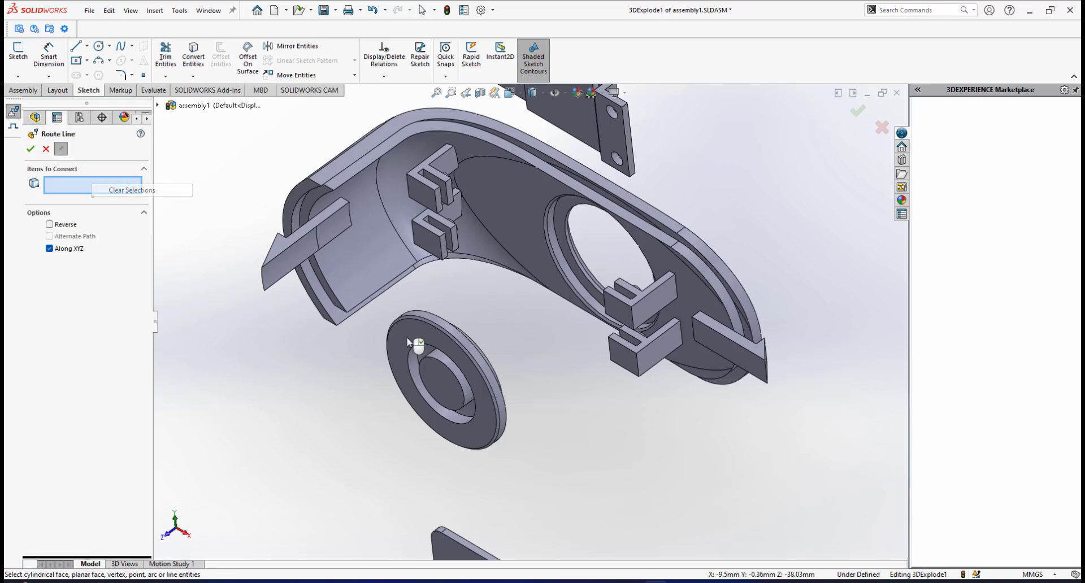
scroll(491, 356, "down", 2)
scroll(494, 355, "down", 1)
scroll(492, 350, "up", 4)
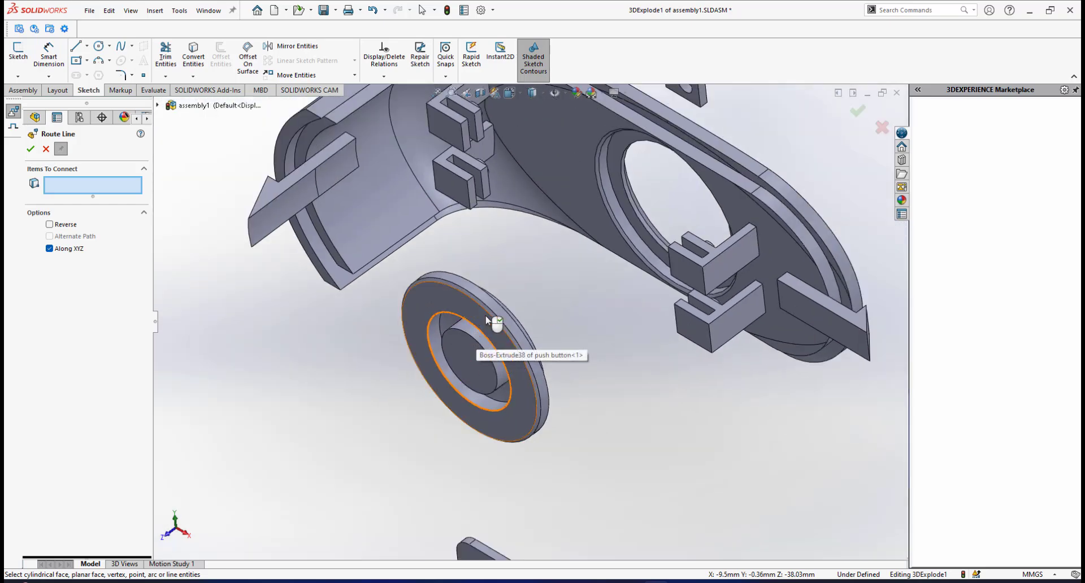
left_click(466, 329)
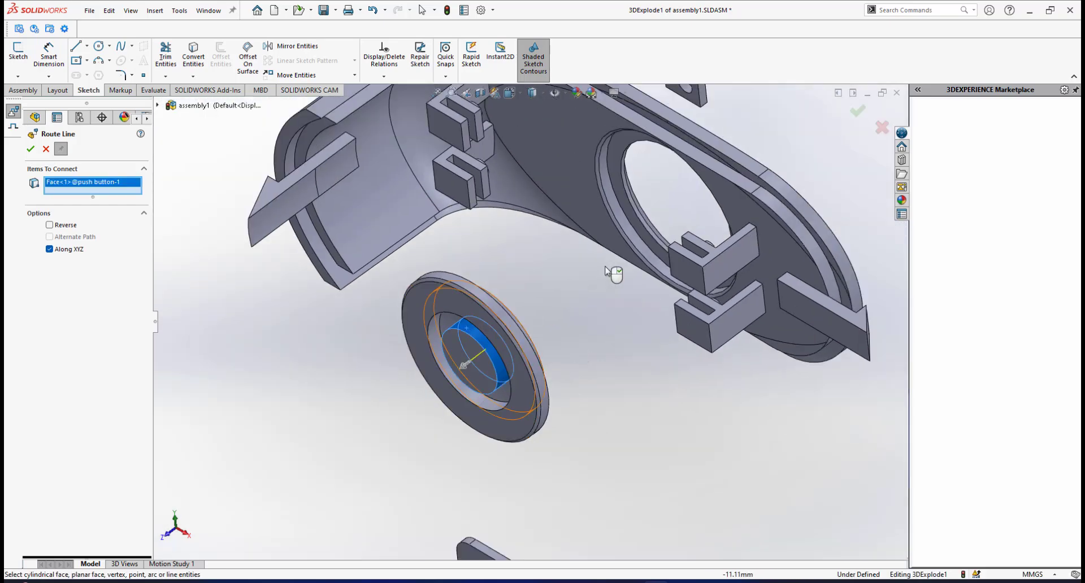
left_click(634, 236)
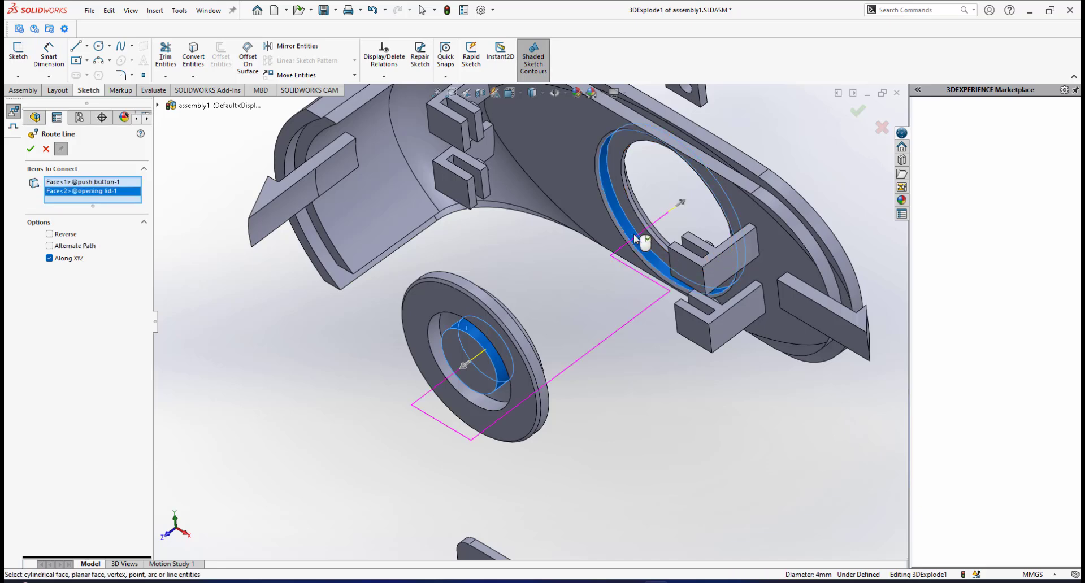
Flip the route direction at the push button's boss so the line runs straight to the lid's opening, and accept it.
scroll(499, 354, "down", 2)
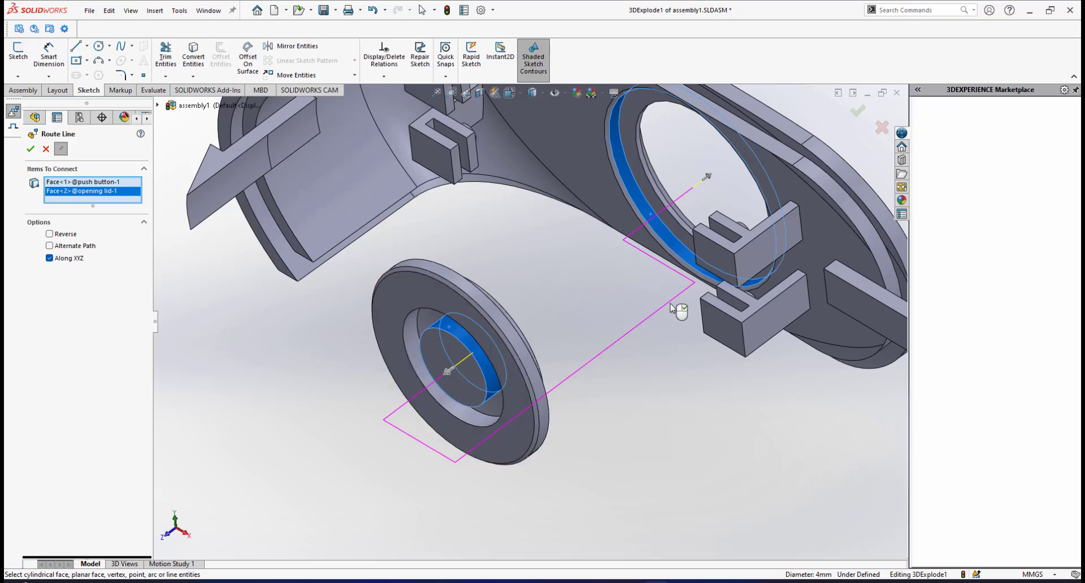
scroll(431, 384, "down", 2)
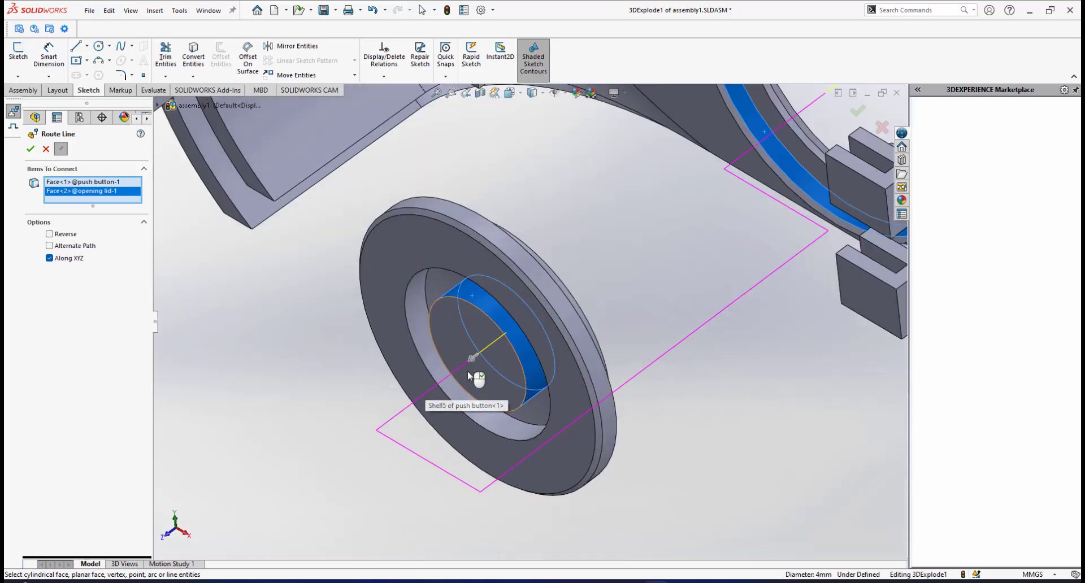
left_click_drag(473, 363, 561, 288)
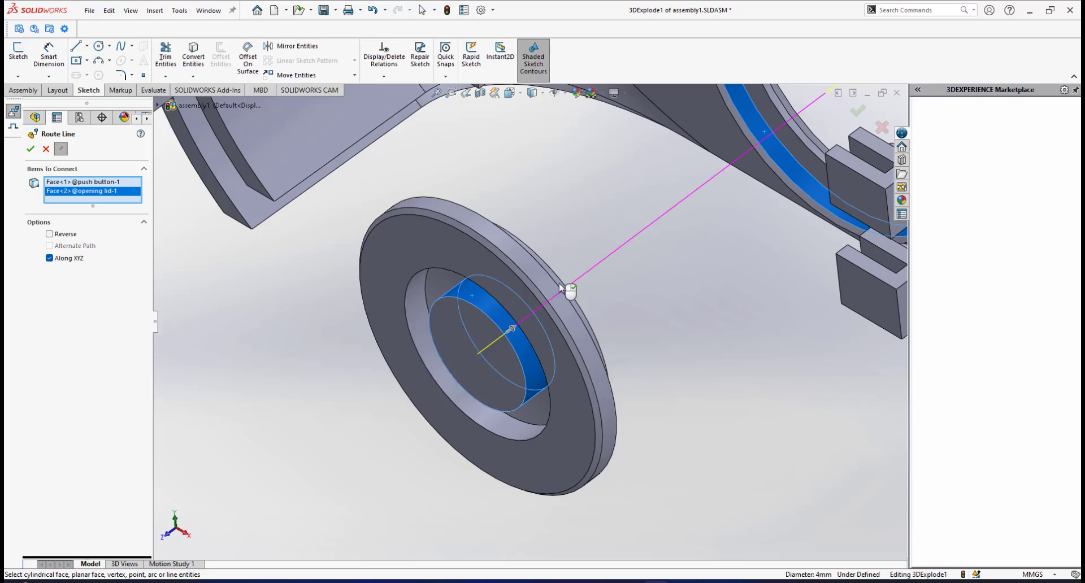
scroll(623, 281, "up", 3)
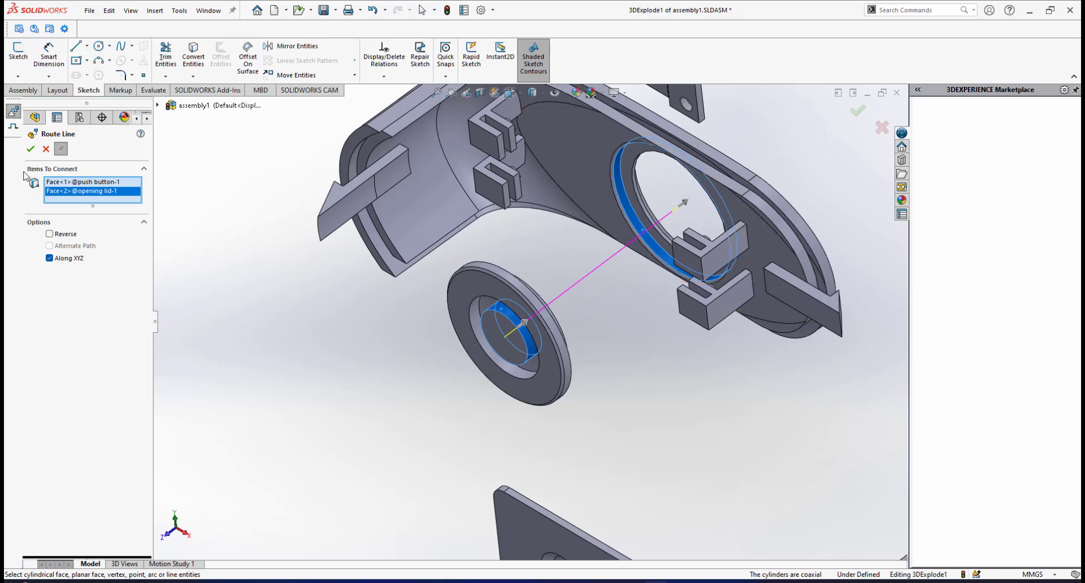
left_click(35, 151)
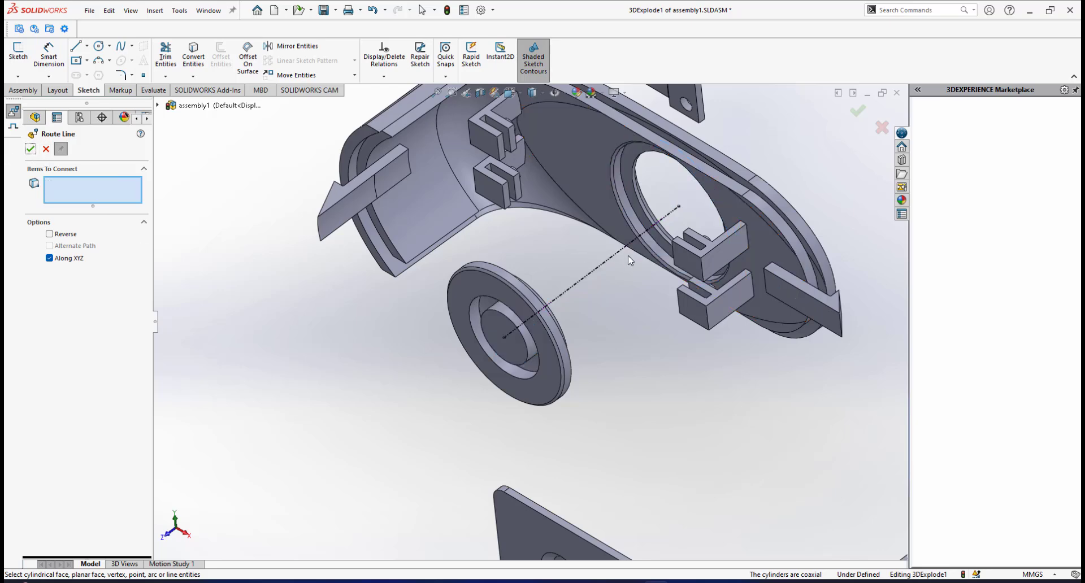
Examine the explode lines across the assembly, then the tactile switch and its bracket from front and back.
scroll(628, 255, "up", 3)
middle_click_drag(582, 308, 587, 300)
scroll(589, 300, "up", 6)
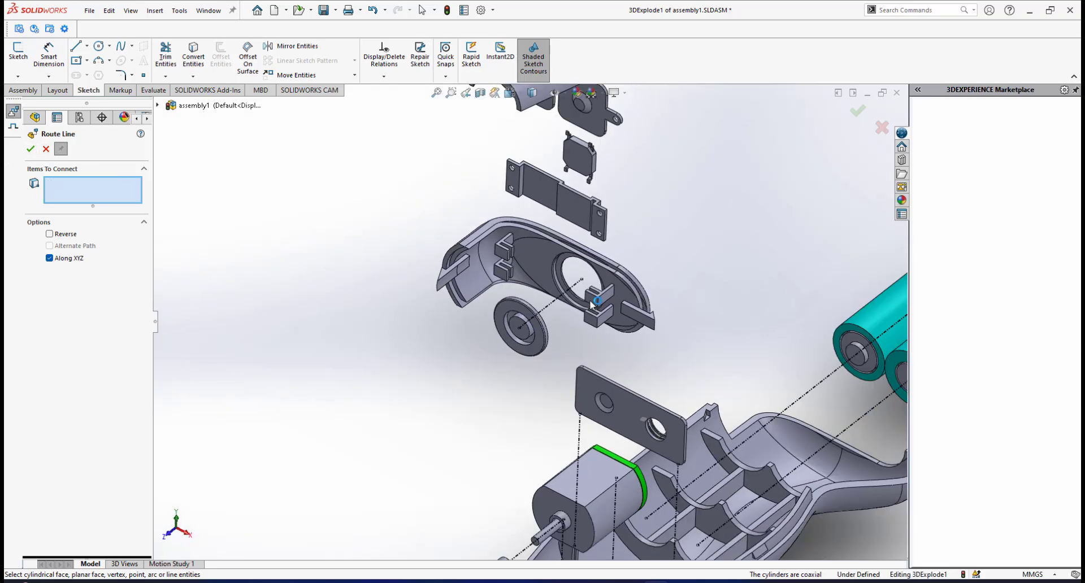
scroll(568, 293, "down", 3)
mouse_move(507, 293)
middle_mouse_down()
mouse_move(530, 286)
mouse_move(512, 280)
middle_mouse_up()
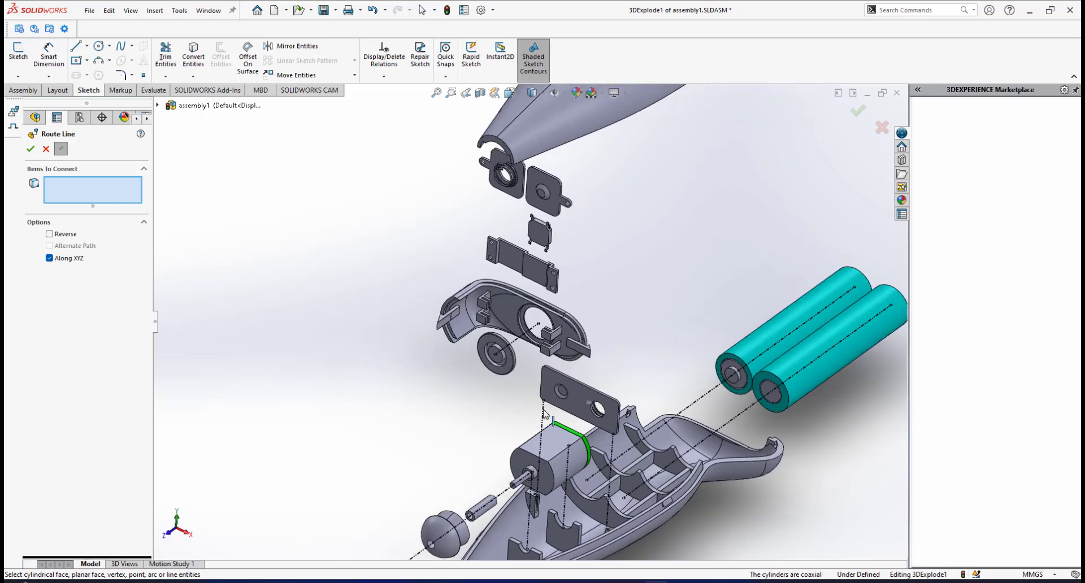
scroll(510, 280, "up", 4)
scroll(510, 278, "down", 3)
scroll(511, 280, "down", 5)
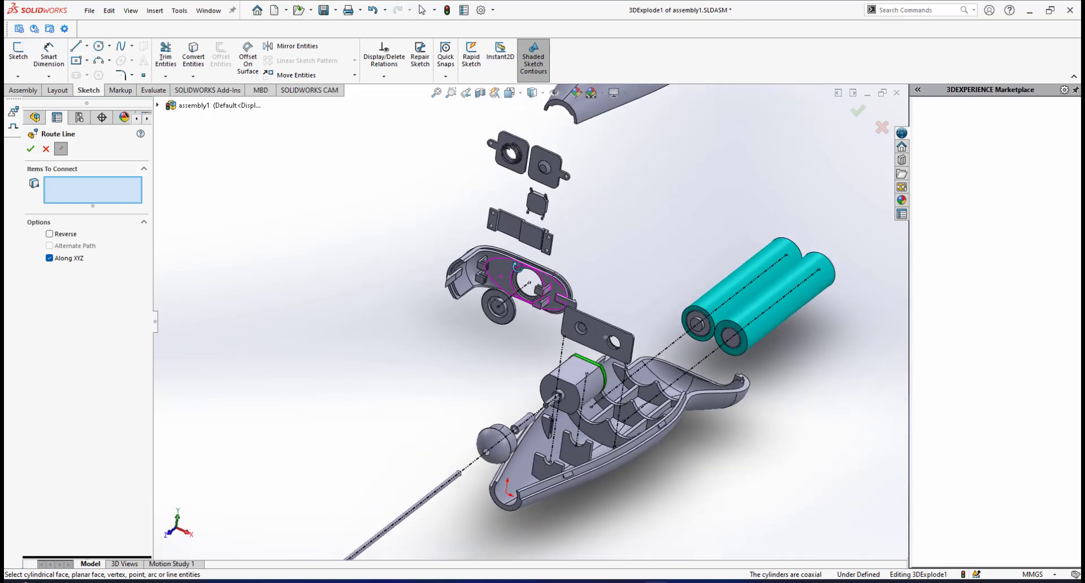
scroll(537, 258, "down", 3)
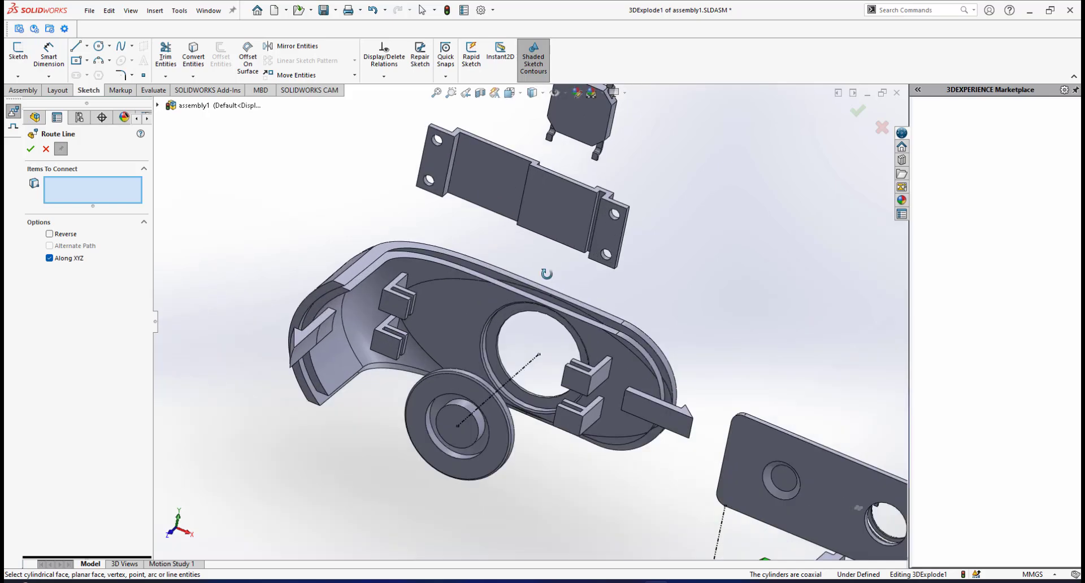
mouse_move(547, 274)
middle_mouse_down()
mouse_move(555, 294)
mouse_move(564, 283)
middle_mouse_up()
scroll(564, 283, "up", 3)
scroll(585, 243, "down", 8)
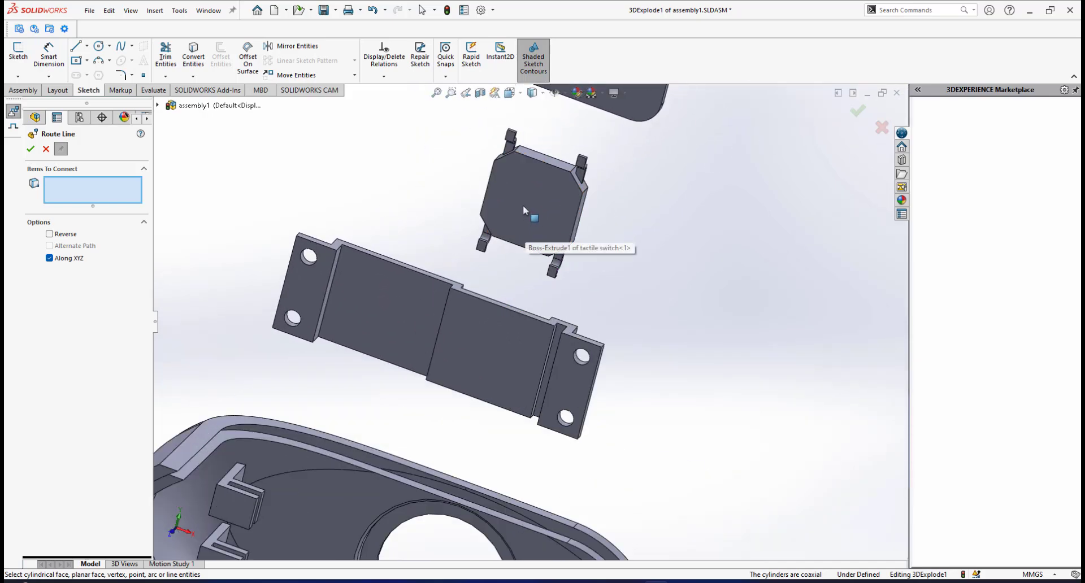
middle_click_drag(541, 202, 576, 273)
middle_click_drag(657, 287, 582, 243)
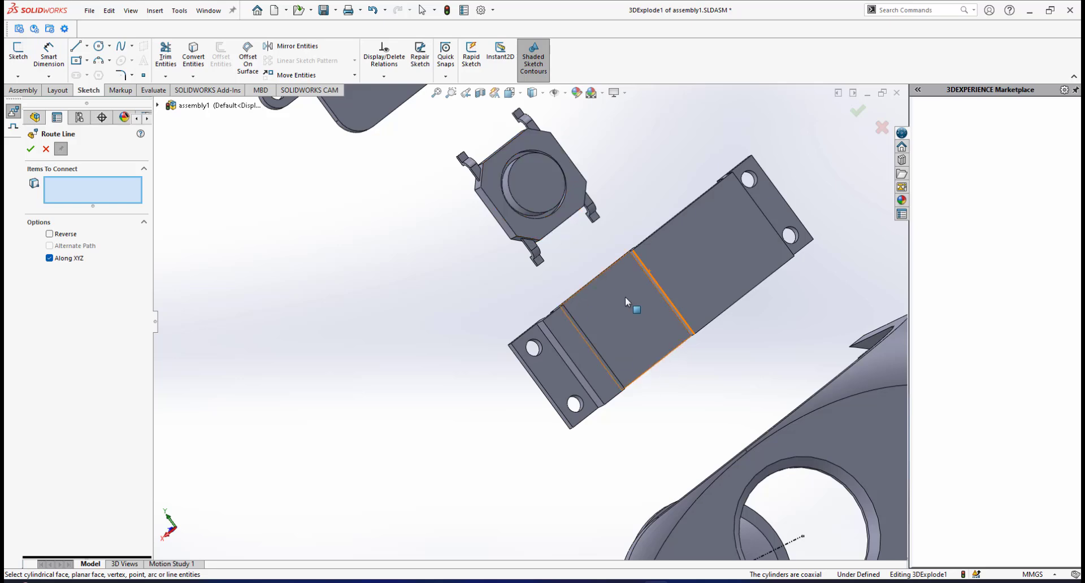
middle_click_drag(625, 293, 603, 286)
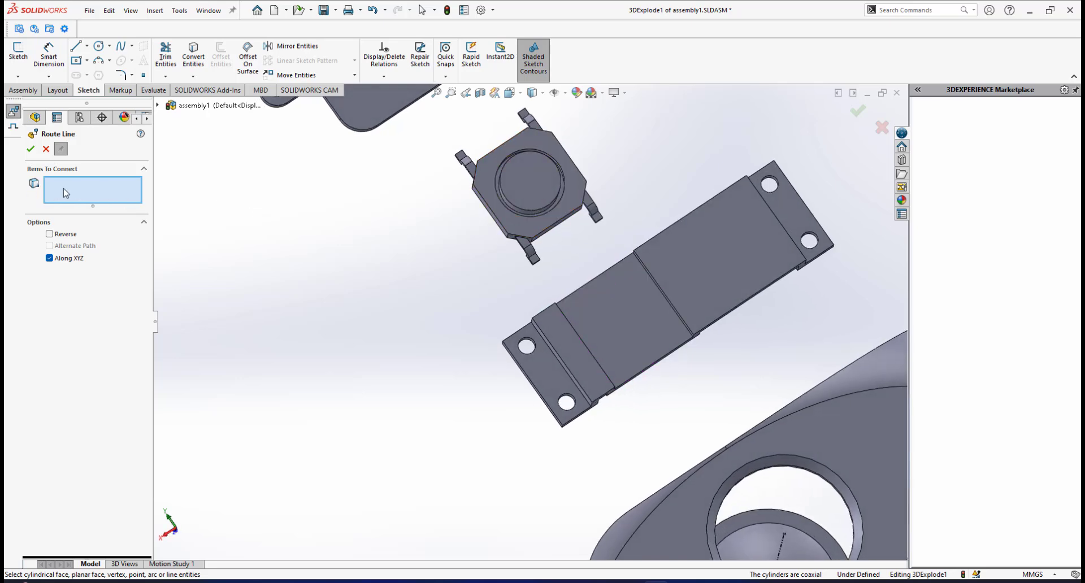
Sketch a line about 2.9 mm long from the midpoint of the tactile switch's lower edge toward the bracket and constrain it Along Y.
left_click(13, 128)
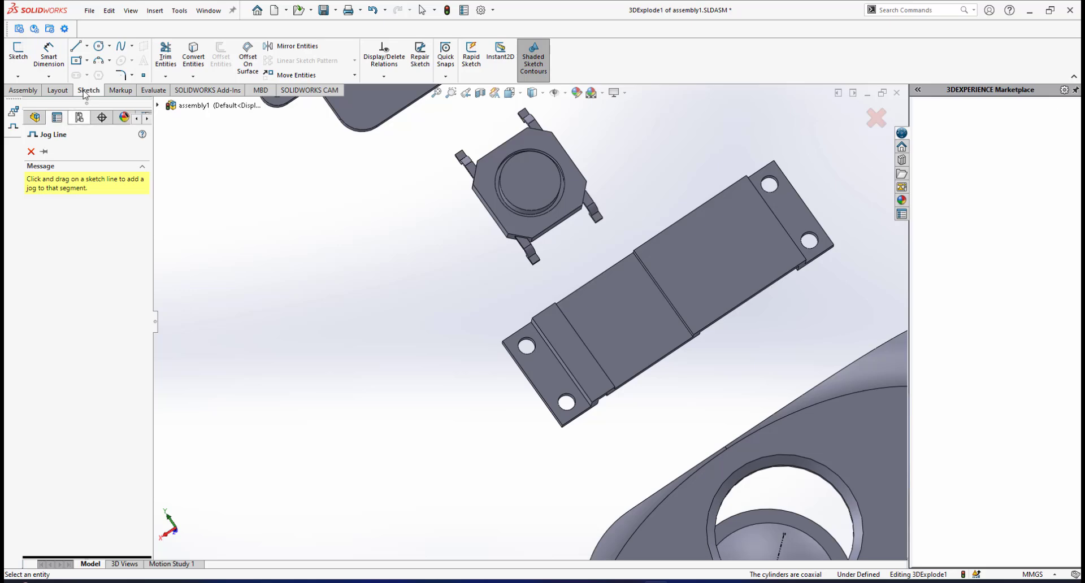
left_click(77, 47)
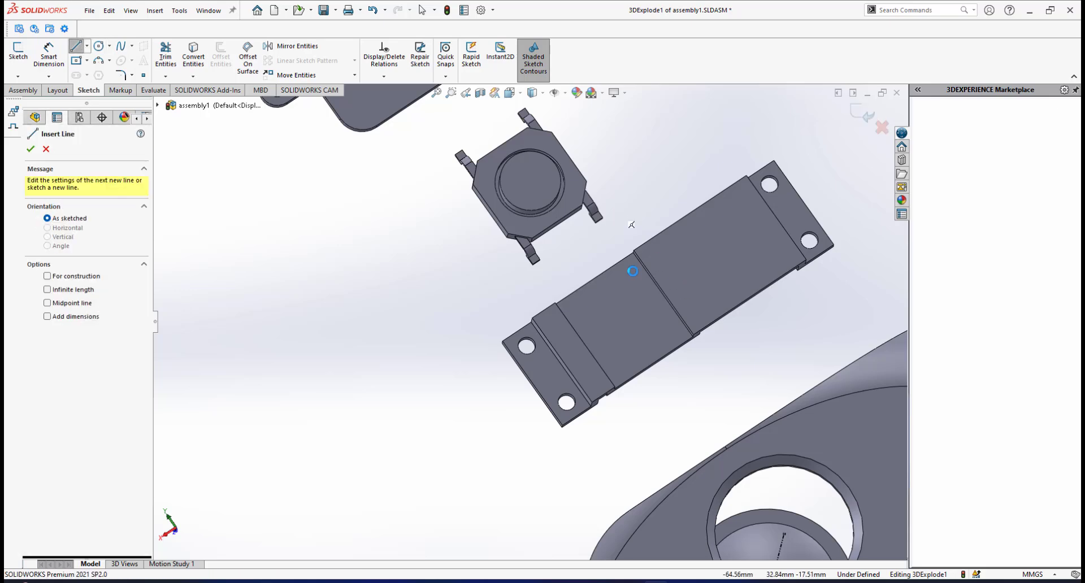
scroll(587, 253, "down", 3)
mouse_move(567, 235)
middle_mouse_down()
mouse_move(544, 225)
mouse_move(605, 234)
mouse_move(572, 225)
mouse_move(634, 179)
mouse_move(595, 235)
mouse_move(574, 204)
mouse_move(537, 198)
middle_mouse_up()
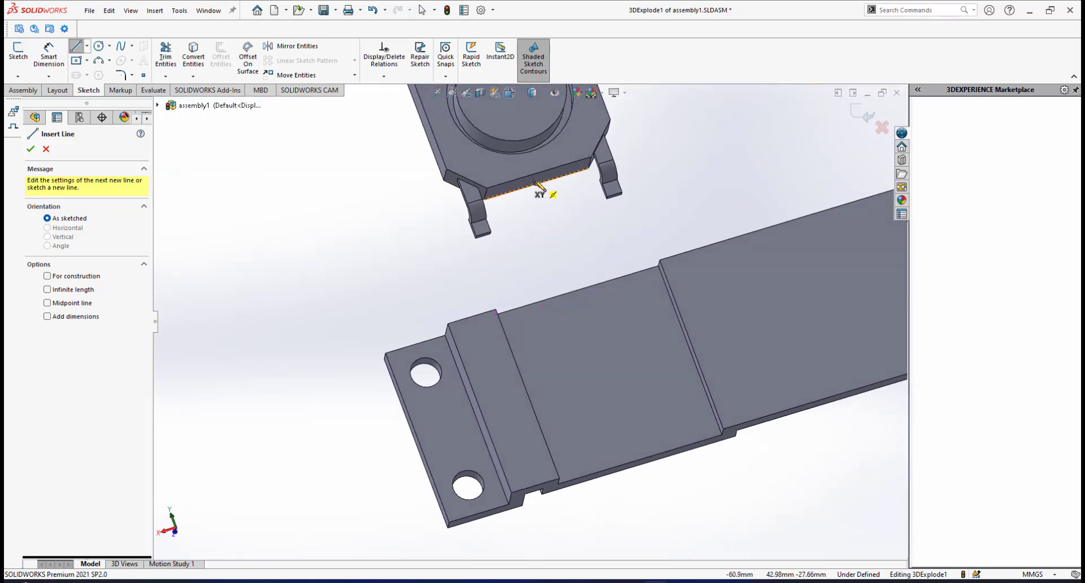
mouse_move(535, 184)
left_mouse_down()
mouse_move(553, 242)
mouse_move(528, 262)
mouse_move(562, 263)
left_mouse_up()
right_click(625, 244)
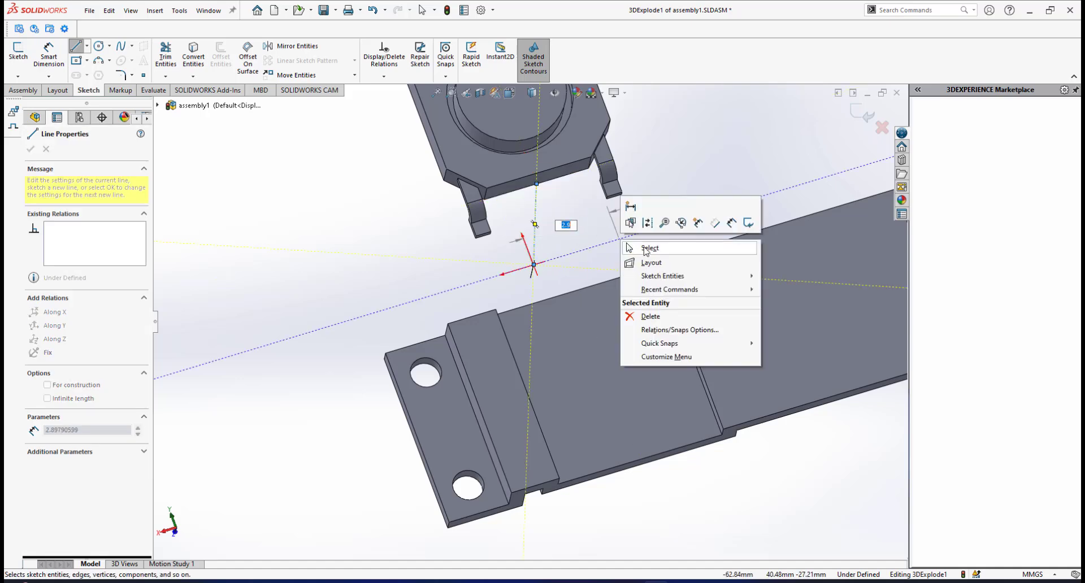
left_click(637, 249)
middle_click_drag(594, 243, 604, 269)
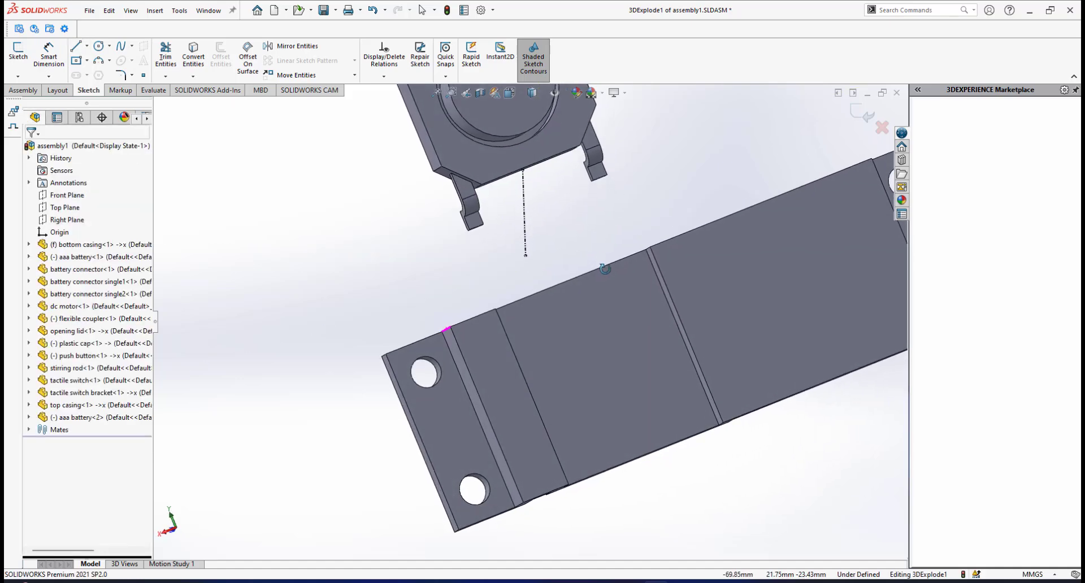
left_click(525, 210)
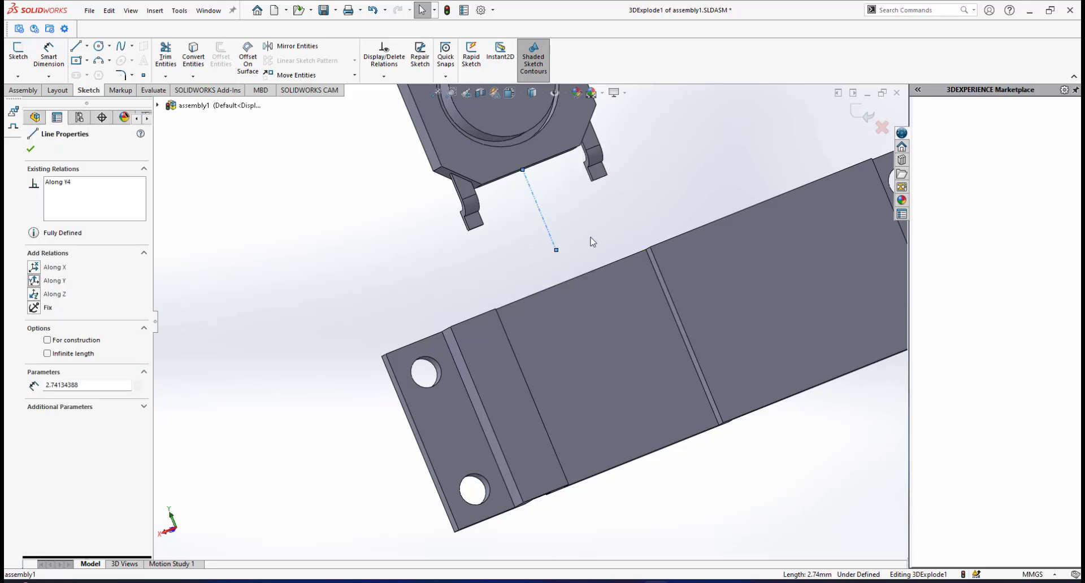
left_click(591, 262)
Extend the lower end of the tactile switch's line down over the face of the tactile switch bracket.
left_click_drag(574, 287, 608, 381)
left_click(749, 451)
scroll(742, 448, "up", 2)
middle_click_drag(744, 452, 688, 286)
scroll(687, 285, "down", 2)
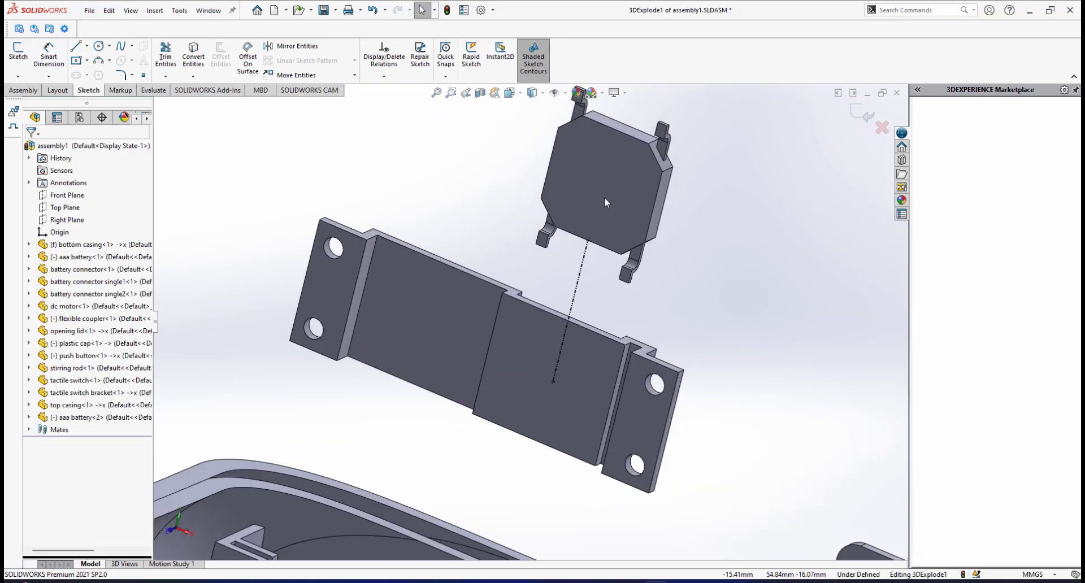
Examine how the tactile switch bracket's holed ends line up with the slotted holders inside the opening lid.
middle_click_drag(601, 198, 600, 224)
middle_click_drag(608, 314, 536, 365)
scroll(537, 365, "down", 5)
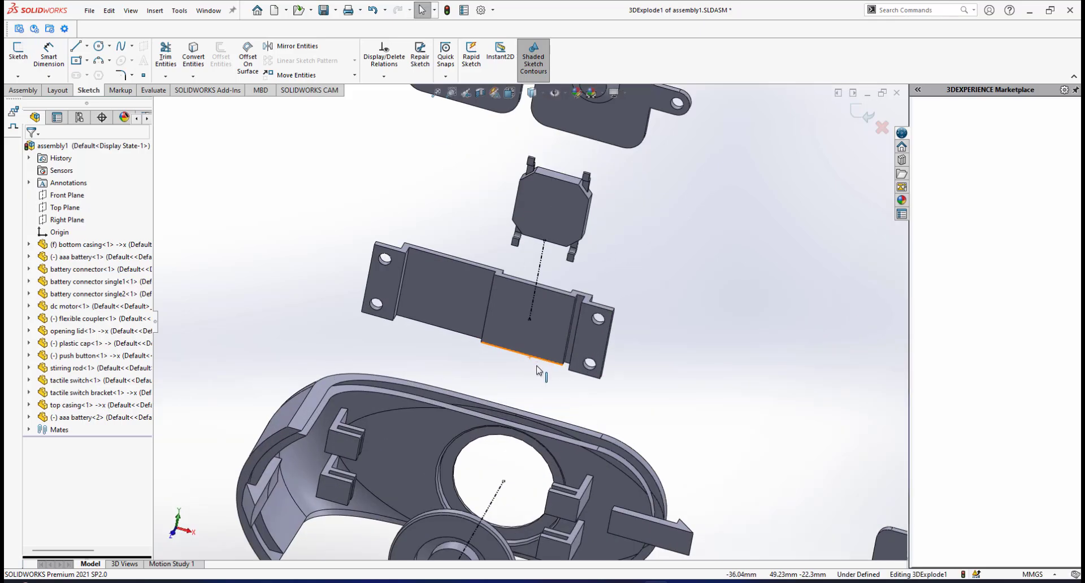
scroll(596, 346, "down", 3)
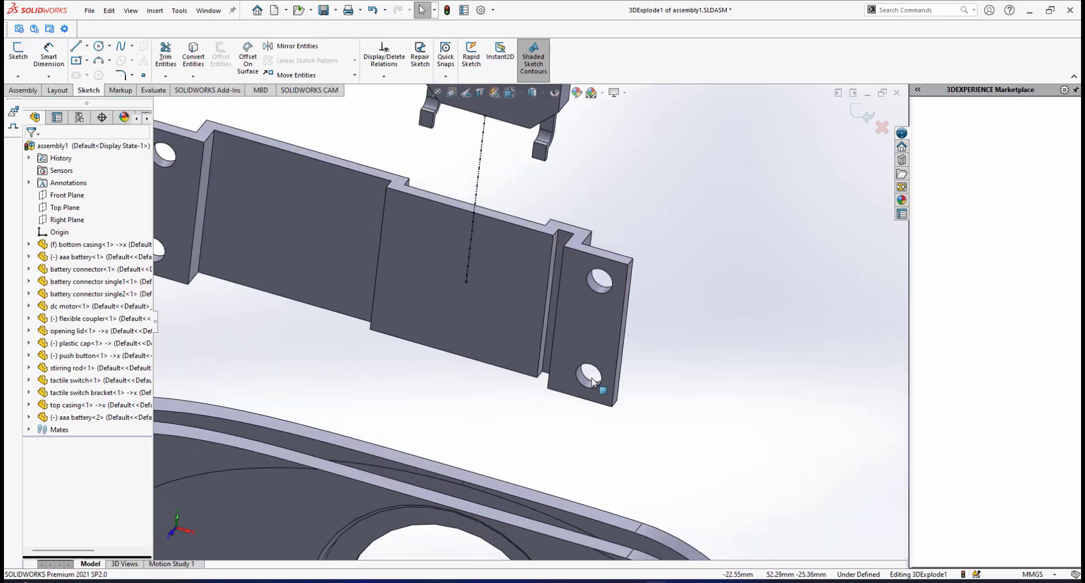
middle_click_drag(592, 375, 480, 438)
scroll(572, 387, "up", 6)
scroll(534, 393, "down", 3)
scroll(552, 420, "down", 4)
middle_click_drag(553, 419, 624, 302)
scroll(625, 217, "up", 4)
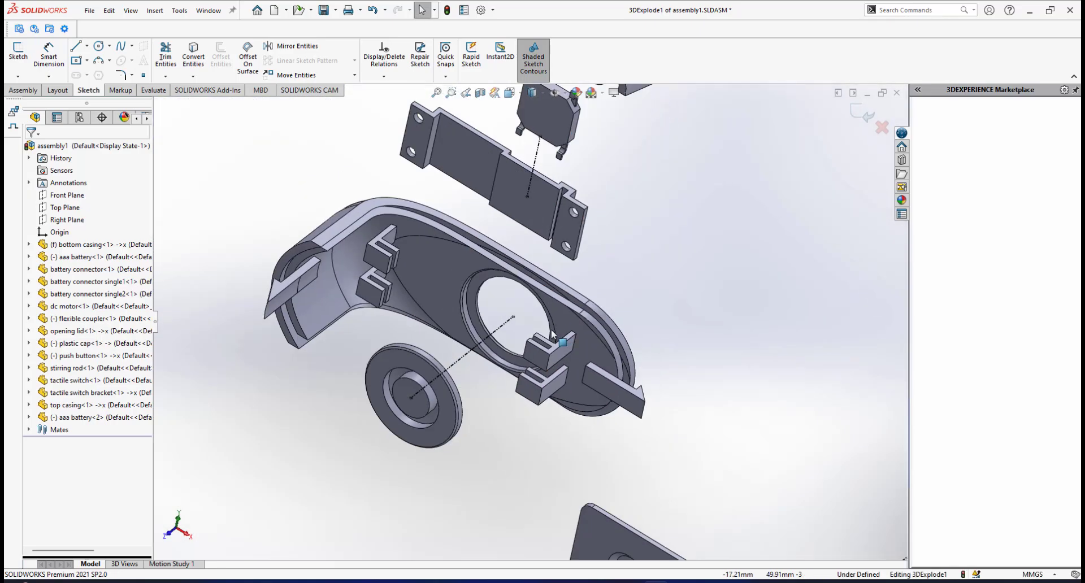
middle_click_drag(624, 217, 551, 300)
scroll(551, 299, "down", 3)
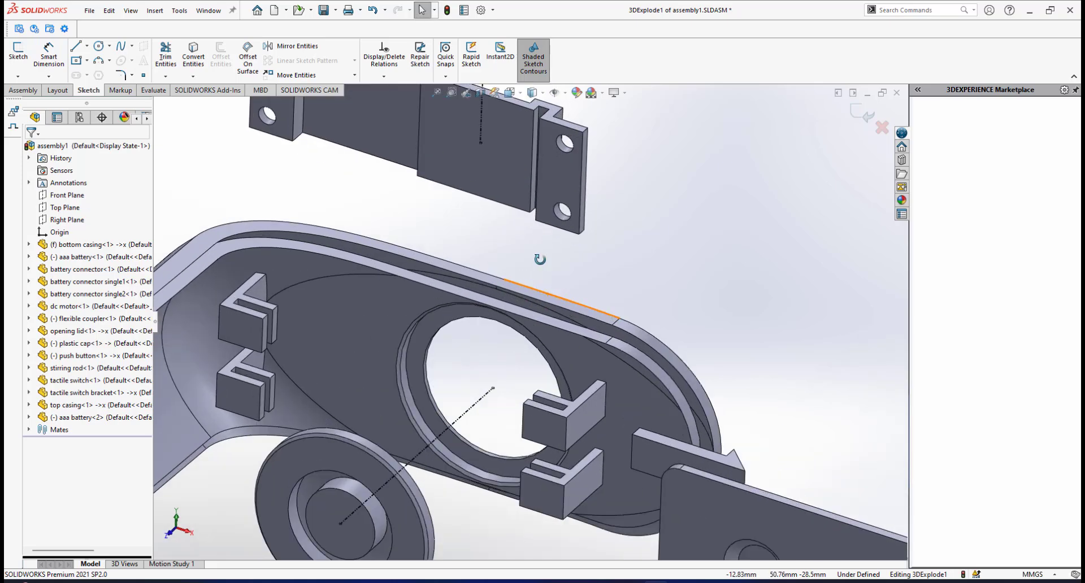
scroll(548, 257, "up", 1)
middle_click_drag(548, 257, 549, 256)
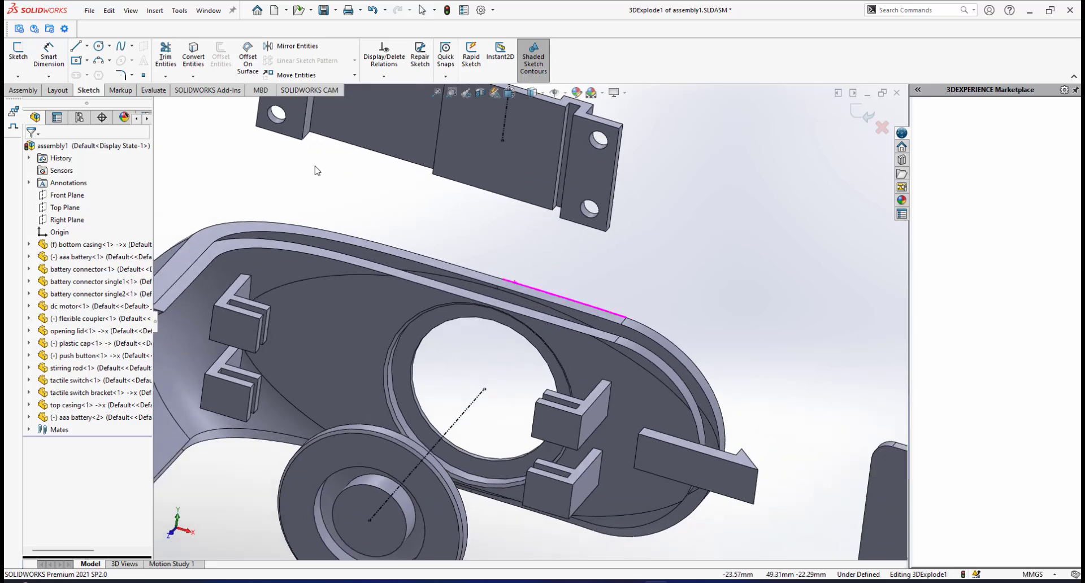
Sketch a short line from the midpoint of the lower edge of the bracket's holed end nearest the tactile switch, toward the opening lid.
left_click(76, 47)
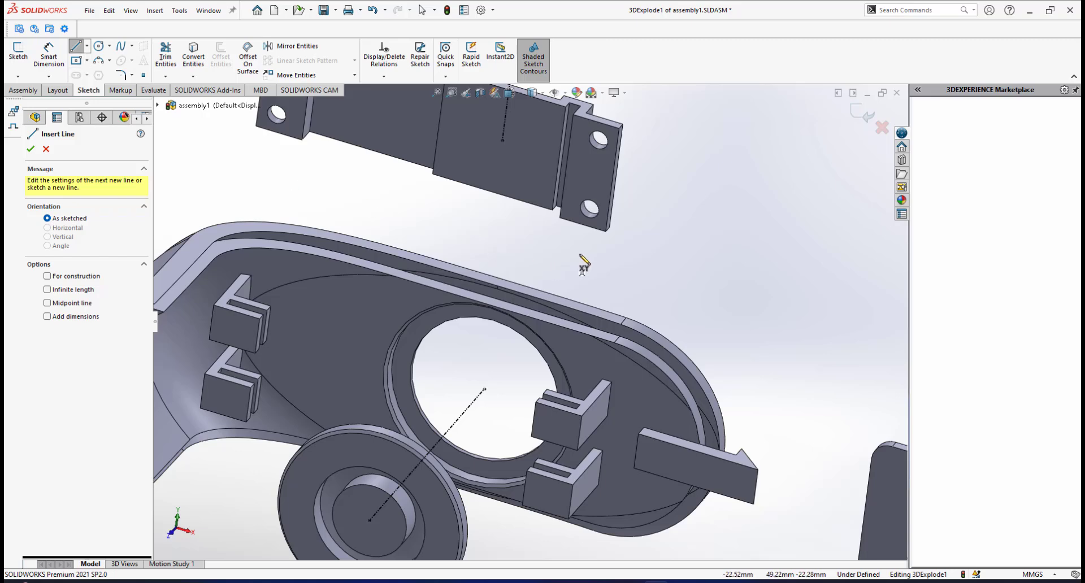
left_click(582, 225)
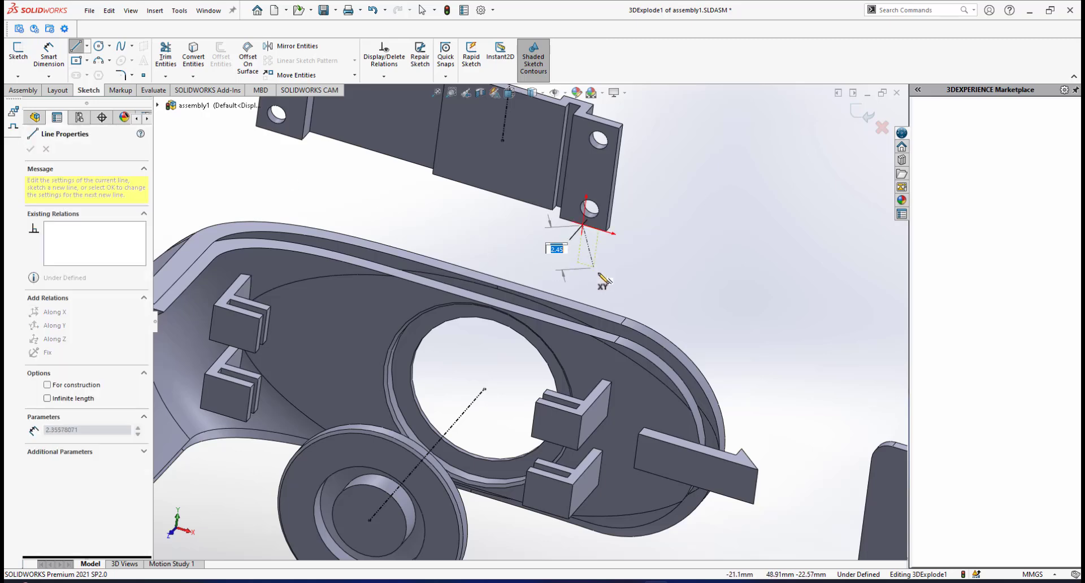
left_click(599, 275)
right_click(657, 279)
left_click(678, 289)
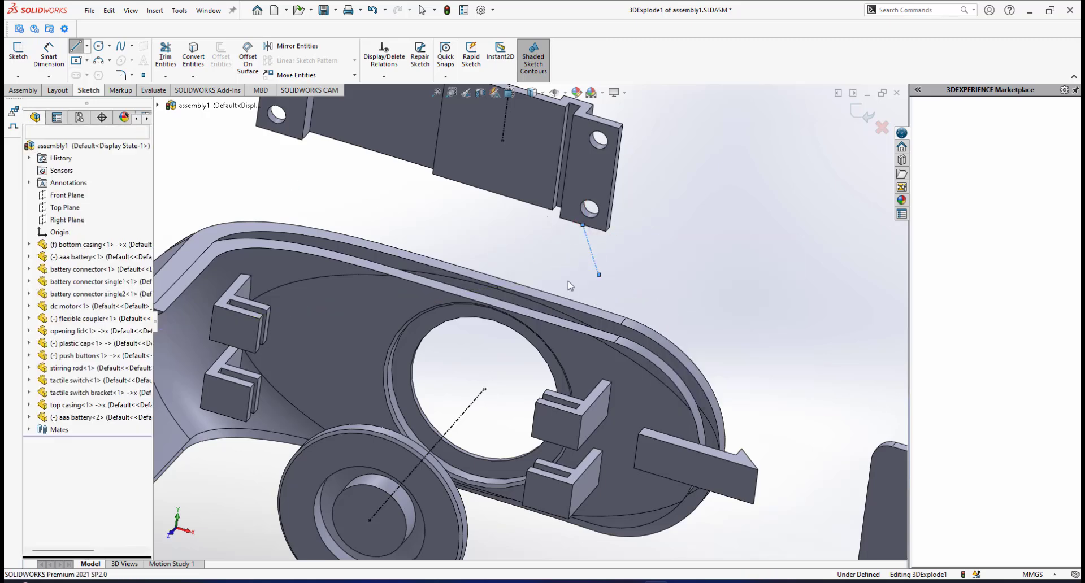
Sketch a line about 3.7 mm long from the midpoint of the lower edge of the bracket's holed end farthest from the tactile switch.
scroll(339, 186, "up", 2)
scroll(282, 164, "down", 2)
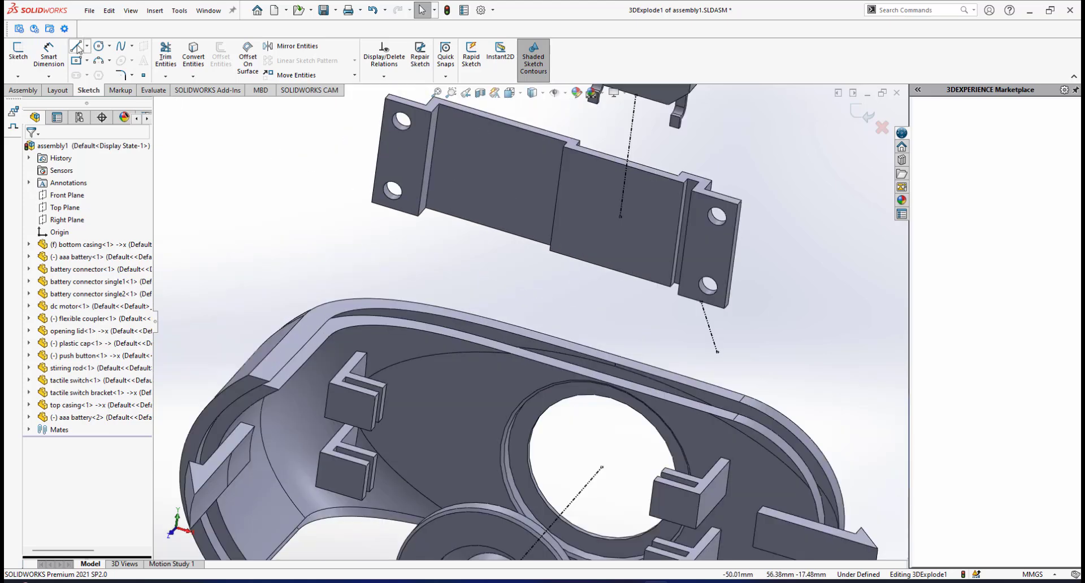
left_click(76, 48)
left_click(394, 209)
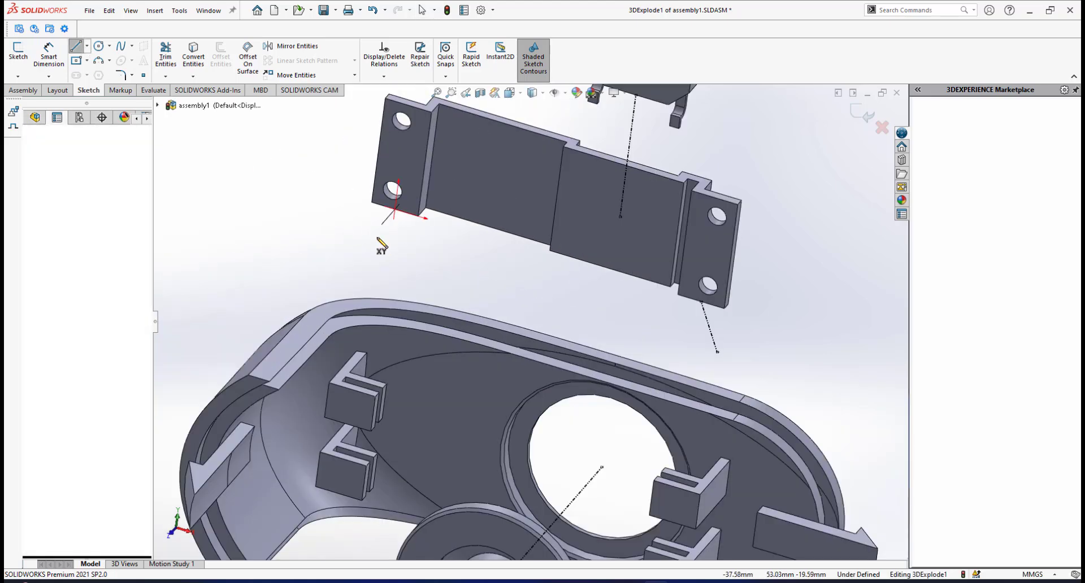
left_click(360, 260)
right_click(473, 263)
left_click(494, 276)
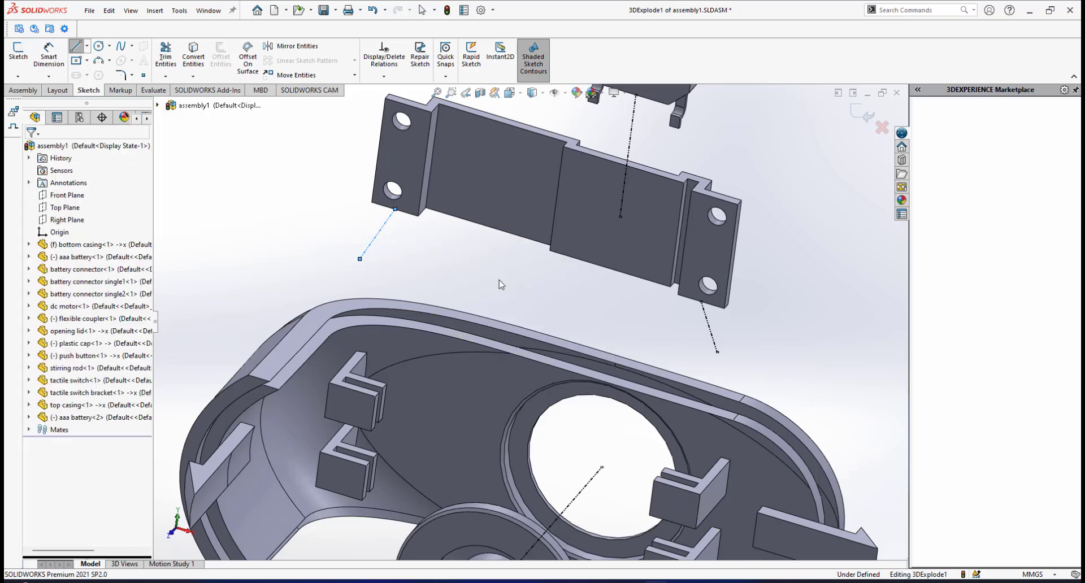
Constrain the line at the bracket end nearest the tactile switch Along Y and extend its lower end to the opening lid's upper slotted holder.
left_click(711, 333)
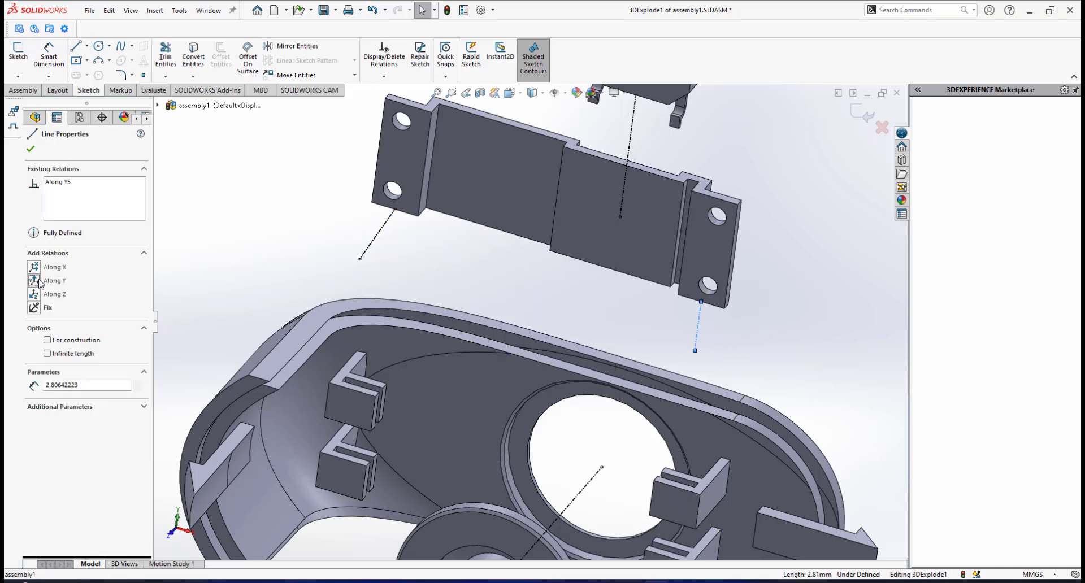
scroll(661, 435, "up", 3)
scroll(642, 406, "down", 6)
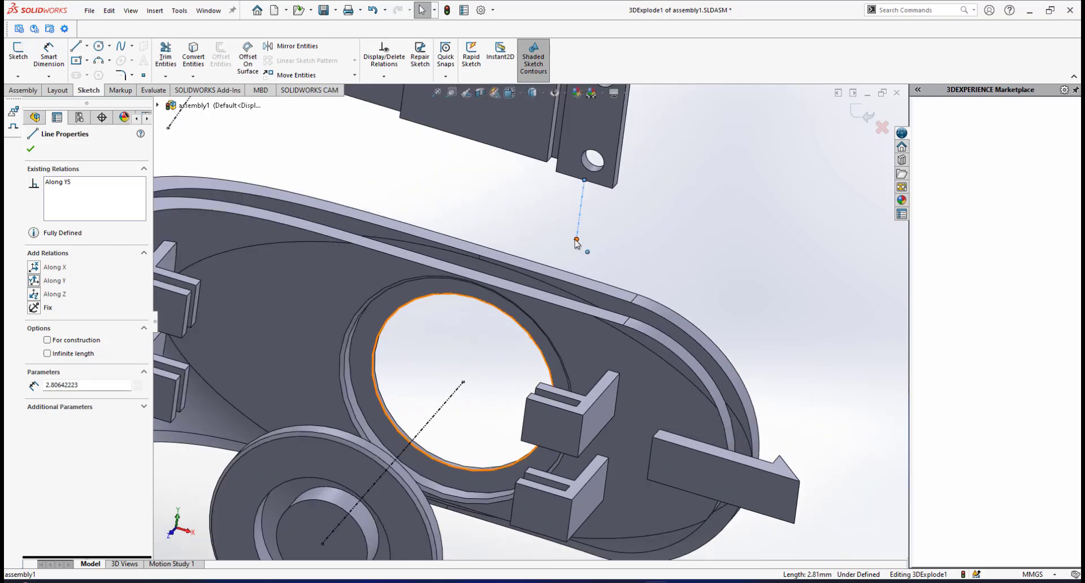
left_click(576, 239)
left_click_drag(576, 239, 552, 421)
left_click_drag(542, 456, 538, 457)
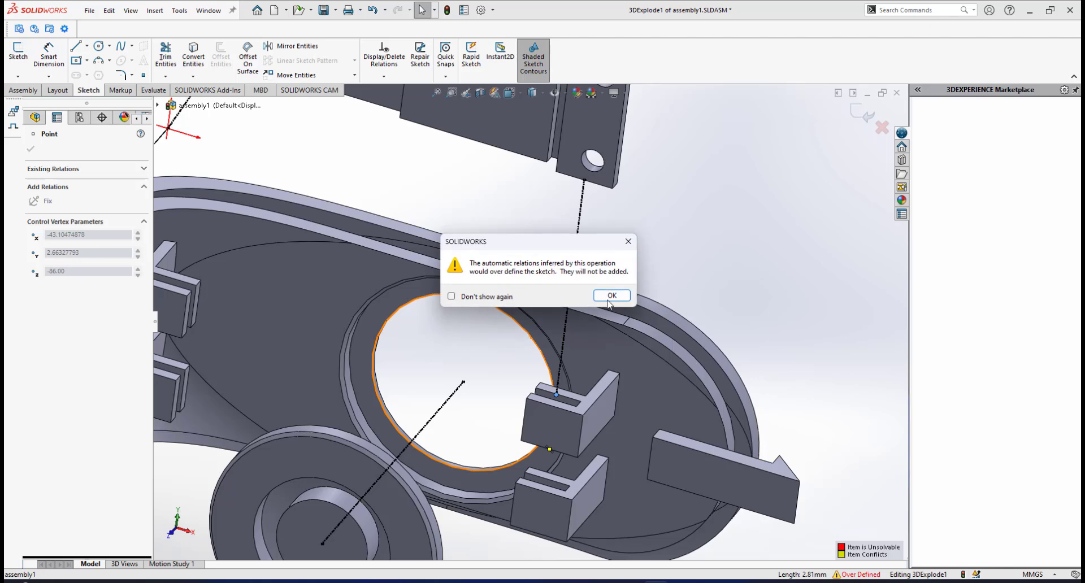
left_click(612, 295)
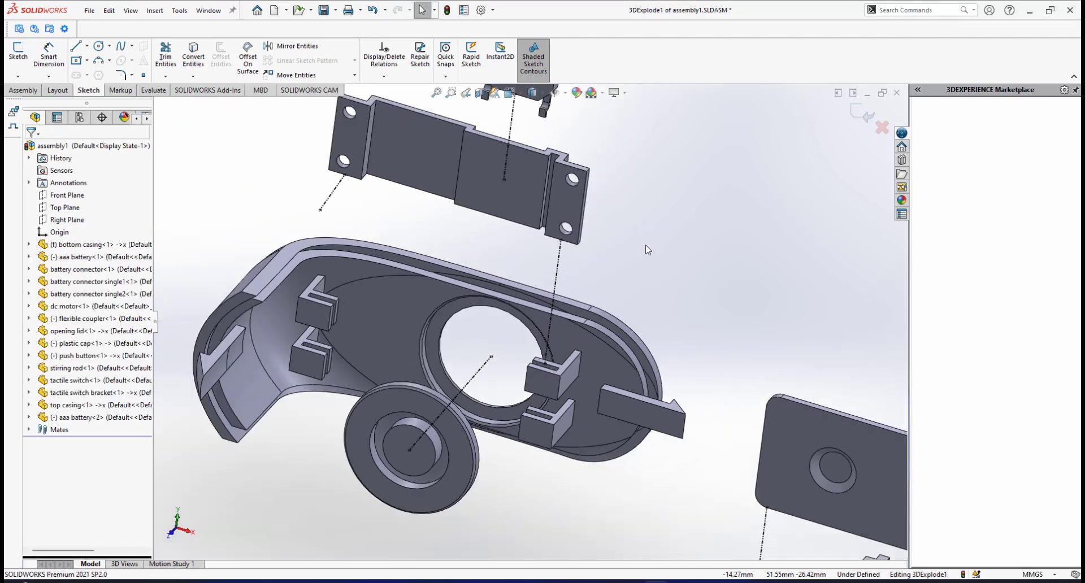
Constrain the line at the bracket's opposite end Along Y and extend its lower end to the matching slotted holder in the lid.
scroll(406, 255, "down", 3)
left_click(405, 228)
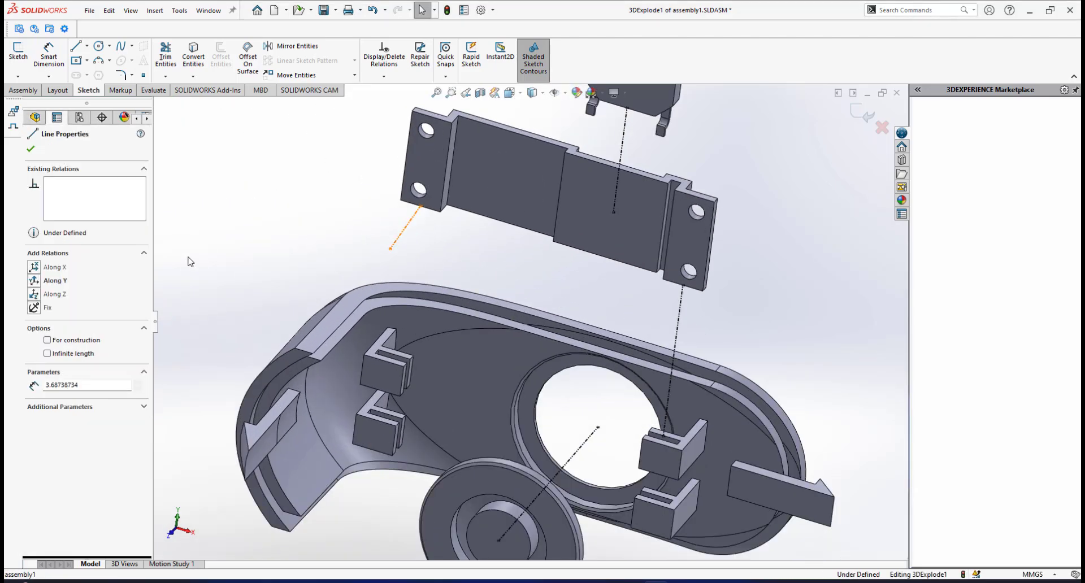
left_click(414, 271)
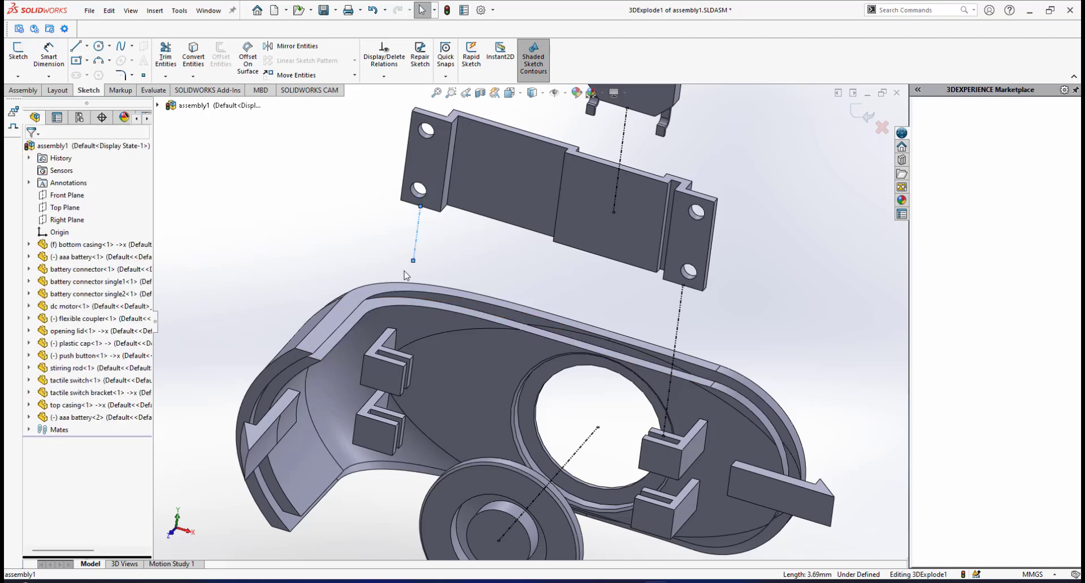
left_click_drag(414, 264, 398, 379)
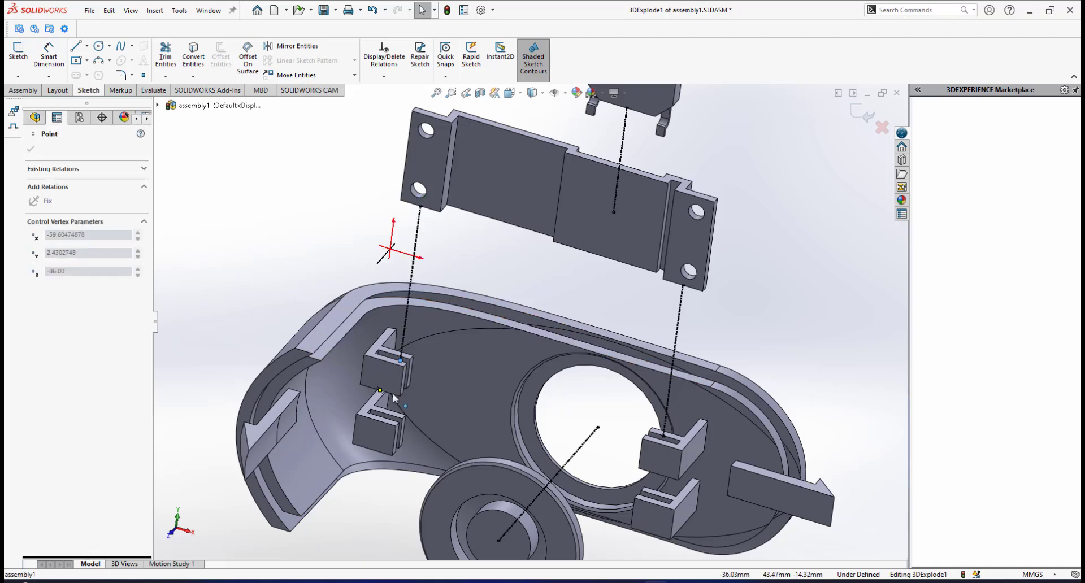
left_click(612, 295)
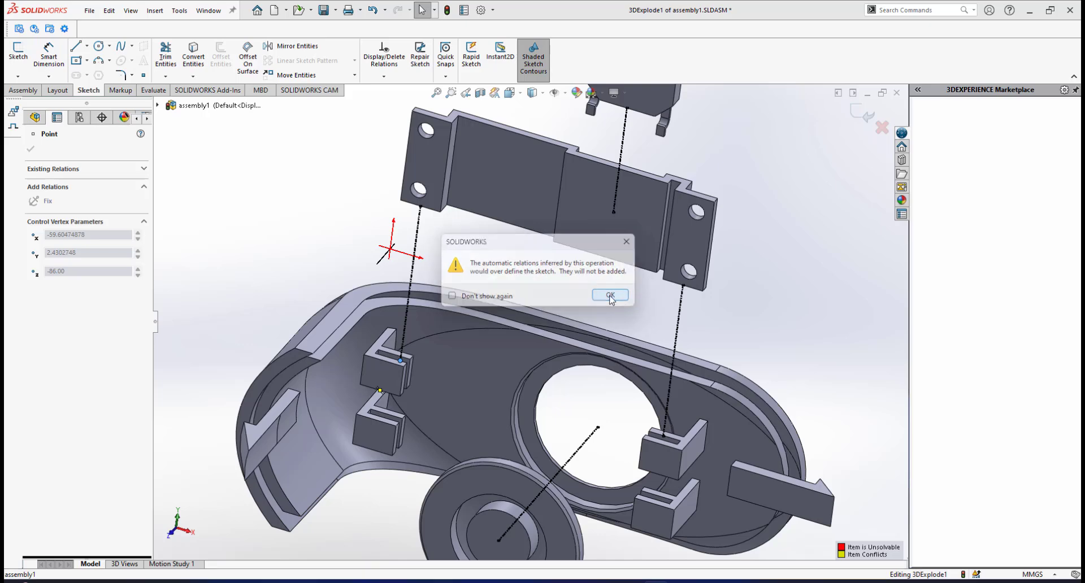
Examine the bracket's explode lines at the lid holders and the position of the two single battery connectors above the tactile switch.
scroll(760, 345, "down", 3)
middle_click_drag(760, 344, 548, 257)
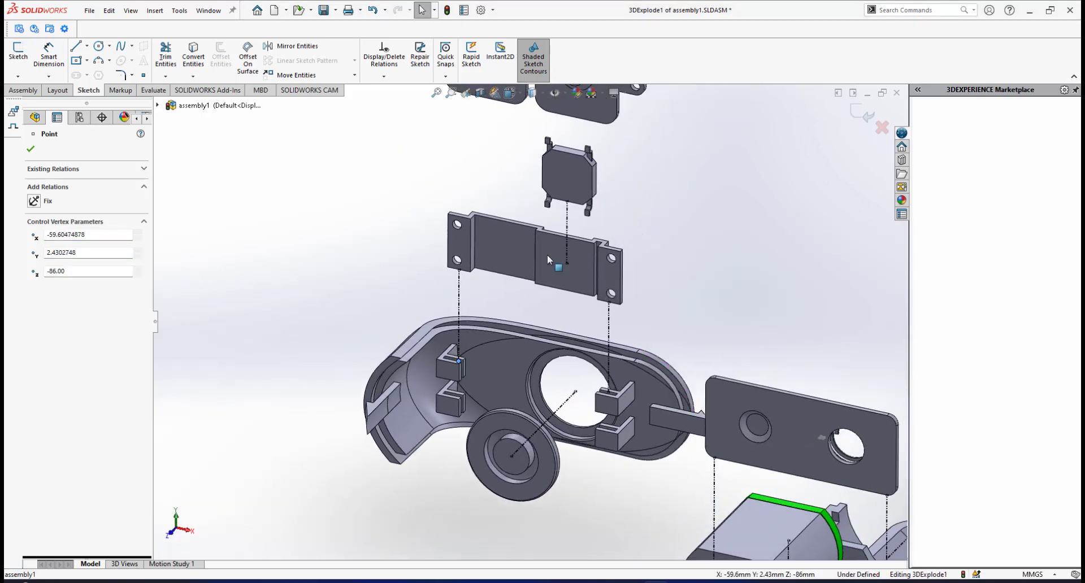
scroll(560, 311, "down", 3)
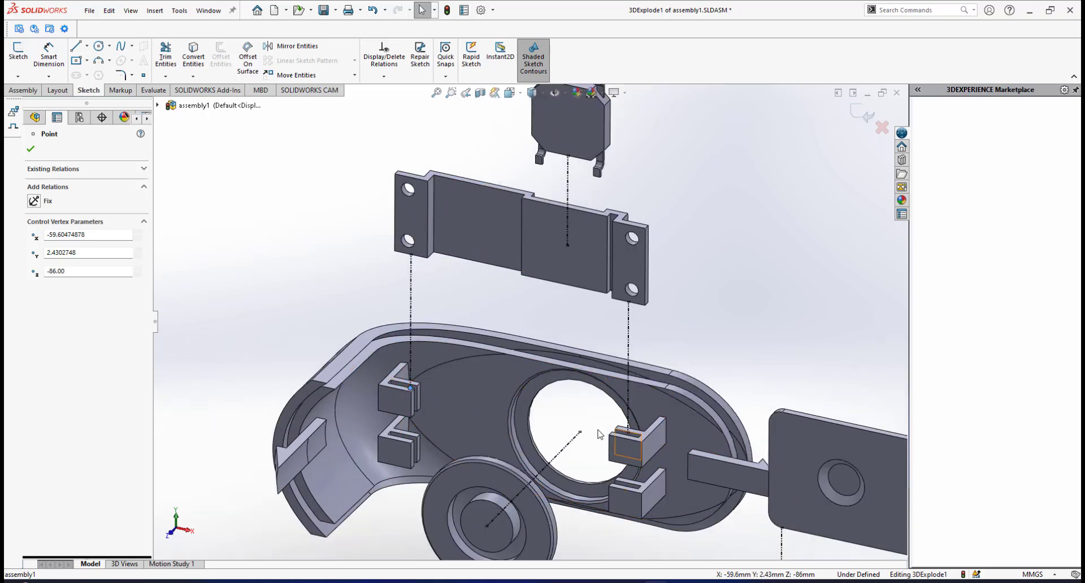
scroll(548, 321, "up", 3)
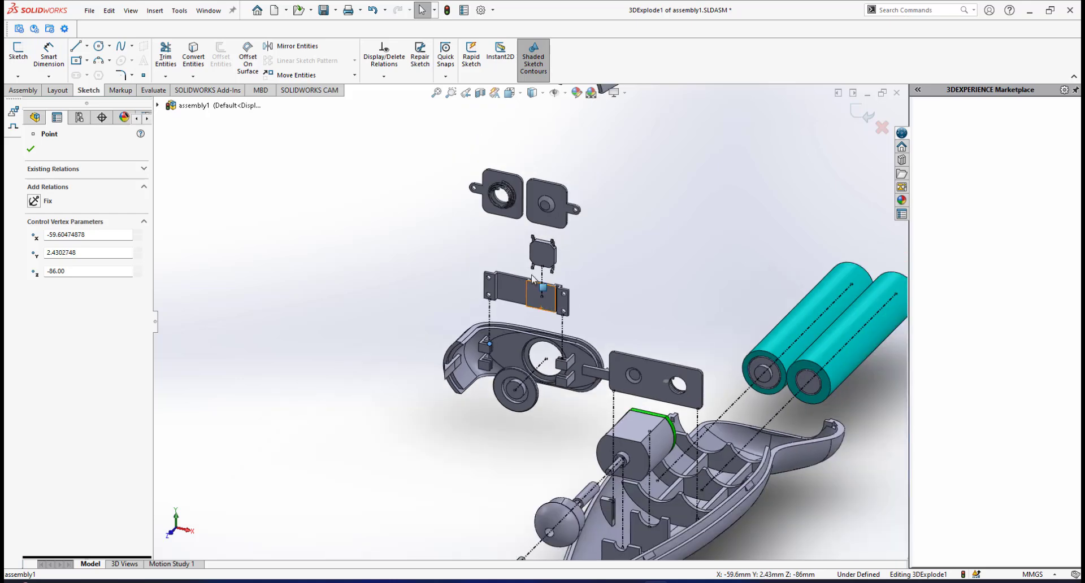
scroll(548, 322, "up", 3)
scroll(539, 271, "down", 4)
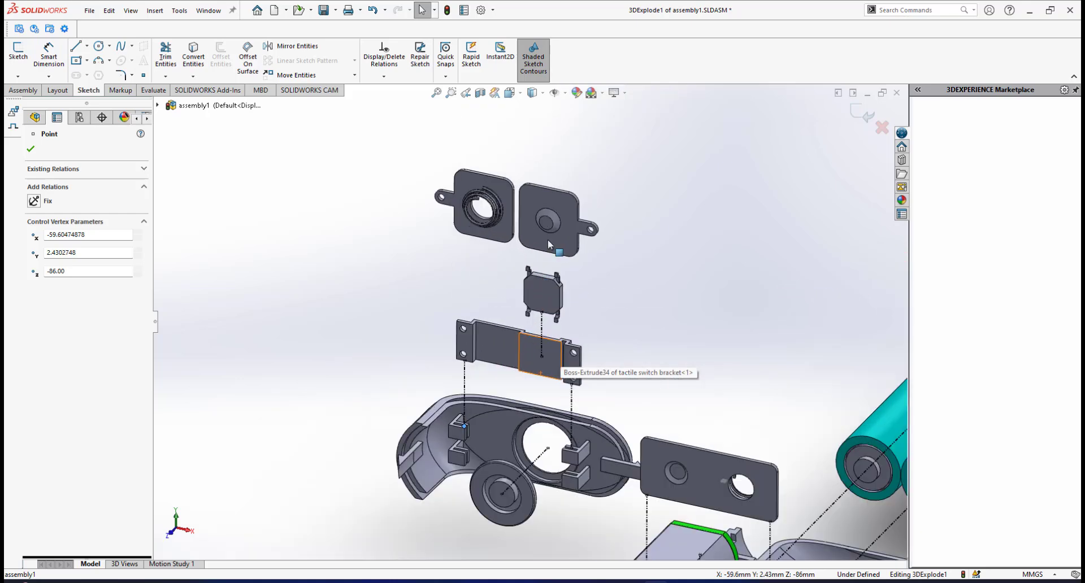
scroll(517, 243, "up", 3)
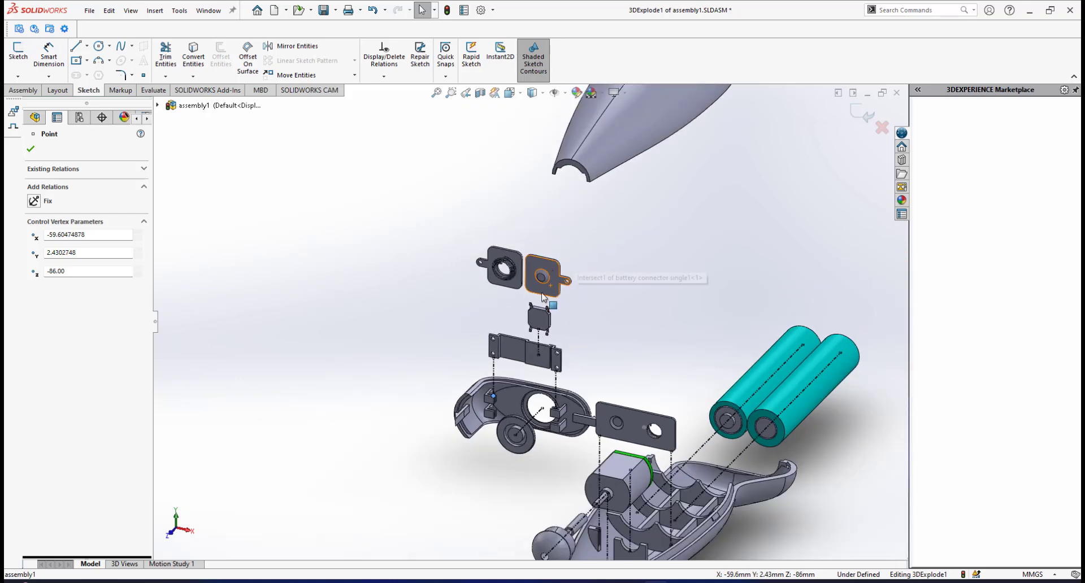
scroll(534, 368, "down", 4)
scroll(539, 376, "up", 3)
scroll(544, 385, "down", 4)
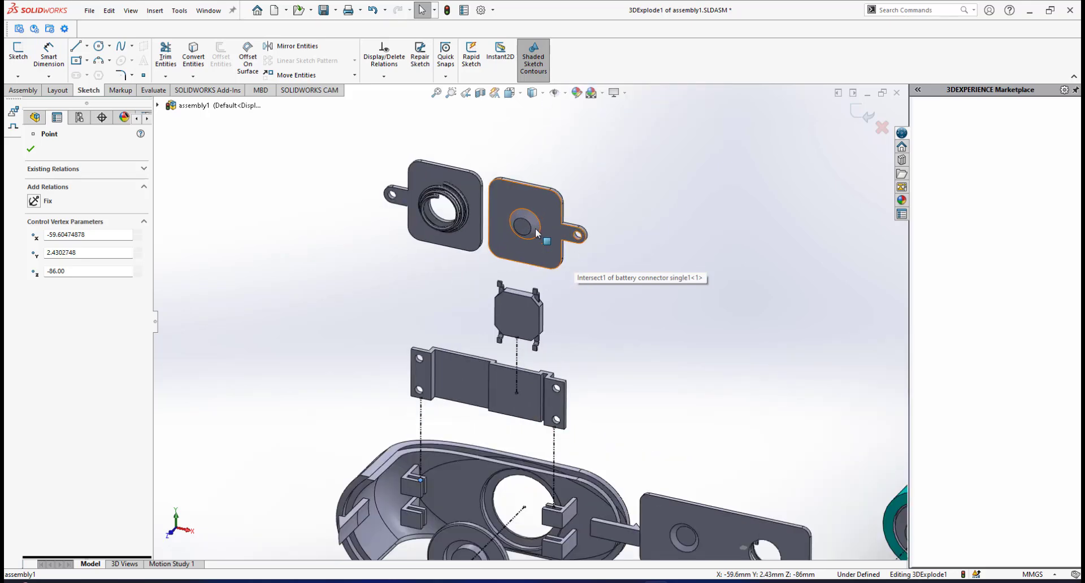
scroll(571, 521, "down", 5)
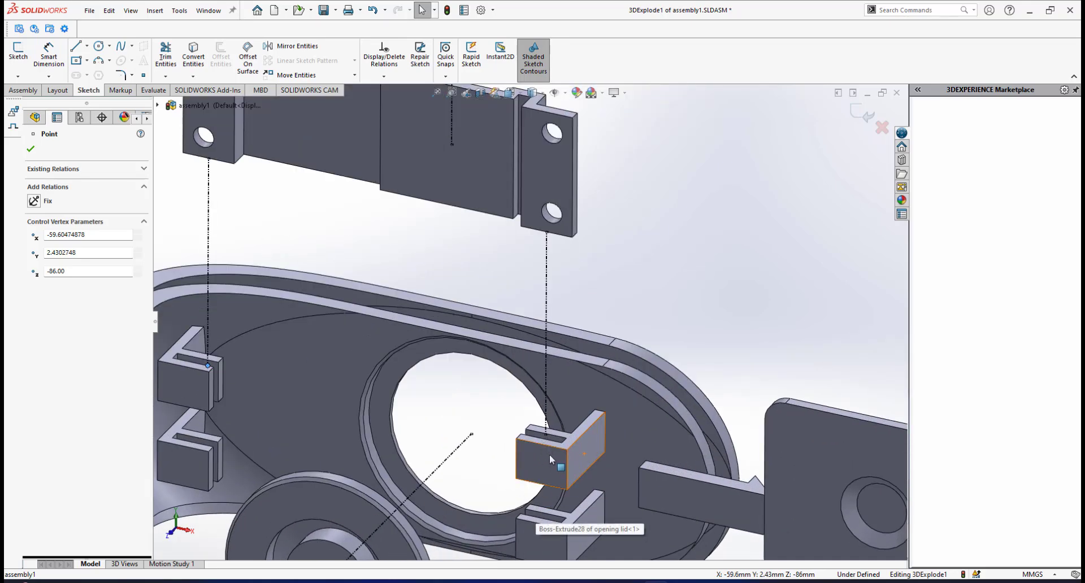
scroll(550, 454, "up", 5)
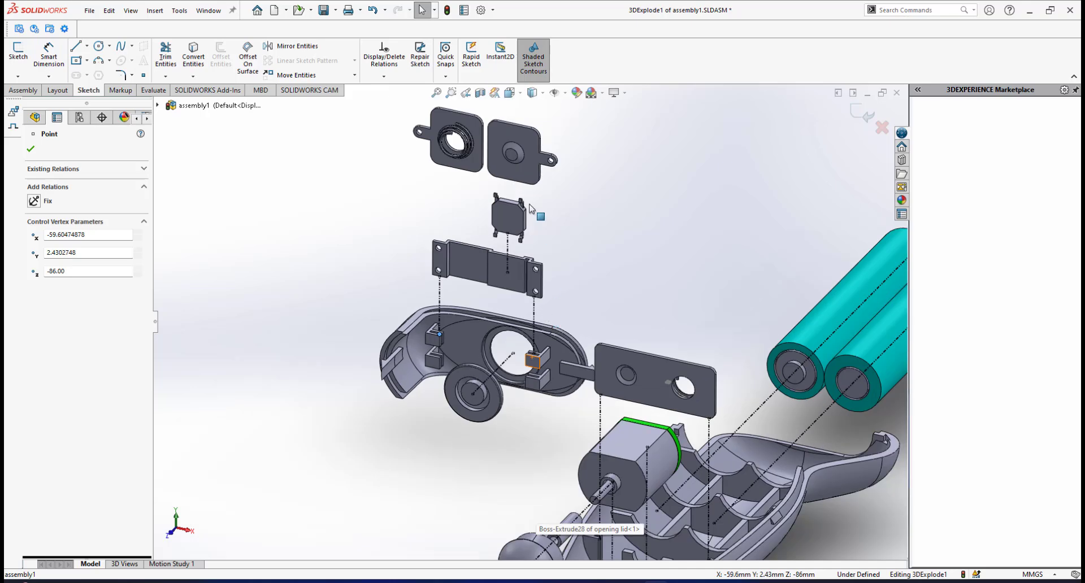
scroll(530, 205, "down", 1)
scroll(552, 229, "down", 1)
scroll(552, 228, "up", 2)
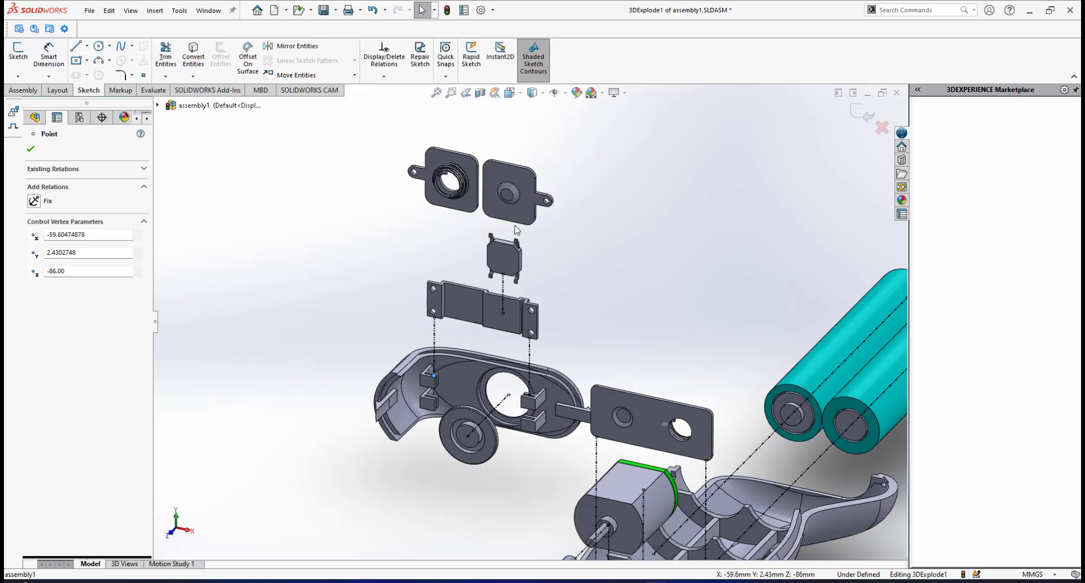
scroll(515, 229, "down", 3)
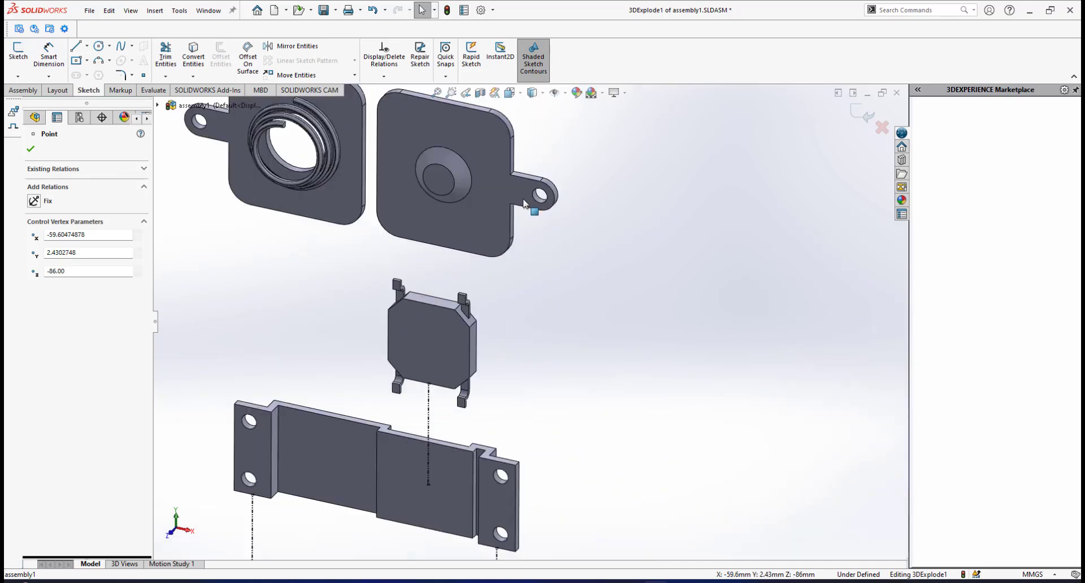
scroll(530, 295, "up", 2)
scroll(539, 506, "down", 4)
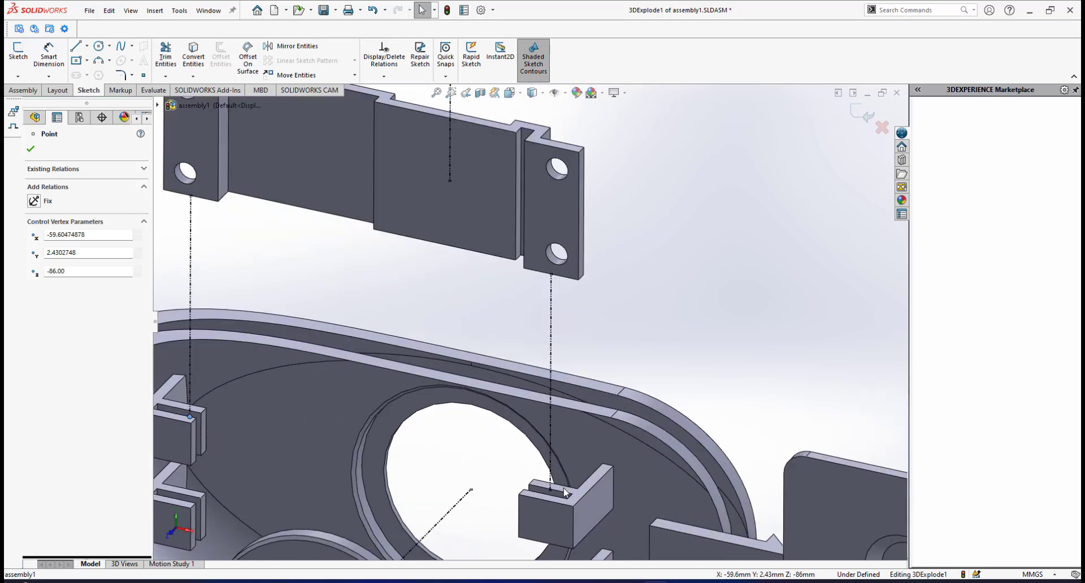
scroll(583, 300, "up", 6)
key("Escape")
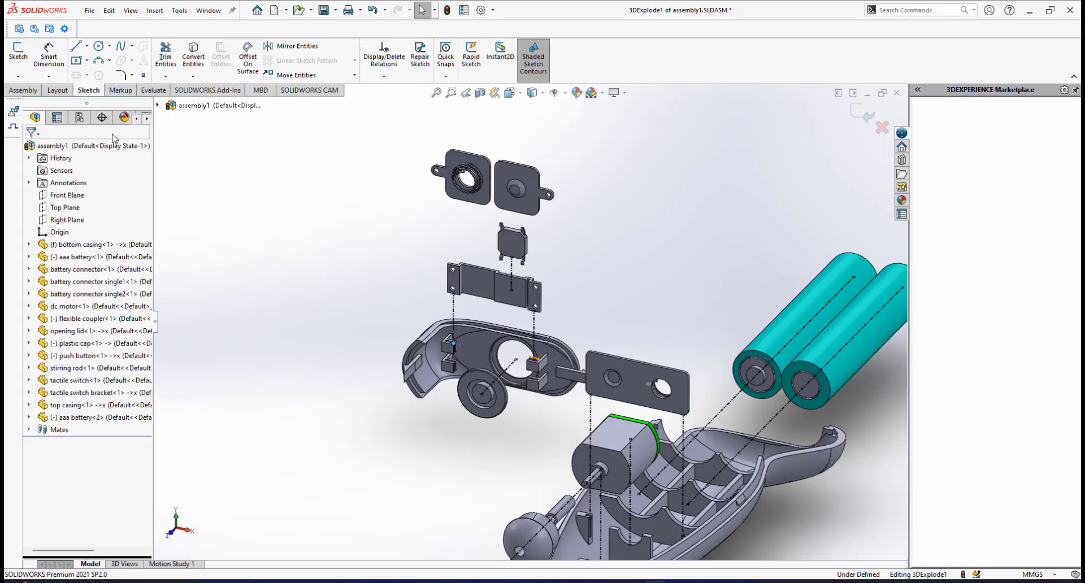
Sketch a line about 4.6 mm long downward from the lower edge of the dimpled single battery connector, near its tab-side corner.
left_click(77, 46)
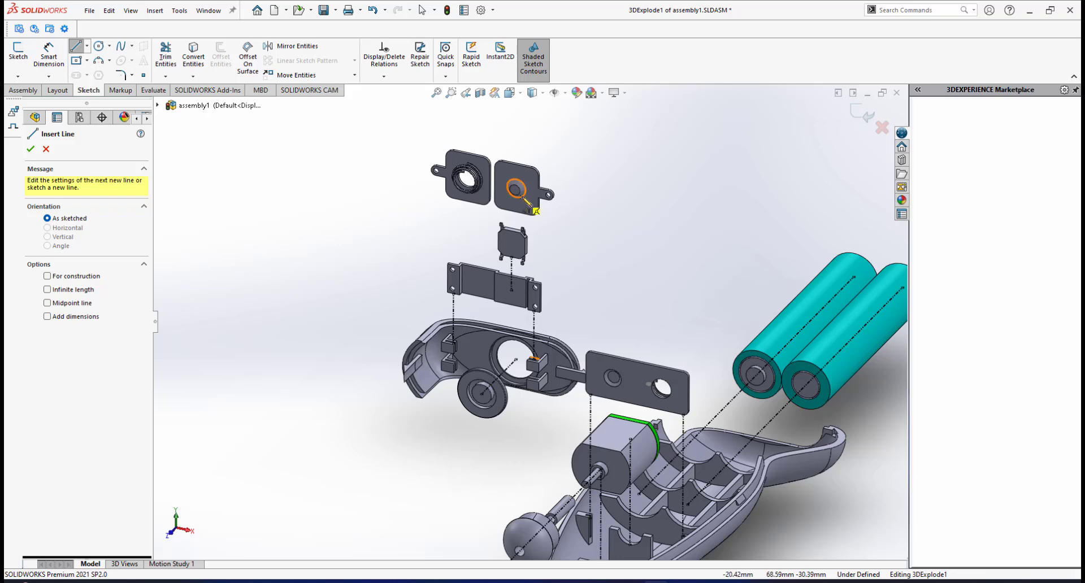
scroll(560, 244, "down", 10)
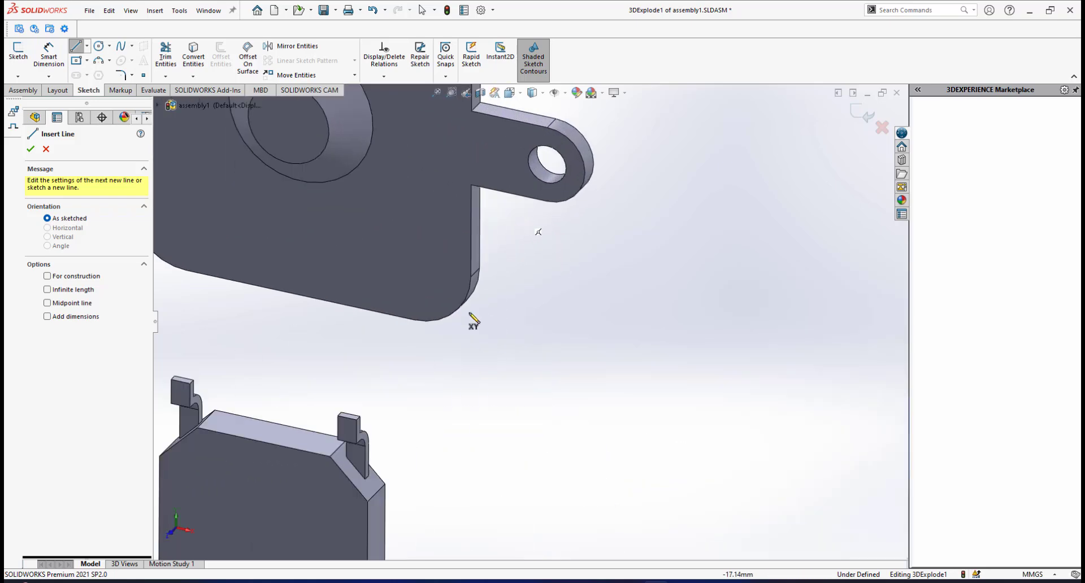
scroll(540, 346, "up", 10)
scroll(516, 407, "down", 5)
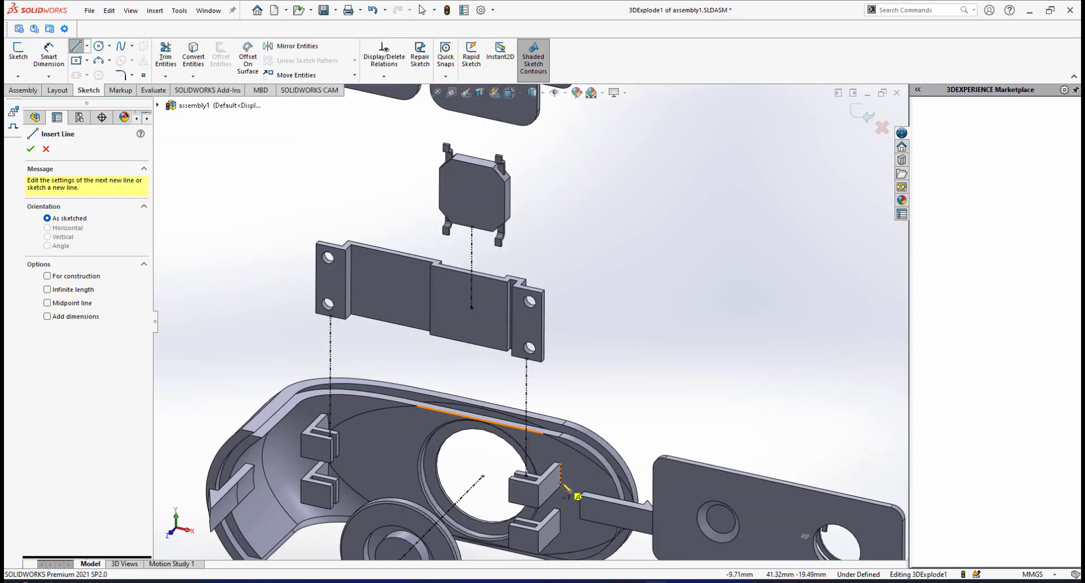
scroll(562, 476, "up", 3)
scroll(556, 470, "down", 3)
scroll(540, 316, "up", 8)
scroll(540, 240, "down", 6)
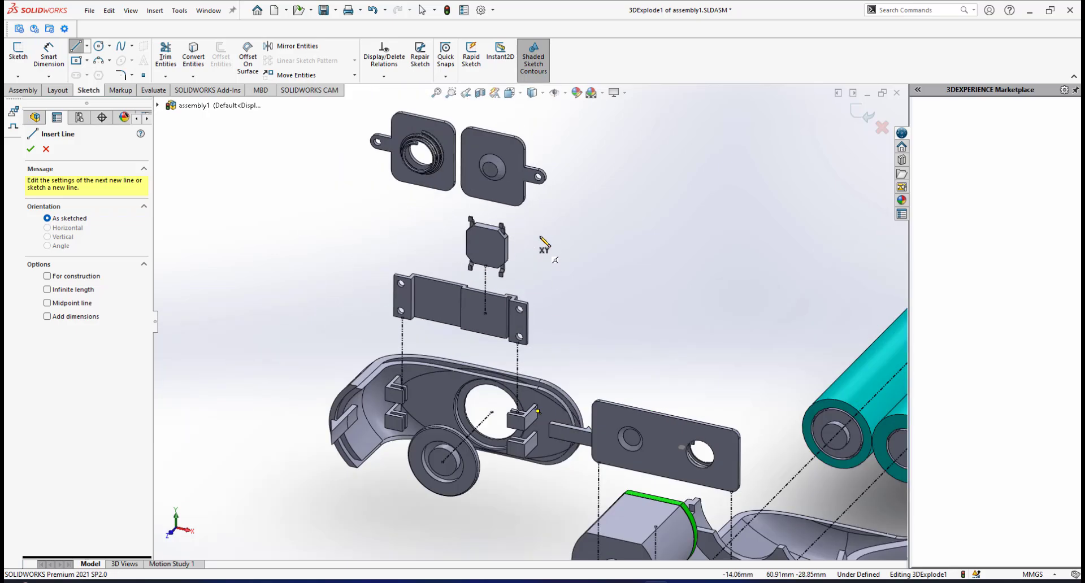
scroll(542, 239, "down", 3)
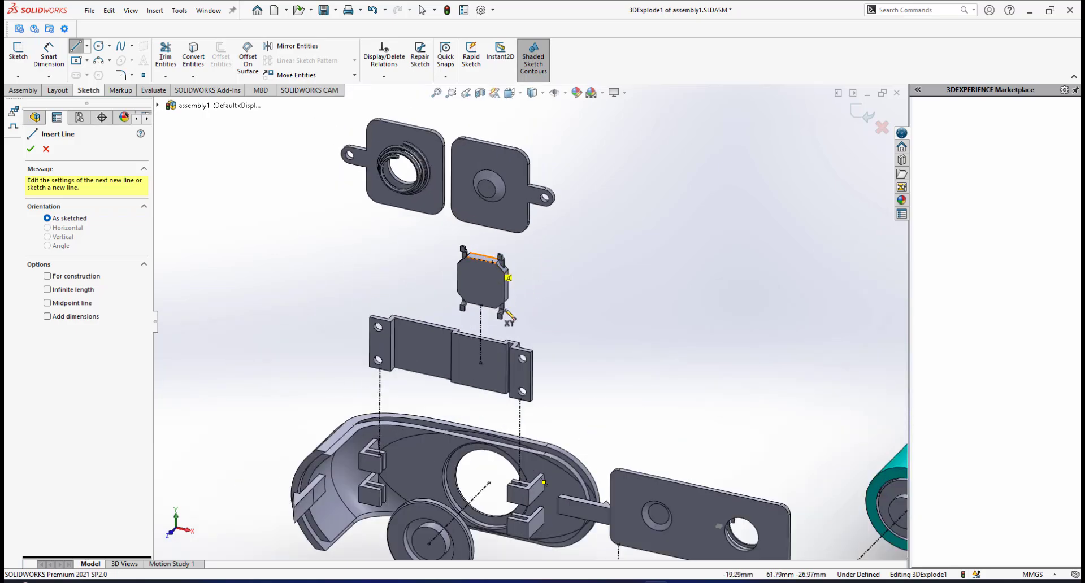
scroll(512, 305, "up", 3)
scroll(548, 362, "down", 2)
scroll(551, 350, "up", 2)
scroll(536, 299, "down", 3)
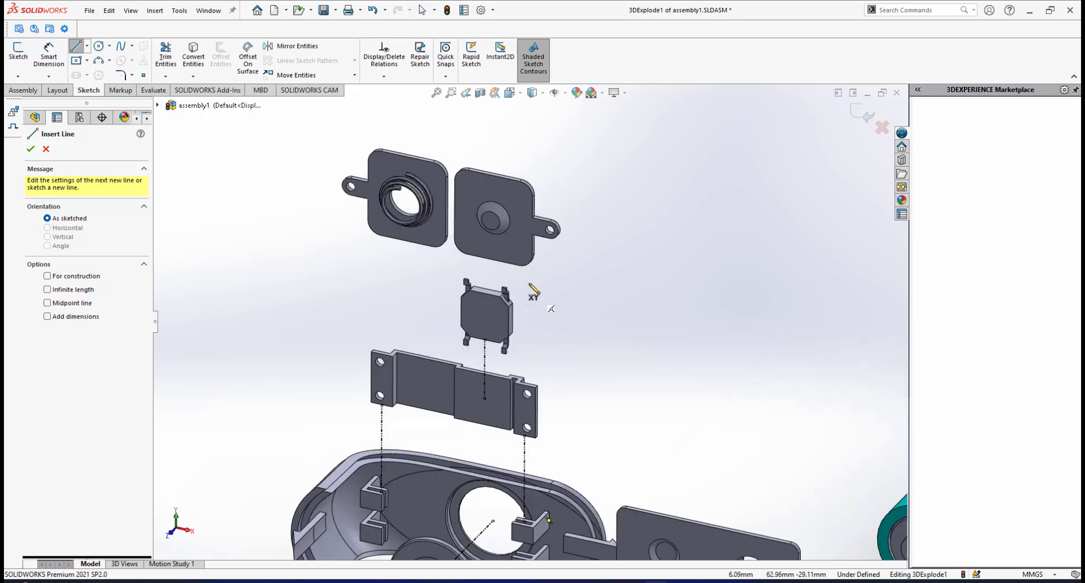
scroll(529, 284, "down", 3)
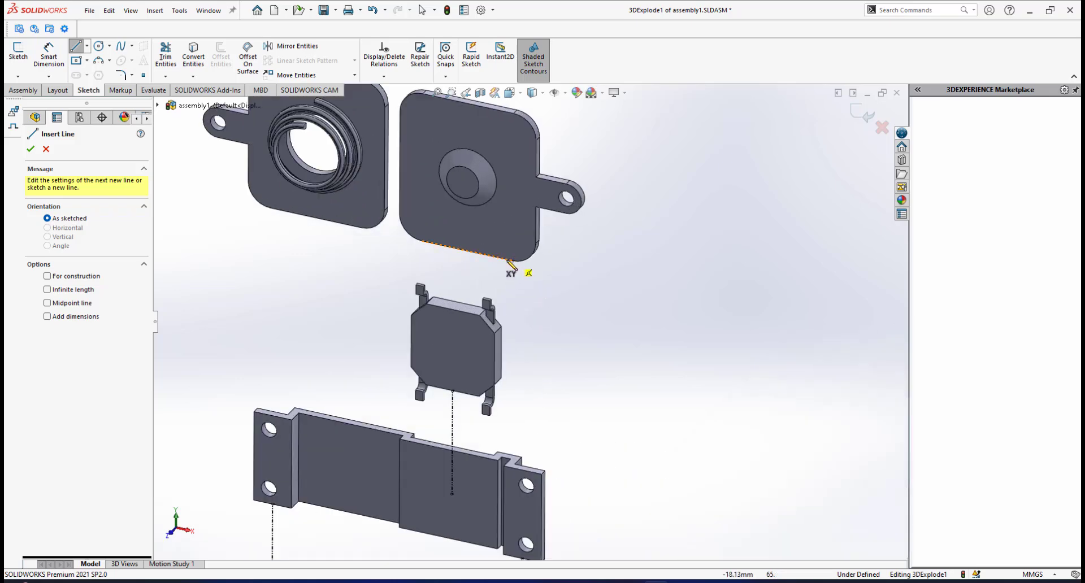
left_click(513, 261)
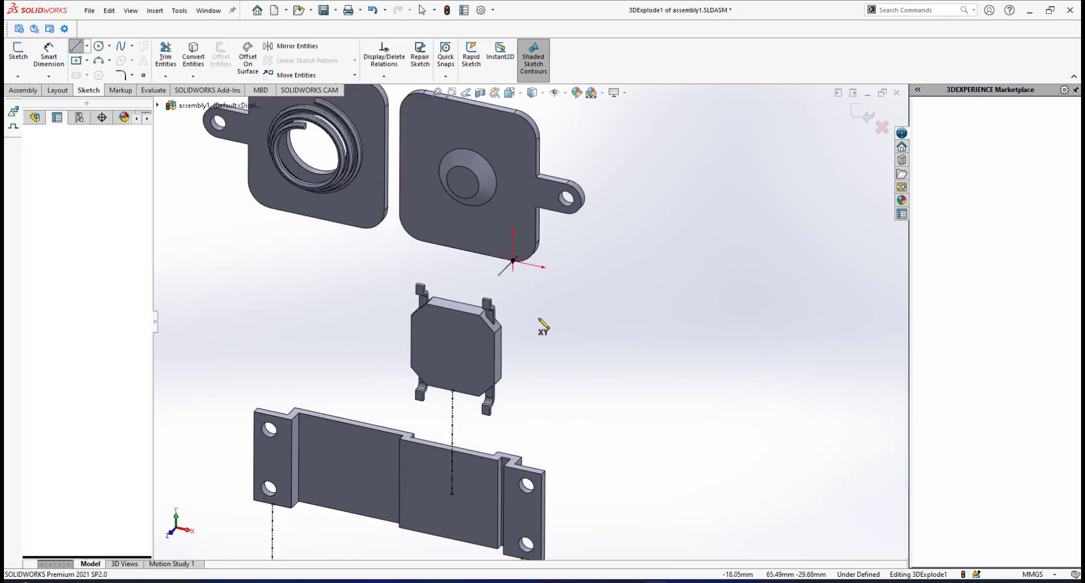
left_click(549, 364)
right_click(613, 366)
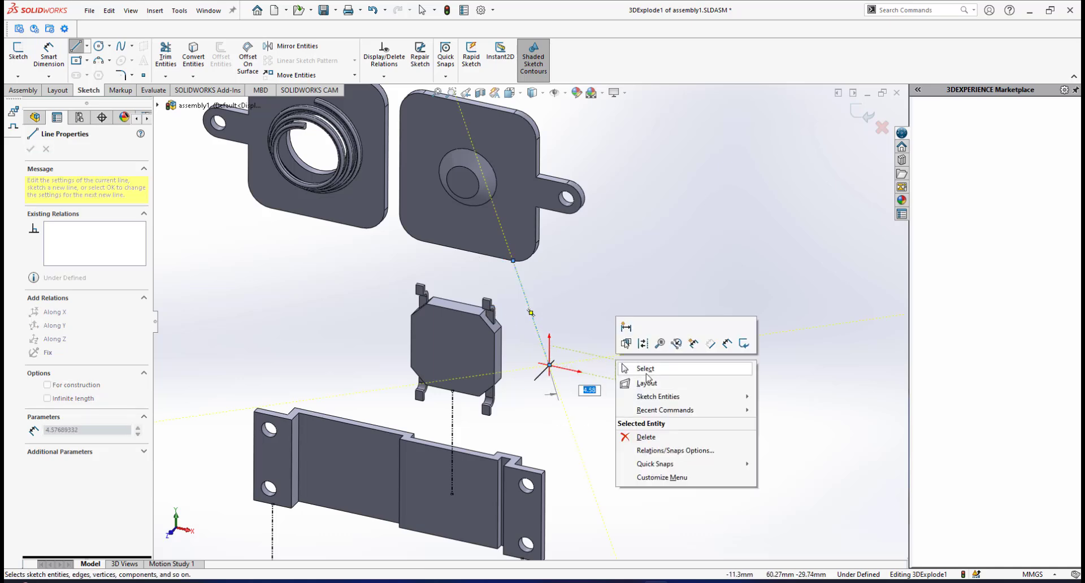
left_click(645, 368)
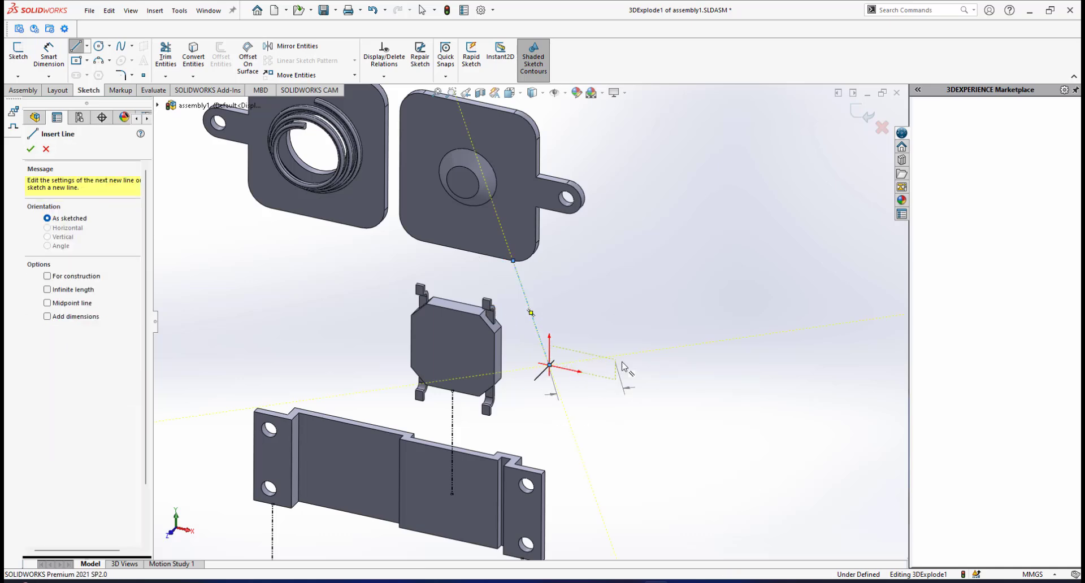
Sketch a line about 3.7 mm long downward from the lower edge of the spring-coil single battery connector, near its tab-side corner.
left_click(77, 46)
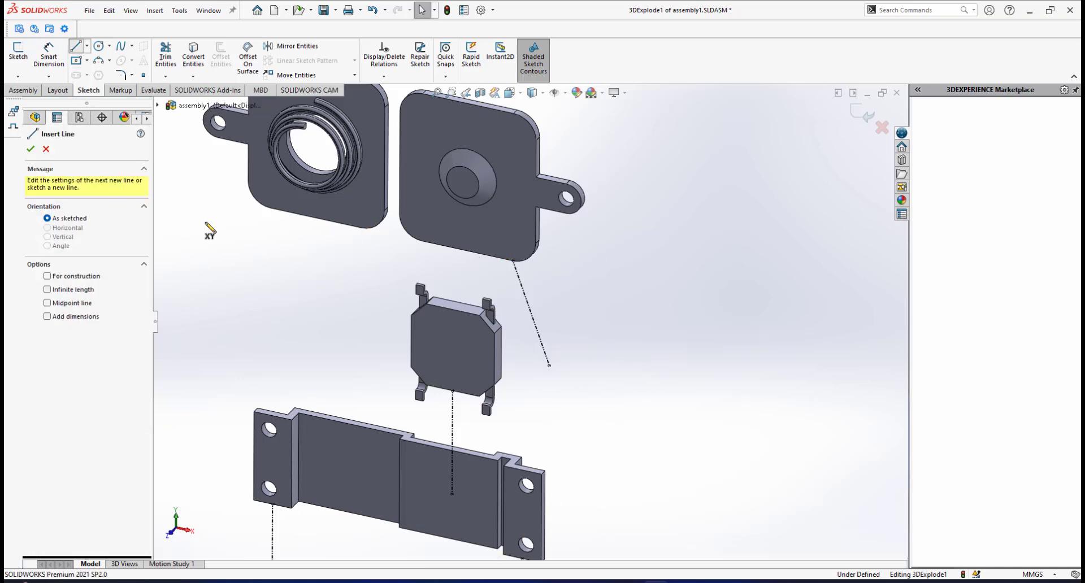
left_click(271, 208)
left_click(258, 275)
right_click(316, 284)
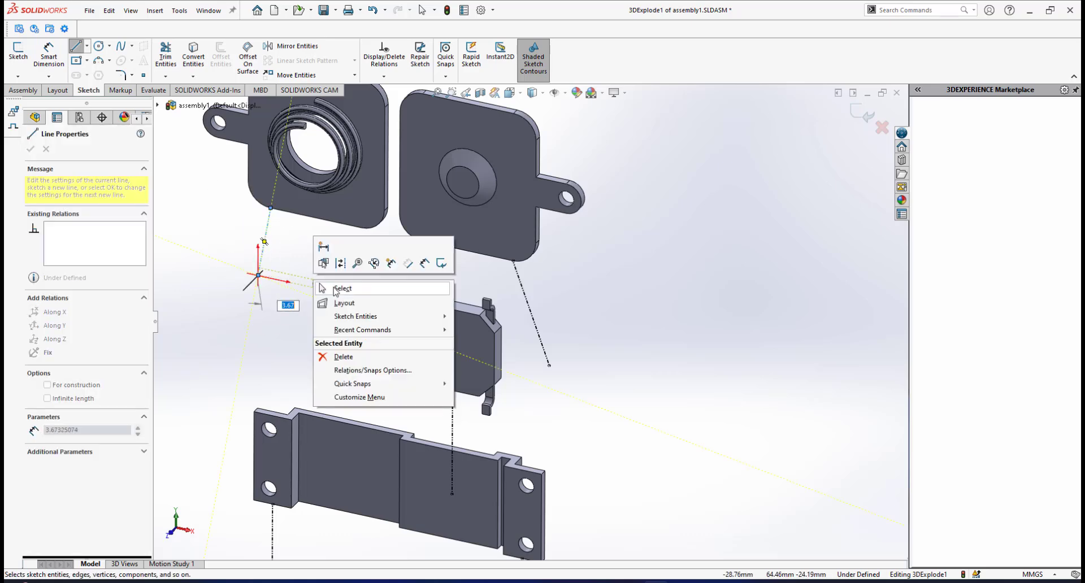
left_click(339, 289)
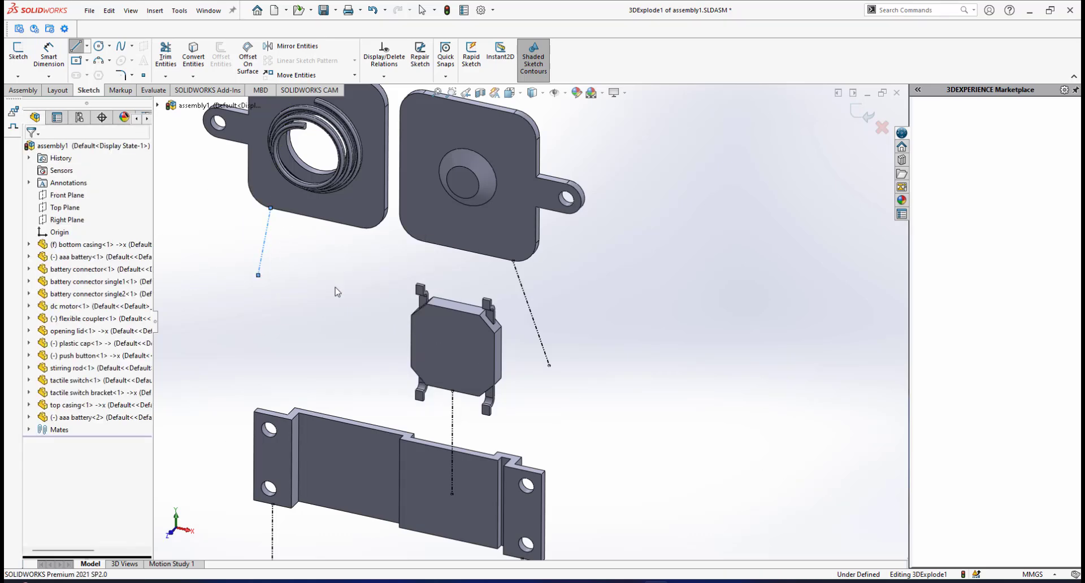
Constrain the dimpled battery connector's line Along Y and extend its lower end to the upper slotted holder below it in the opening lid.
left_click(529, 311)
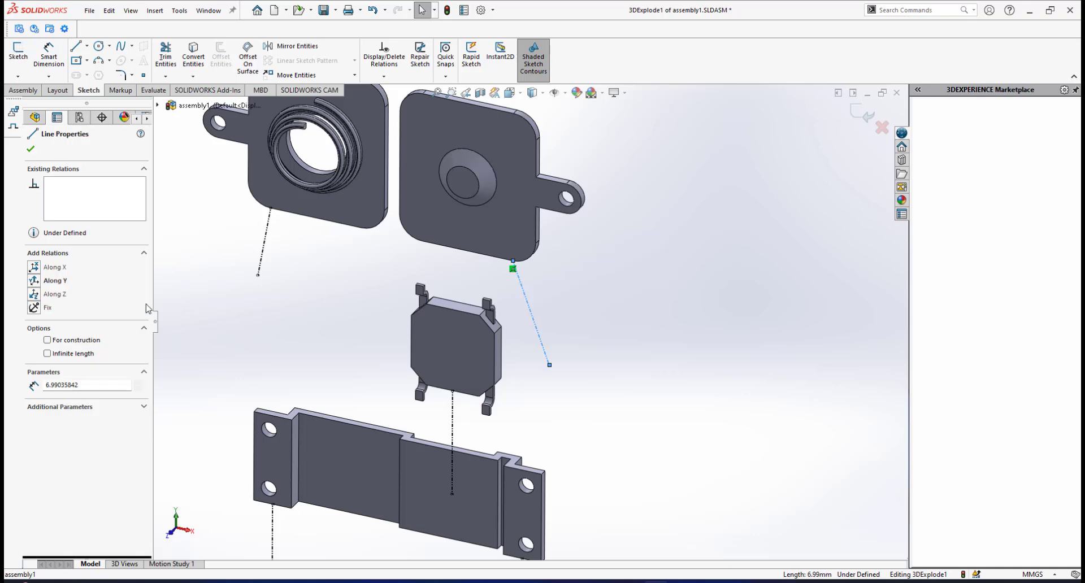
left_click(35, 282)
scroll(526, 419, "up", 3)
left_click(554, 363)
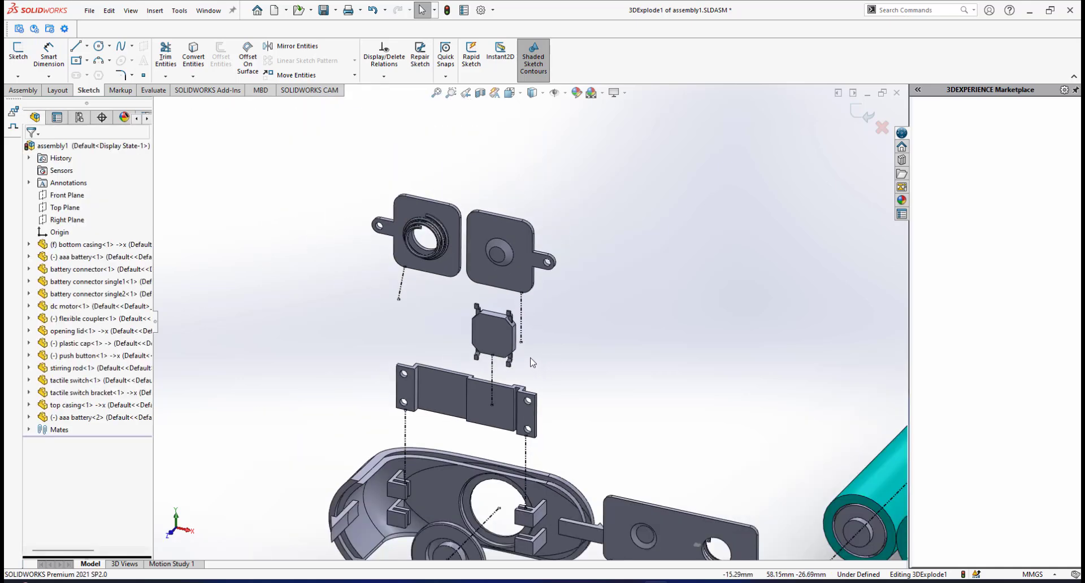
scroll(505, 409, "down", 2)
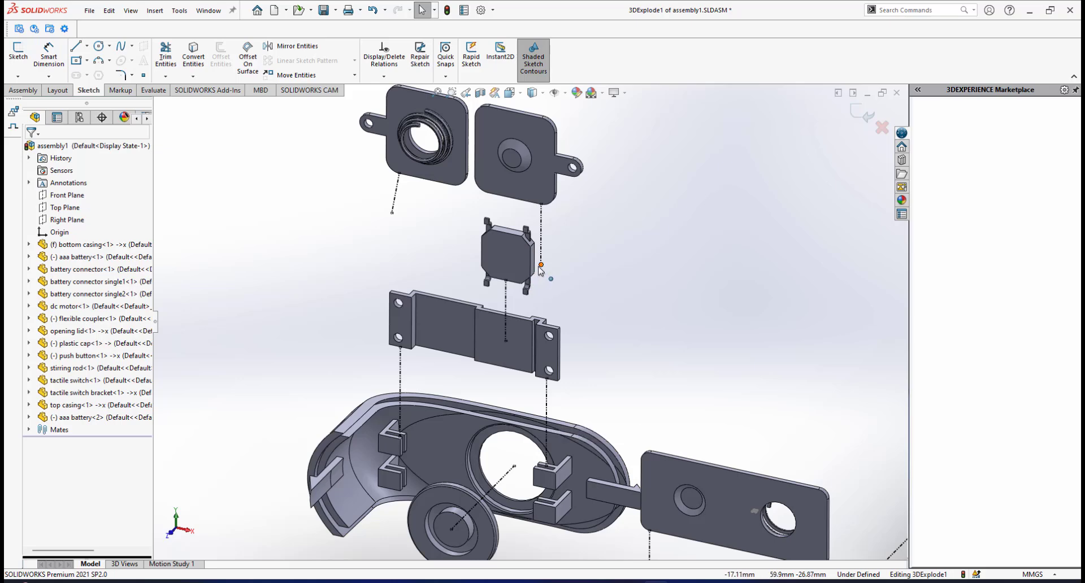
left_click_drag(538, 327, 535, 449)
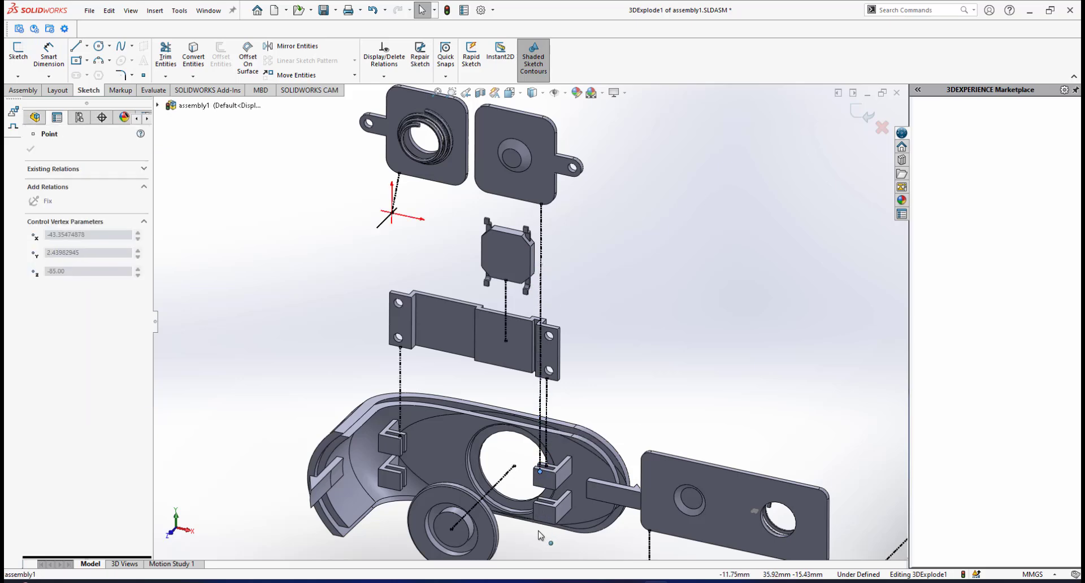
left_click_drag(547, 538, 547, 538)
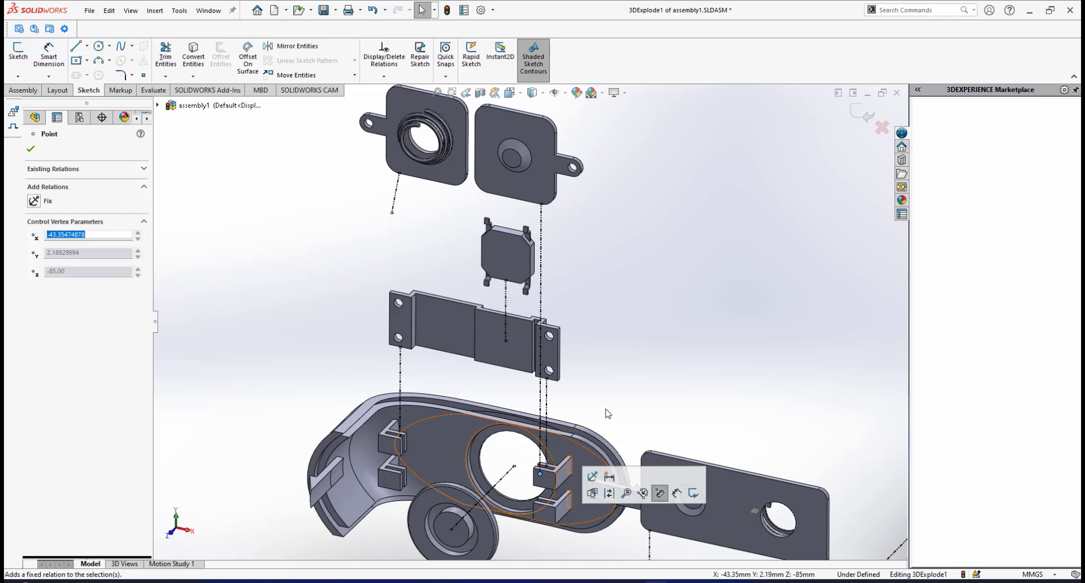
left_click(661, 354)
Constrain the spring-coil battery connector's line Along Y and extend its lower end to the lower slotted holder below it in the opening lid.
scroll(509, 290, "up", 2)
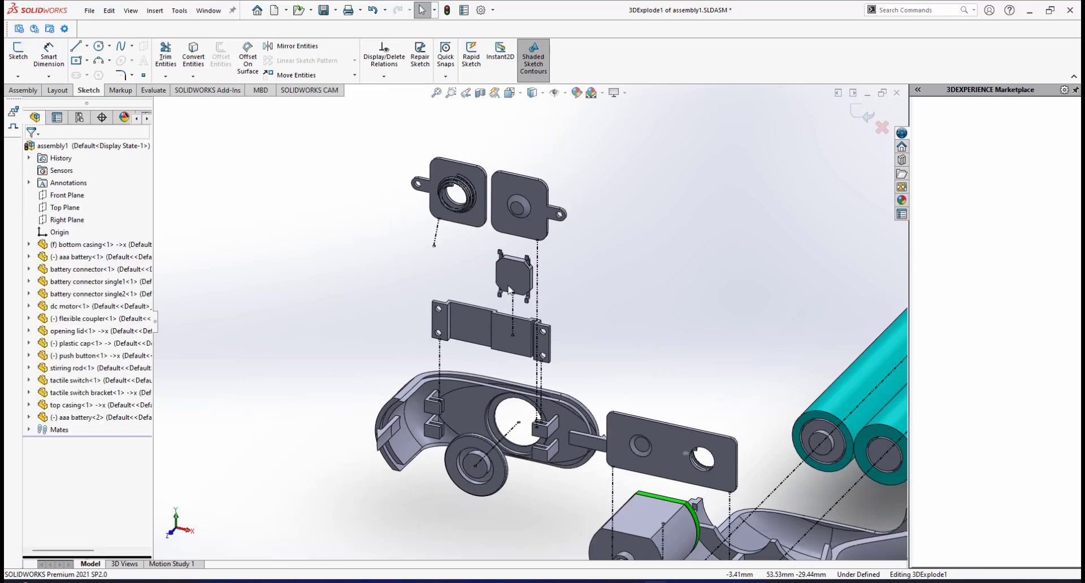
left_click(439, 230)
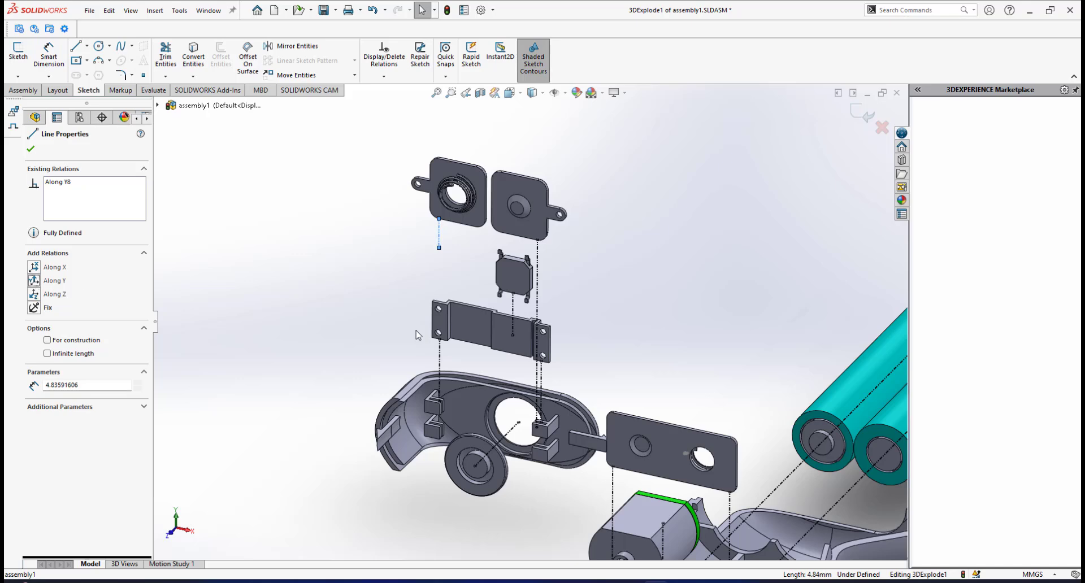
scroll(418, 334, "down", 1)
left_click(450, 244)
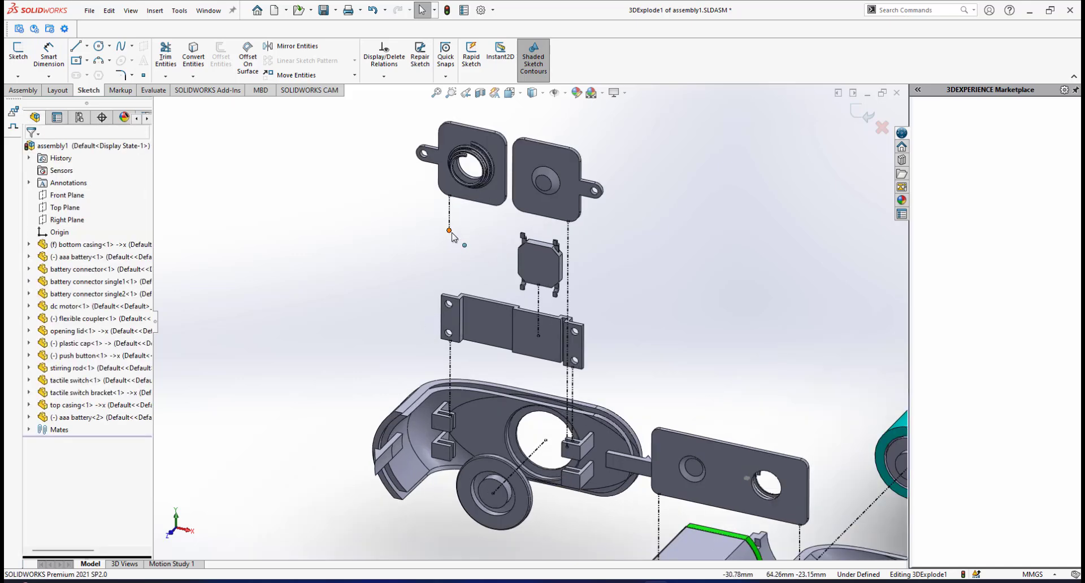
left_click_drag(452, 233, 456, 444)
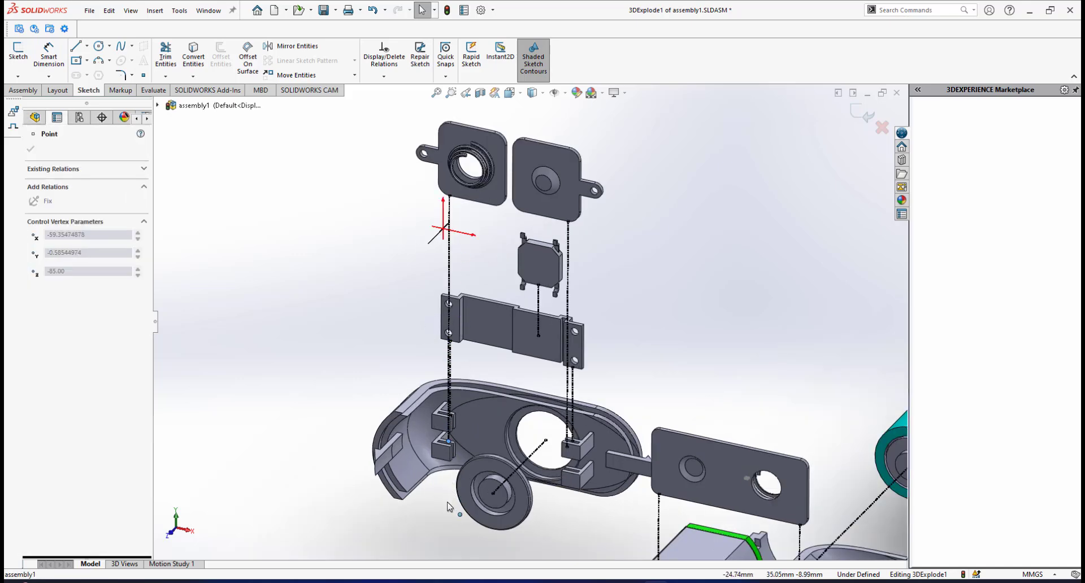
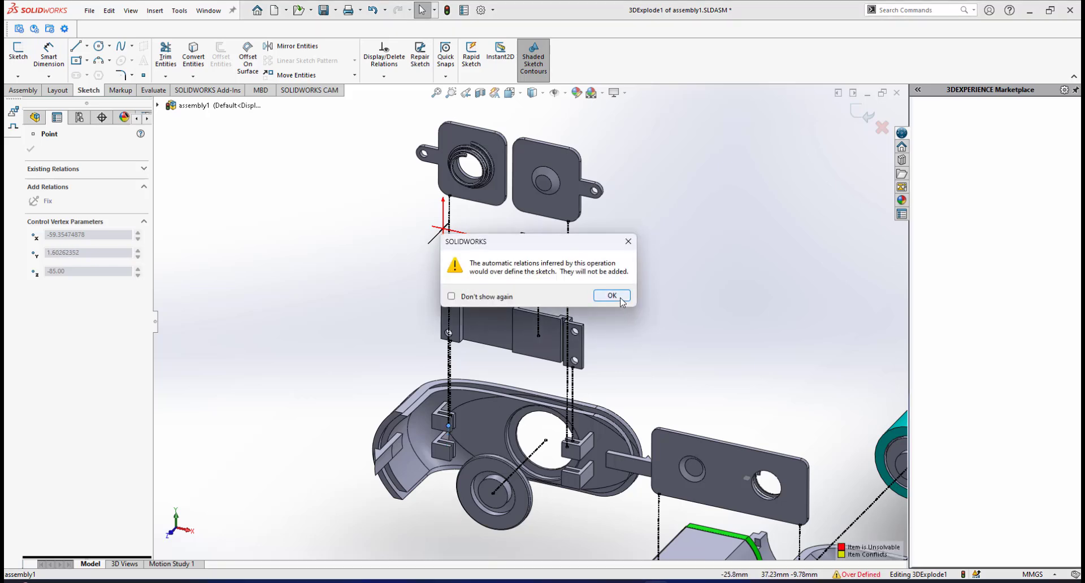
Dismiss the over-defined sketch warning and deselect the lower endpoint of the spring-coil battery connector's line.
left_click(611, 296)
left_click(695, 309)
middle_click_drag(695, 310, 585, 340)
scroll(607, 393, "down", 3)
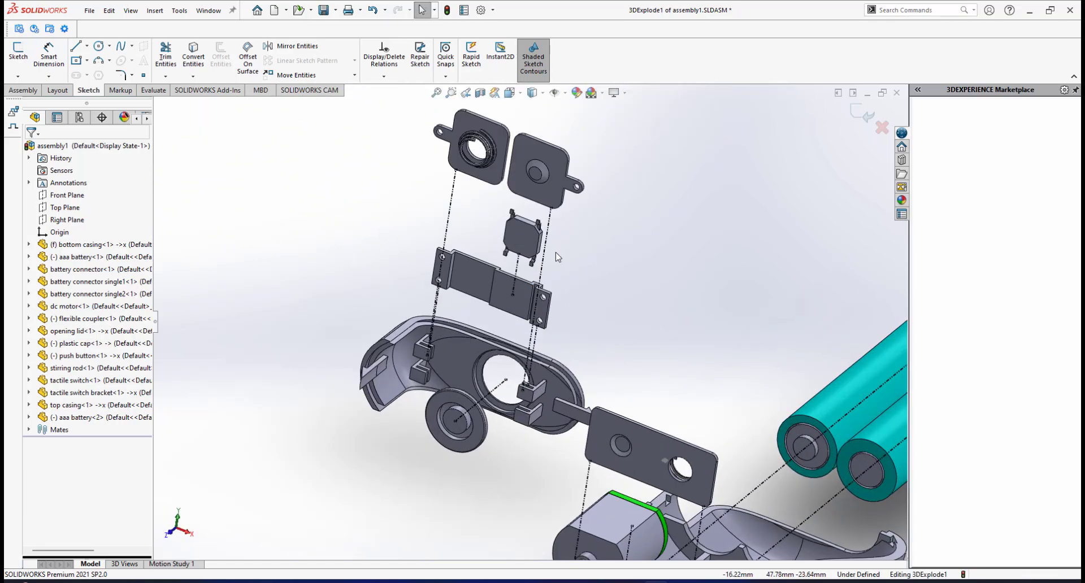
Examine the opening lid's side clip and the bottom casing's battery end to see where they join.
middle_click_drag(469, 231, 506, 439)
scroll(491, 305, "up", 7)
scroll(548, 442, "down", 3)
scroll(552, 418, "down", 2)
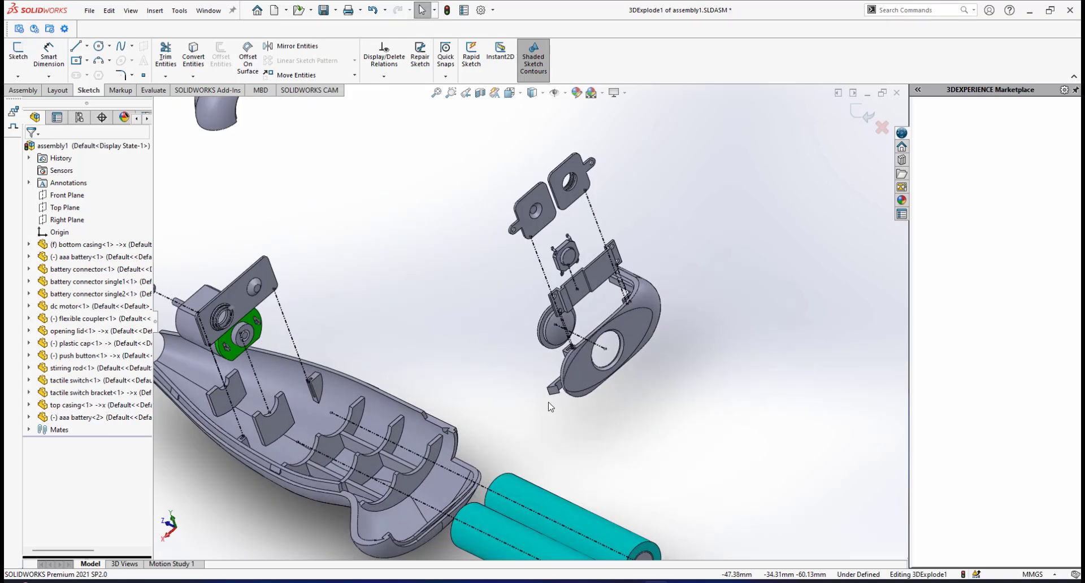
scroll(526, 407, "up", 2)
scroll(500, 299, "down", 3)
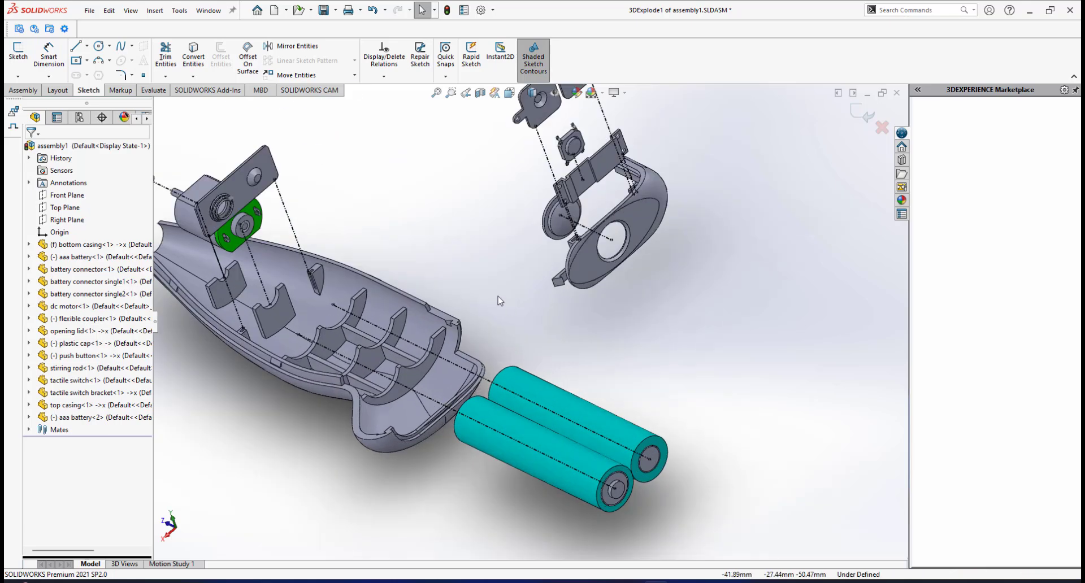
scroll(500, 300, "up", 3)
scroll(582, 320, "down", 3)
scroll(582, 319, "down", 3)
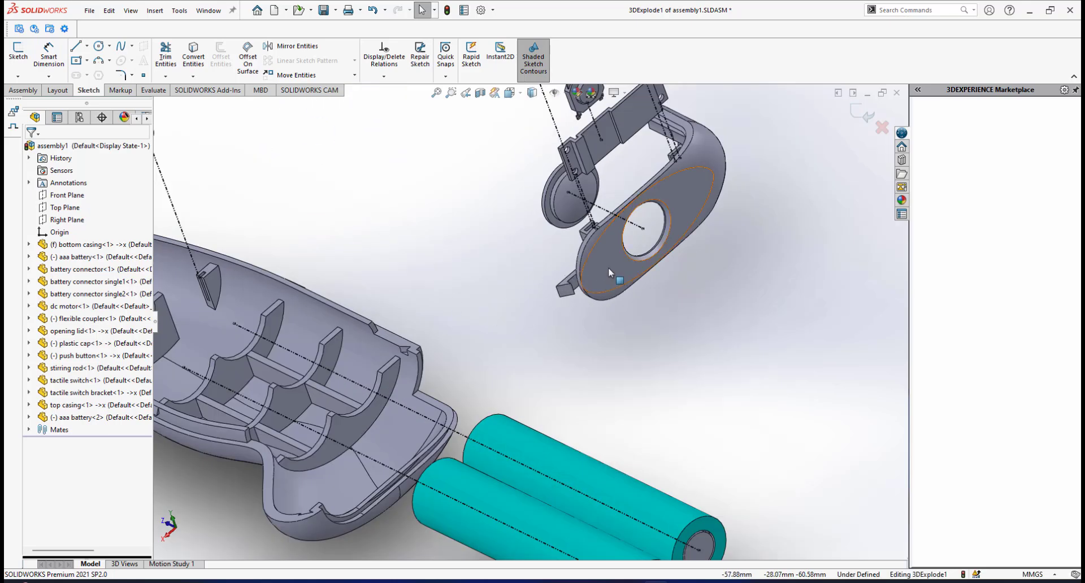
scroll(421, 439, "up", 3)
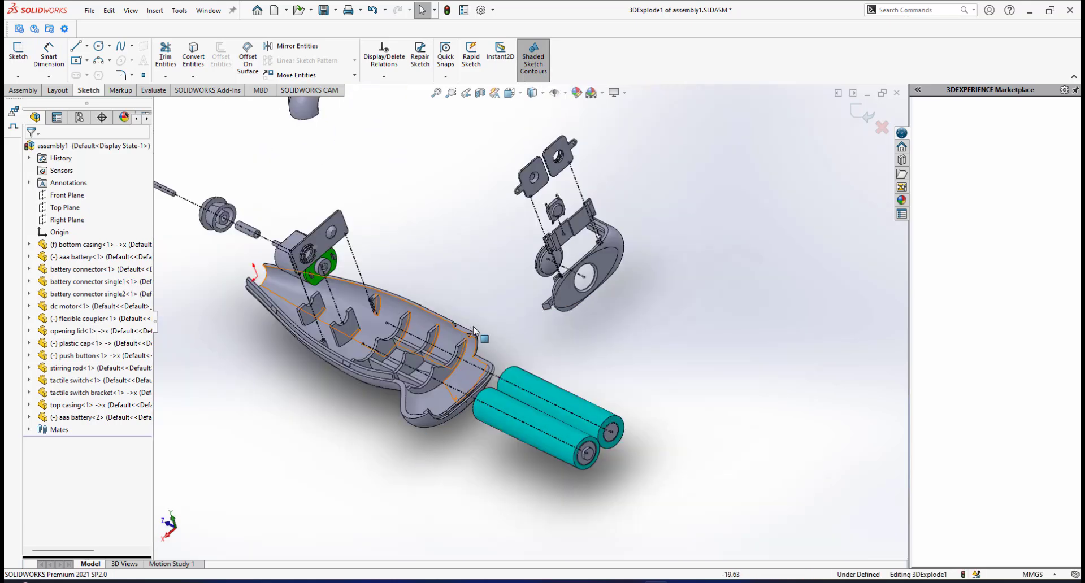
scroll(474, 326, "up", 4)
scroll(472, 327, "down", 4)
middle_click_drag(468, 315, 563, 331)
scroll(603, 321, "up", 3)
scroll(596, 328, "down", 12)
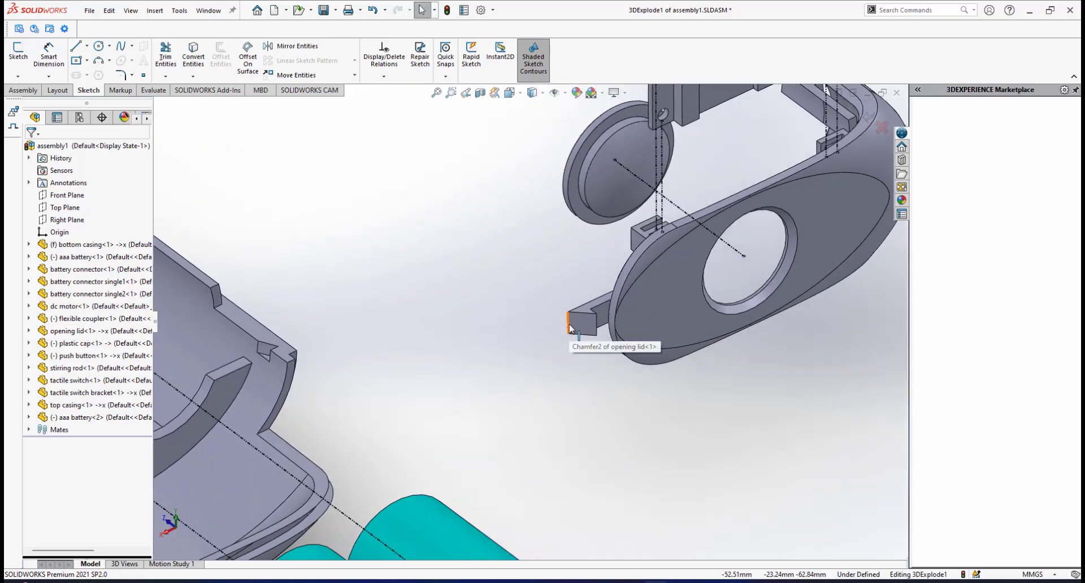
Sketch a line about 17.2 mm long from the opening lid's side clip outward toward the bottom casing's battery end.
left_click(74, 48)
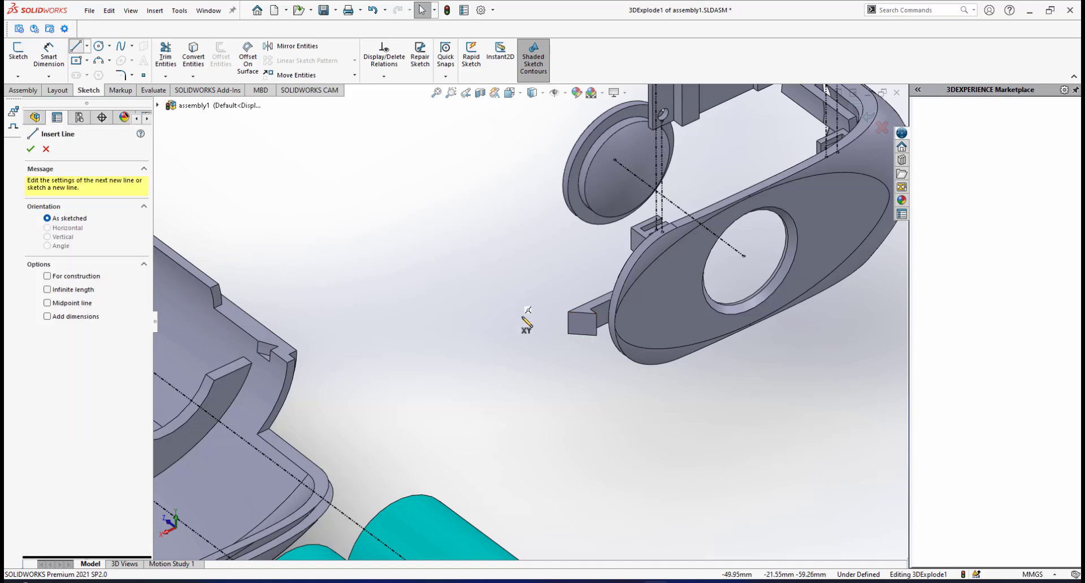
left_click(568, 323)
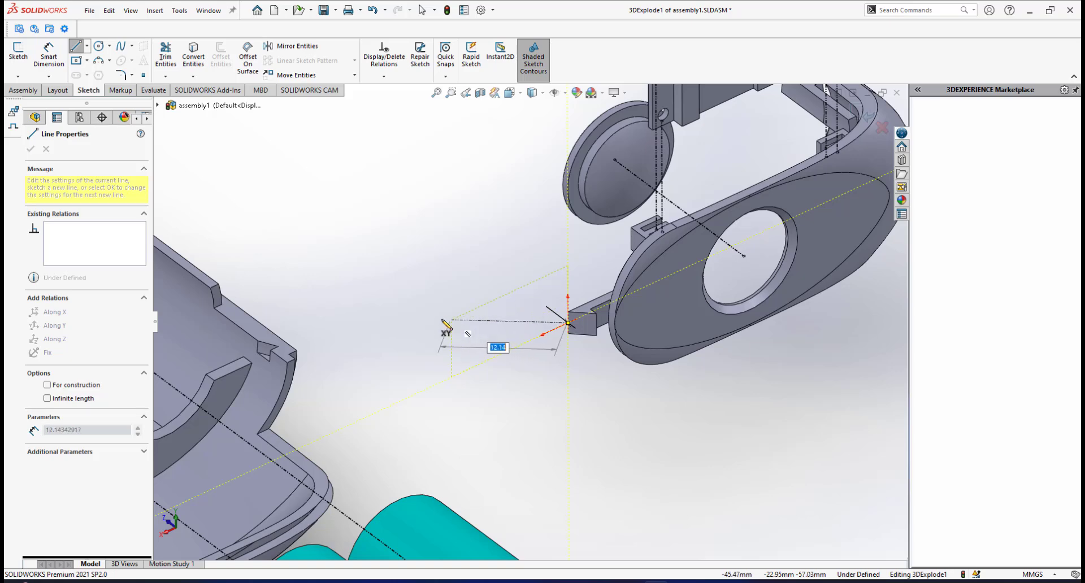
left_click(406, 312)
right_click(492, 334)
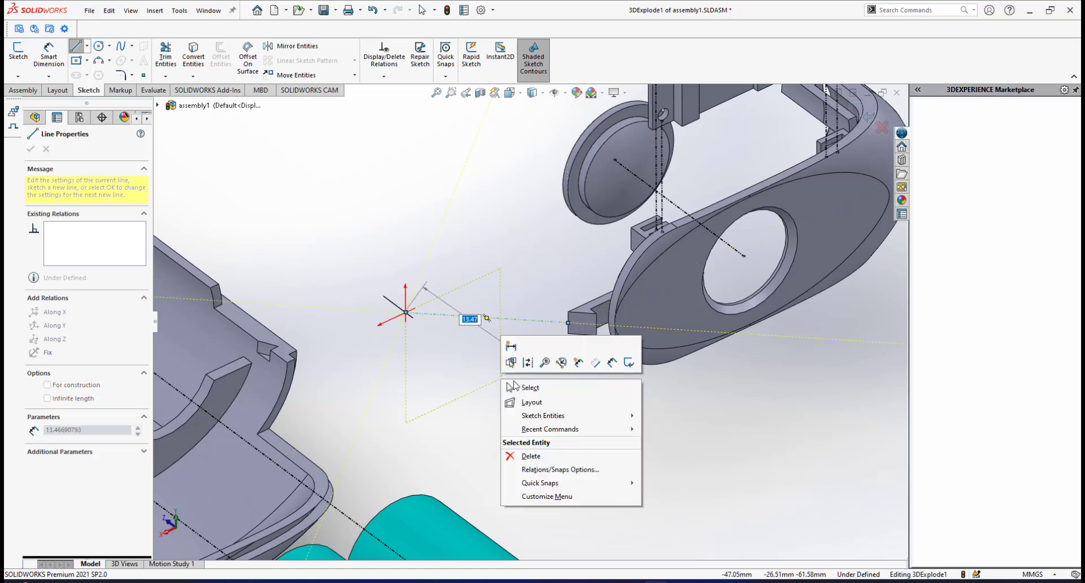
left_click(516, 392)
scroll(517, 389, "up", 3)
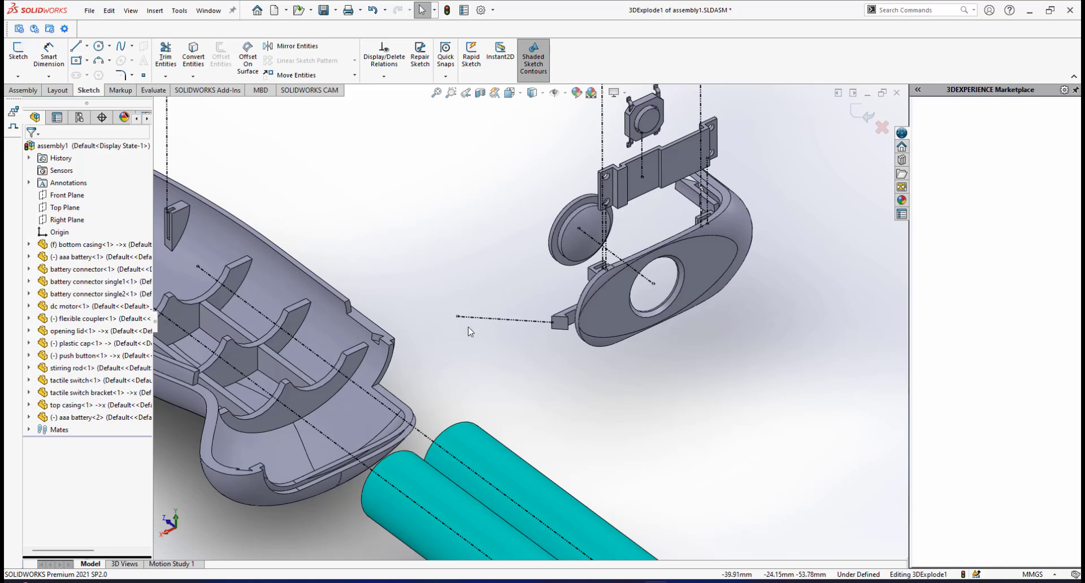
Constrain the opening lid's line Along X and extend its free end to the clip notch on the bottom casing's far rim.
left_click(520, 325)
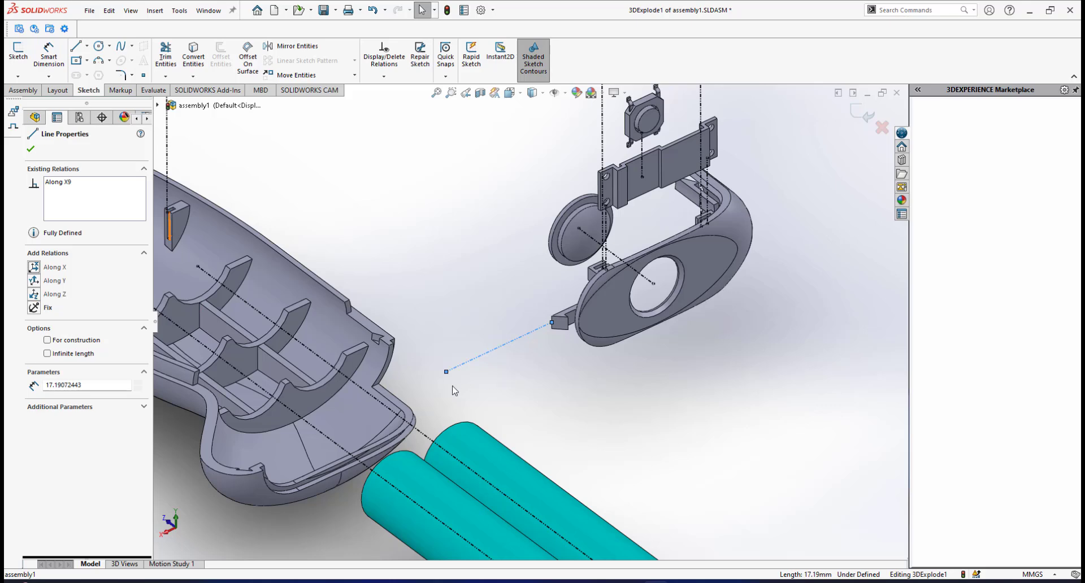
scroll(513, 346, "up", 4)
scroll(506, 319, "down", 1)
left_click(469, 284)
scroll(433, 370, "down", 1)
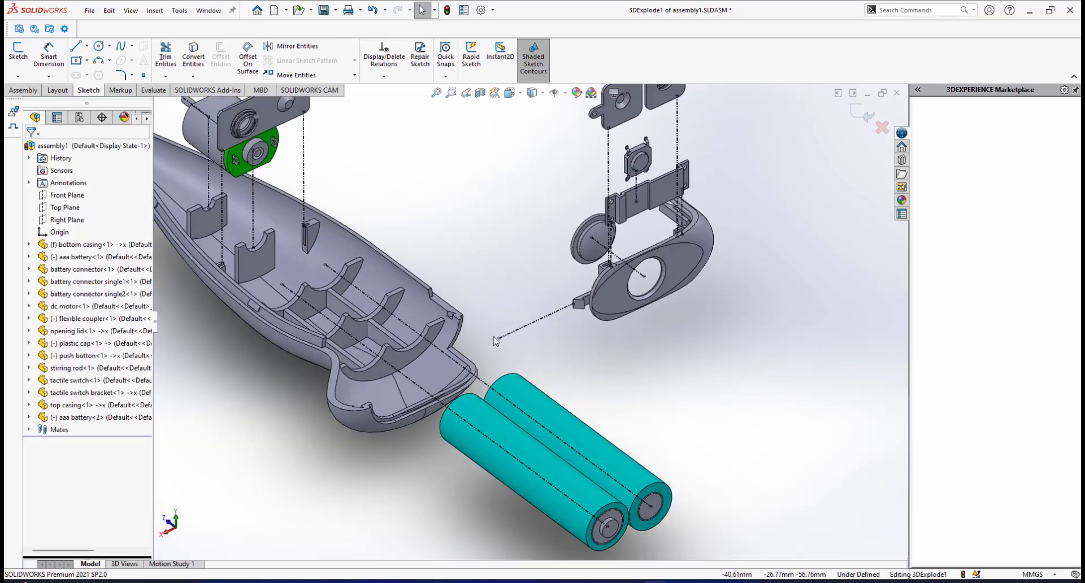
left_click_drag(499, 339, 482, 345)
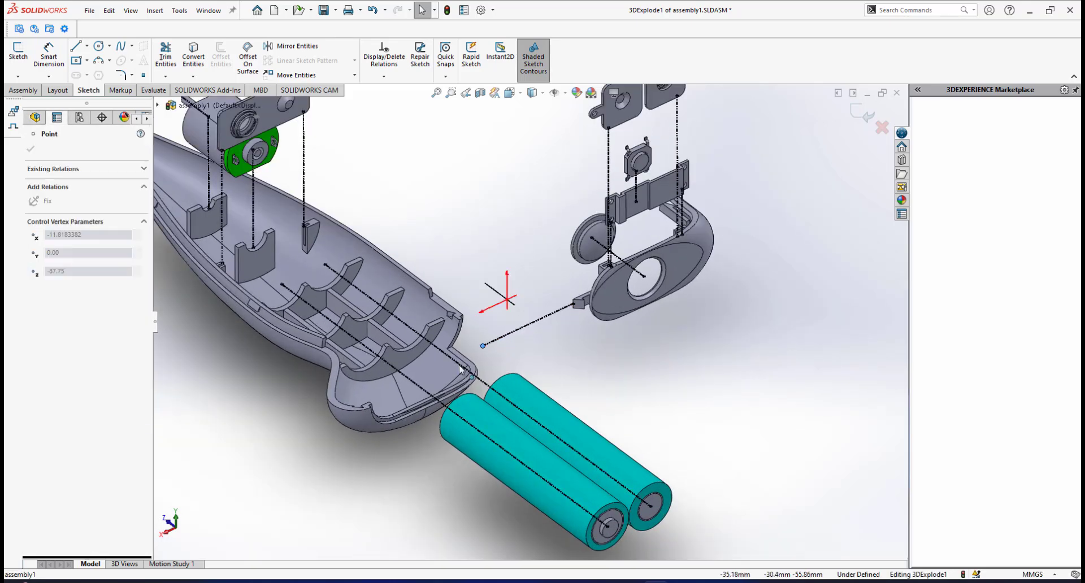
left_click_drag(314, 429, 314, 428)
left_click(371, 469)
scroll(373, 401, "down", 2)
scroll(376, 401, "down", 5)
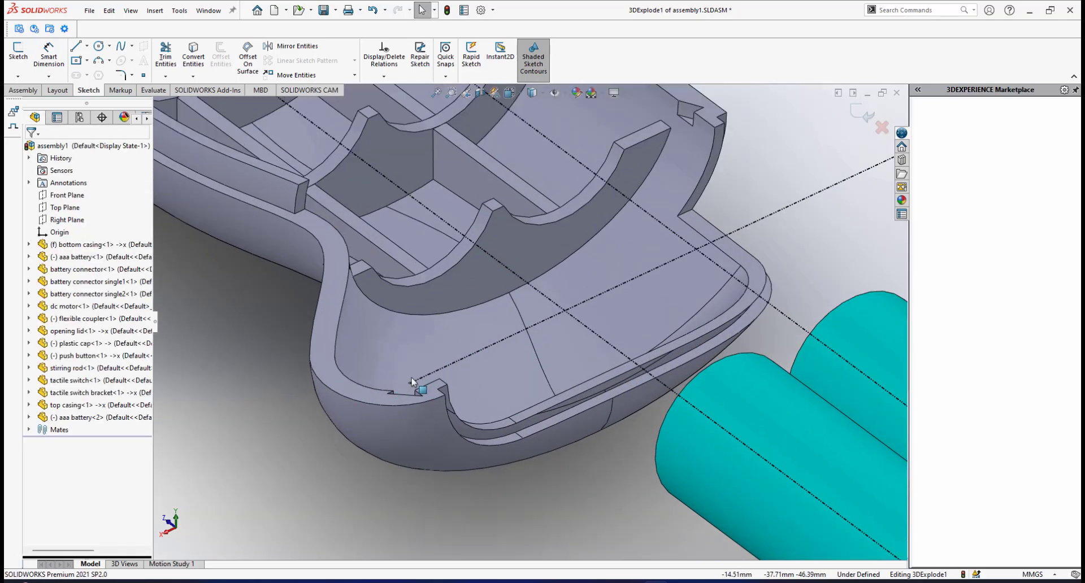
scroll(352, 492, "up", 8)
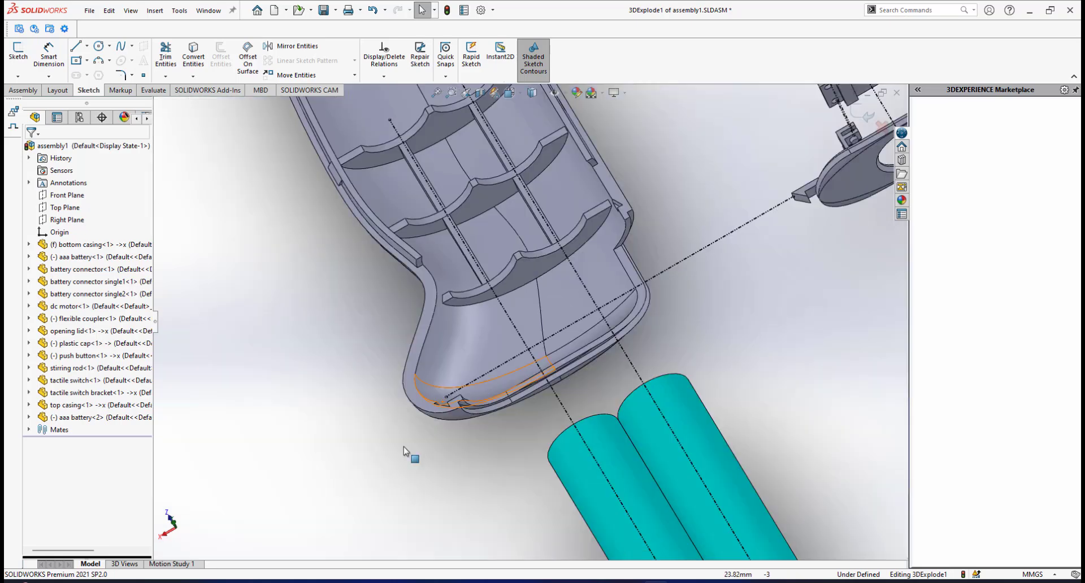
Inspect the exploded assembly and its explode lines from several sides and in the isometric view.
middle_click_drag(562, 309, 673, 282)
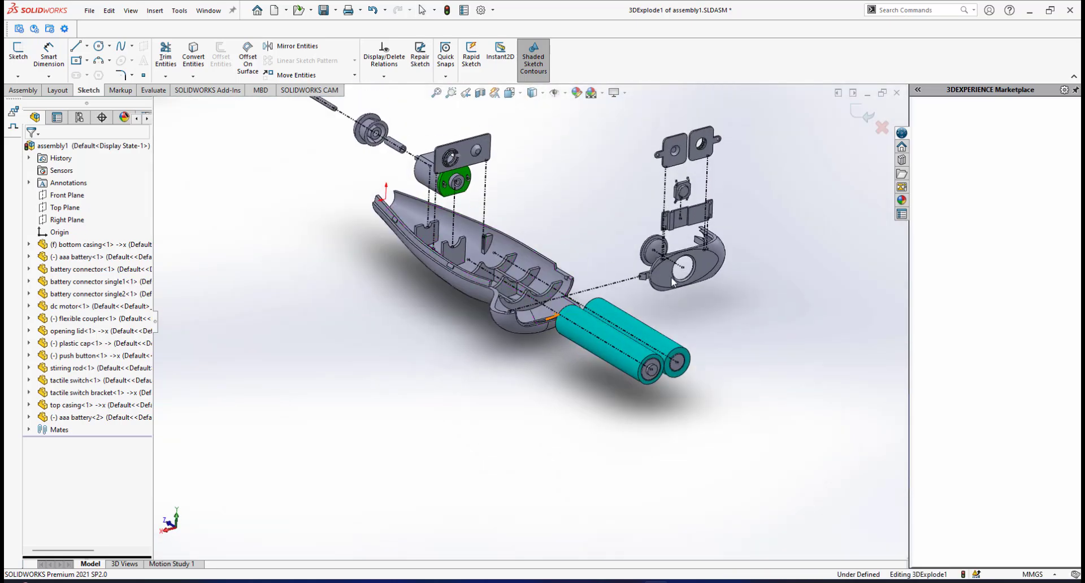
scroll(678, 286, "down", 3)
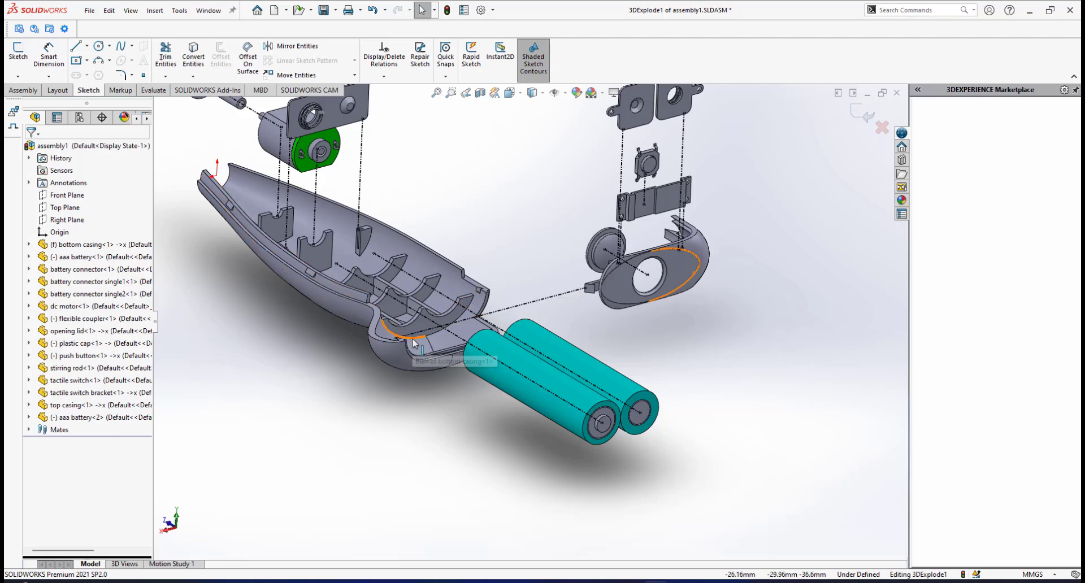
scroll(442, 330, "up", 10)
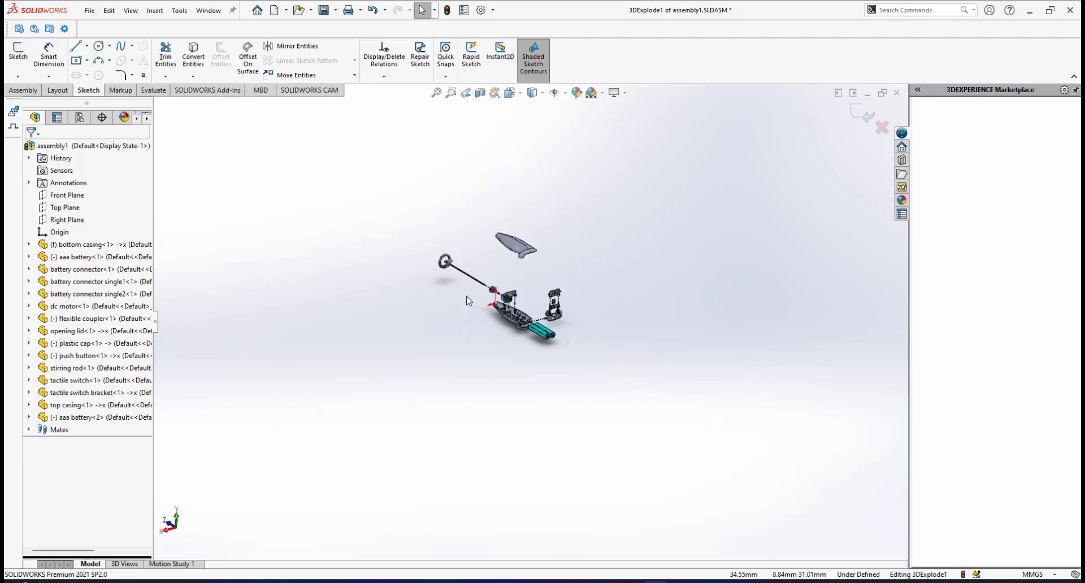
scroll(468, 301, "down", 3)
middle_click_drag(508, 308, 588, 358)
scroll(642, 231, "down", 2)
middle_click_drag(640, 220, 570, 467)
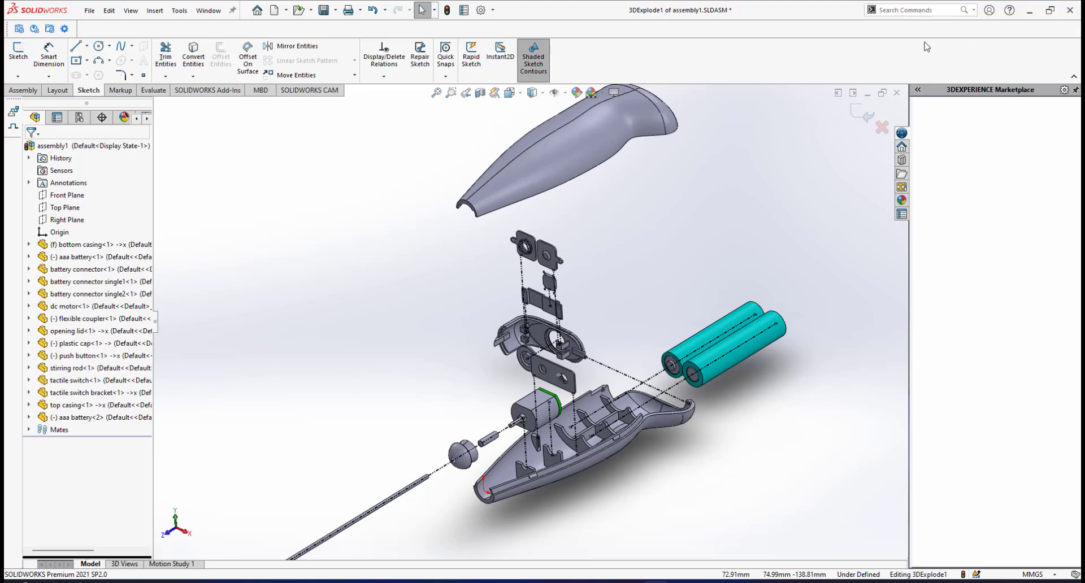
key("ctrl+7")
scroll(542, 304, "up", 2)
scroll(543, 303, "down", 2)
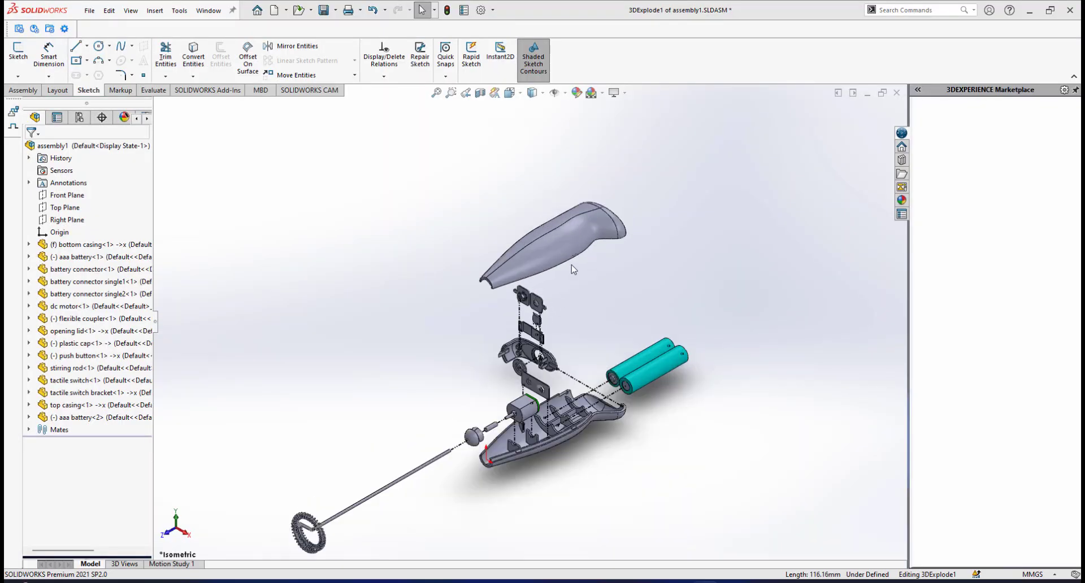
scroll(572, 268, "down", 1)
scroll(519, 344, "up", 3)
scroll(519, 345, "down", 2)
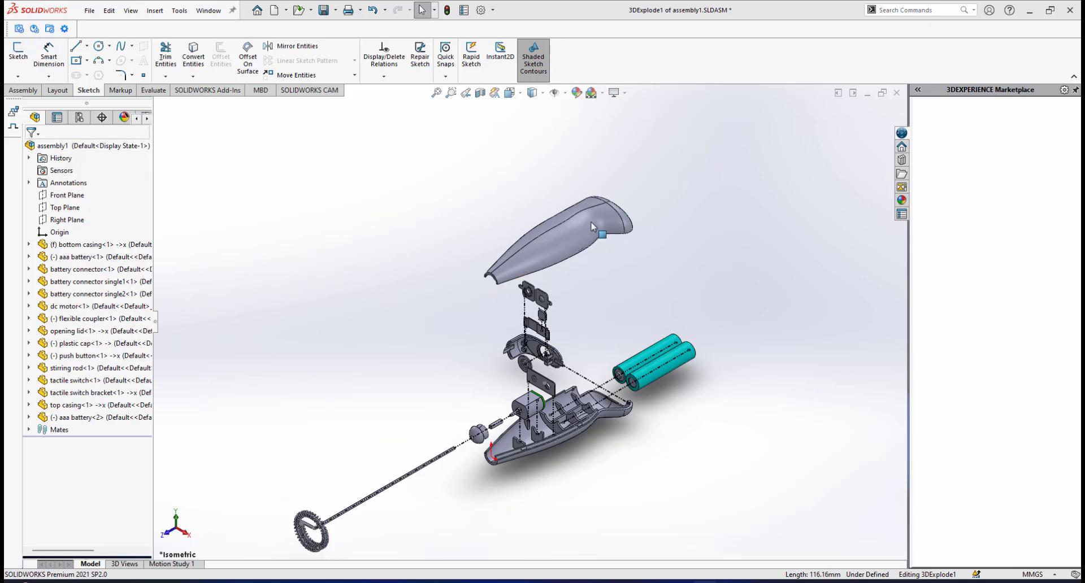
scroll(553, 270, "down", 2)
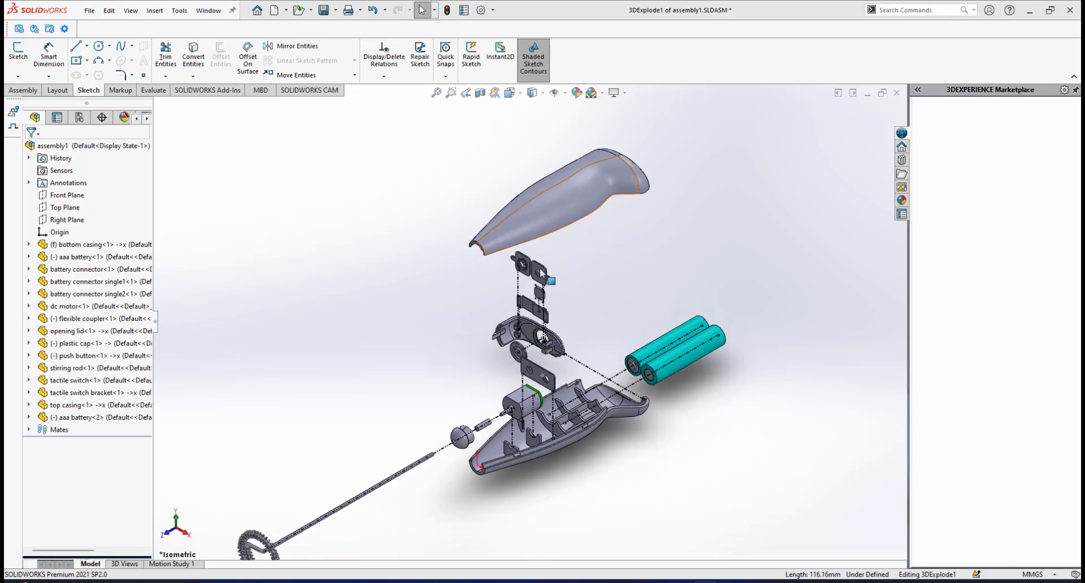
scroll(568, 398, "down", 2)
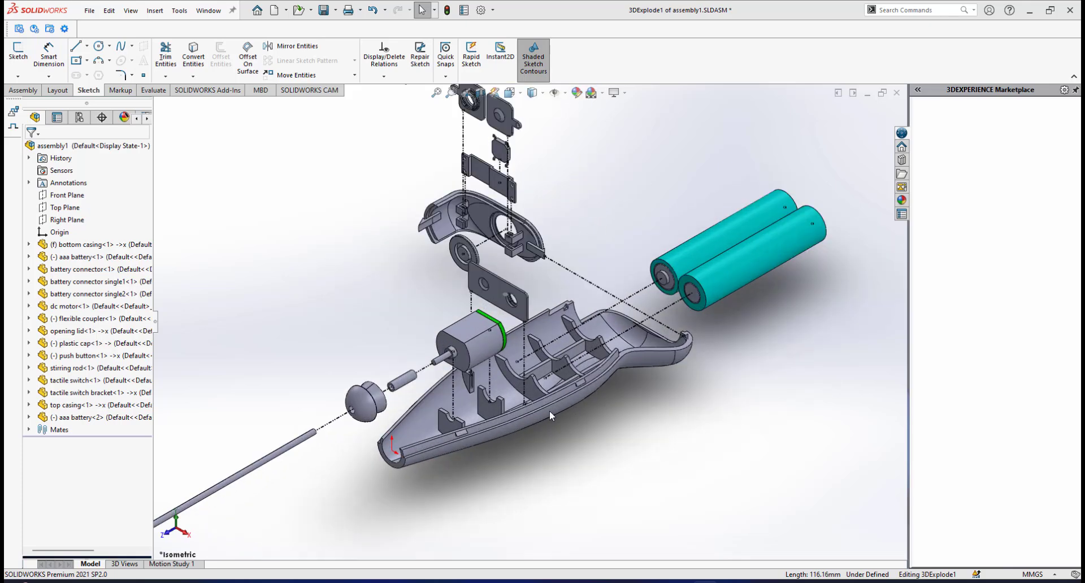
scroll(550, 410, "up", 3)
scroll(537, 254, "down", 1)
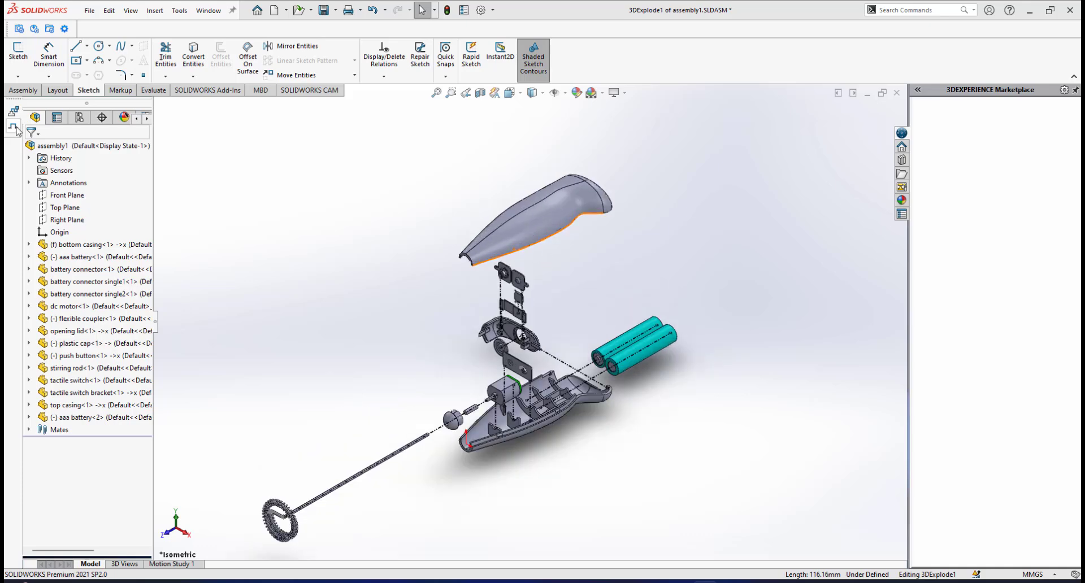
Sketch a line about 62.8 mm long downward from the open space just below the top casing.
left_click(79, 49)
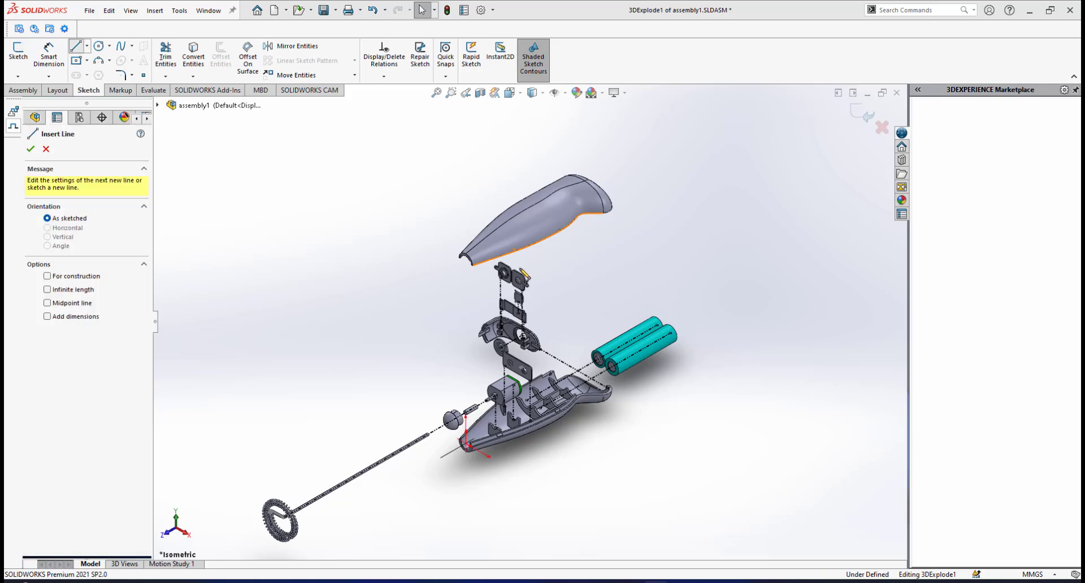
scroll(521, 283, "down", 1)
scroll(552, 269, "down", 2)
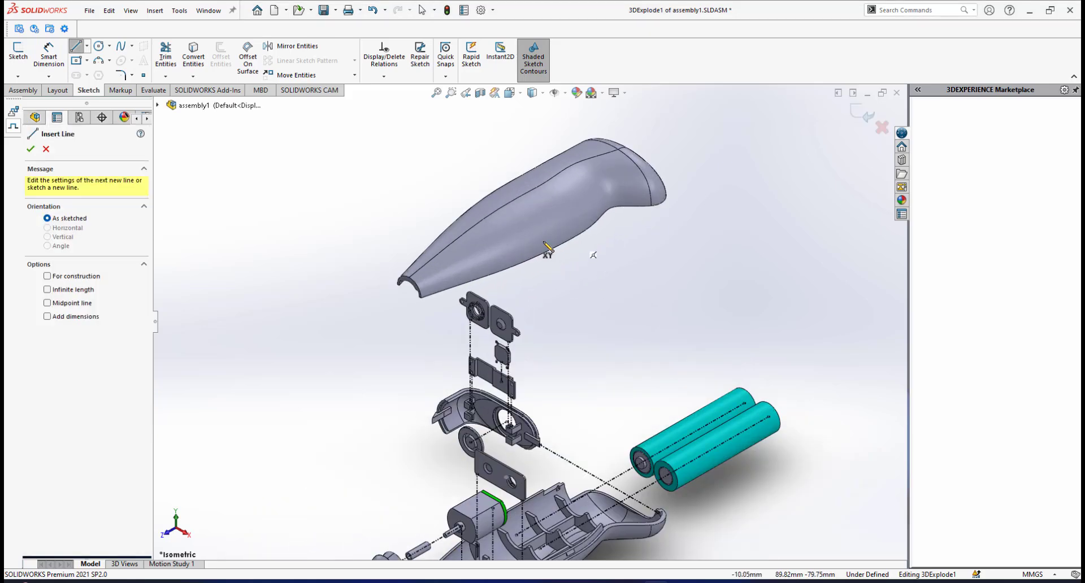
left_click(577, 260)
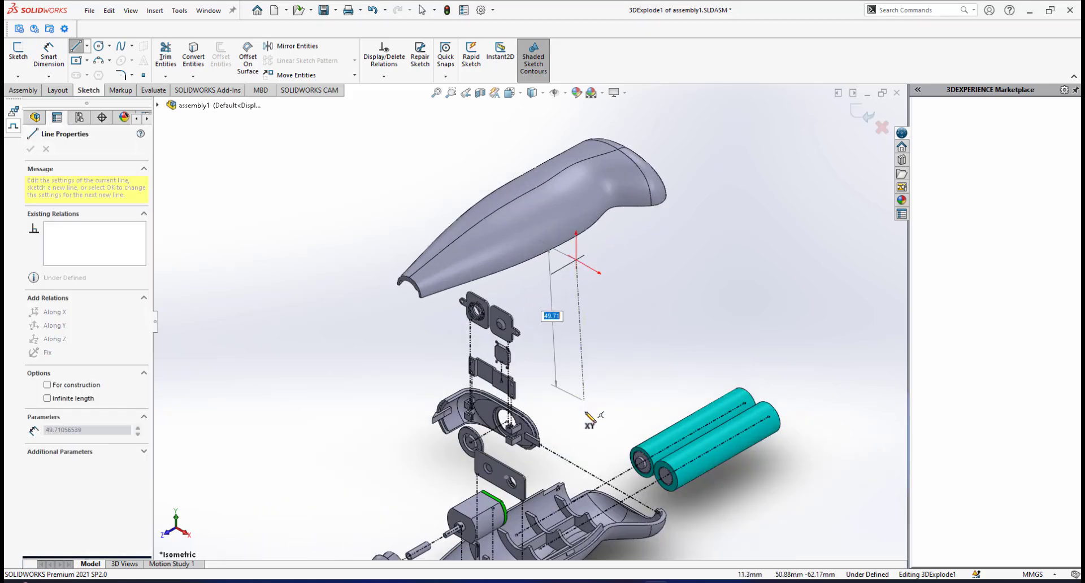
left_click(593, 440)
right_click(666, 314)
left_click(698, 321)
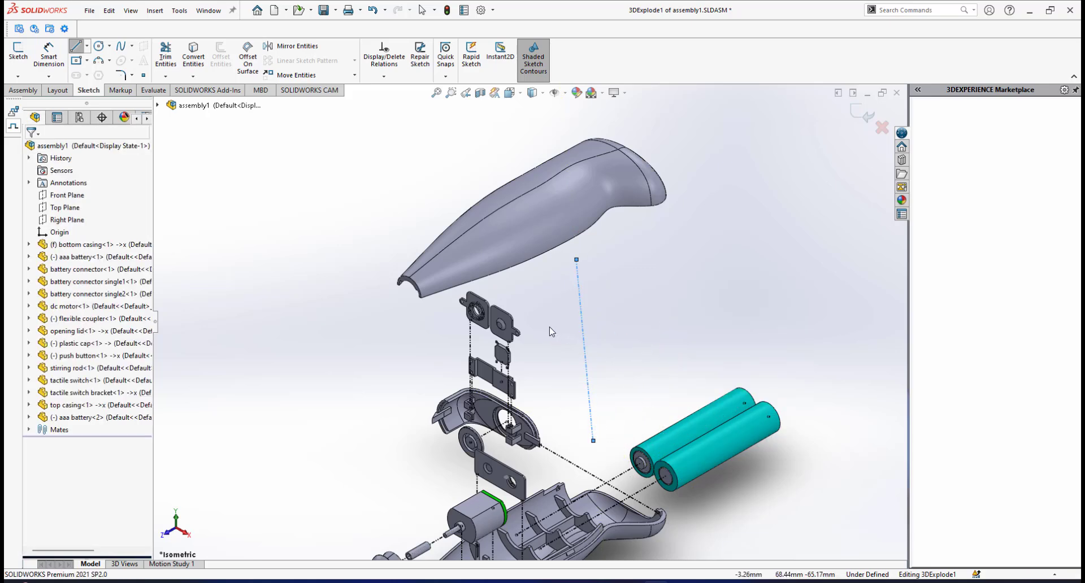
Constrain the line below the top casing Along Y and make its upper endpoint coincident with the top casing's lower edge.
left_click(582, 299)
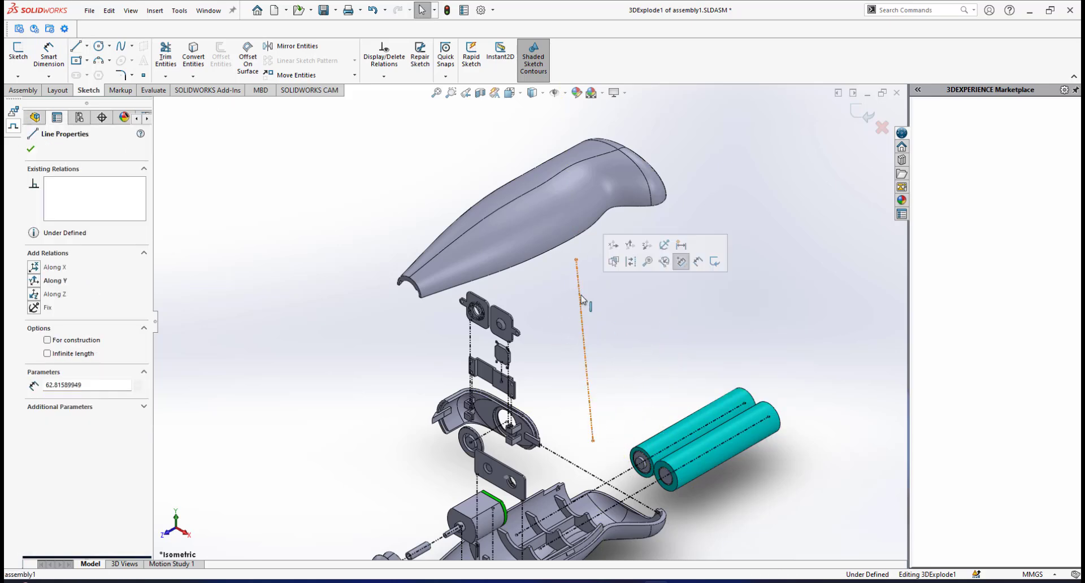
left_click(34, 281)
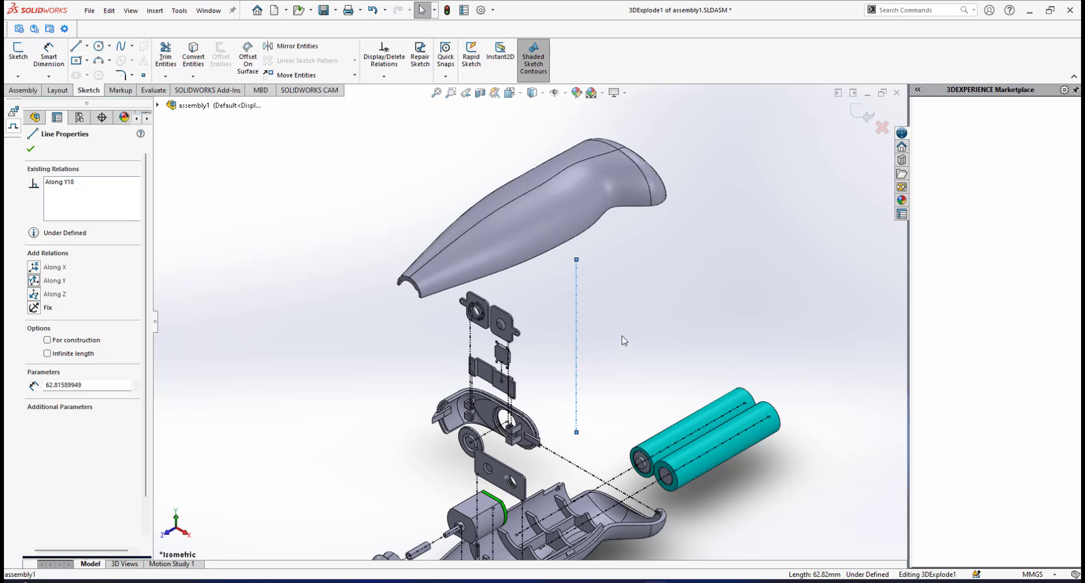
key("Escape")
scroll(582, 254, "down", 3)
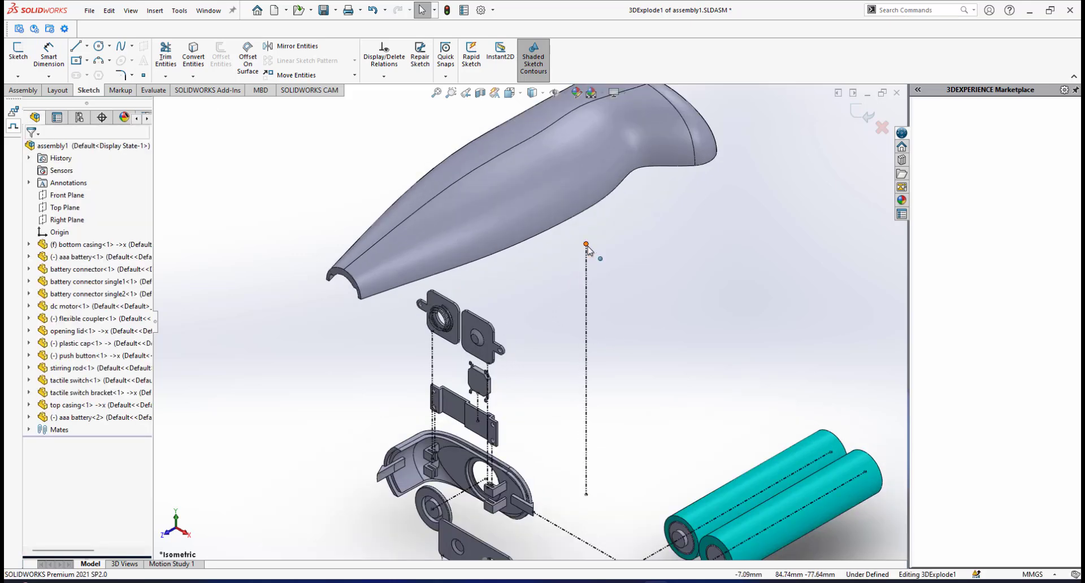
left_click(586, 245)
left_click(582, 219, "ctrl")
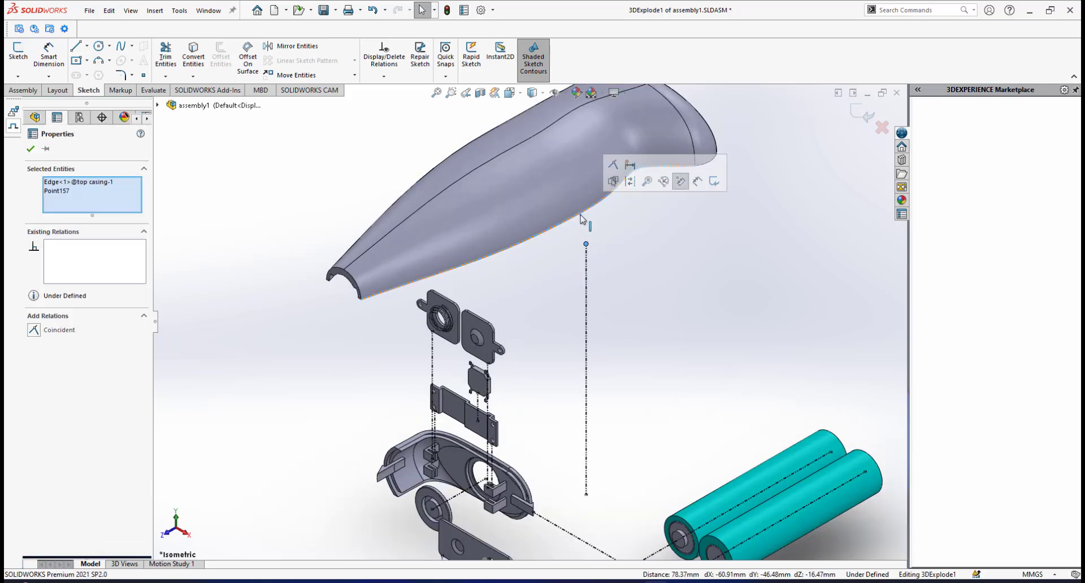
left_click(614, 167)
scroll(608, 296, "up", 3)
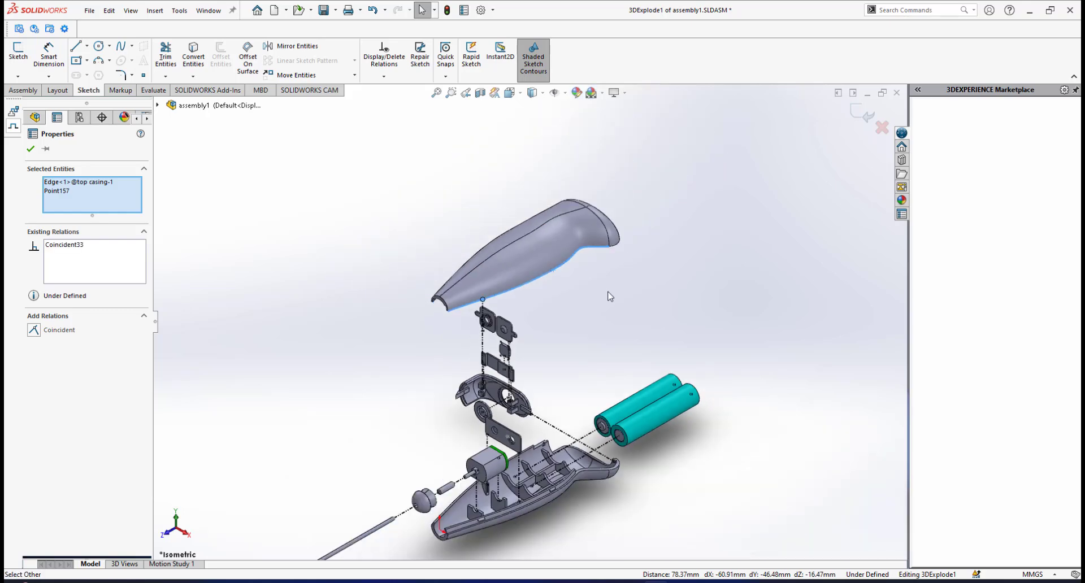
left_click(603, 297)
middle_click_drag(563, 309, 421, 222)
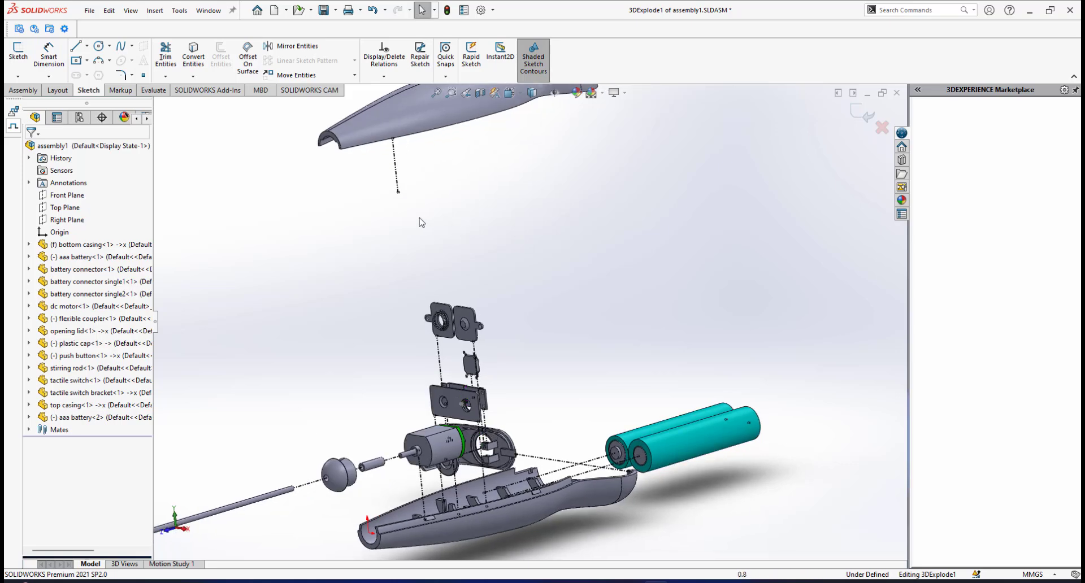
scroll(461, 231, "up", 2)
scroll(448, 284, "down", 5)
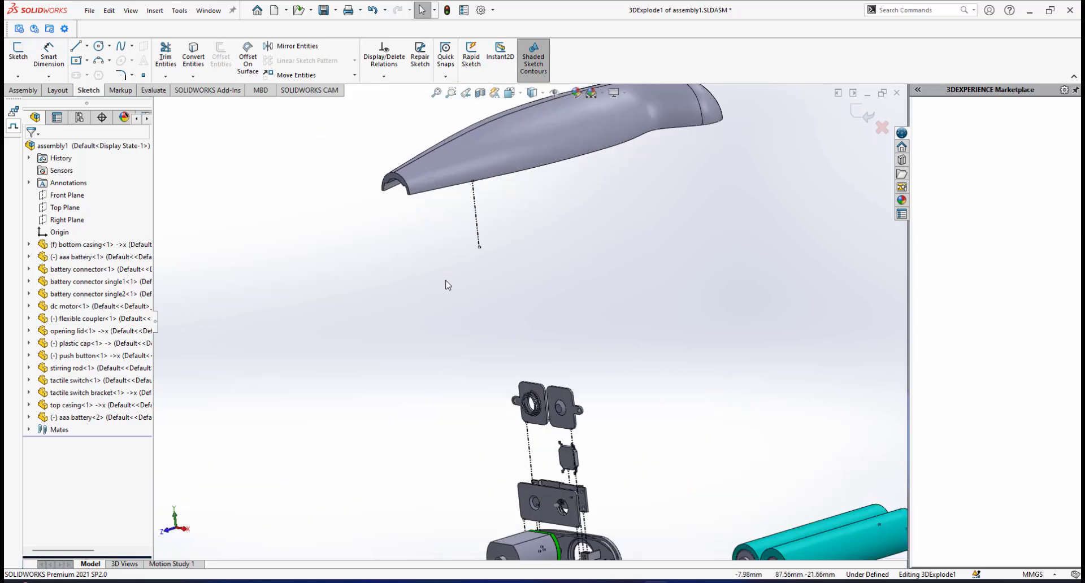
Make the lower endpoint of the top casing's explode line coincident with the outer rim edge of the bottom casing.
left_click(480, 249)
scroll(480, 254, "up", 4)
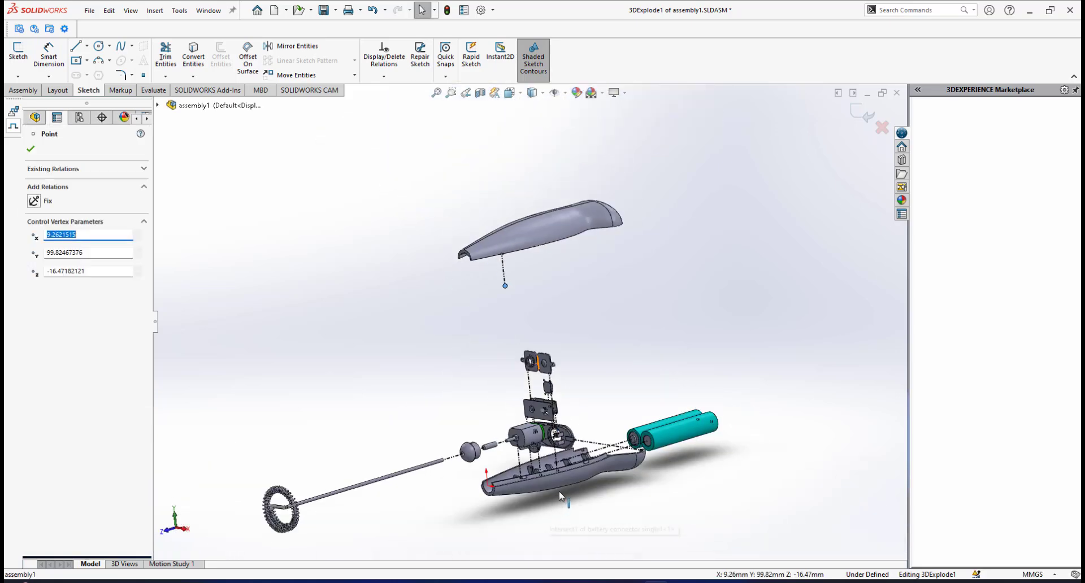
scroll(561, 494, "down", 3)
middle_click_drag(567, 431, 561, 477)
scroll(518, 410, "down", 2)
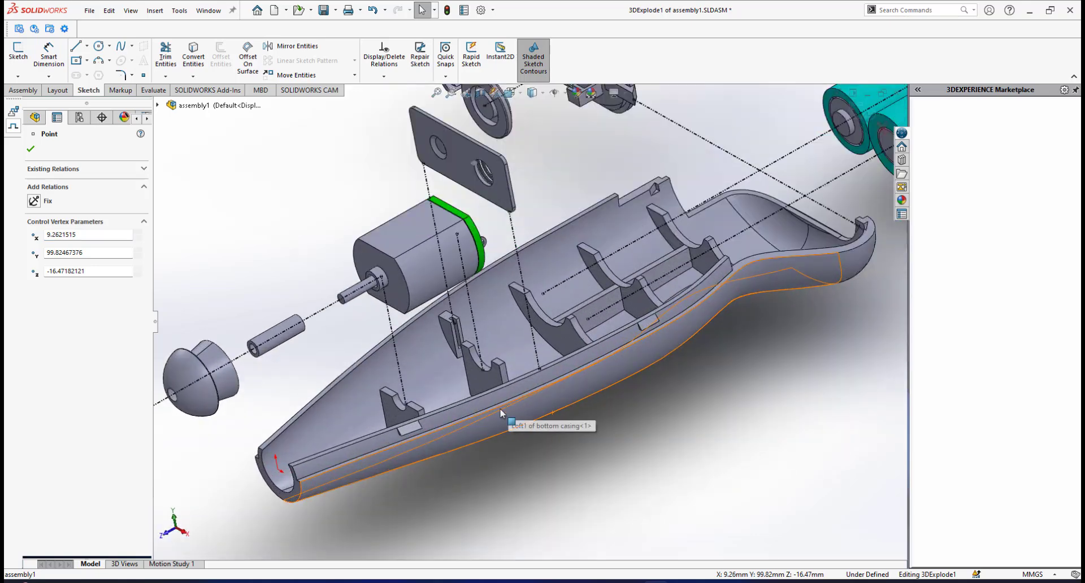
scroll(499, 408, "down", 2)
left_click(469, 417, "ctrl")
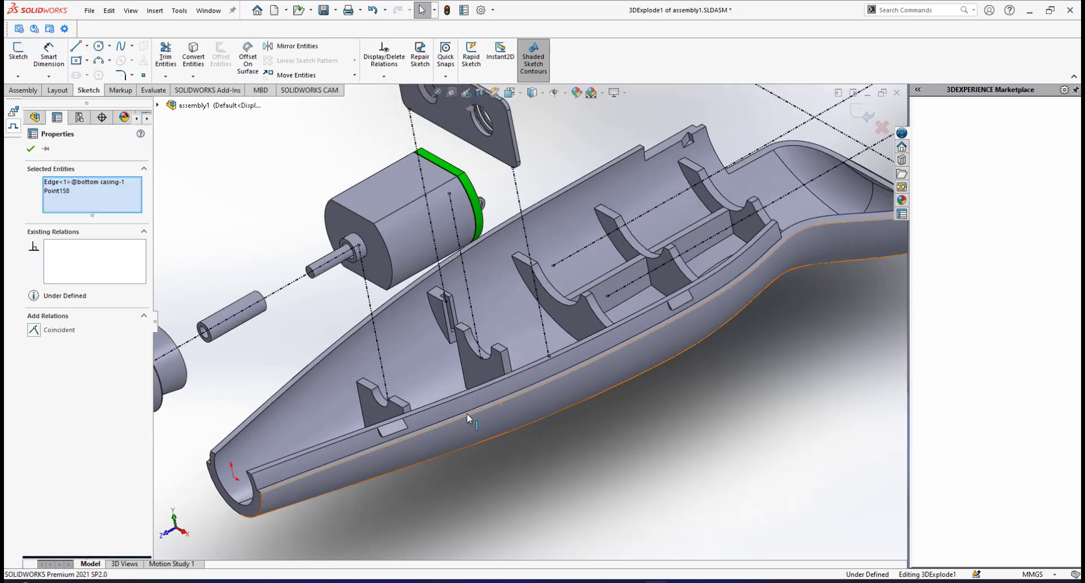
left_click(499, 364)
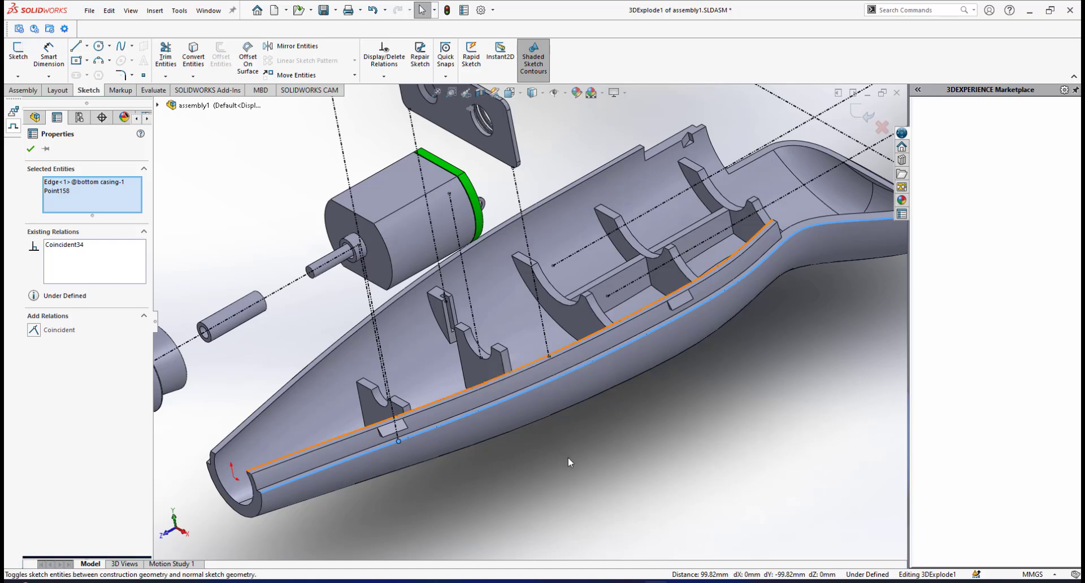
scroll(528, 323, "up", 3)
left_click(34, 150)
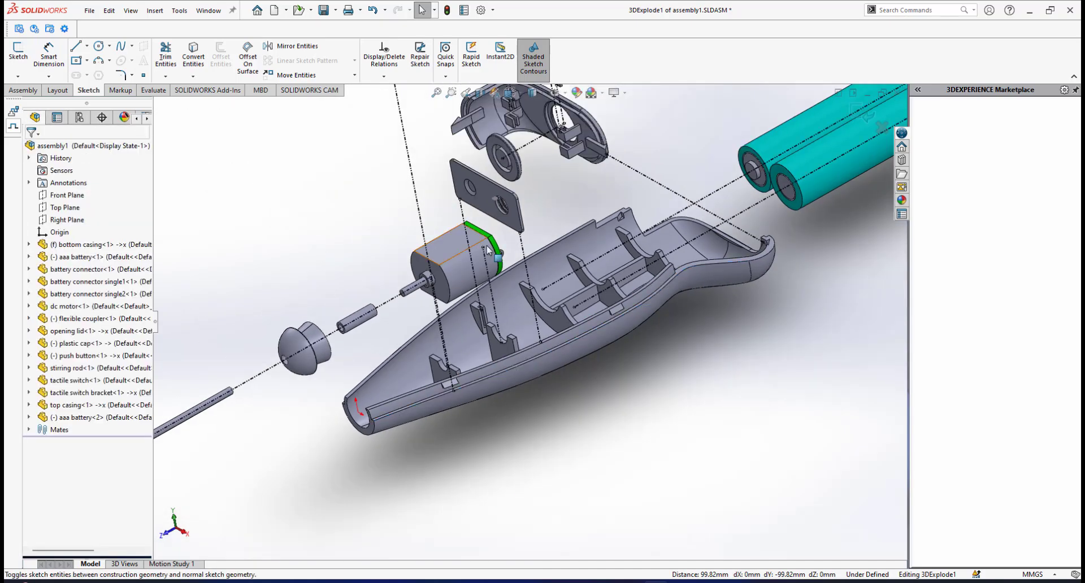
Slide the top casing's explode line lengthwise along the casing edges to near the middle of the casing.
scroll(484, 247, "up", 4)
middle_click_drag(491, 229, 458, 238)
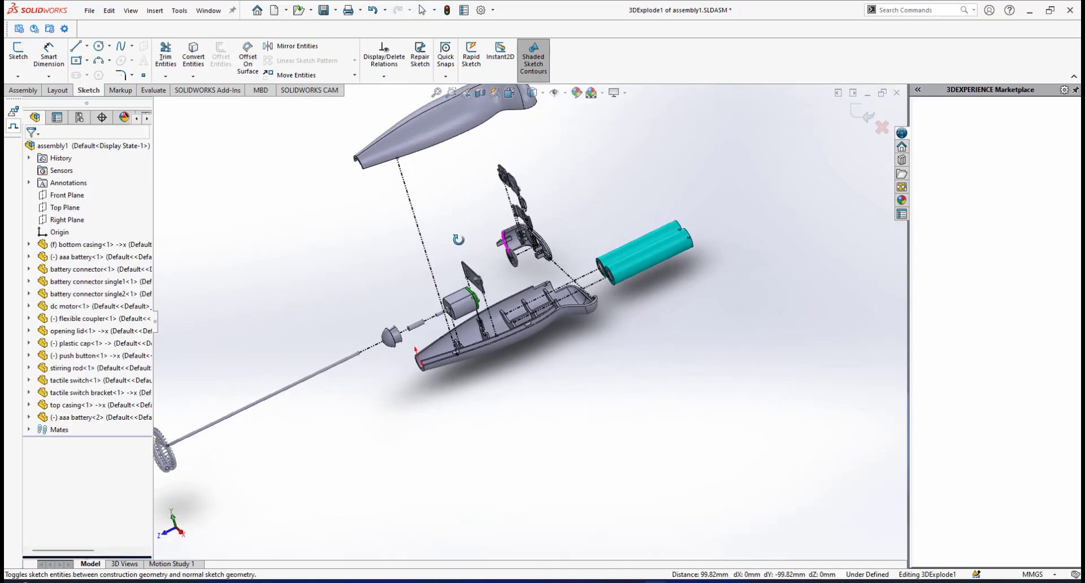
left_click(418, 229)
left_click_drag(465, 207, 797, 140)
scroll(463, 211, "down", 2)
scroll(478, 225, "down", 1)
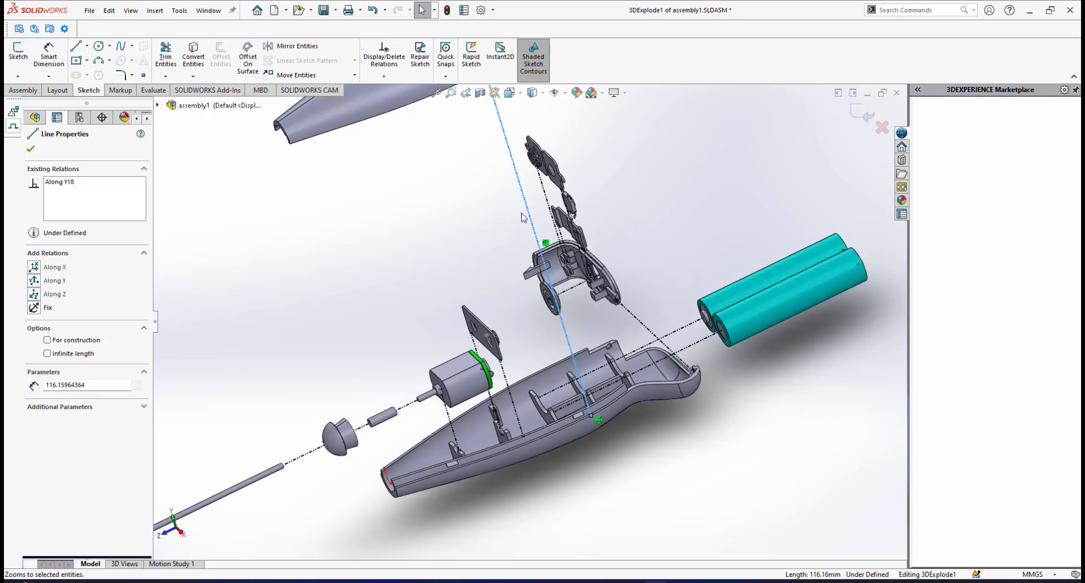
middle_click_drag(521, 214, 495, 228)
scroll(497, 228, "up", 2)
left_click(598, 215)
scroll(508, 257, "down", 2)
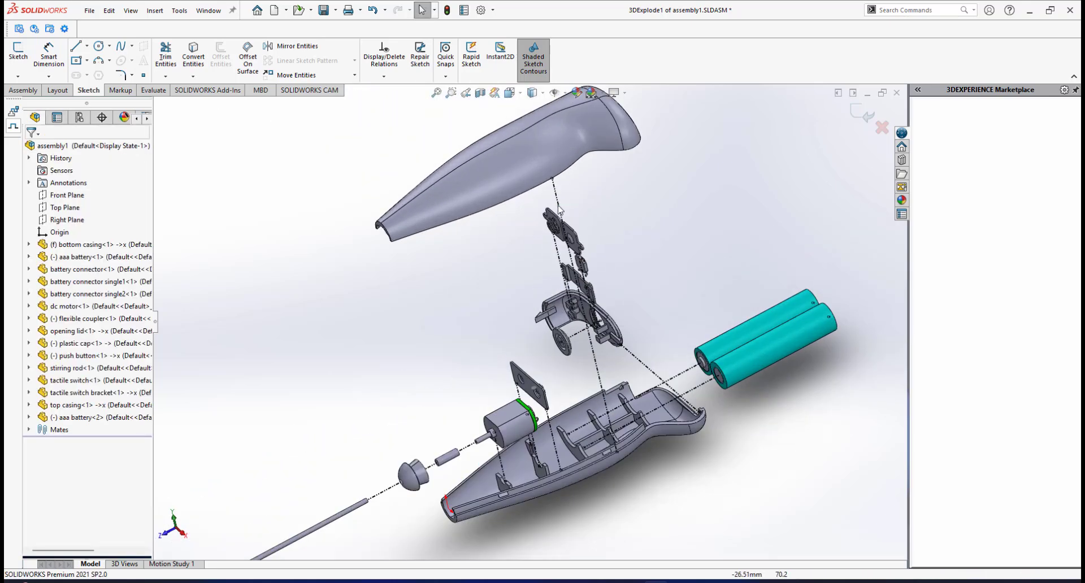
left_click(559, 229)
left_click_drag(485, 252, 407, 302)
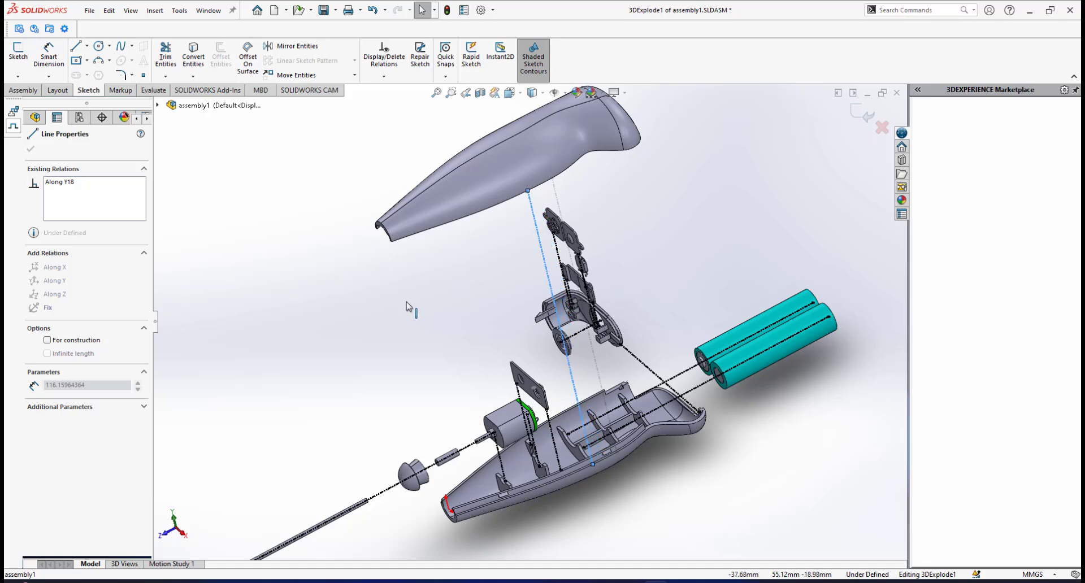
left_click(650, 226)
scroll(615, 277, "up", 2)
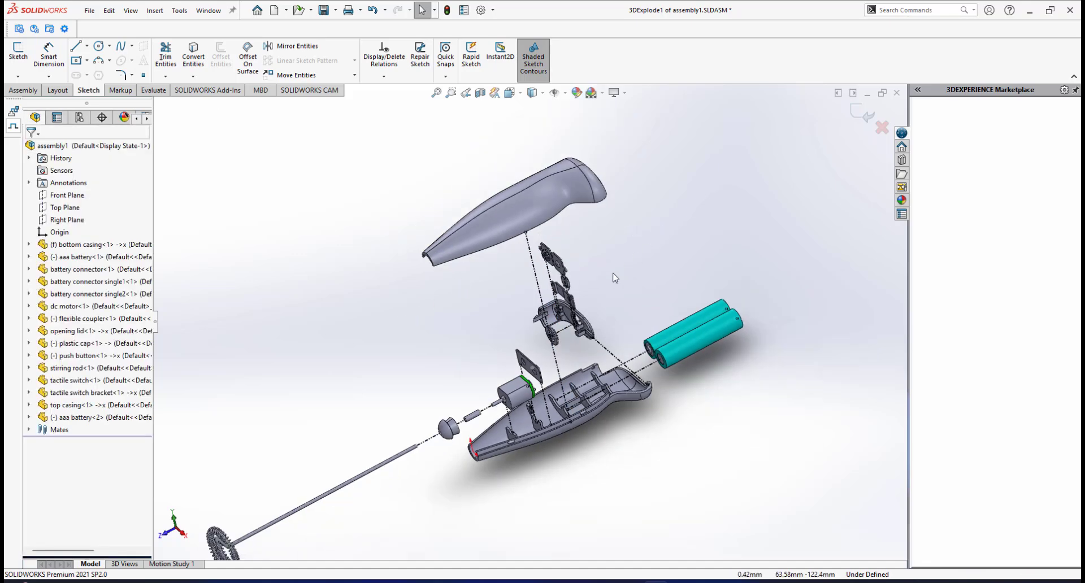
Sketch a second line about 51.8 mm long in the open space beside the top casing's opposite side.
middle_click_drag(615, 277, 469, 257)
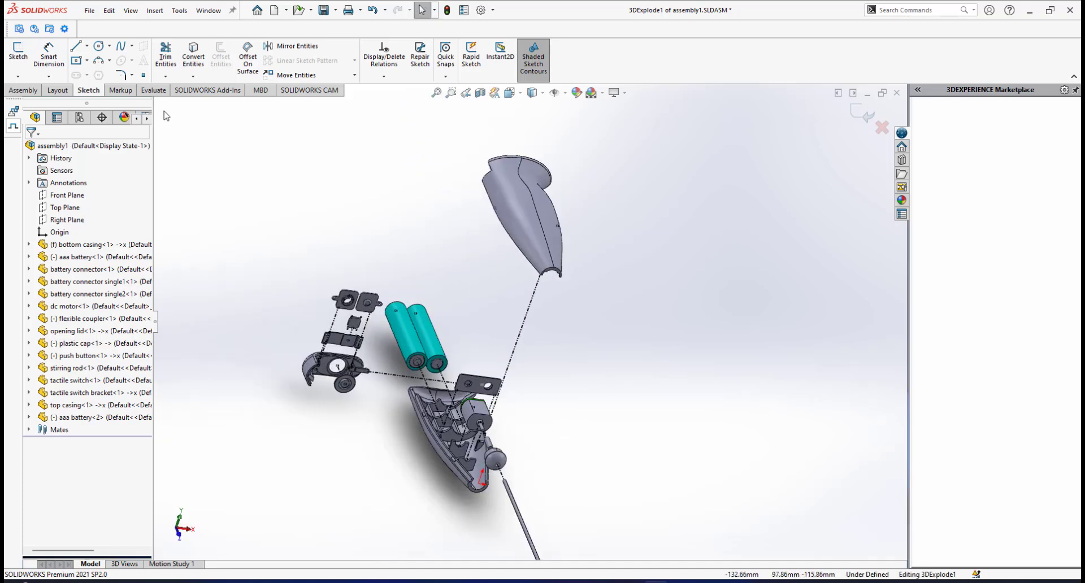
key("l")
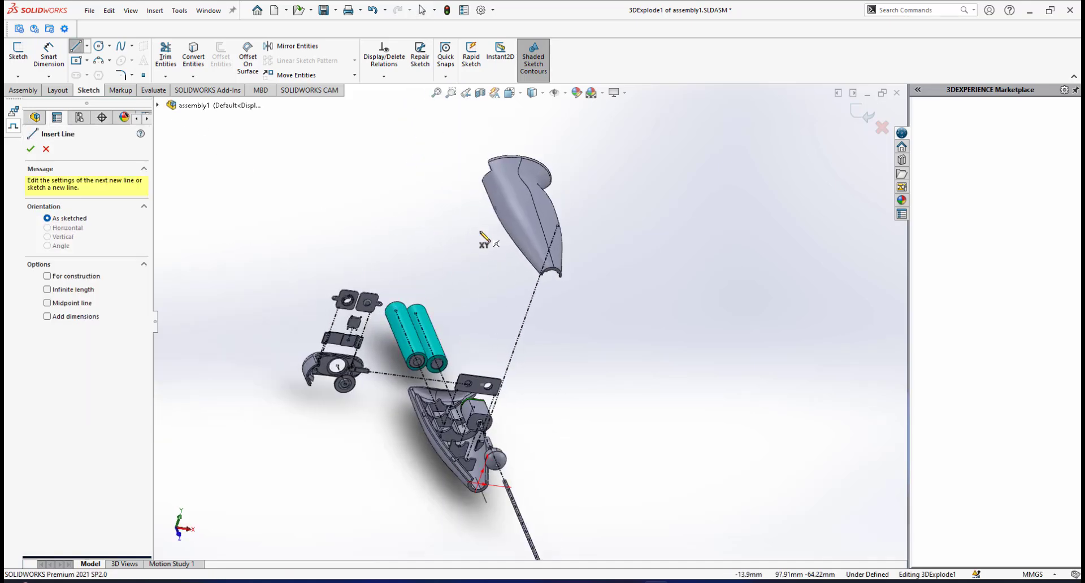
left_click(489, 232)
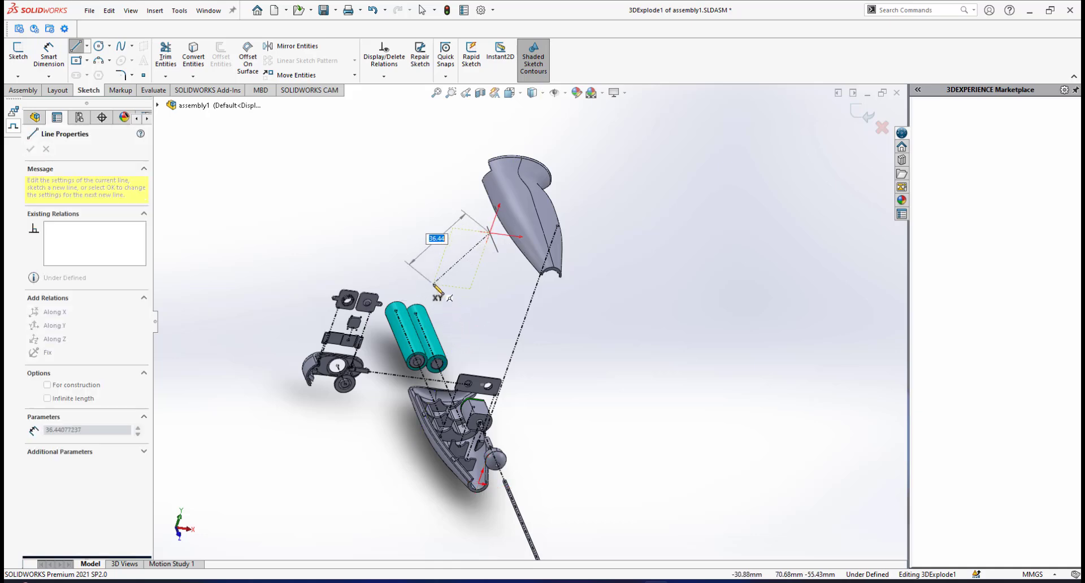
left_click(394, 288)
right_click(463, 281)
left_click(493, 290)
scroll(432, 292, "down", 2)
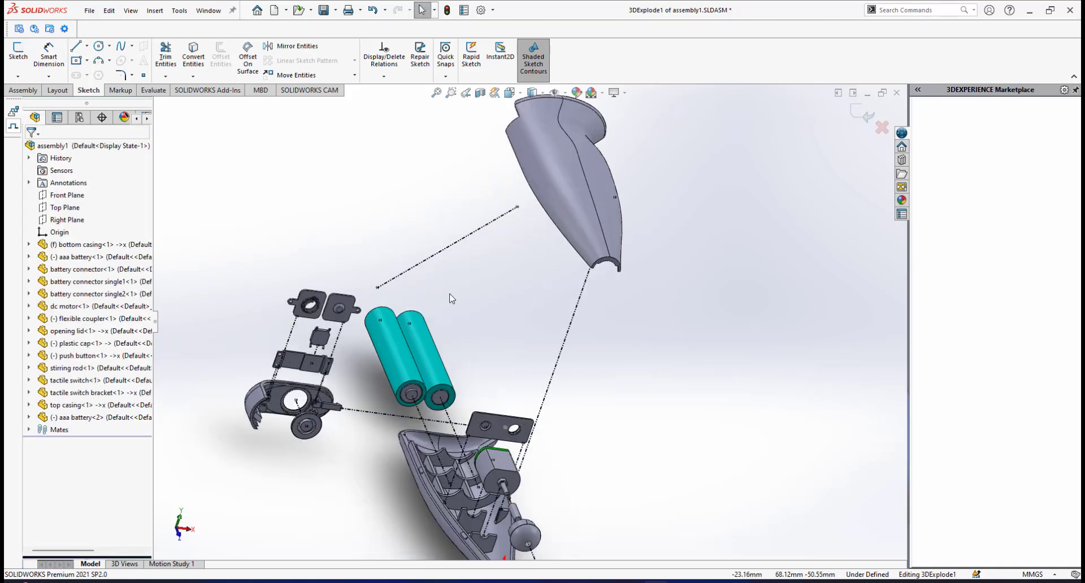
Constrain the second line beside the top casing Along Y.
left_click(463, 243)
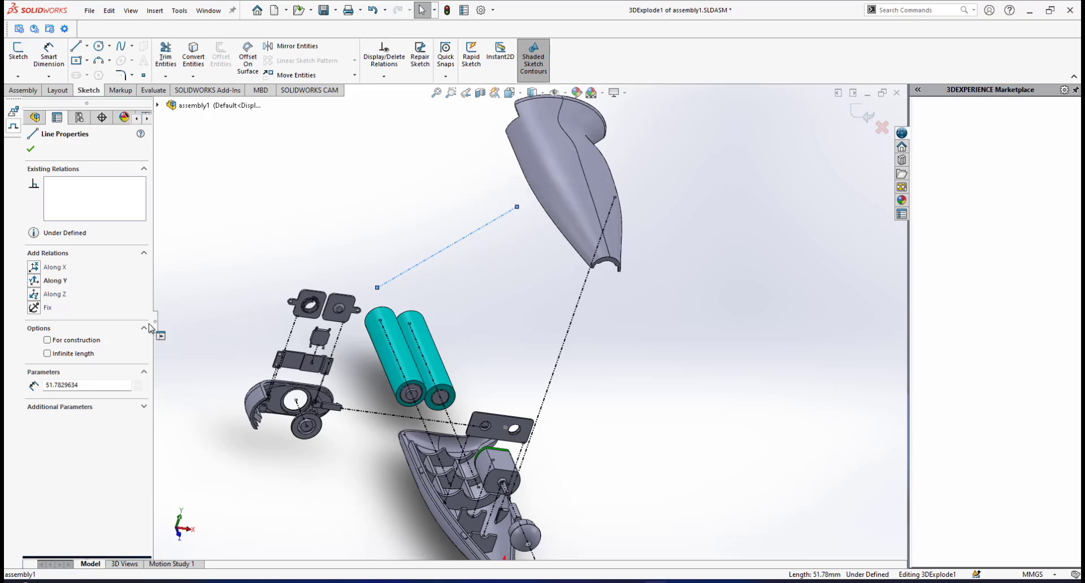
left_click(35, 281)
scroll(469, 261, "up", 3)
left_click(478, 257)
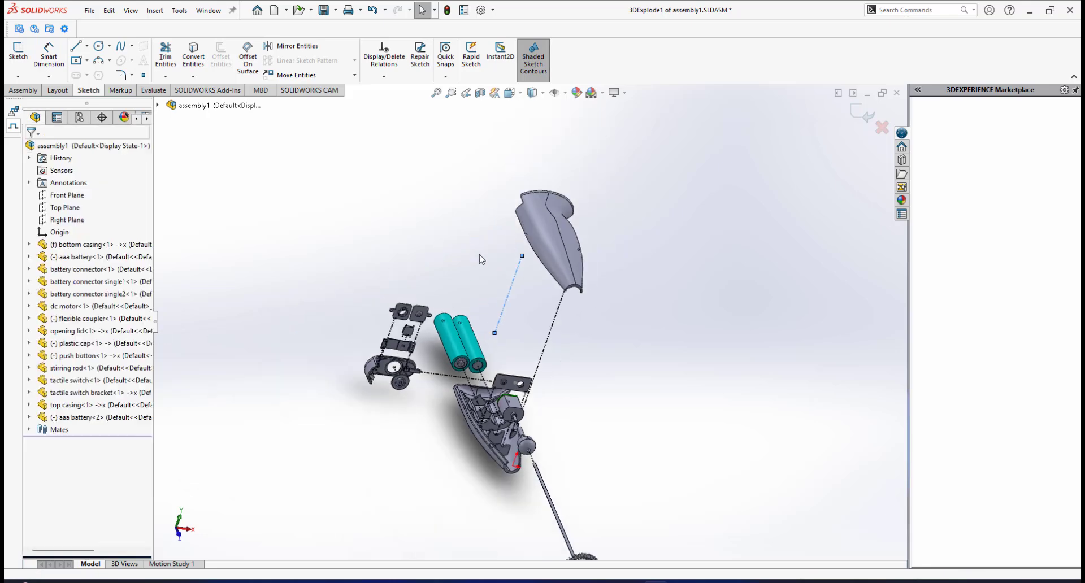
Make the second line's upper endpoint coincident with the top casing's lower edge on that side.
scroll(526, 280, "down", 4)
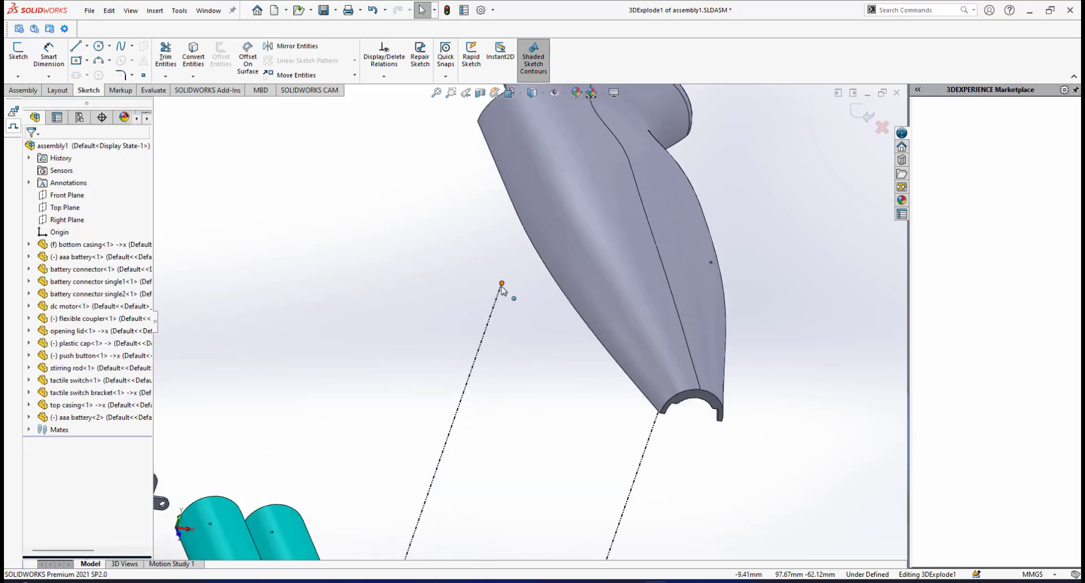
left_click(501, 284)
left_click(519, 217, "ctrl")
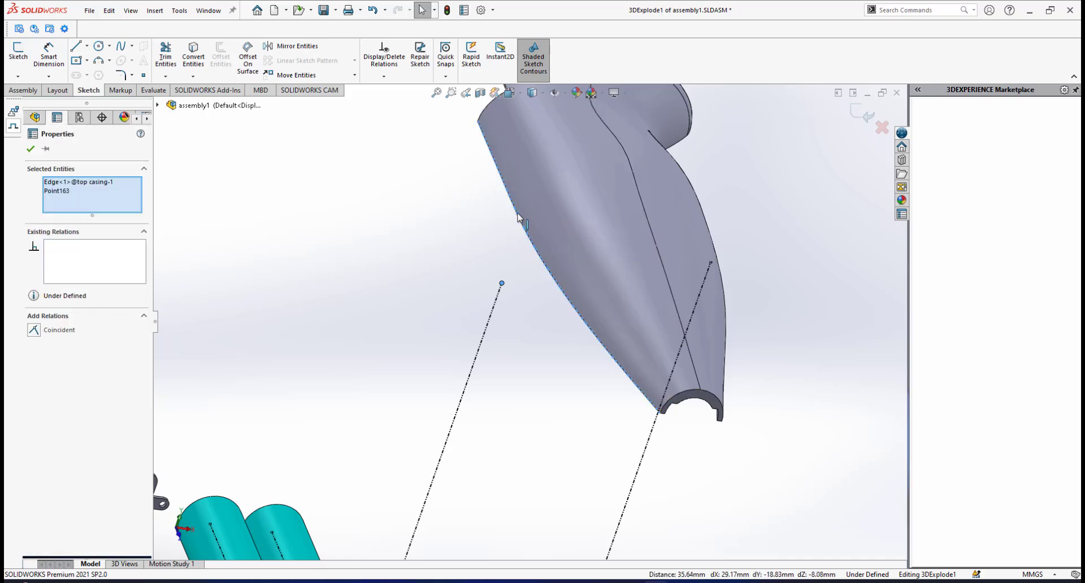
left_click(617, 178)
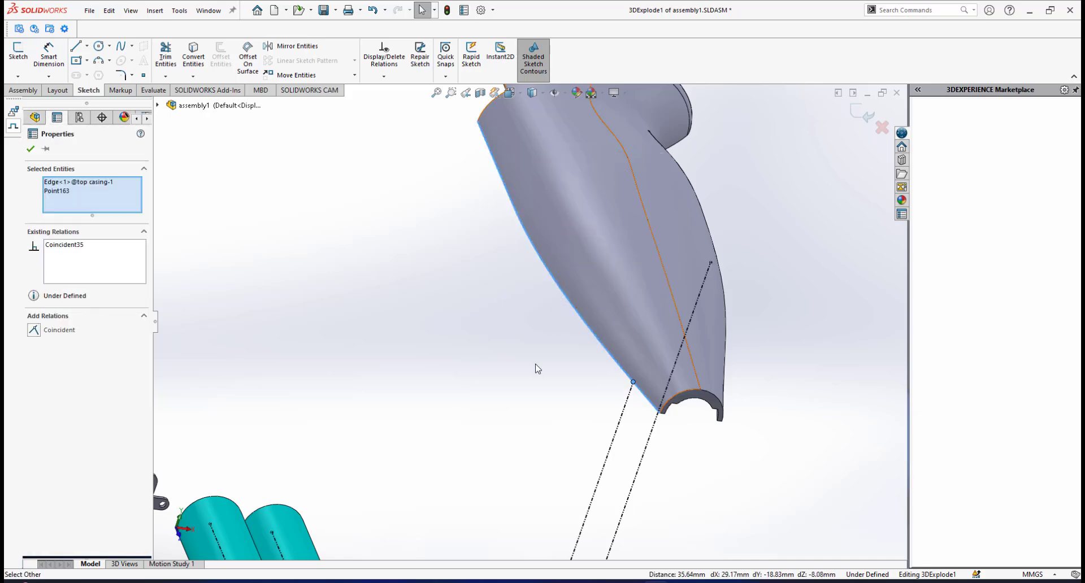
scroll(538, 368, "up", 5)
scroll(484, 428, "down", 5)
key("Escape")
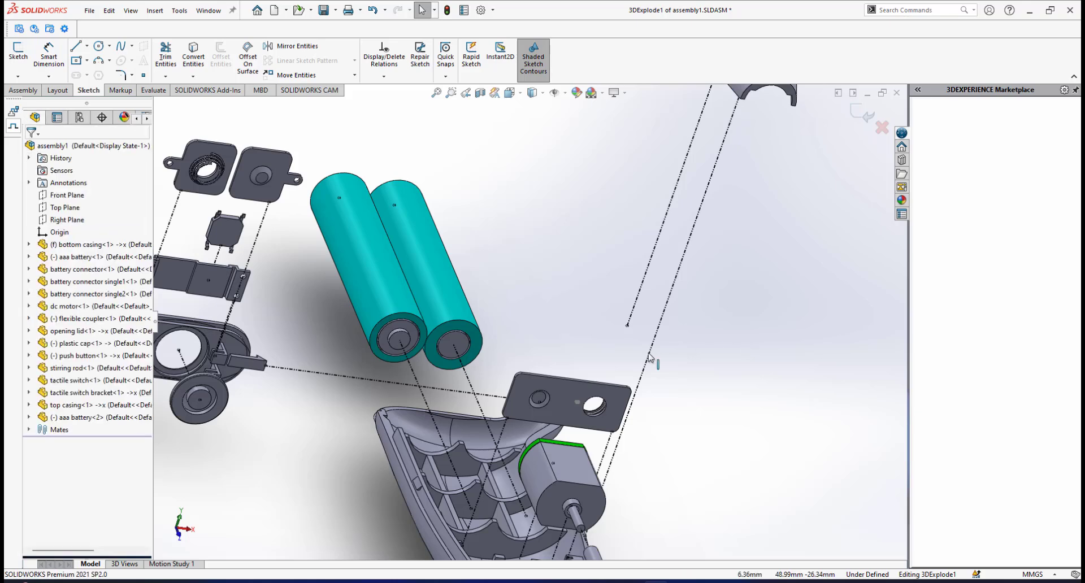
Make the second line's lower endpoint coincident with the bottom casing's outer rim edge on the same side.
left_click(626, 326)
scroll(627, 330, "up", 2)
scroll(524, 460, "down", 6)
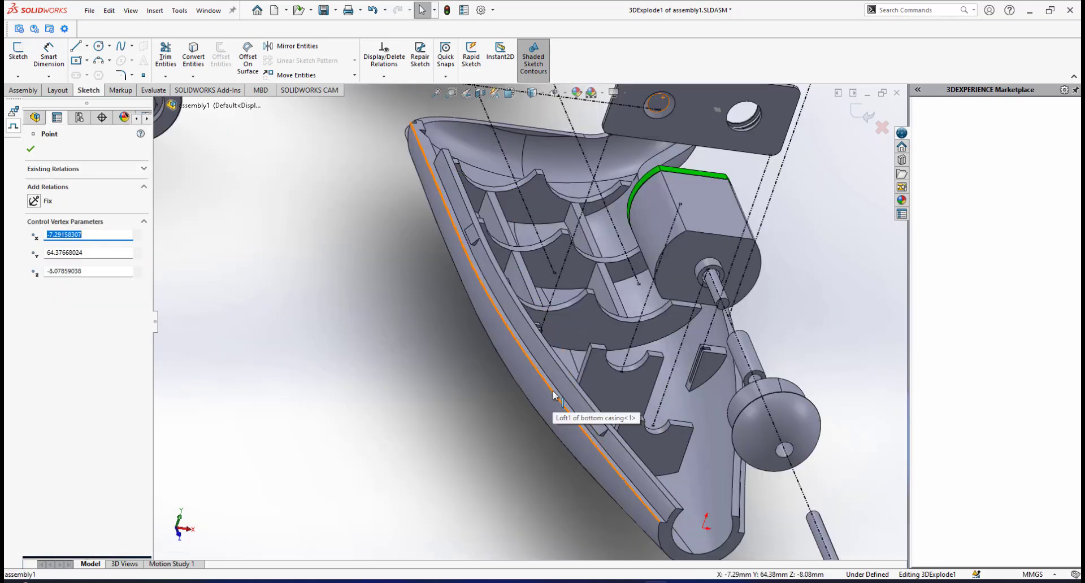
left_click(546, 398, "ctrl")
left_click(585, 342)
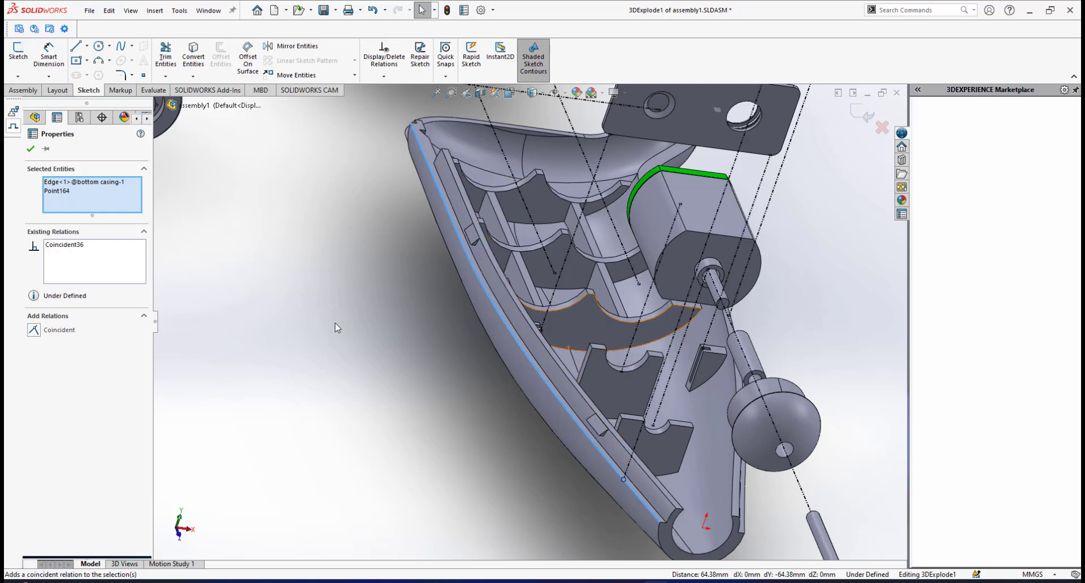
left_click(30, 149)
In the Right view, slide the second casing line lengthwise from the narrow end to just beside the first casing line.
scroll(466, 288, "up", 5)
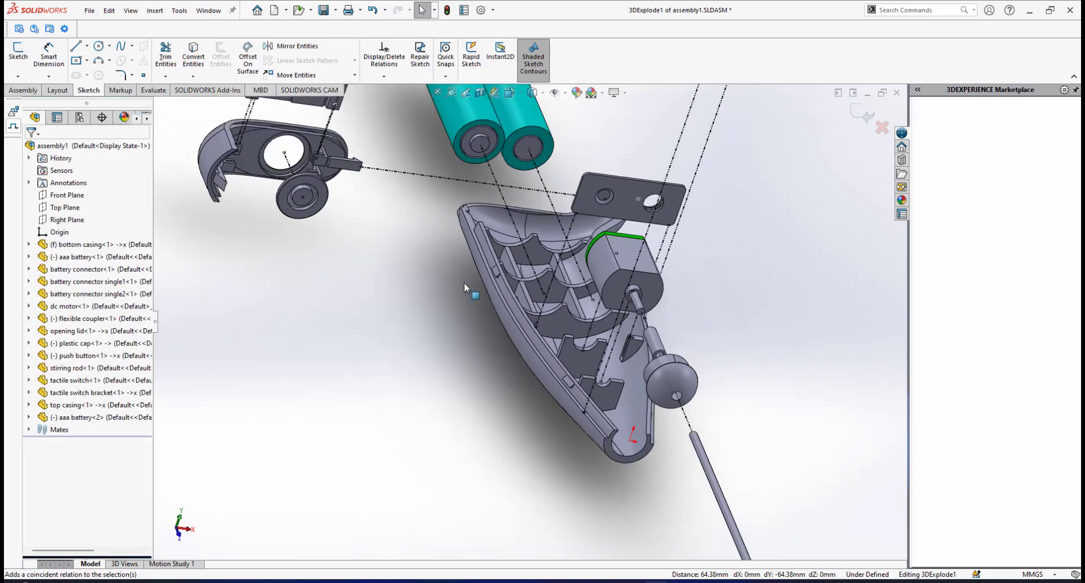
middle_click_drag(639, 293, 612, 305)
scroll(631, 318, "up", 3)
scroll(582, 269, "down", 2)
middle_click_drag(495, 299, 446, 316)
key("space")
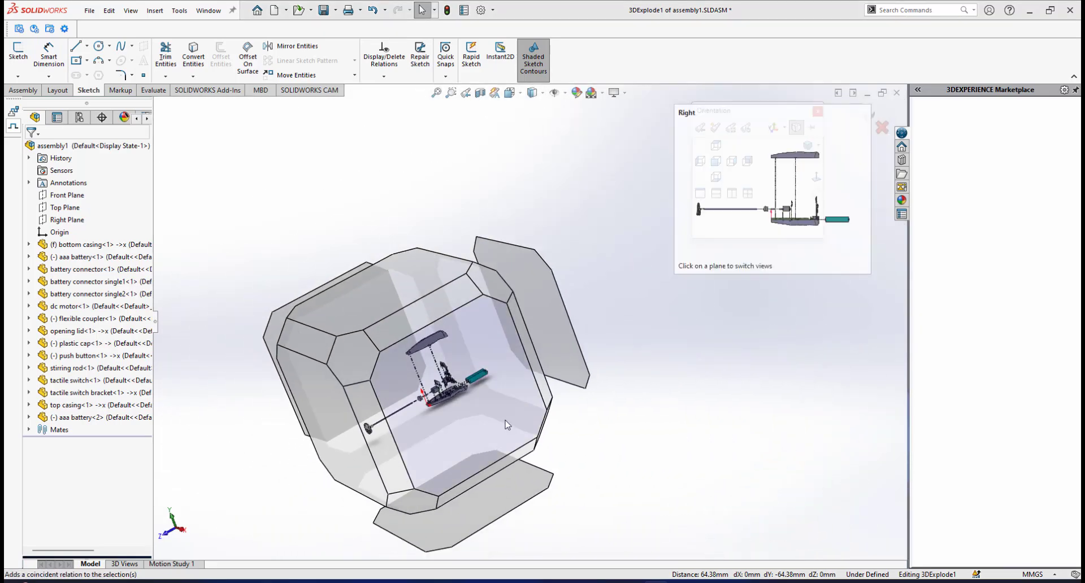
key("ctrl+4")
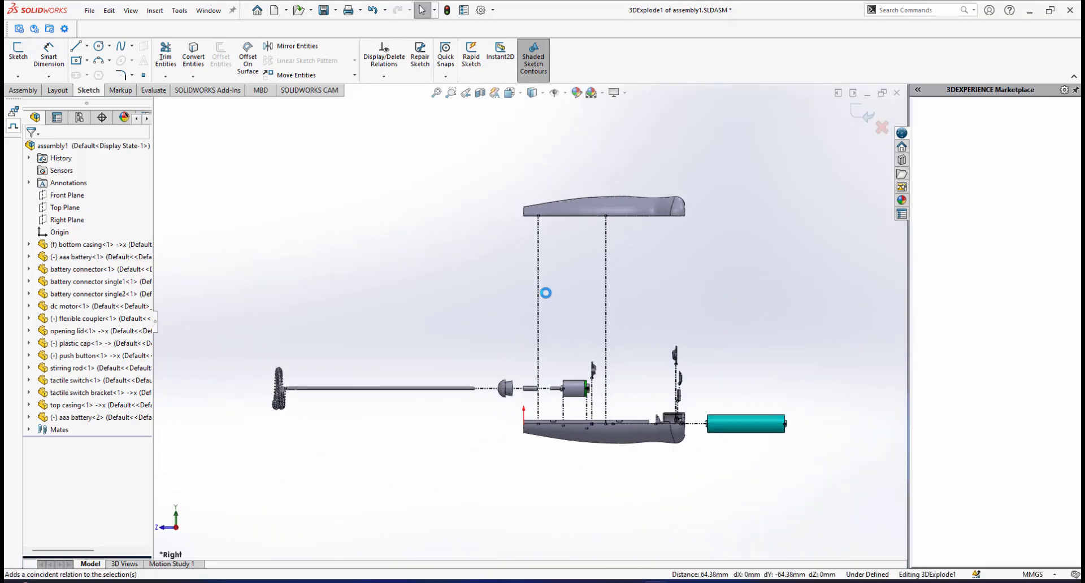
left_click(538, 291)
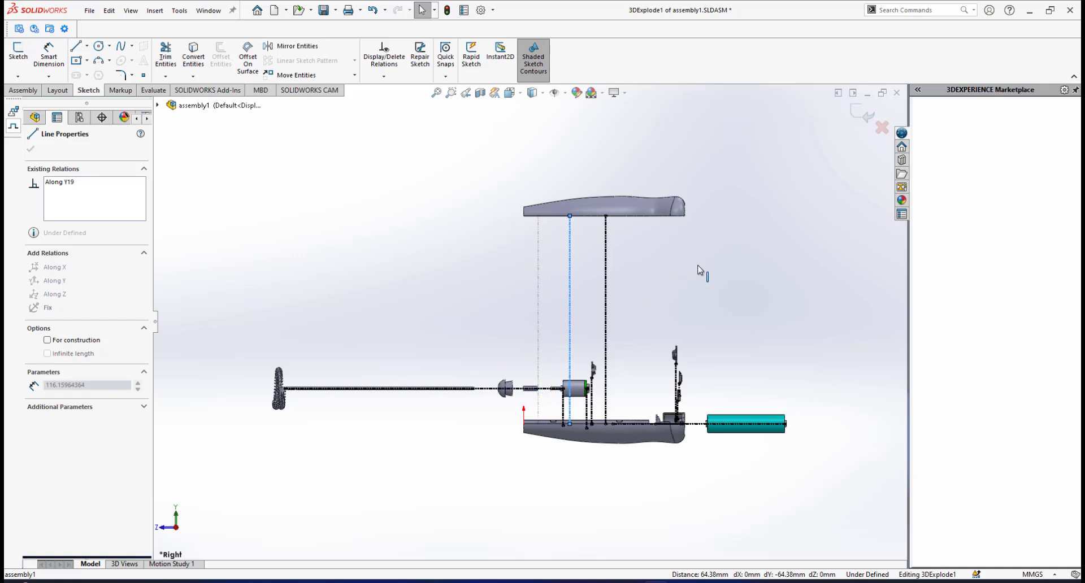
left_click_drag(706, 263, 595, 267)
scroll(668, 304, "down", 1)
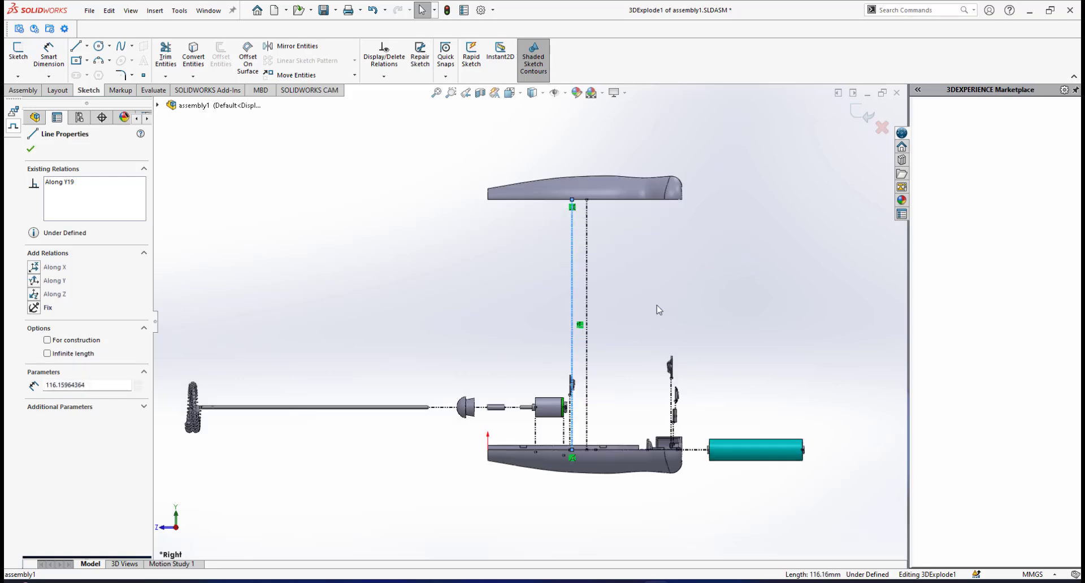
left_click(657, 305)
Align the second casing line with the first casing line so that both overlap in the Right view.
scroll(657, 305, "down", 2)
left_click(535, 276)
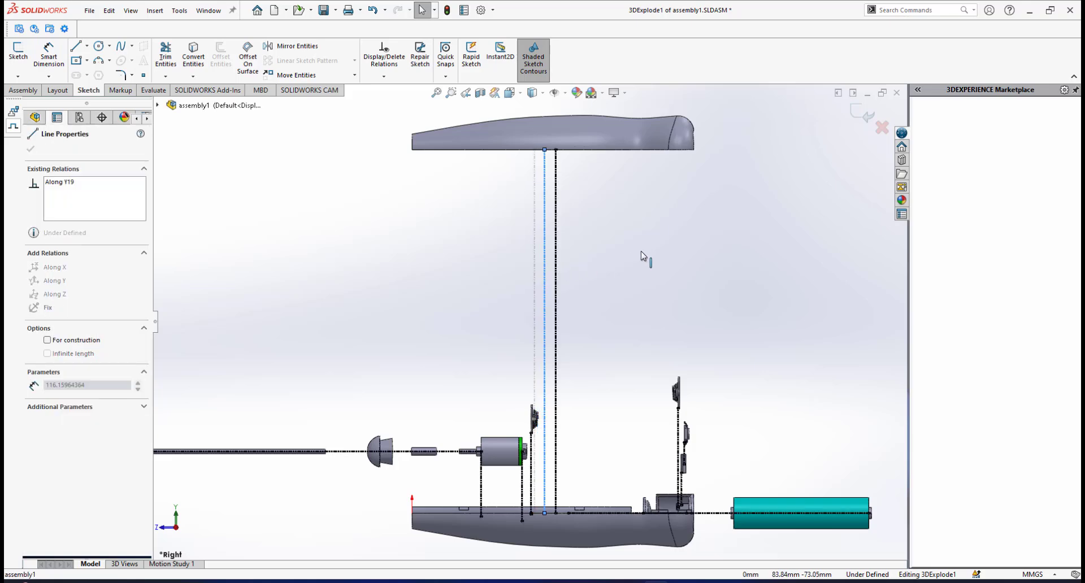
left_click_drag(640, 251, 651, 248)
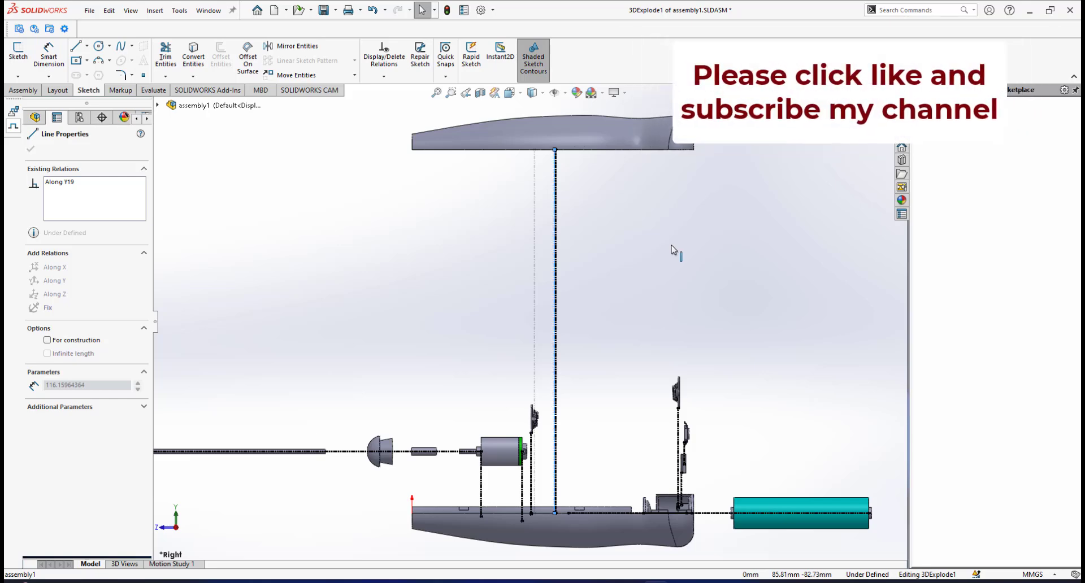
left_click(625, 300)
scroll(625, 300, "up", 5)
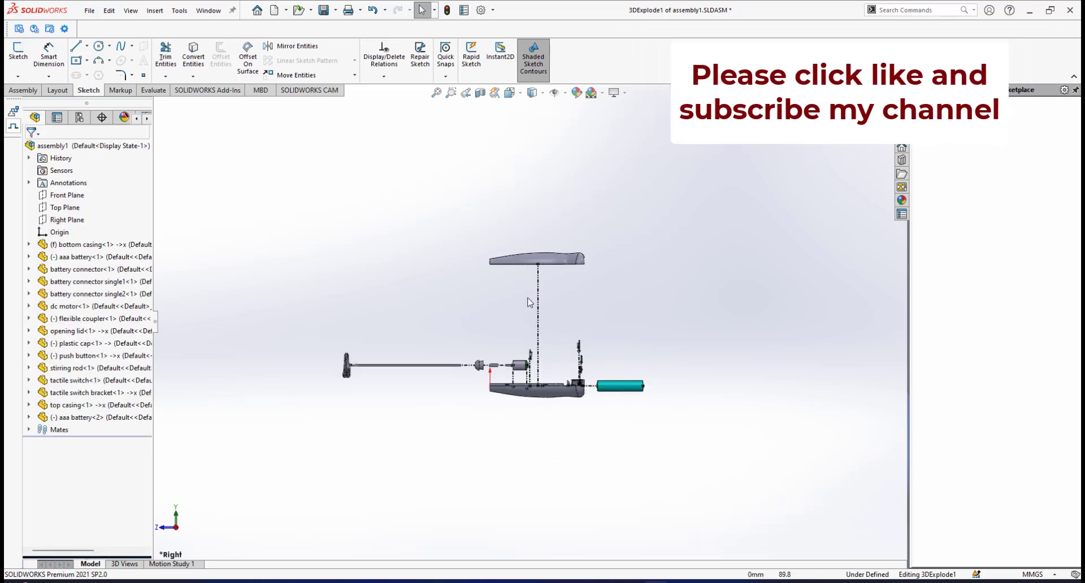
Inspect the exploded frother and both top casing explode lines from several angles.
middle_click_drag(625, 300, 433, 318)
scroll(439, 325, "down", 2)
scroll(647, 268, "up", 2)
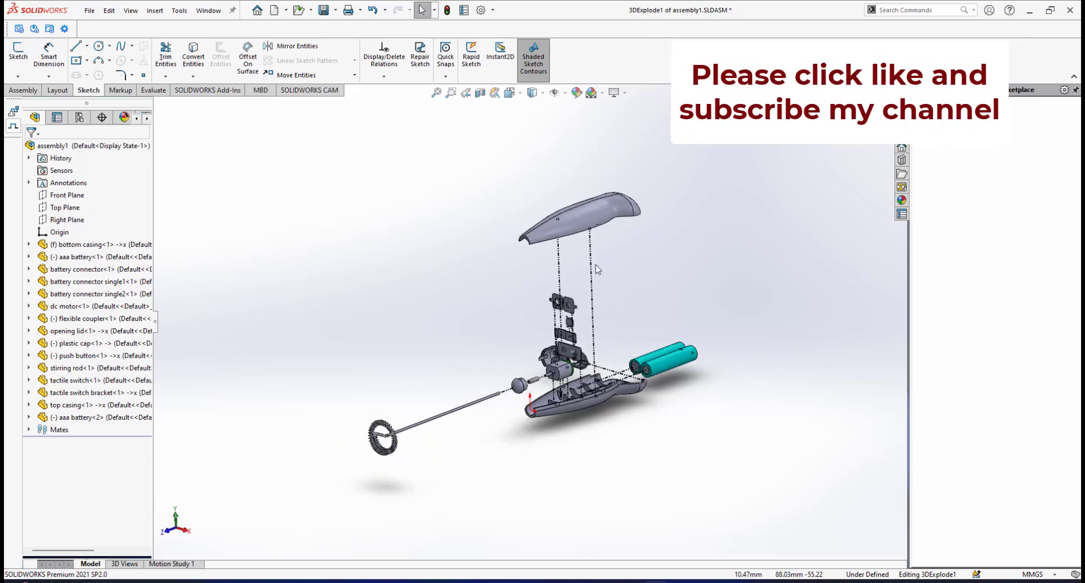
scroll(597, 269, "down", 2)
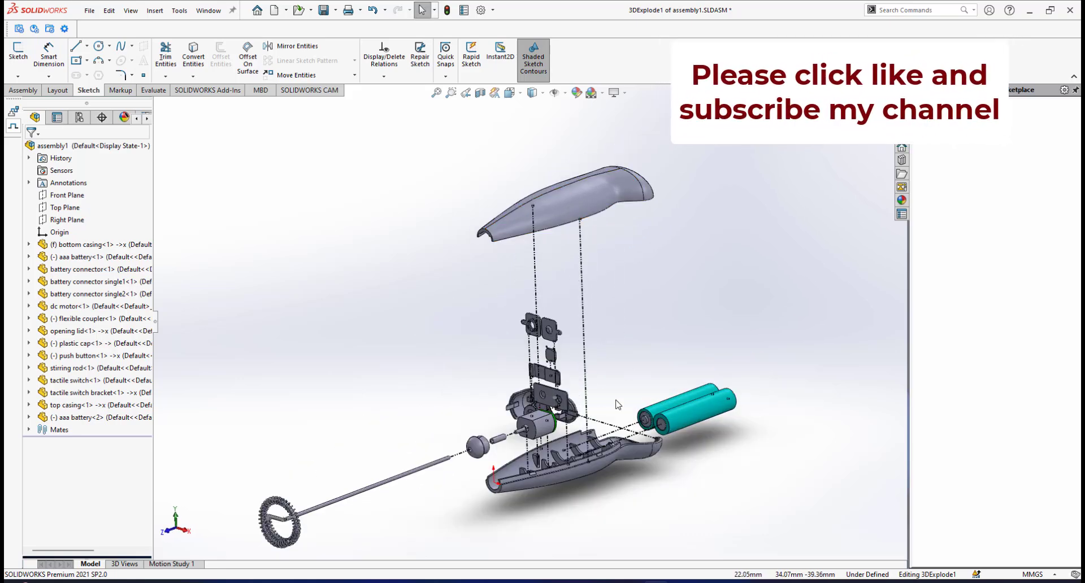
scroll(599, 358, "up", 3)
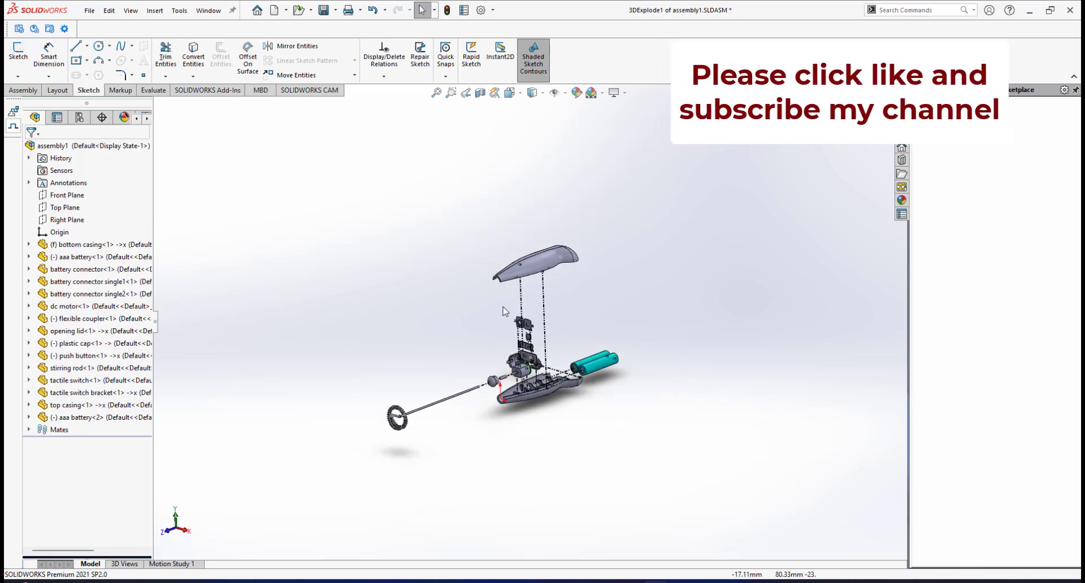
scroll(564, 351, "down", 5)
mouse_move(591, 487)
middle_mouse_down()
mouse_move(616, 496)
mouse_move(605, 485)
middle_mouse_up()
scroll(534, 399, "up", 3)
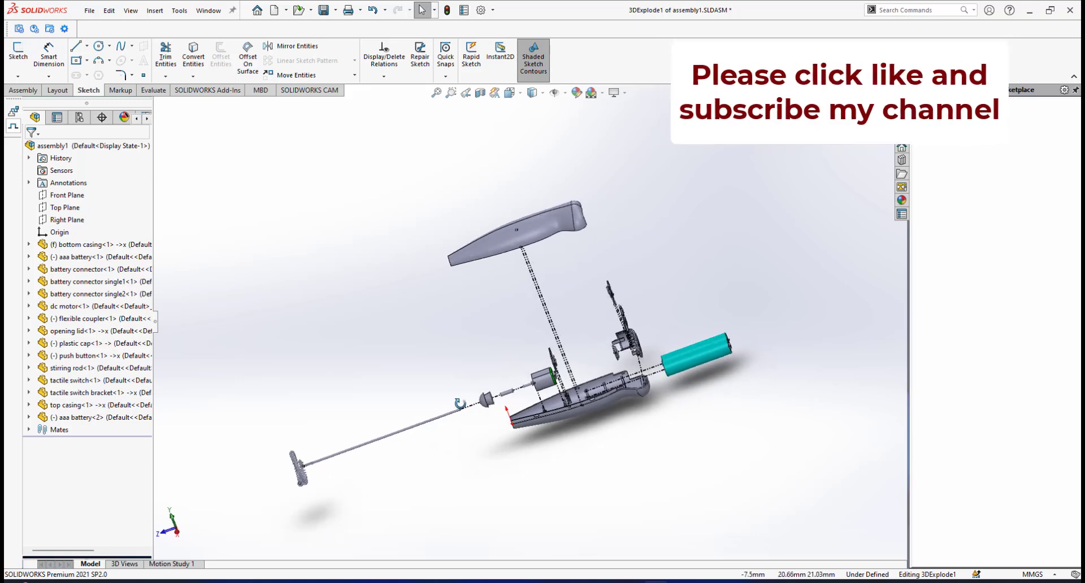